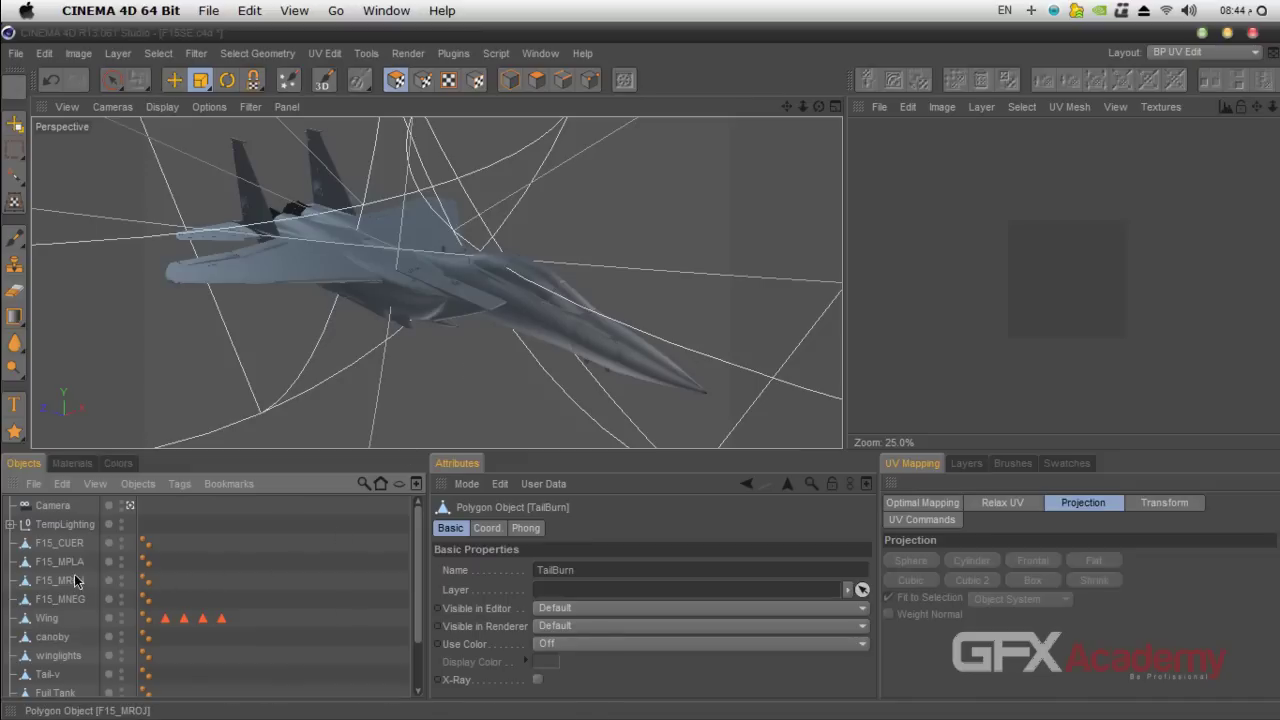
- Clear the object selection, launch the BodyPaint 3D Setup Wizard, and enlarge it until the whole object list shows
{"action": "left_click", "coordinate": [70, 543]}
{"action": "left_click", "coordinate": [201, 565]}
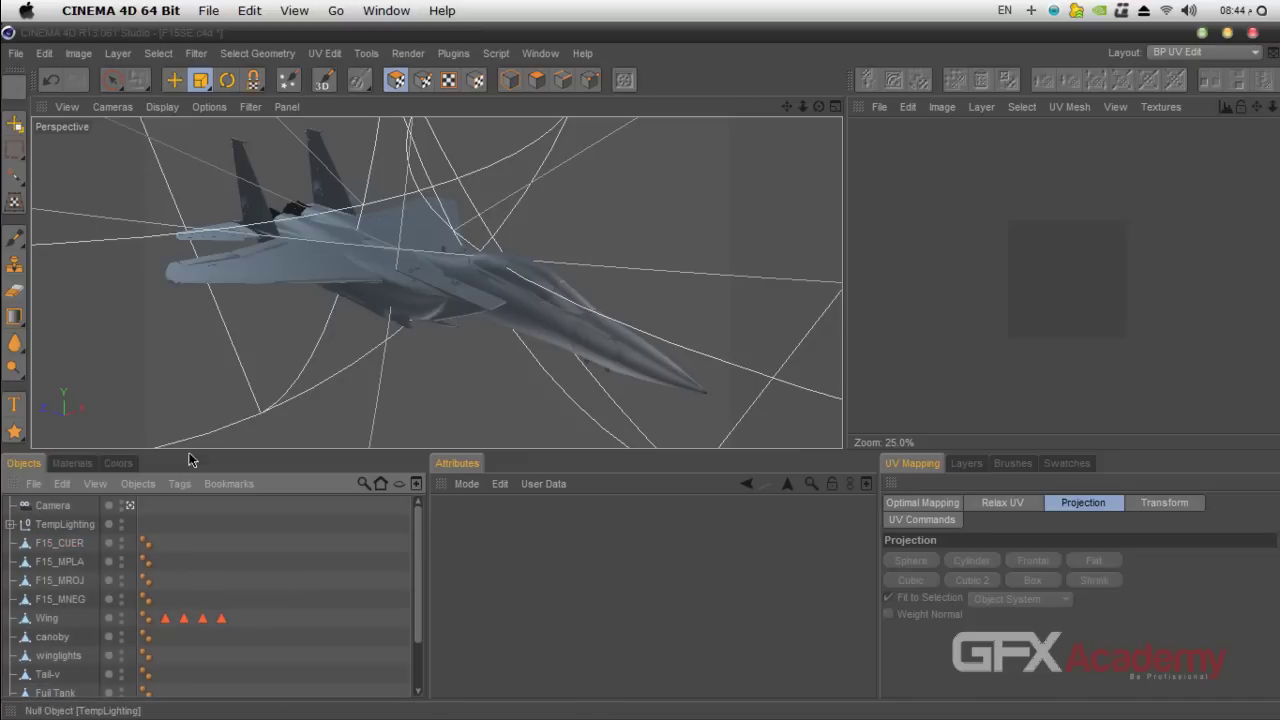
{"action": "left_click", "coordinate": [288, 82]}
{"action": "left_click_drag", "start_coordinate": [285, 37], "coordinate": [585, 87]}
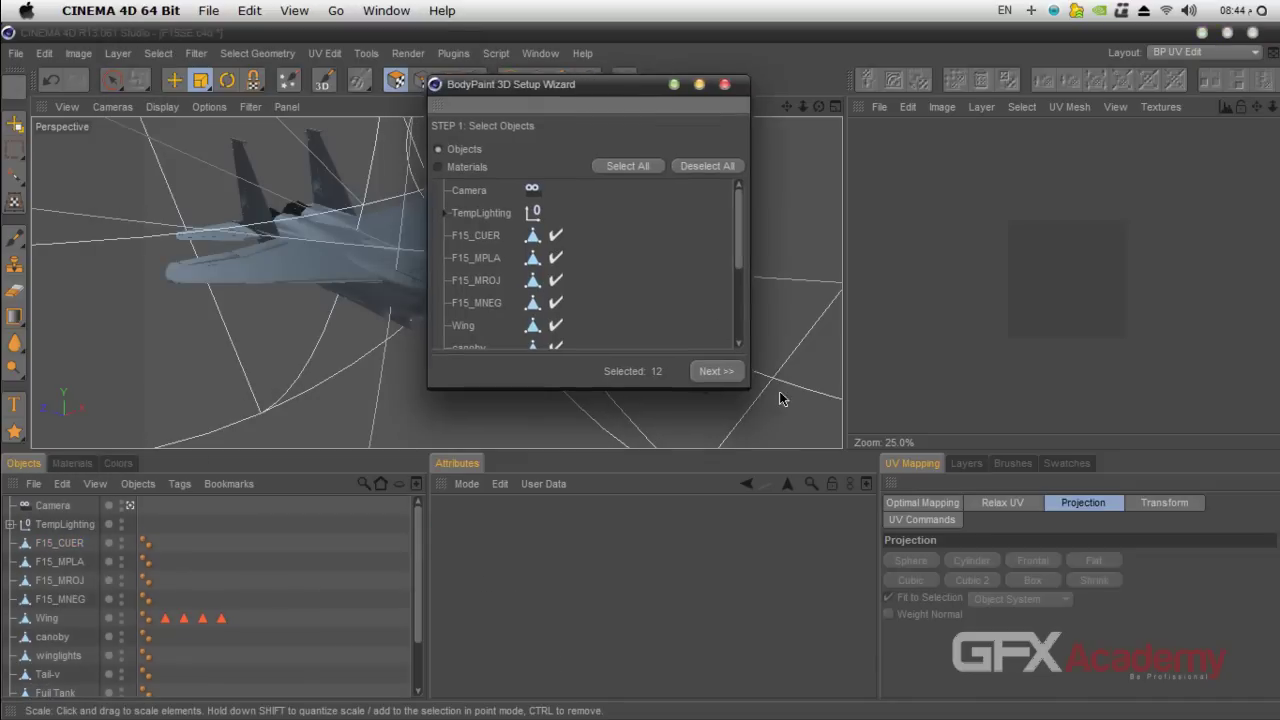
{"action": "left_click_drag", "start_coordinate": [746, 386], "coordinate": [978, 626]}
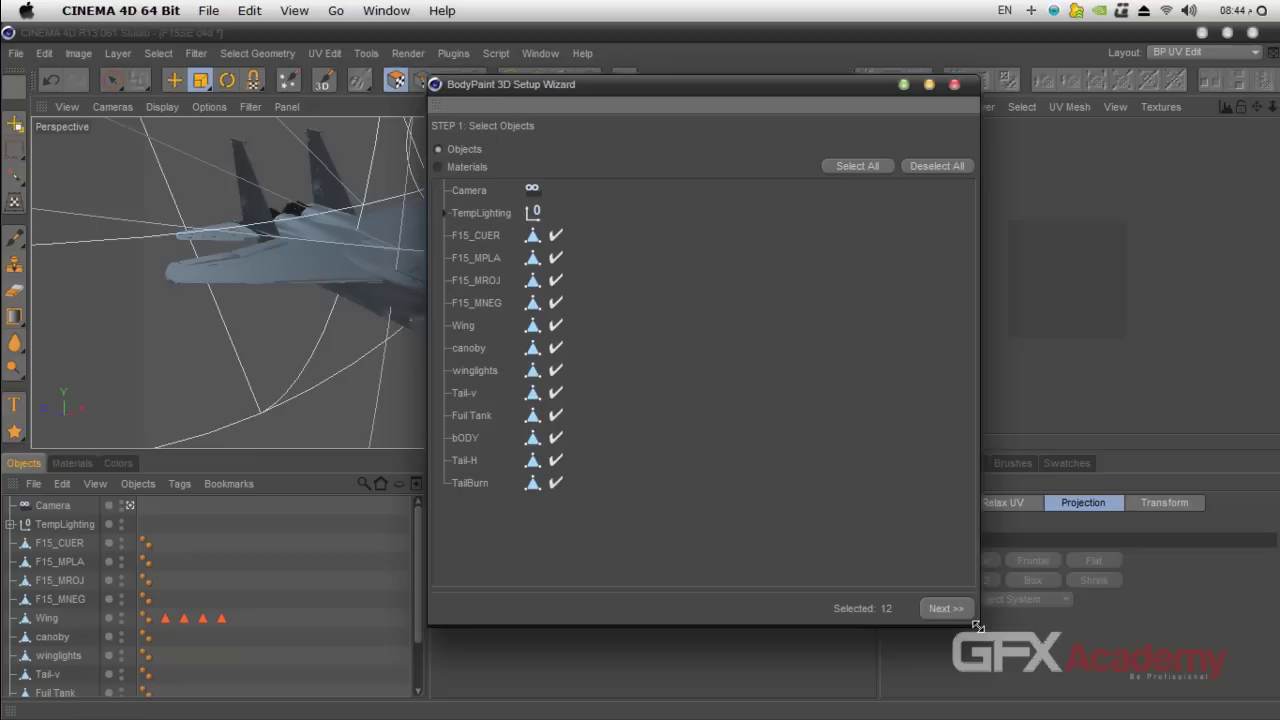
- Keep all polygon objects included in the wizard and set Recalculate UV with Optimal Cubic Mapping and Single Material Mode off
{"action": "left_click", "coordinate": [556, 483]}
{"action": "left_click", "coordinate": [555, 437]}
{"action": "left_click", "coordinate": [556, 483]}
{"action": "left_click", "coordinate": [555, 439]}
{"action": "left_click", "coordinate": [960, 609]}
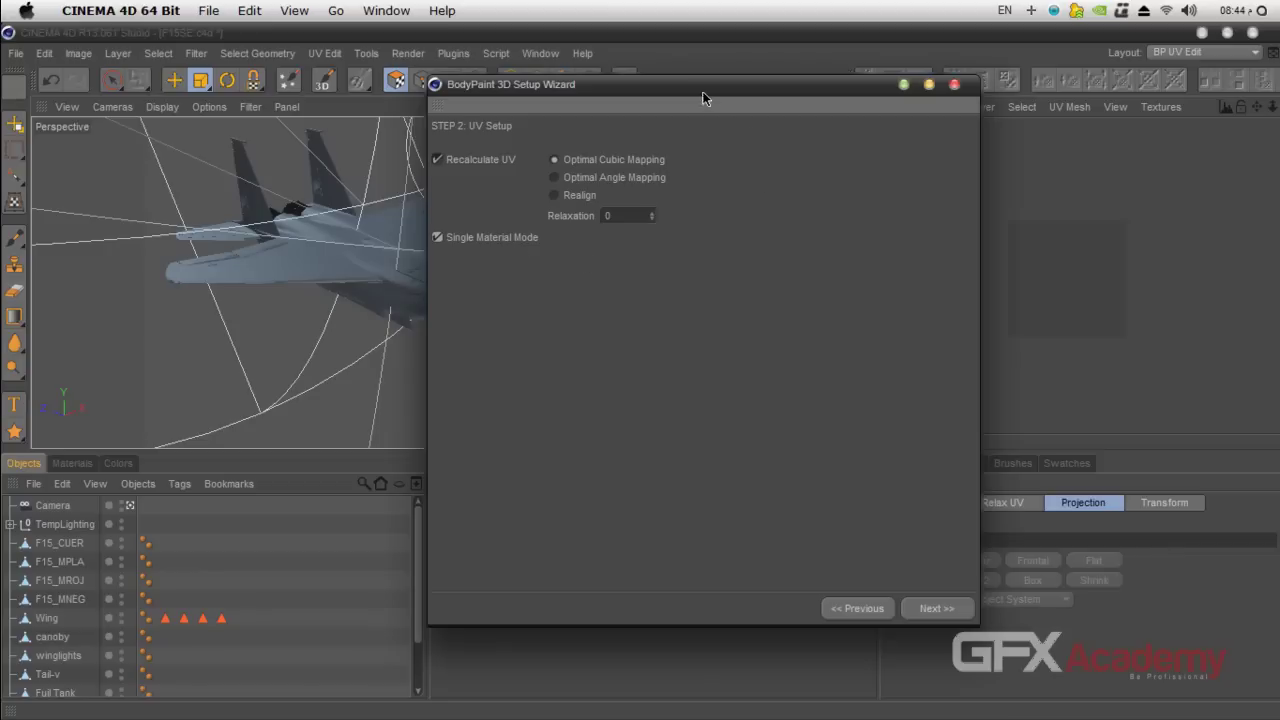
{"action": "left_click_drag", "start_coordinate": [702, 89], "coordinate": [754, 97]}
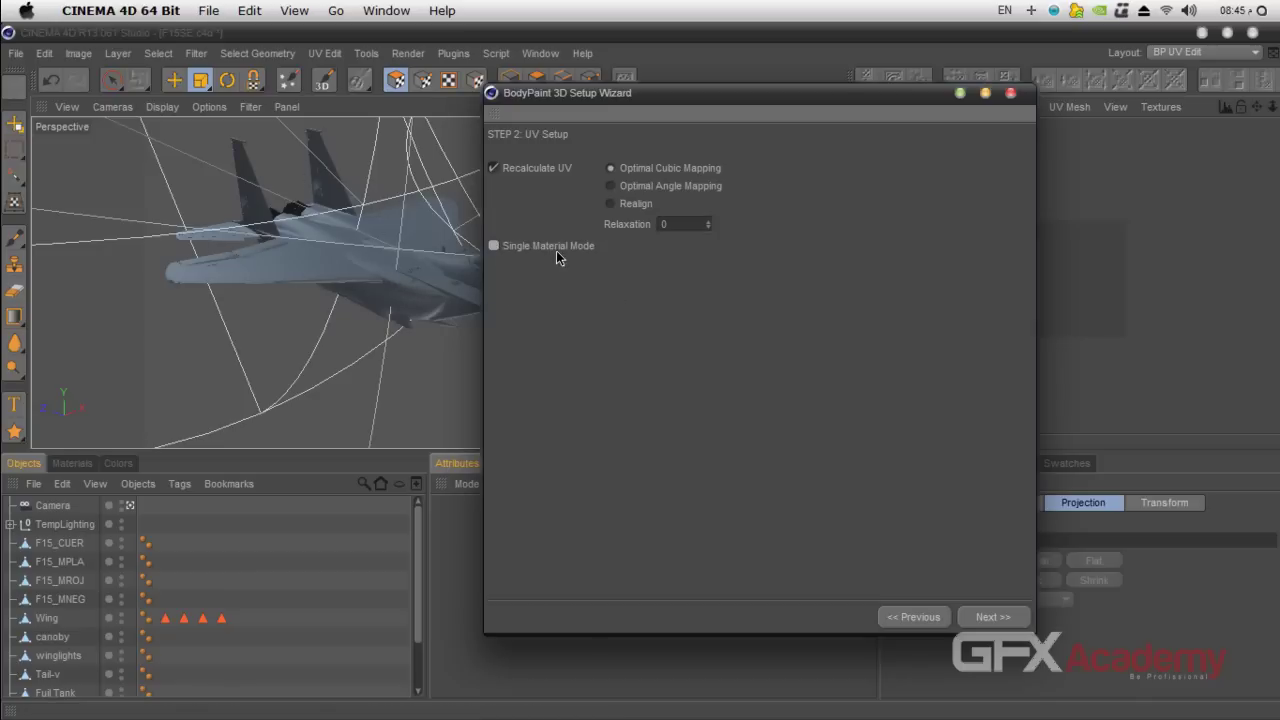
{"action": "left_click", "coordinate": [995, 615]}
- Set both the minimum and maximum texture size to 1024 in the material options
{"action": "left_click_drag", "start_coordinate": [723, 238], "coordinate": [573, 243]}
{"action": "type", "text": "024"}
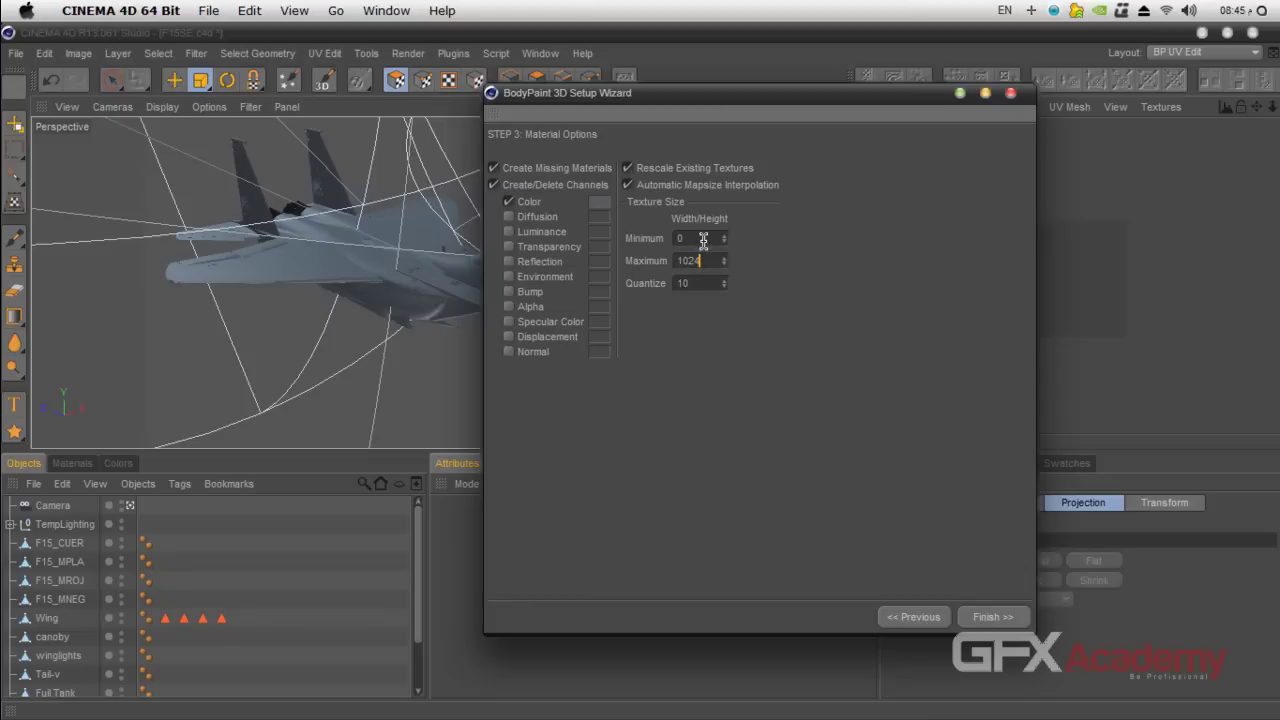
{"action": "type", "text": "024"}
{"action": "left_click", "coordinate": [697, 260]}
{"action": "key", "text": "super+a"}
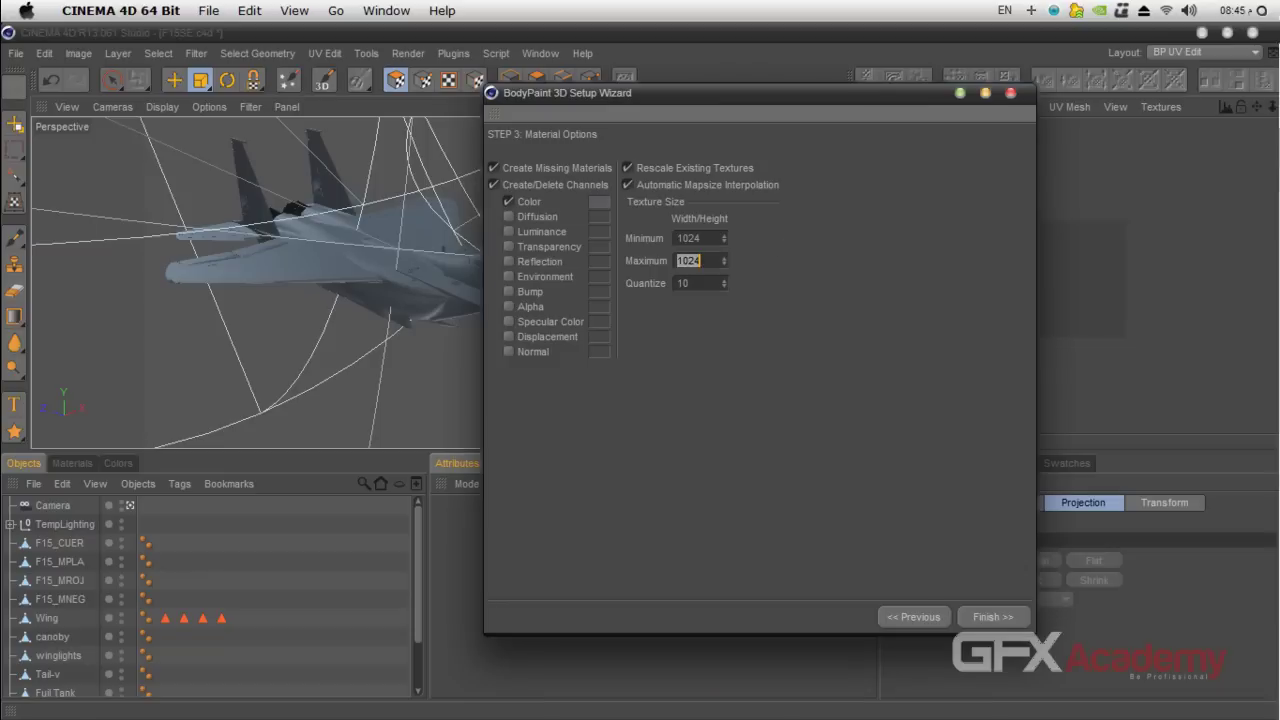
- Switch to Windows Photo Viewer and browse the fighter jet reference photos up to the Dutch F16 take-off picture
{"action": "key", "text": "super+Tab"}
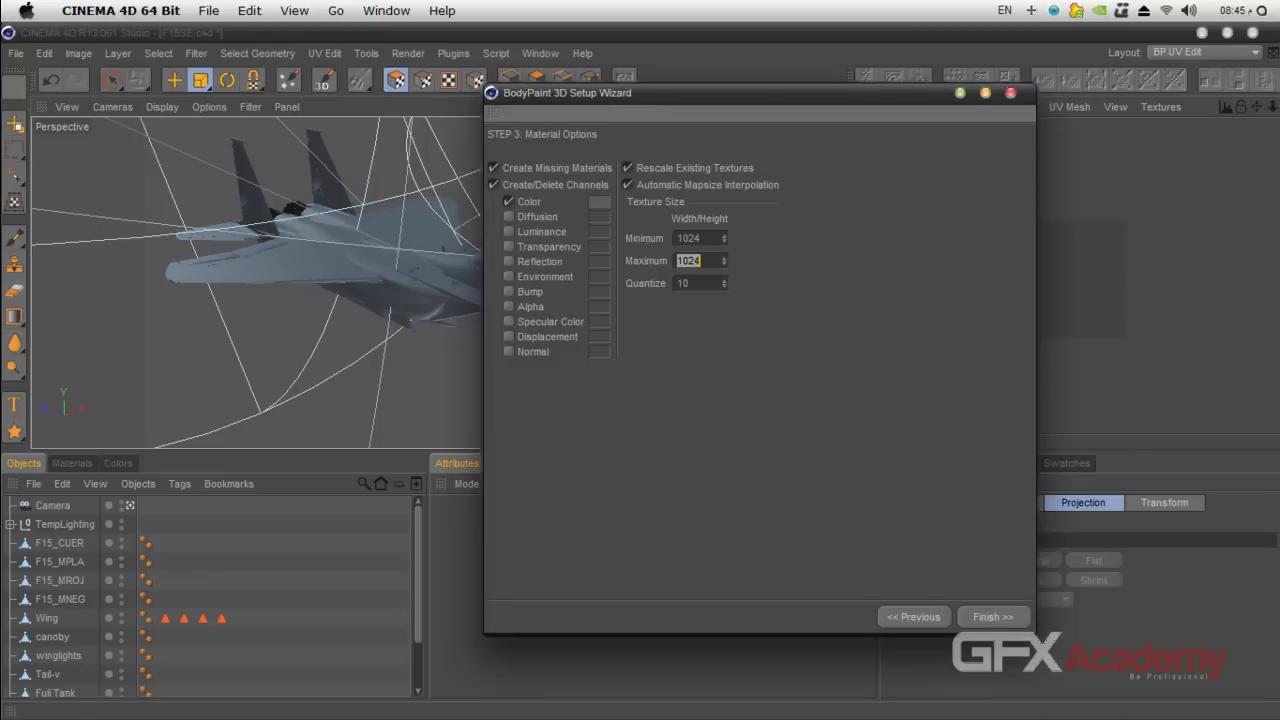
{"action": "key", "text": "alt+Tab"}
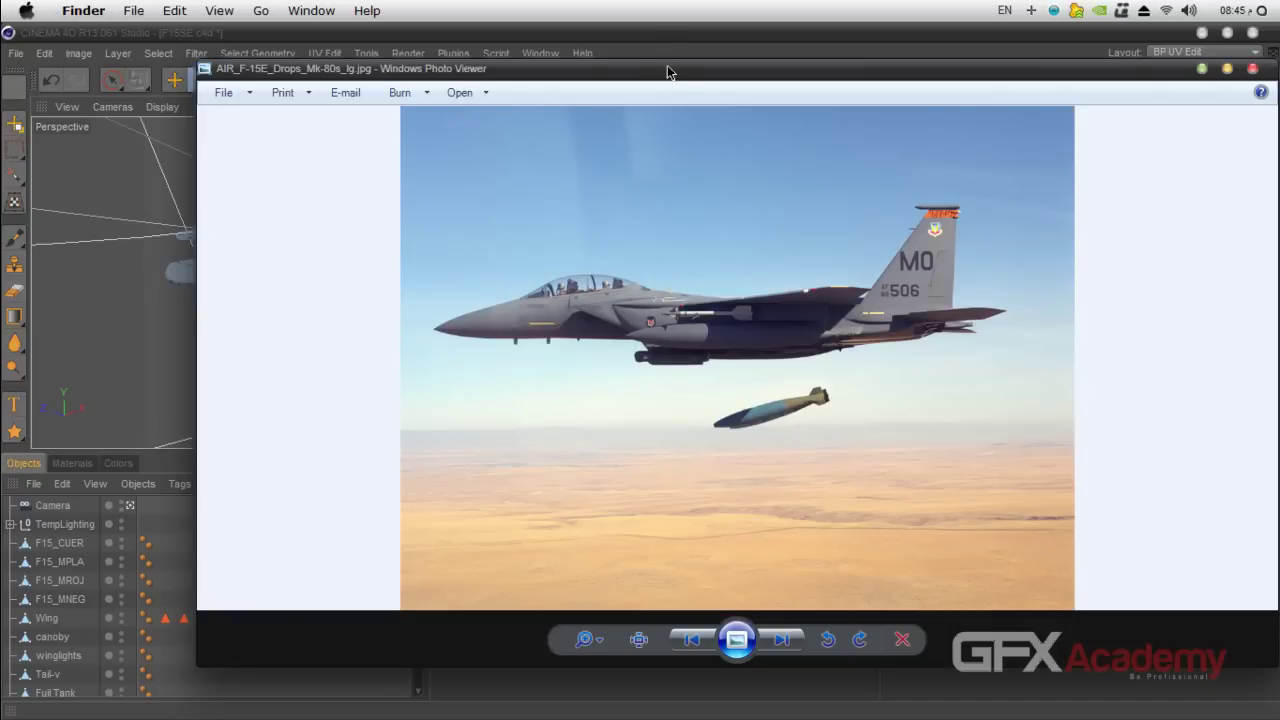
{"action": "left_click_drag", "start_coordinate": [665, 77], "coordinate": [550, 83]}
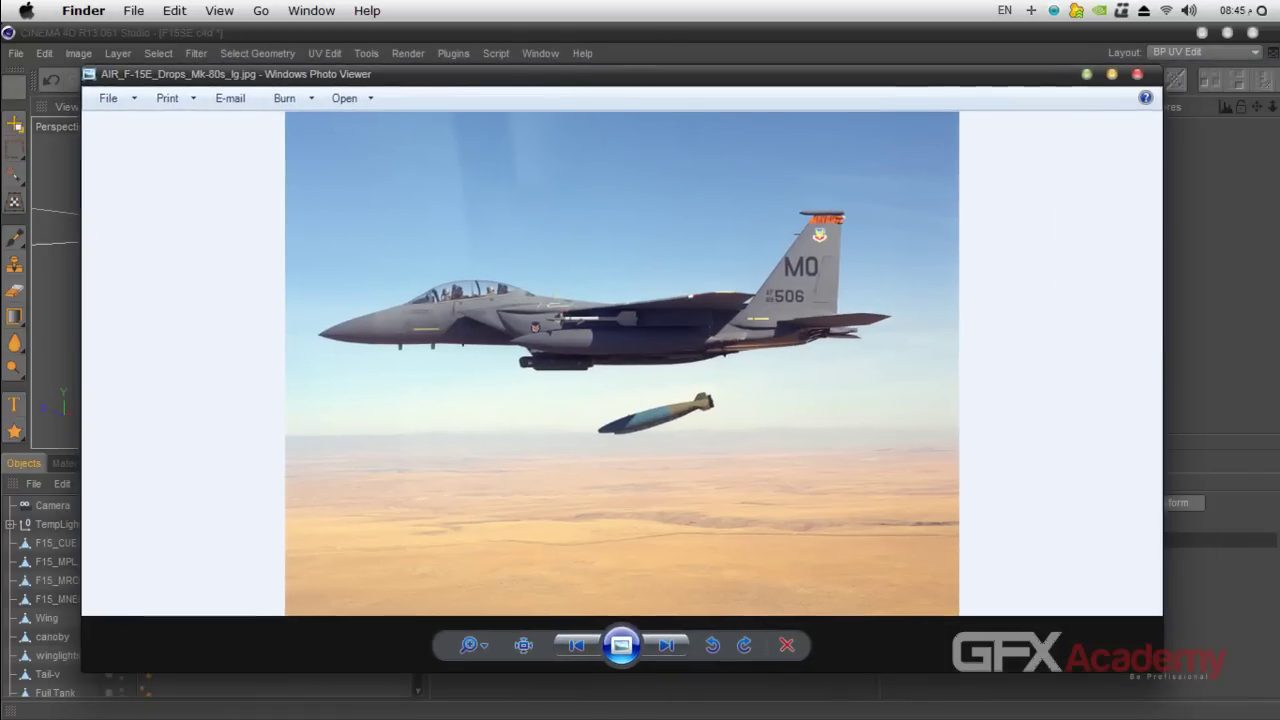
{"action": "left_click", "coordinate": [660, 647]}
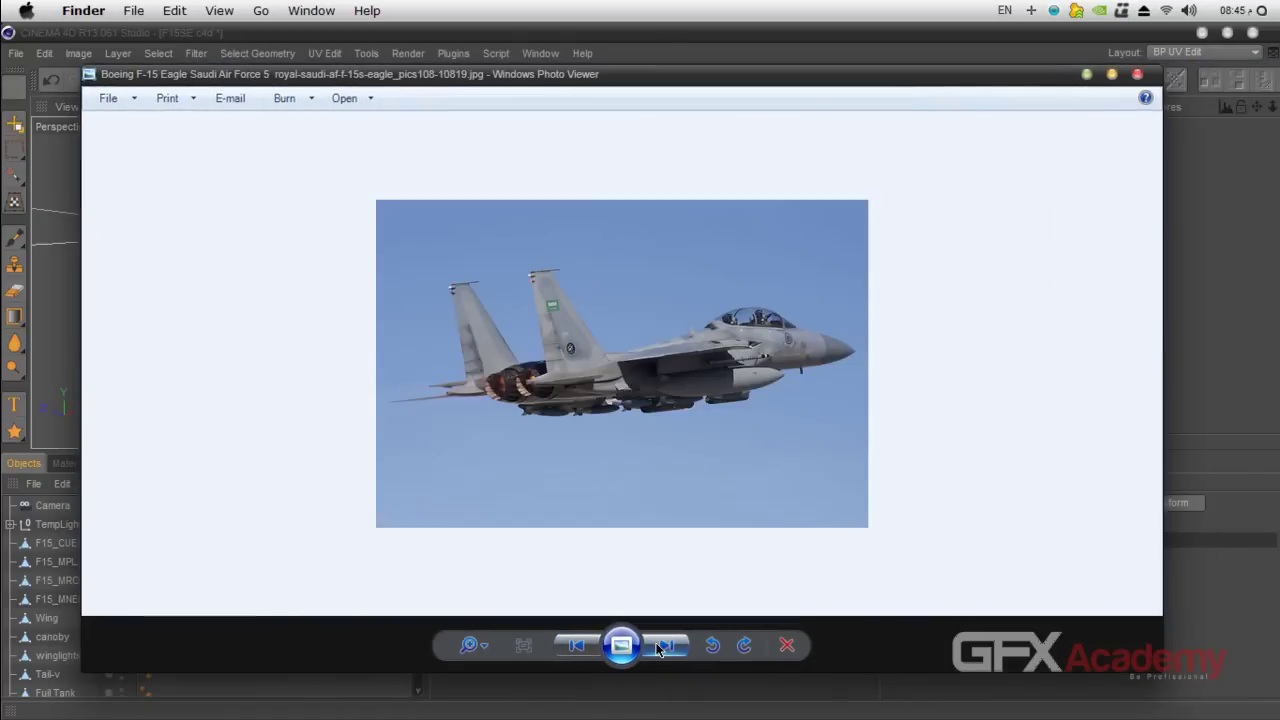
{"action": "left_click", "coordinate": [662, 647]}
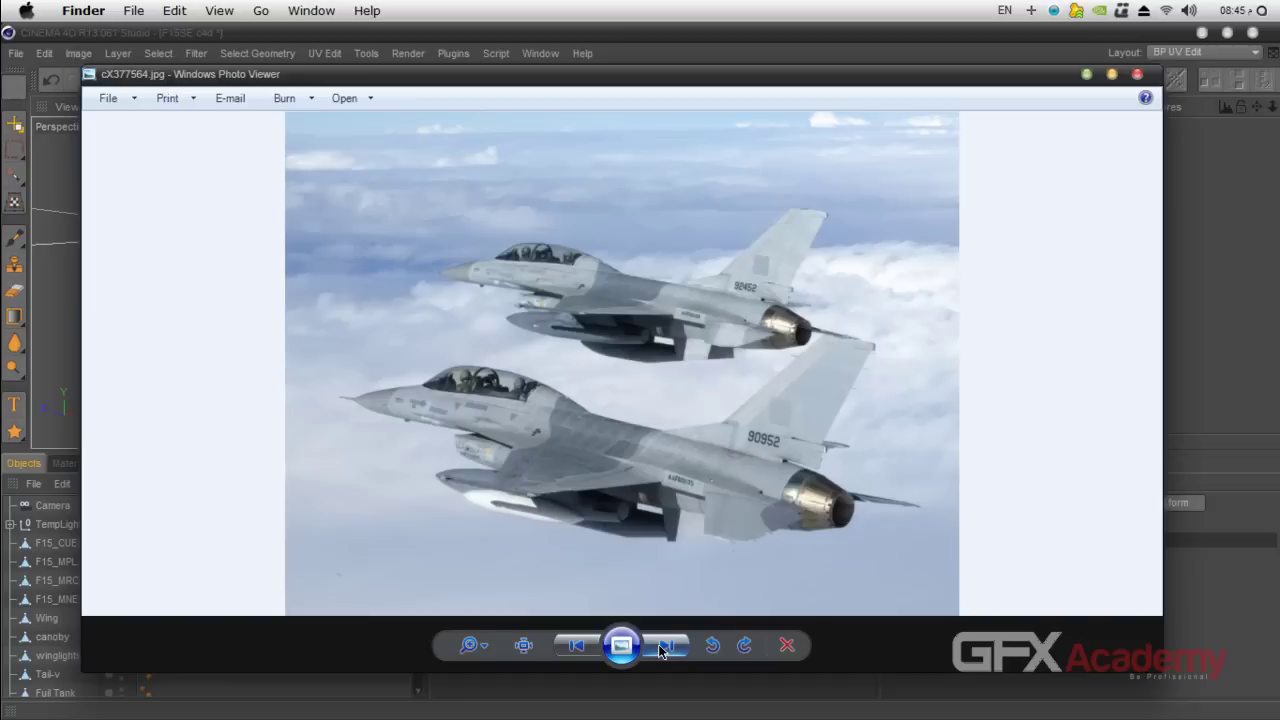
{"action": "left_click", "coordinate": [666, 648]}
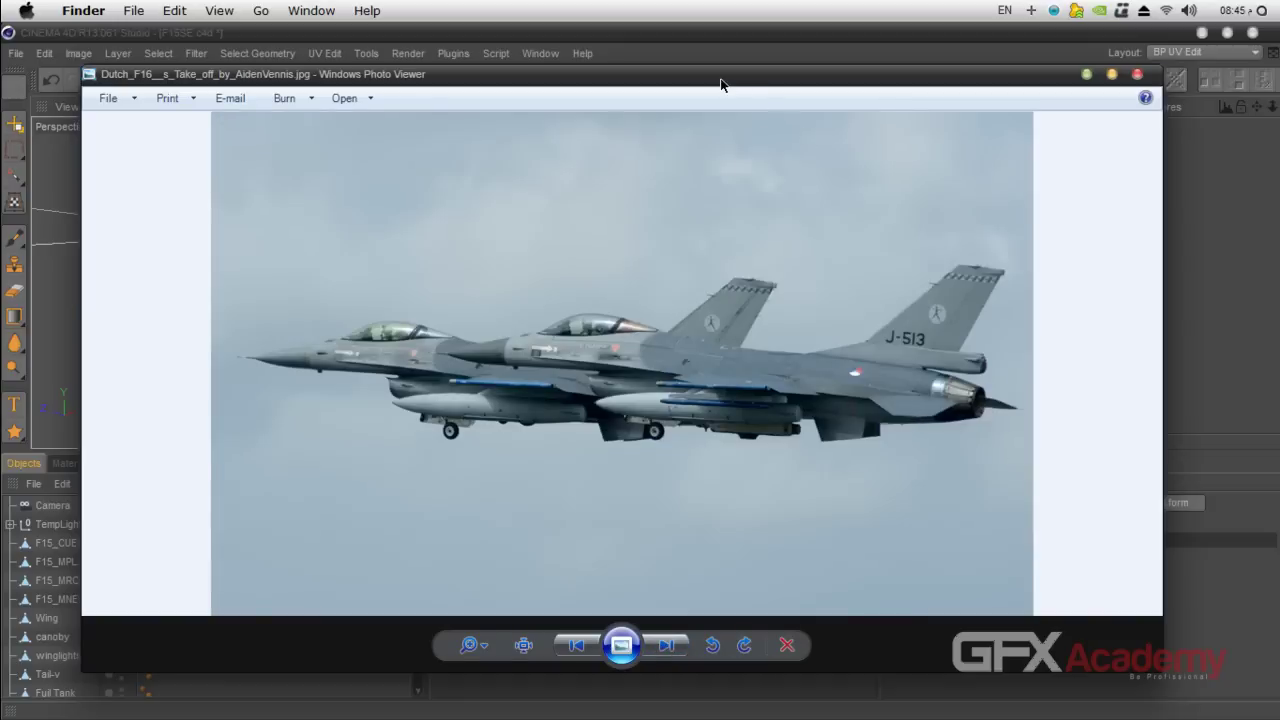
- Arrange the windows so the enlarged F16 reference photo sits beside the Cinema 4D setup wizard
{"action": "left_click_drag", "start_coordinate": [720, 84], "coordinate": [826, 177]}
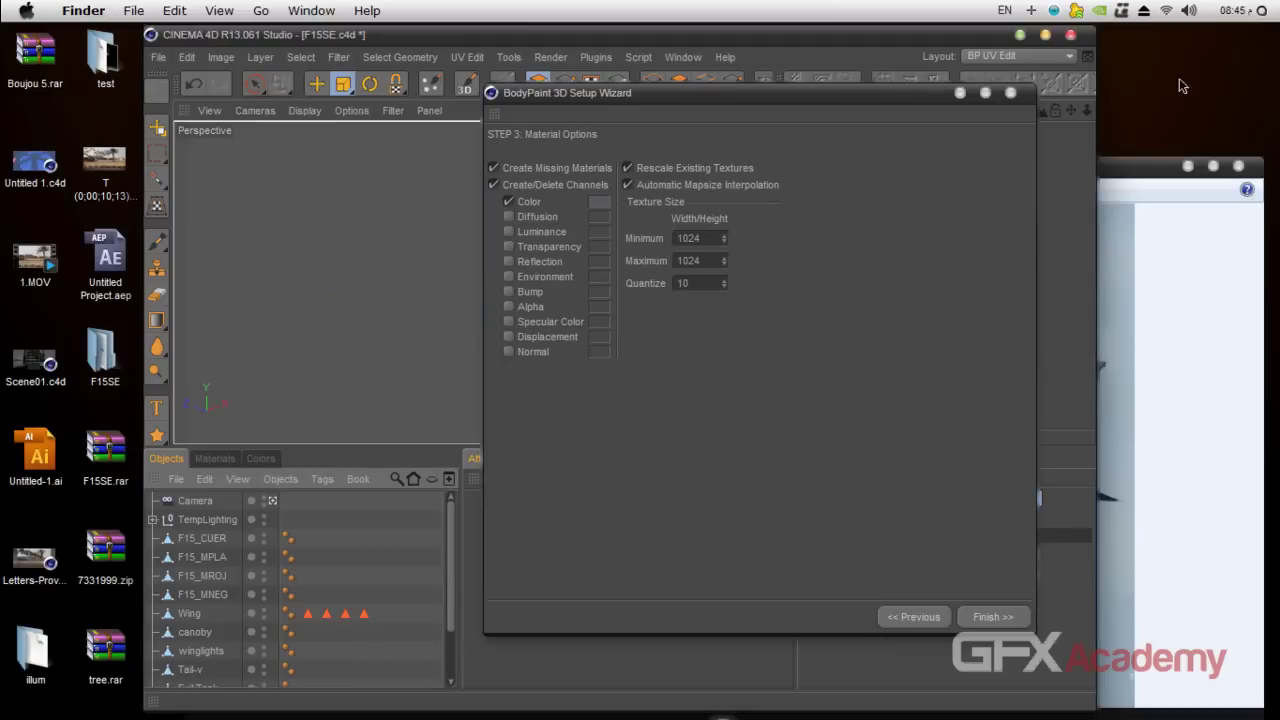
{"action": "left_click", "coordinate": [961, 65]}
{"action": "left_click_drag", "start_coordinate": [961, 35], "coordinate": [793, 40]}
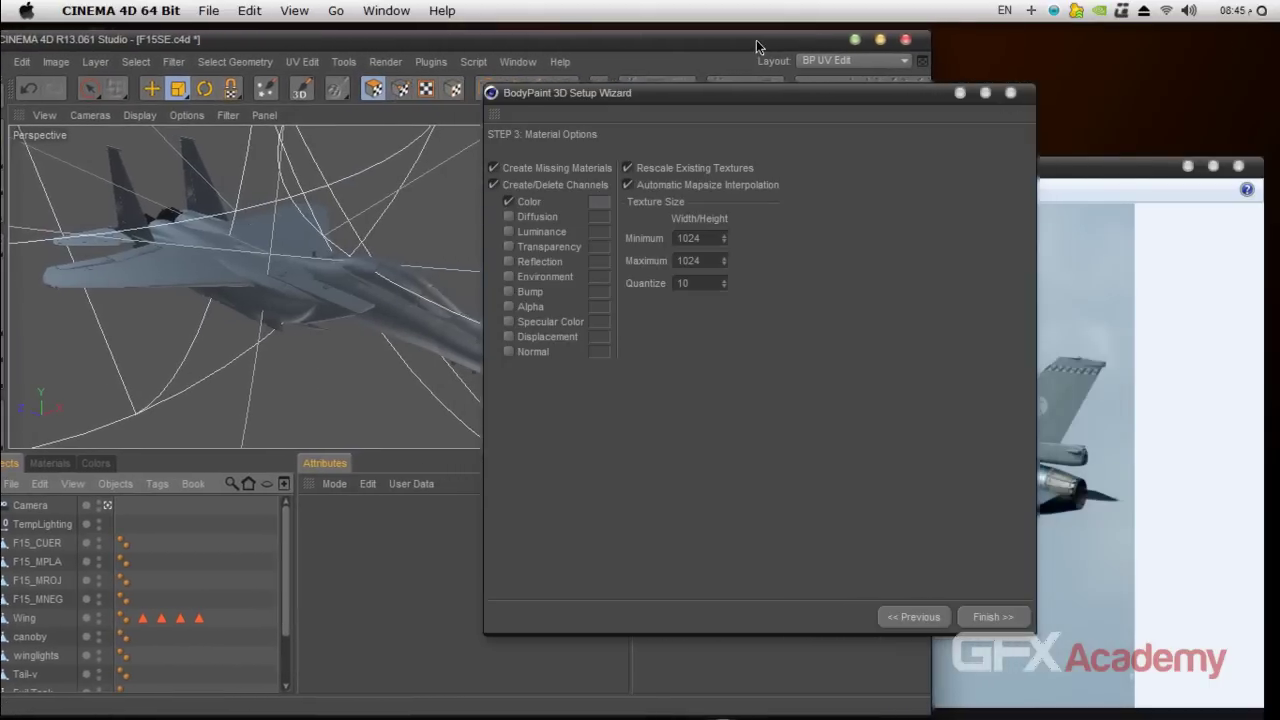
{"action": "left_click_drag", "start_coordinate": [823, 98], "coordinate": [607, 134]}
{"action": "left_click_drag", "start_coordinate": [981, 166], "coordinate": [1046, 125]}
{"action": "left_click", "coordinate": [689, 695]}
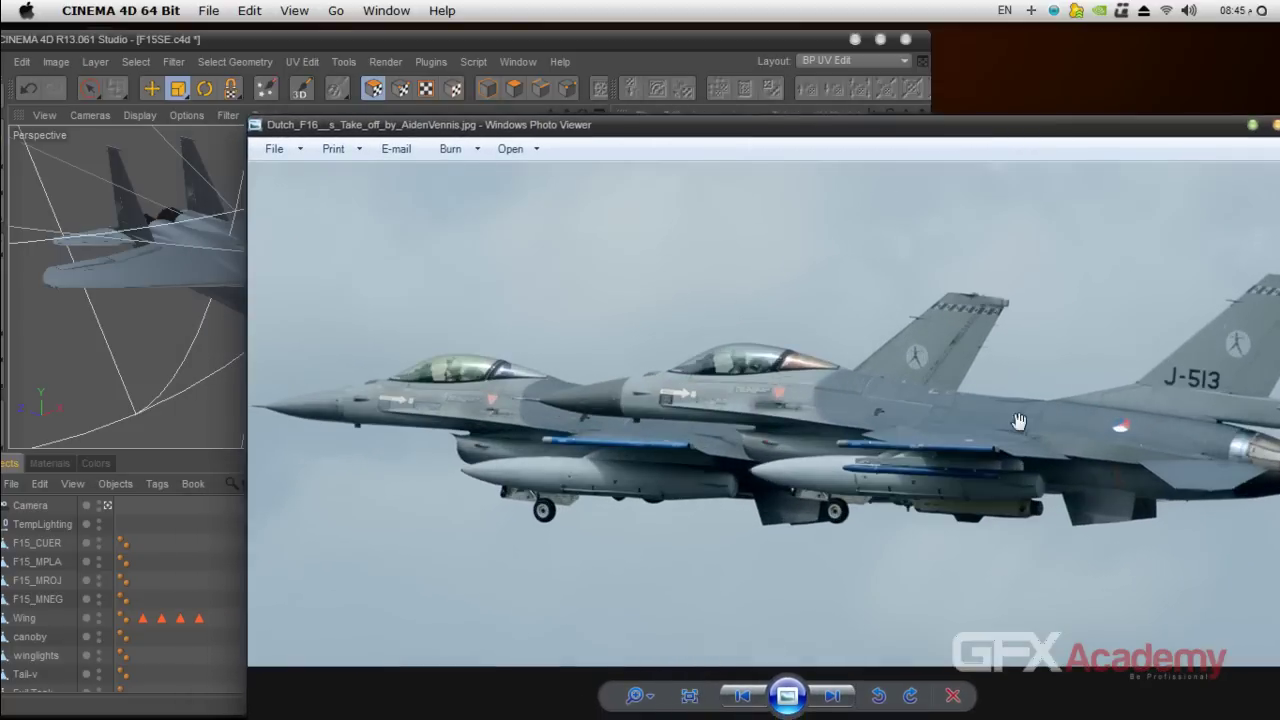
{"action": "left_click_drag", "start_coordinate": [900, 125], "coordinate": [1262, 102]}
{"action": "left_click_drag", "start_coordinate": [1160, 101], "coordinate": [1270, 63]}
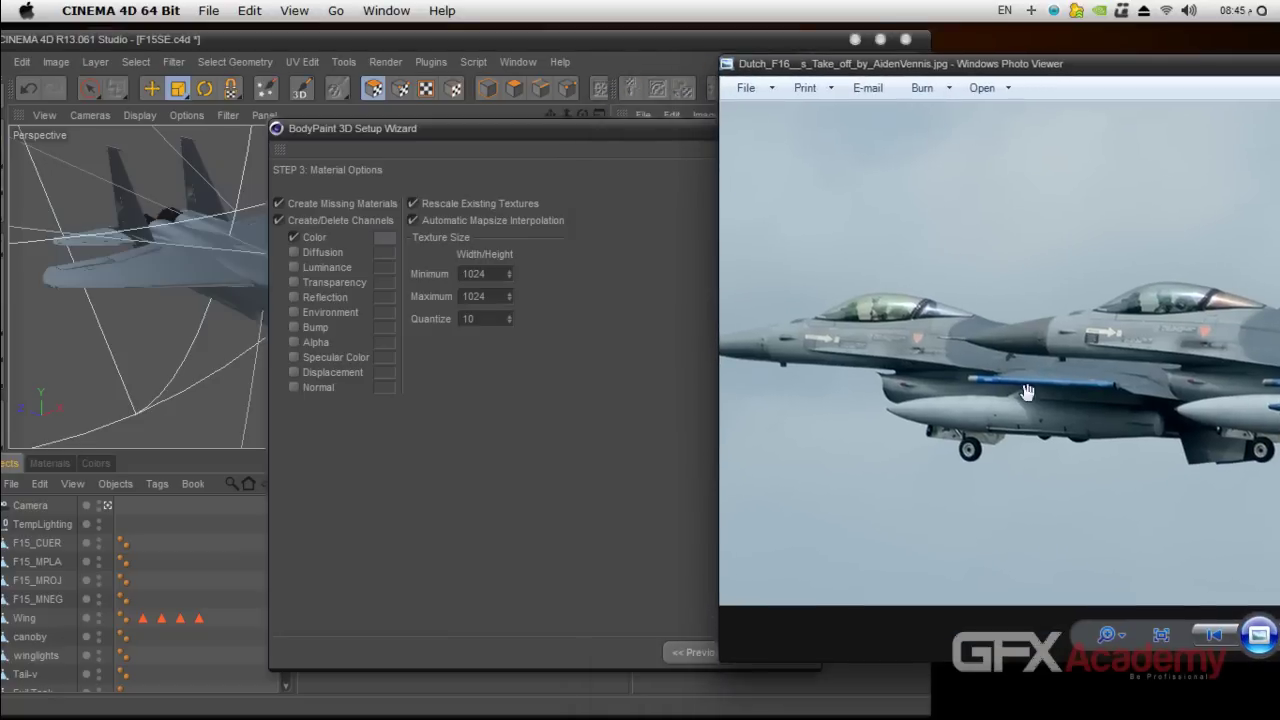
- Set the Color channel's colour by sampling the jet's grey-blue from the reference photo and lowering its brightness to 39 %
{"action": "left_click", "coordinate": [389, 238]}
{"action": "left_click", "coordinate": [423, 301]}
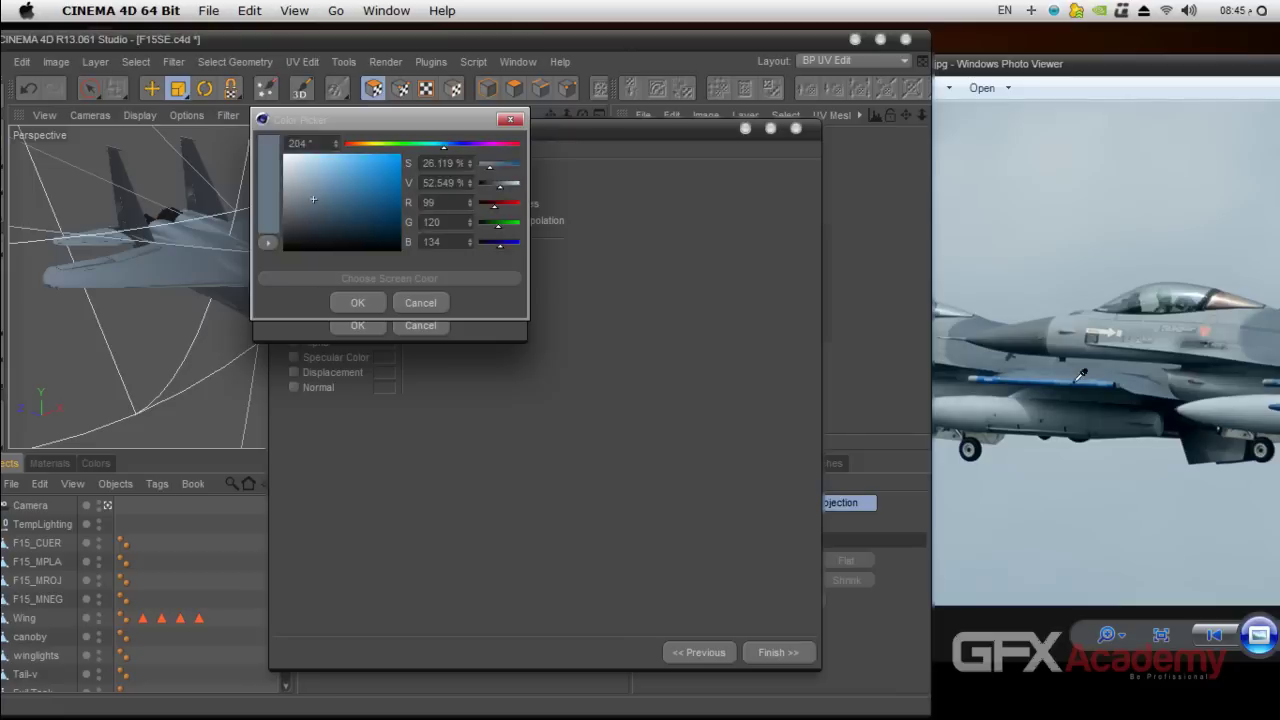
{"action": "left_click", "coordinate": [978, 322]}
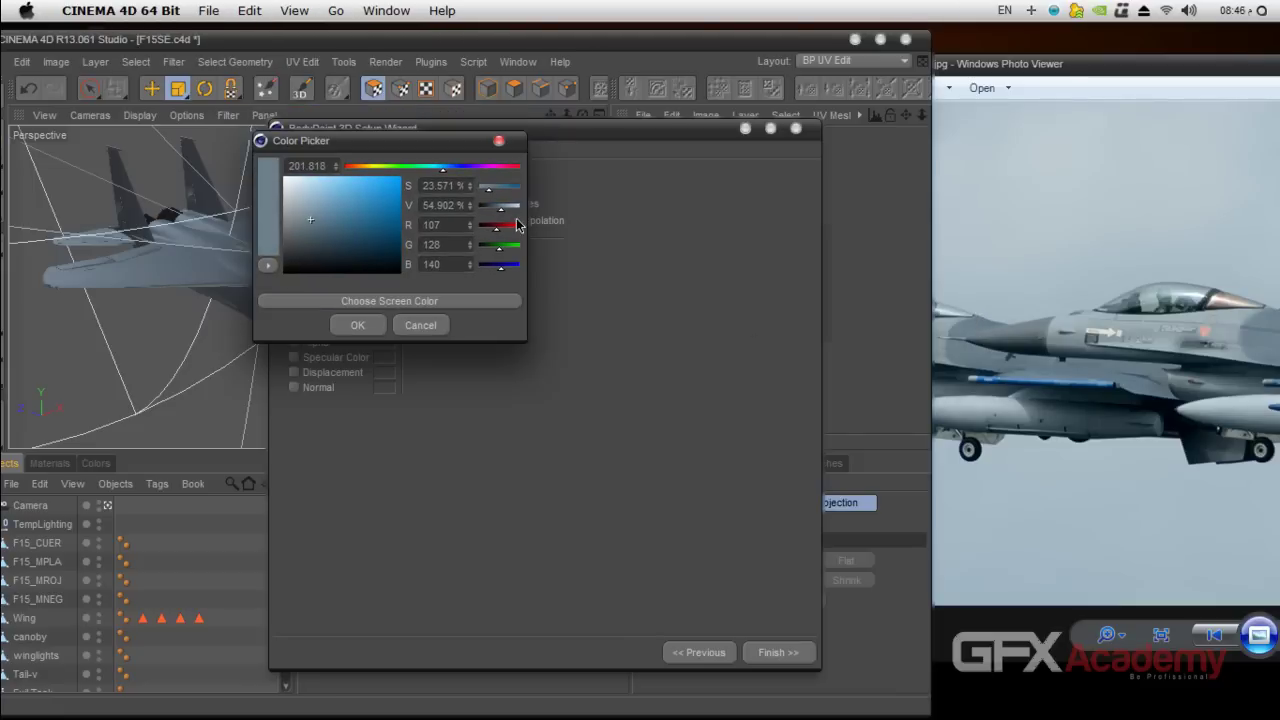
{"action": "left_click_drag", "start_coordinate": [500, 210], "coordinate": [494, 210]}
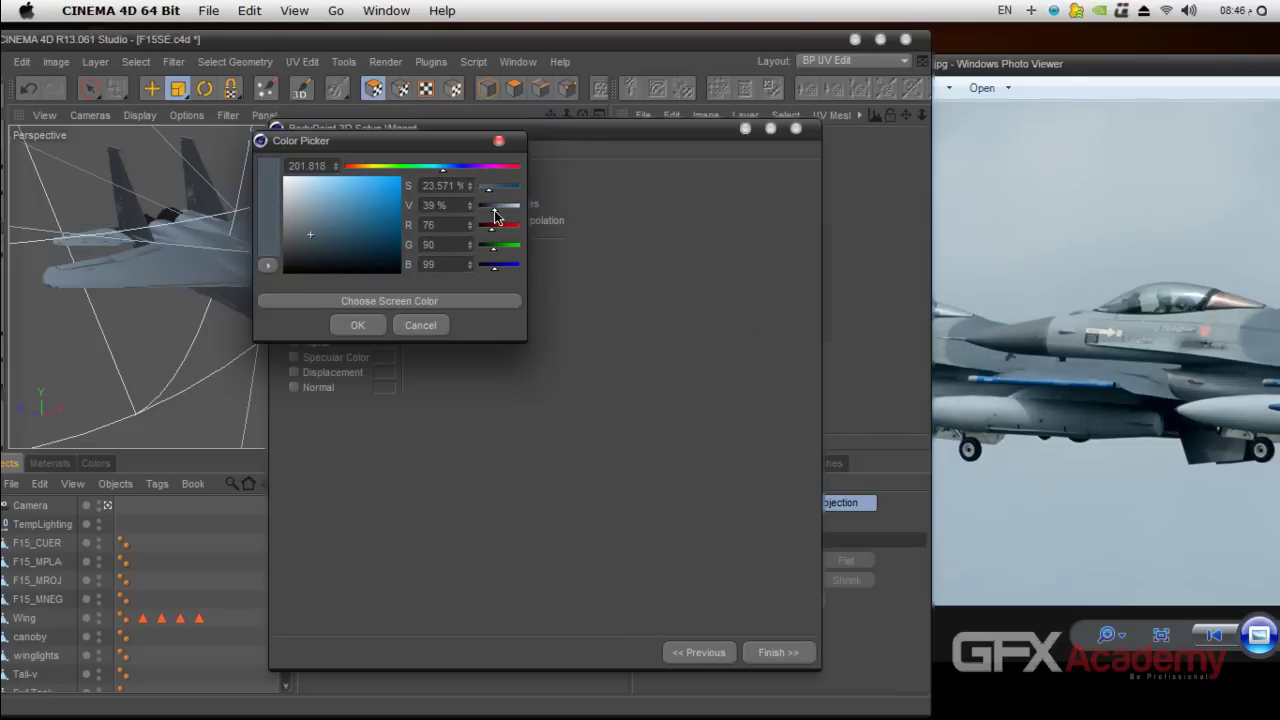
{"action": "left_click", "coordinate": [376, 326]}
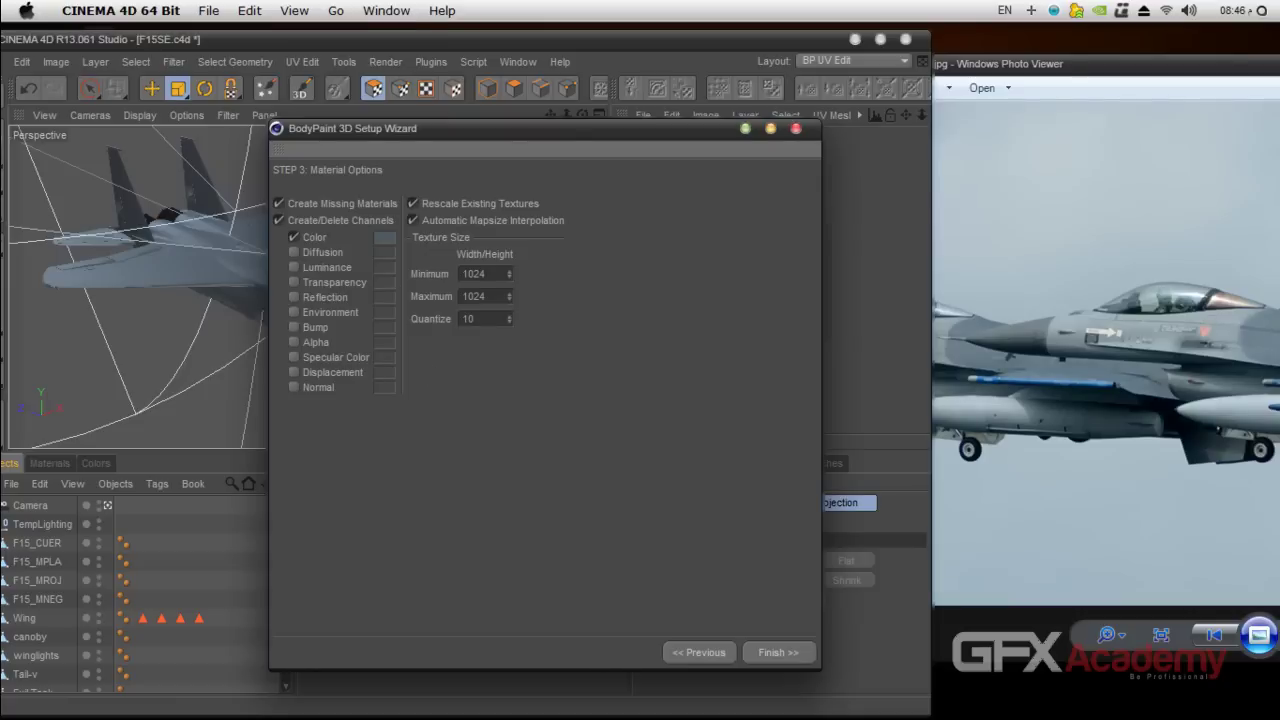
- Maximize Cinema 4D, finish the setup wizard to generate the materials, UVs and textures, and close it
{"action": "left_click", "coordinate": [878, 38]}
{"action": "left_click_drag", "start_coordinate": [650, 130], "coordinate": [996, 111]}
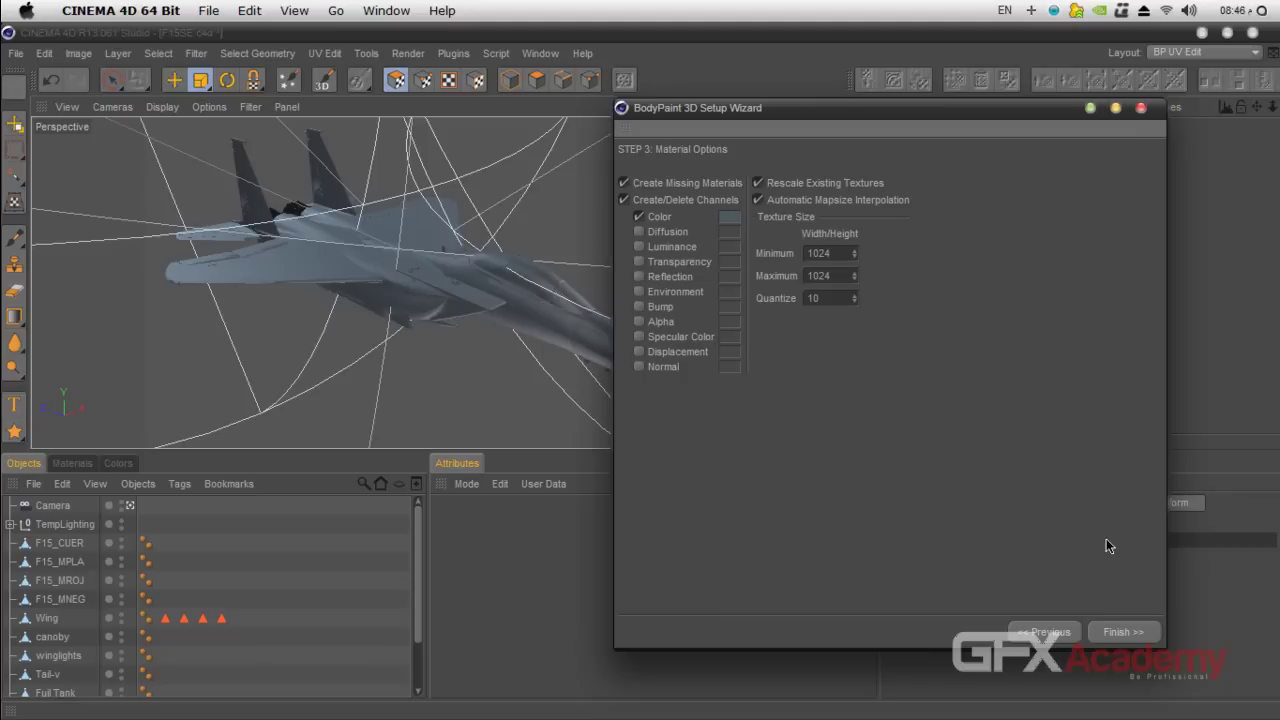
{"action": "left_click", "coordinate": [1123, 632]}
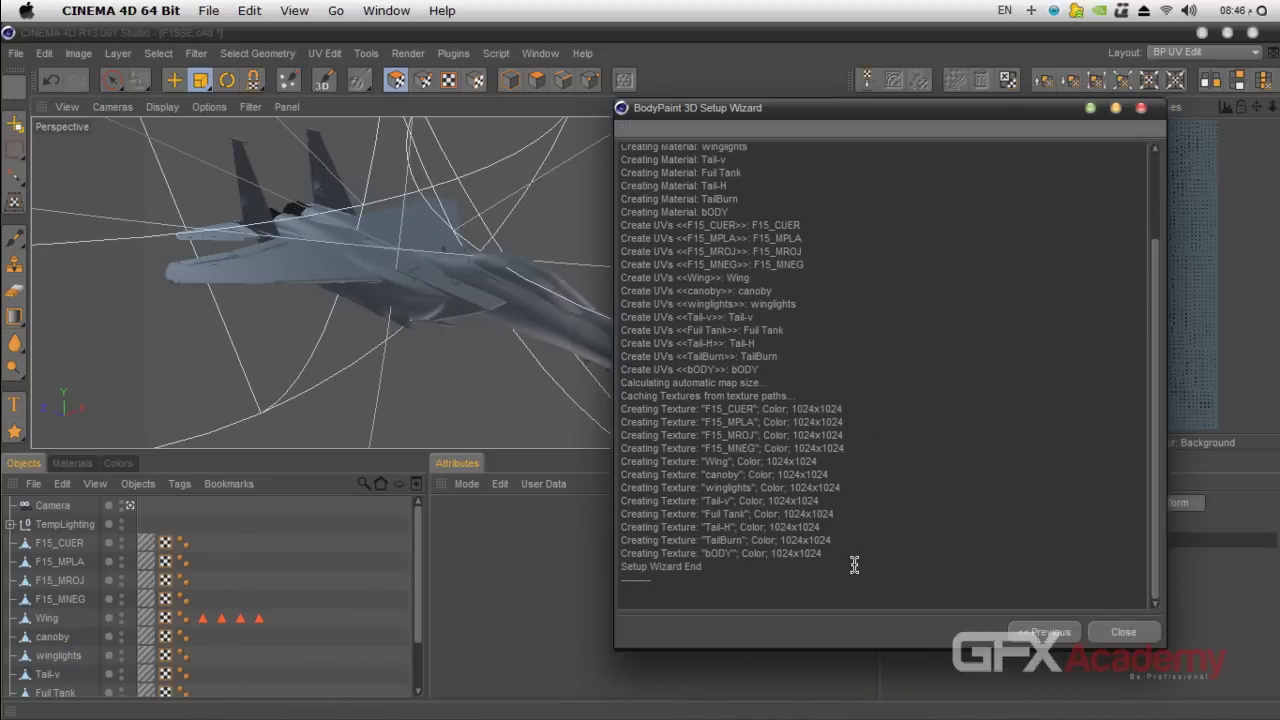
{"action": "left_click", "coordinate": [1121, 632]}
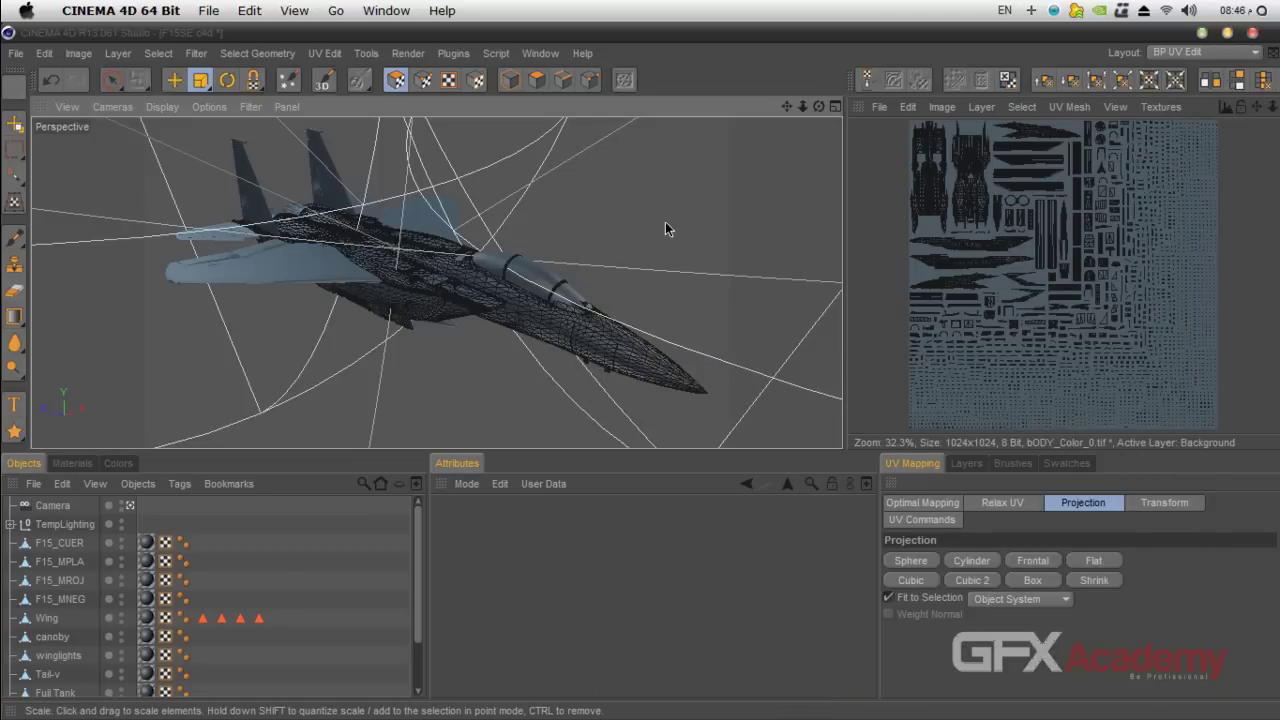
- Render the jet in the viewport and examine the UV mesh of the four F15_ objects
{"action": "key", "text": "super+r"}
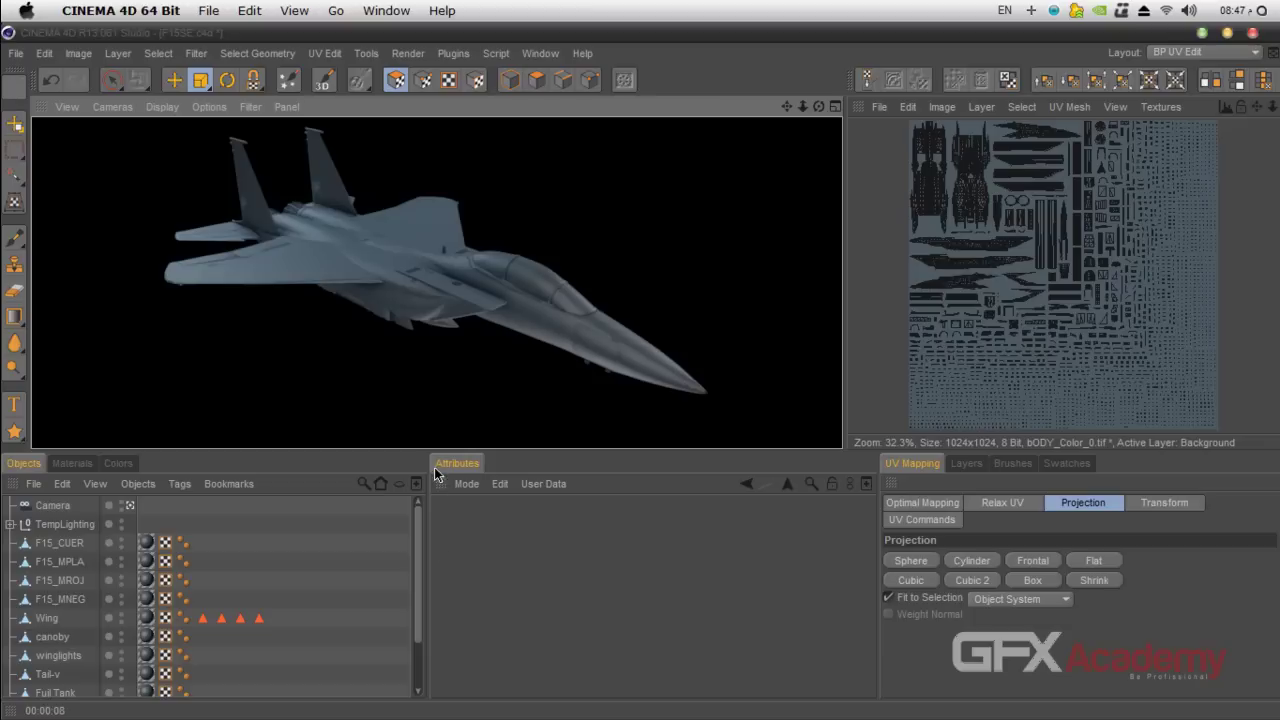
{"action": "left_click_drag", "start_coordinate": [416, 570], "coordinate": [416, 620]}
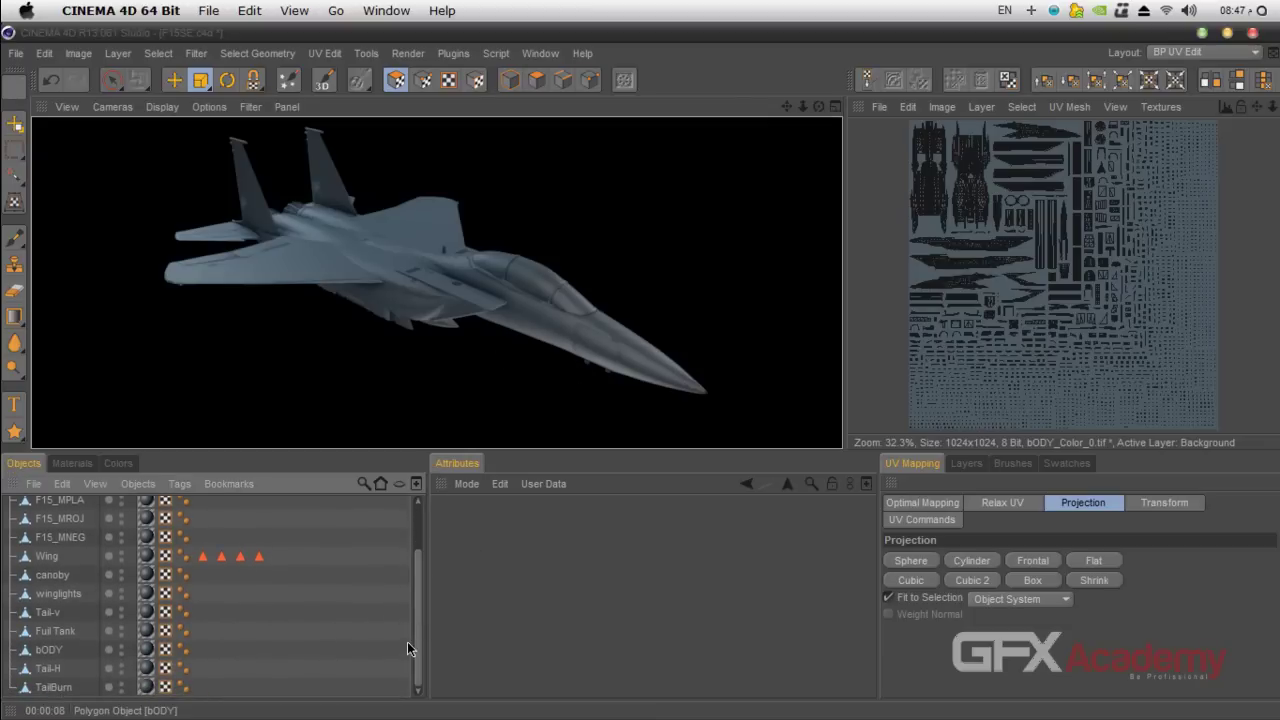
{"action": "scroll", "coordinate": [60, 615], "scroll_direction": "up", "scroll_amount": 3}
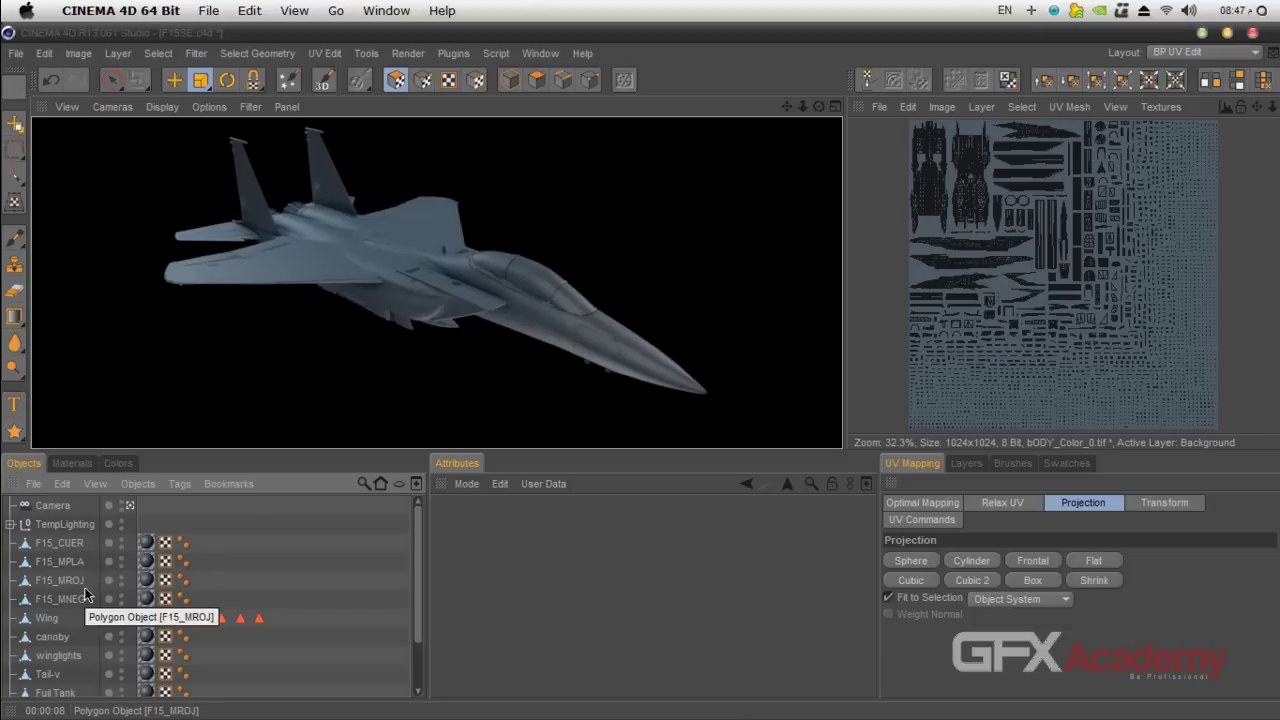
{"action": "left_click_drag", "start_coordinate": [72, 585], "coordinate": [54, 541]}
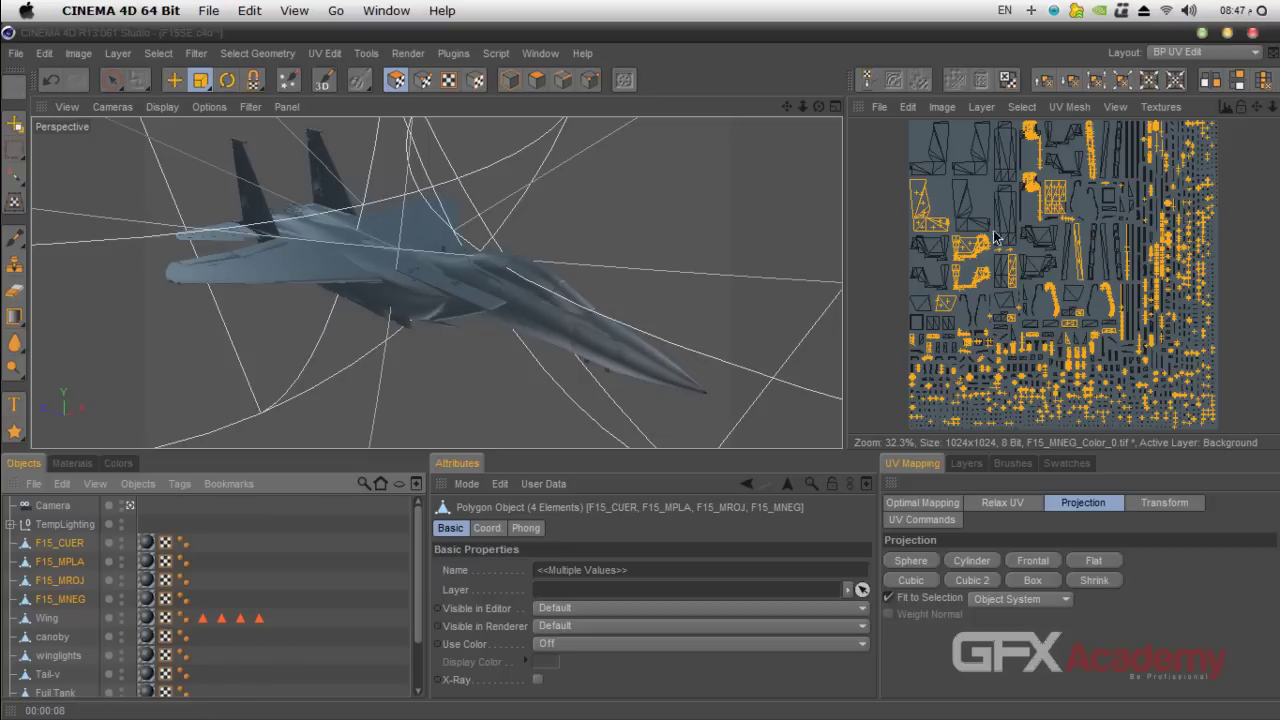
- Select the Wing object and store its current UV layout
{"action": "left_click", "coordinate": [46, 618]}
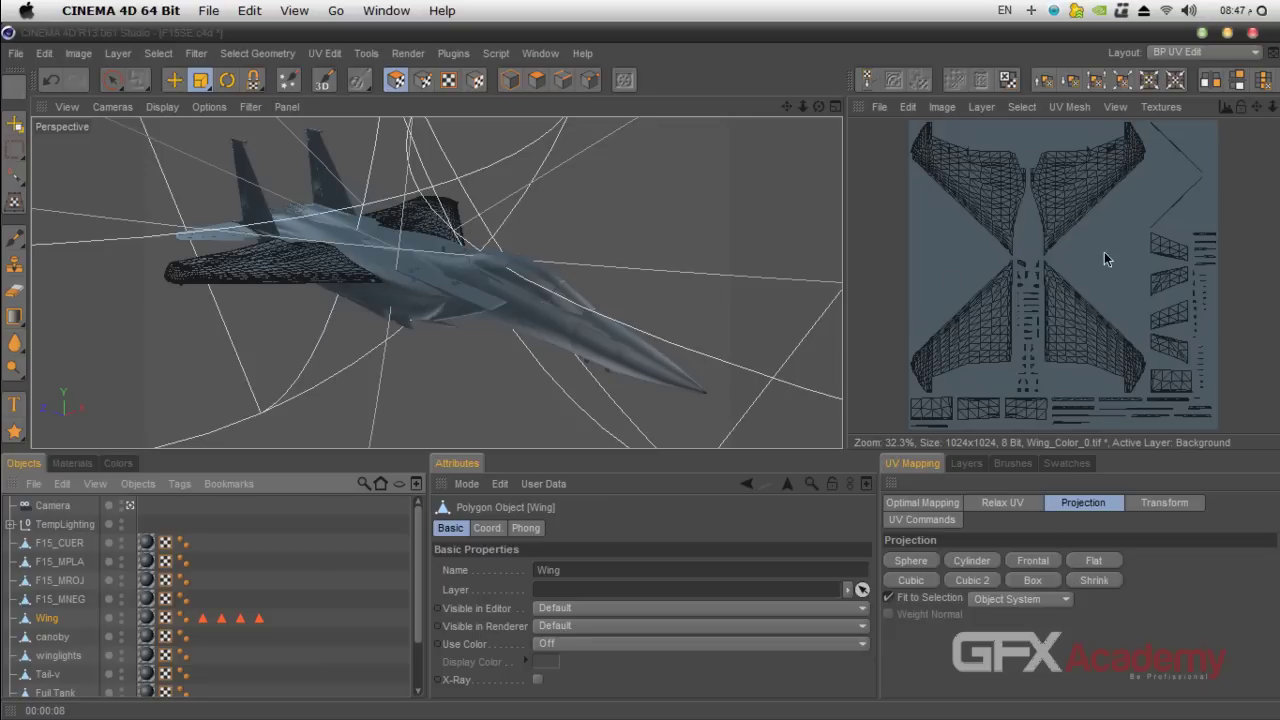
{"action": "scroll", "coordinate": [1113, 245], "scroll_direction": "up", "scroll_amount": 2}
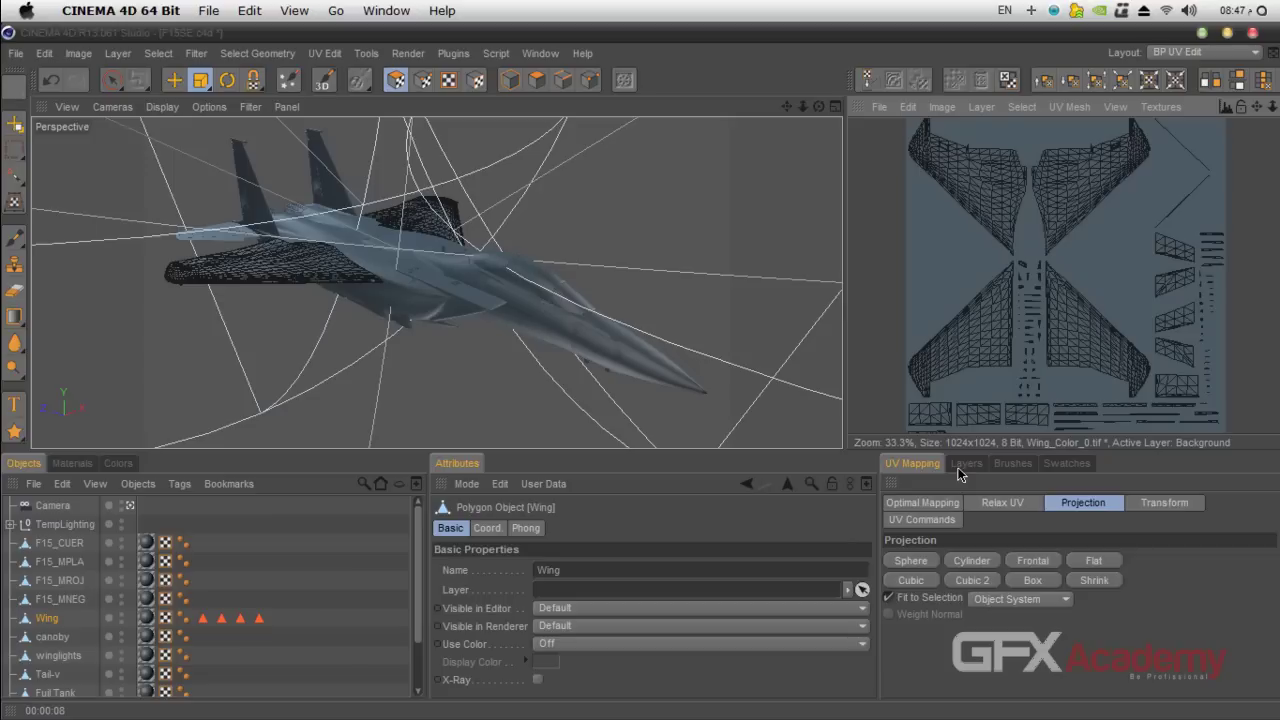
{"action": "left_click", "coordinate": [922, 503]}
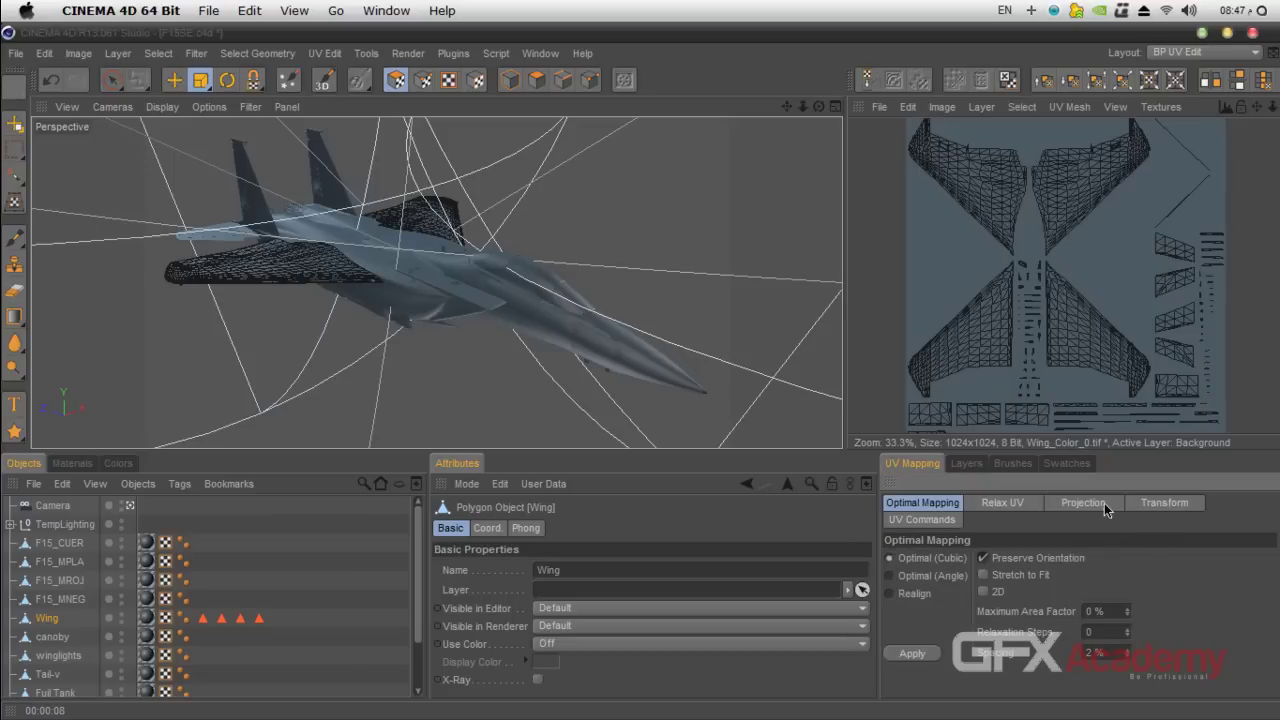
{"action": "left_click", "coordinate": [1100, 503]}
{"action": "left_click", "coordinate": [935, 520]}
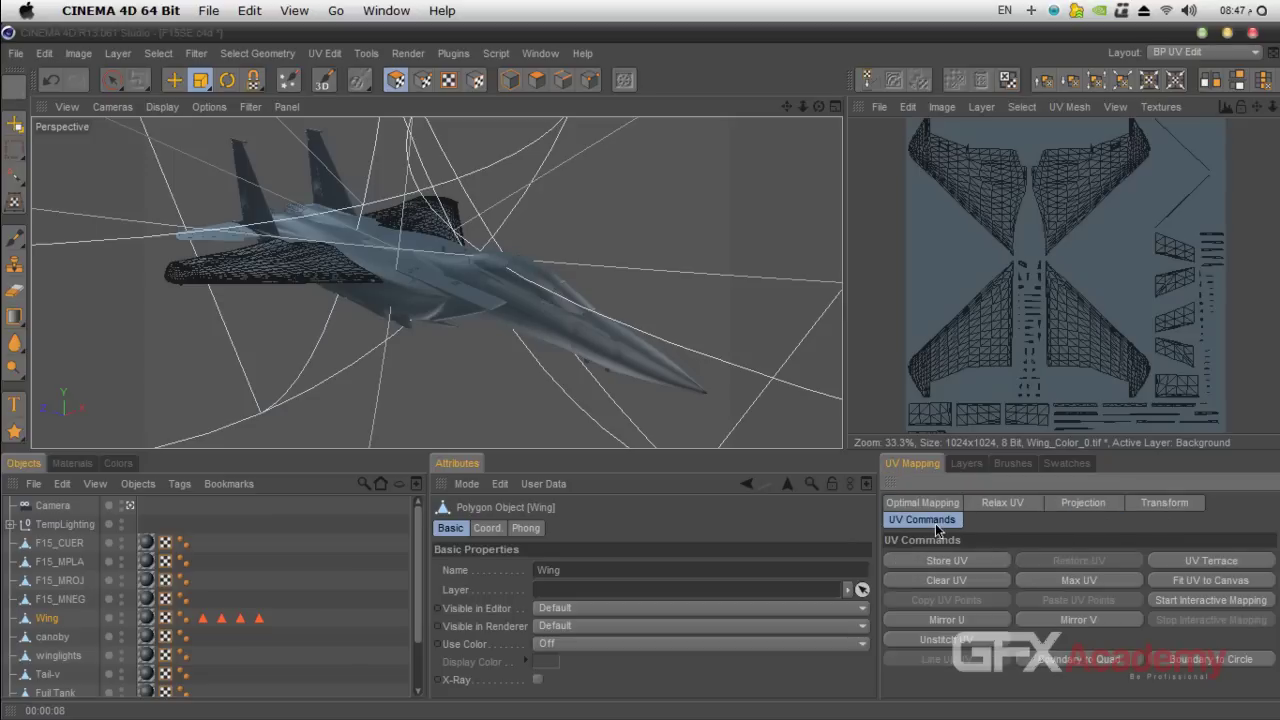
{"action": "left_click", "coordinate": [943, 562]}
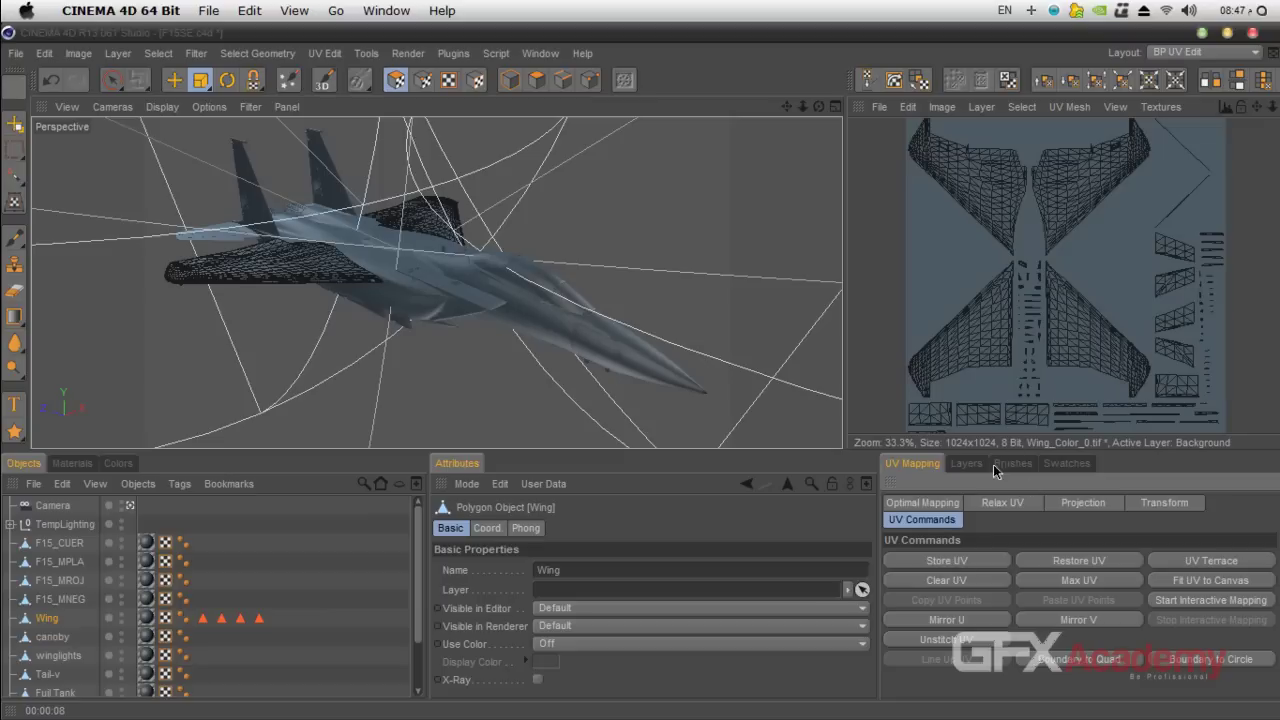
- Try the Frontal, Box, Cubic and Sphere projections on the Wing's UV mesh
{"action": "left_click", "coordinate": [1092, 504]}
{"action": "left_click", "coordinate": [1022, 563]}
{"action": "left_click", "coordinate": [1030, 580]}
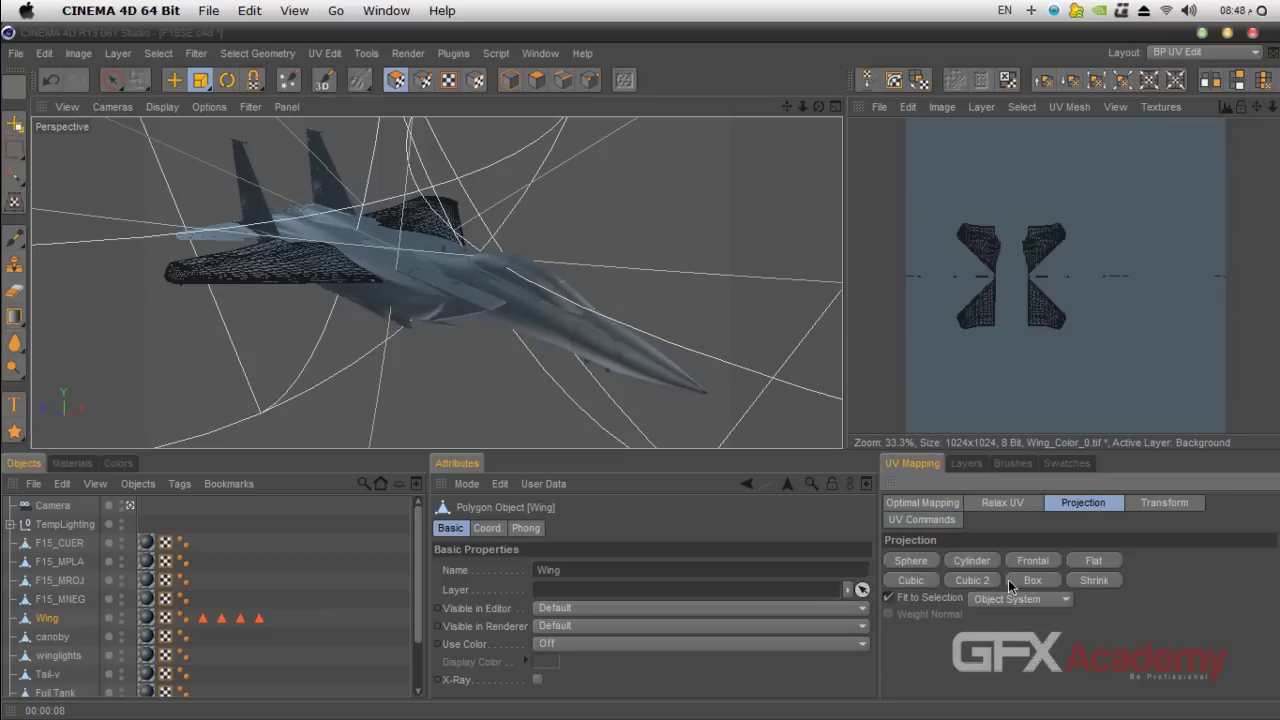
{"action": "left_click", "coordinate": [929, 581]}
{"action": "left_click", "coordinate": [907, 561]}
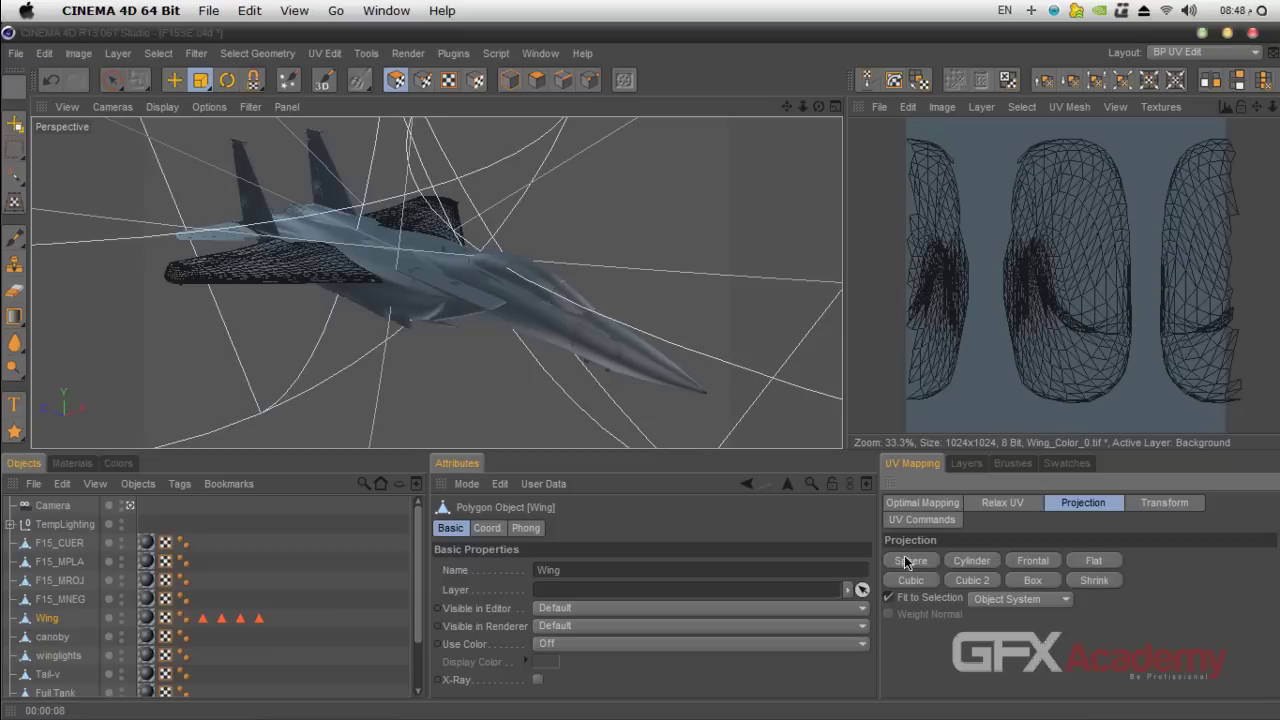
- Try the Flat, Shrink, Sphere, Cylinder, Frontal, Box, Cubic 2 and Cubic projections on the Wing's UV mesh
{"action": "left_click", "coordinate": [1099, 561]}
{"action": "left_click", "coordinate": [1096, 581]}
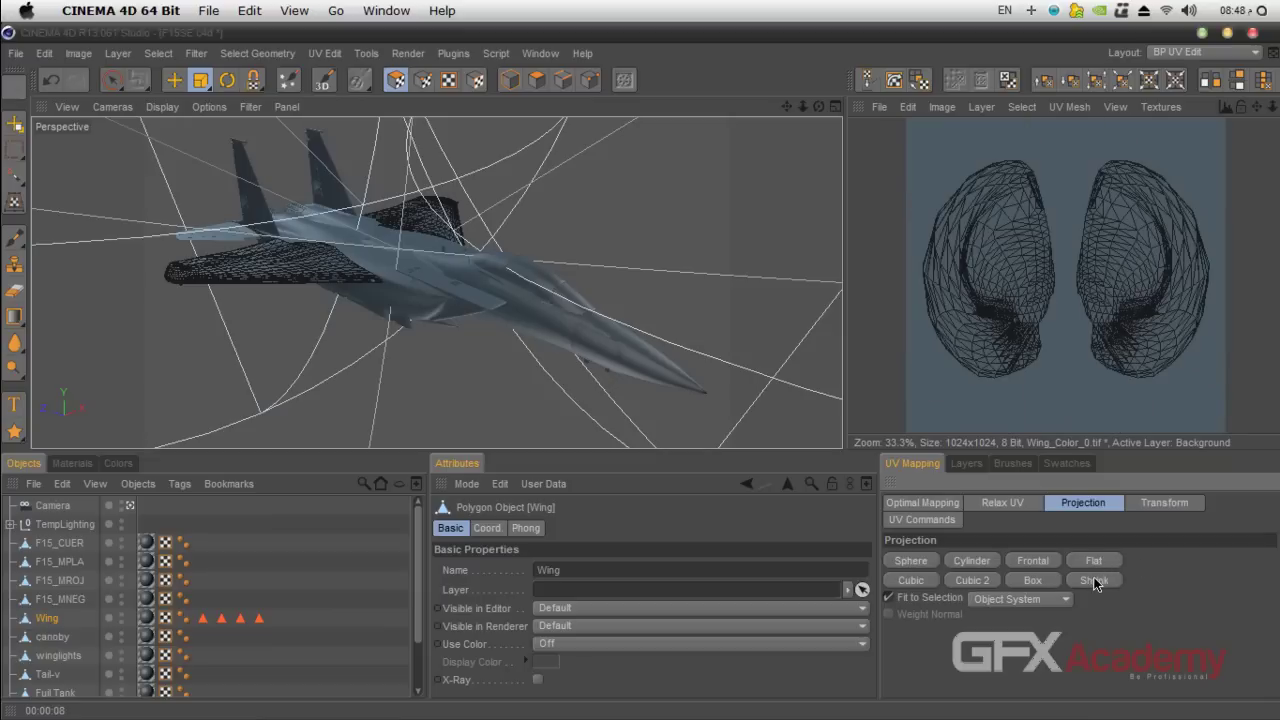
{"action": "left_click", "coordinate": [942, 562]}
{"action": "left_click", "coordinate": [969, 561]}
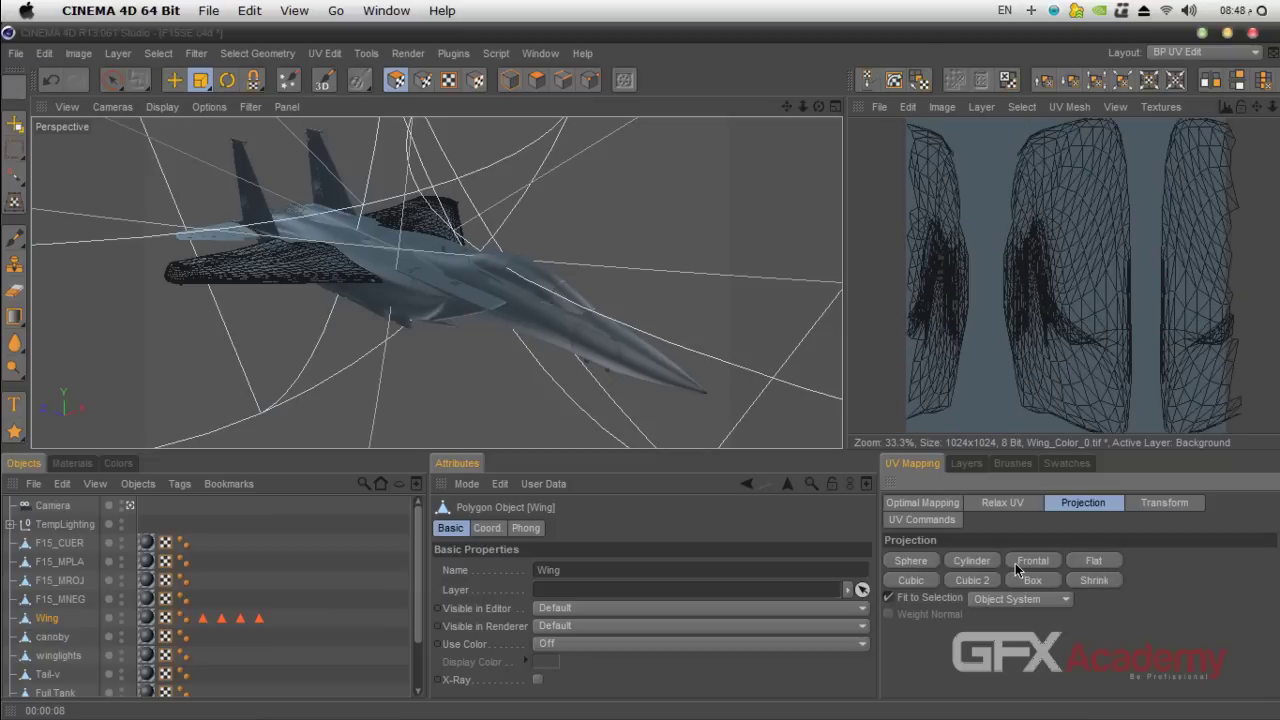
{"action": "left_click", "coordinate": [1015, 563]}
{"action": "left_click", "coordinate": [1081, 561]}
{"action": "left_click", "coordinate": [1088, 580]}
{"action": "left_click", "coordinate": [1030, 579]}
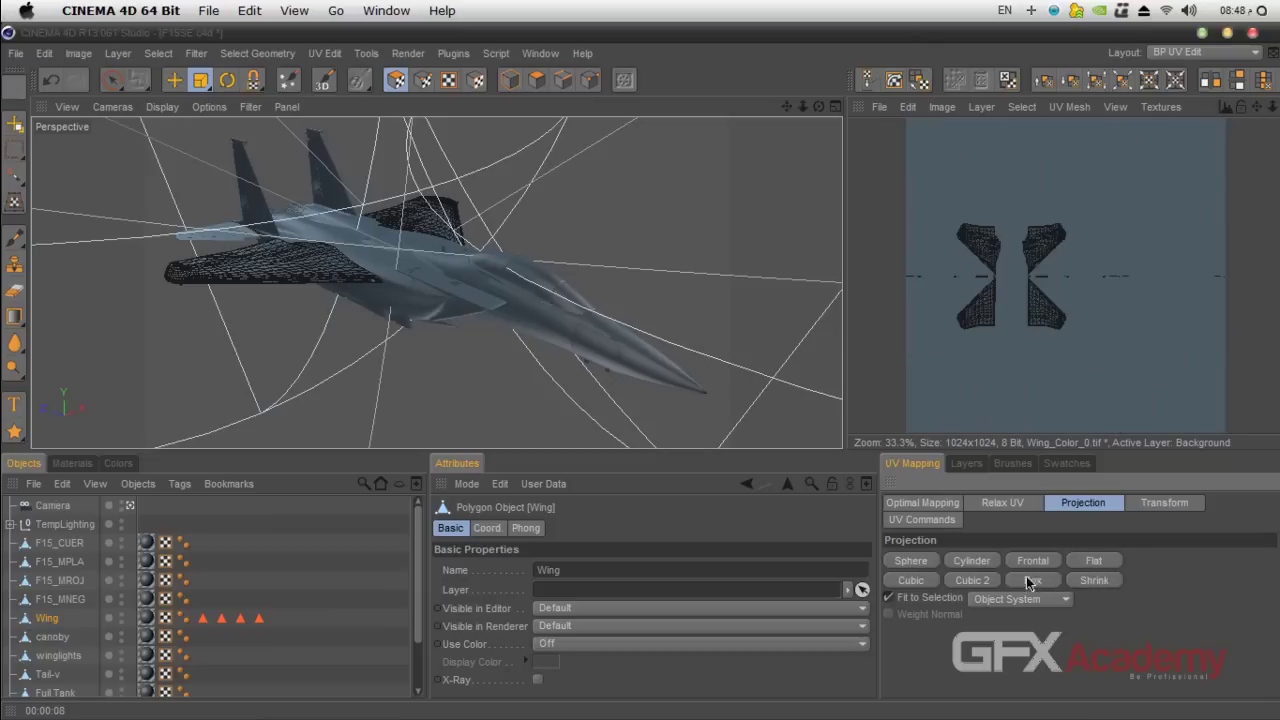
{"action": "left_click", "coordinate": [976, 579]}
{"action": "left_click", "coordinate": [918, 579]}
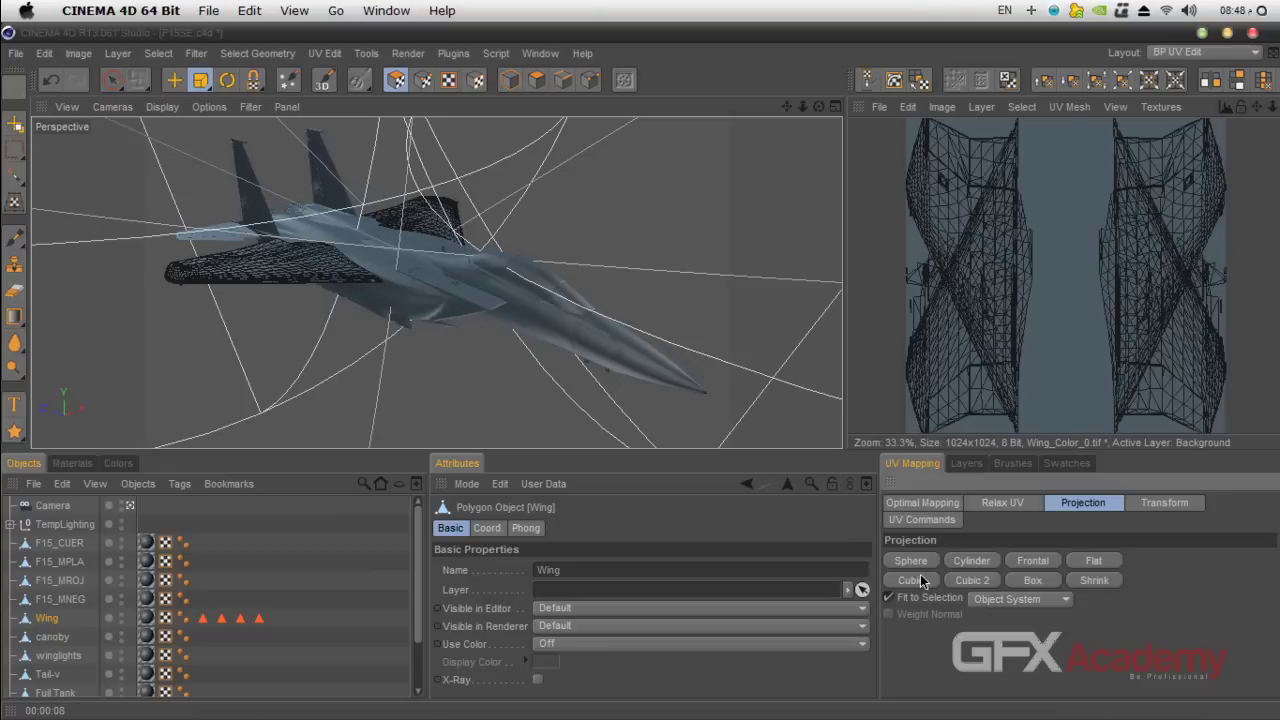
- Restore the Wing's stored UV layout
{"action": "left_click", "coordinate": [943, 521]}
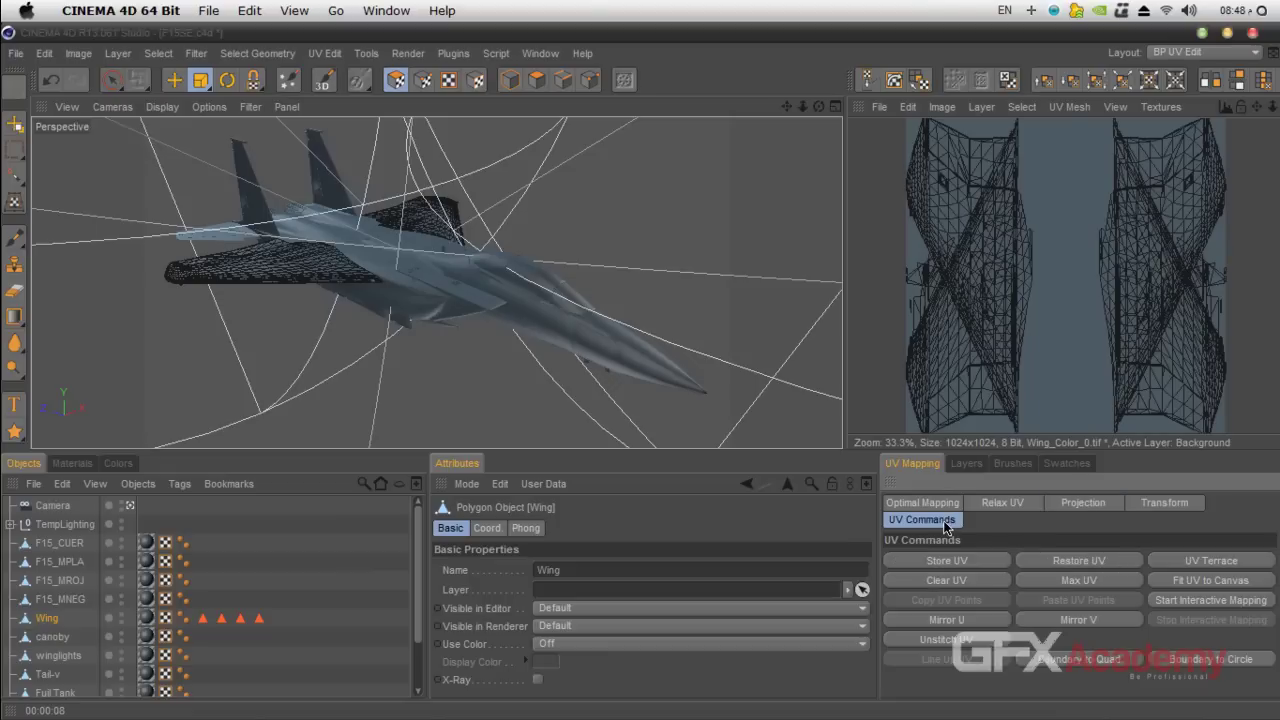
{"action": "left_click", "coordinate": [1058, 561]}
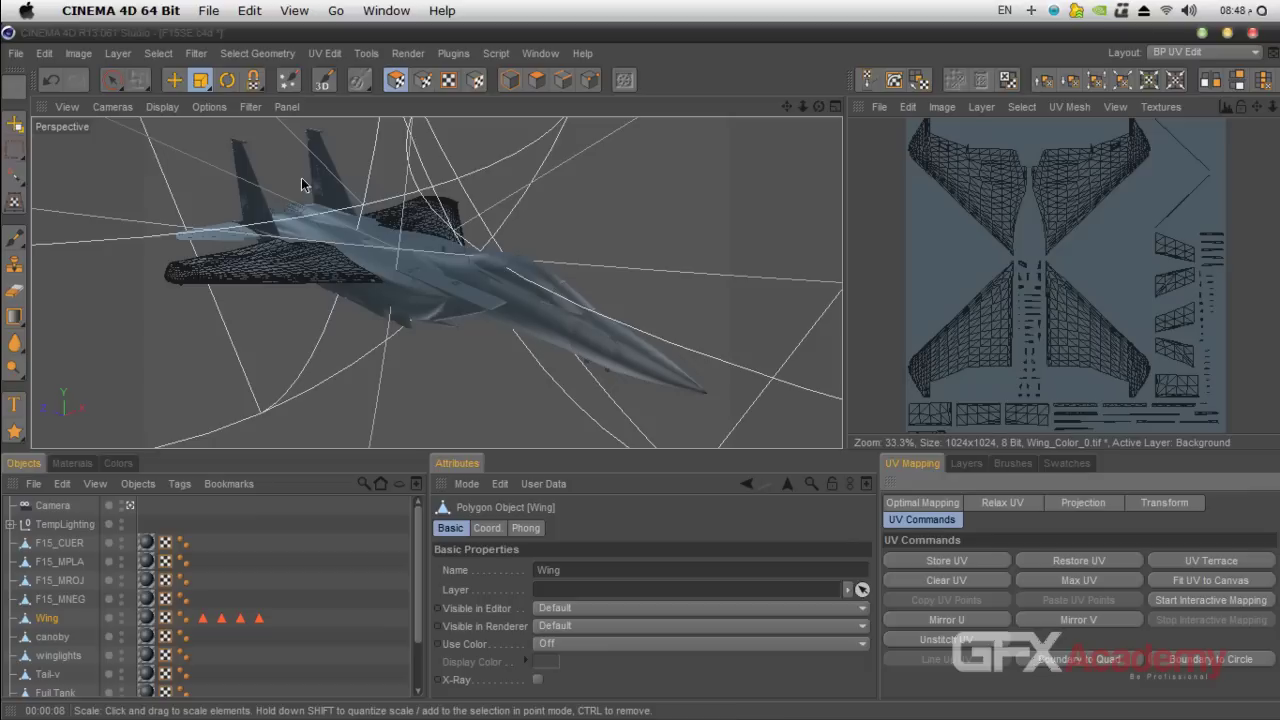
- Live-select the Wing's lower-left large UV island and examine which wing polygons it covers on the model
{"action": "left_click", "coordinate": [112, 80]}
{"action": "mouse_move", "coordinate": [946, 300]}
{"action": "left_mouse_down"}
{"action": "mouse_move", "coordinate": [925, 380]}
{"action": "mouse_move", "coordinate": [990, 363]}
{"action": "mouse_move", "coordinate": [1000, 287]}
{"action": "mouse_move", "coordinate": [971, 323]}
{"action": "left_mouse_up"}
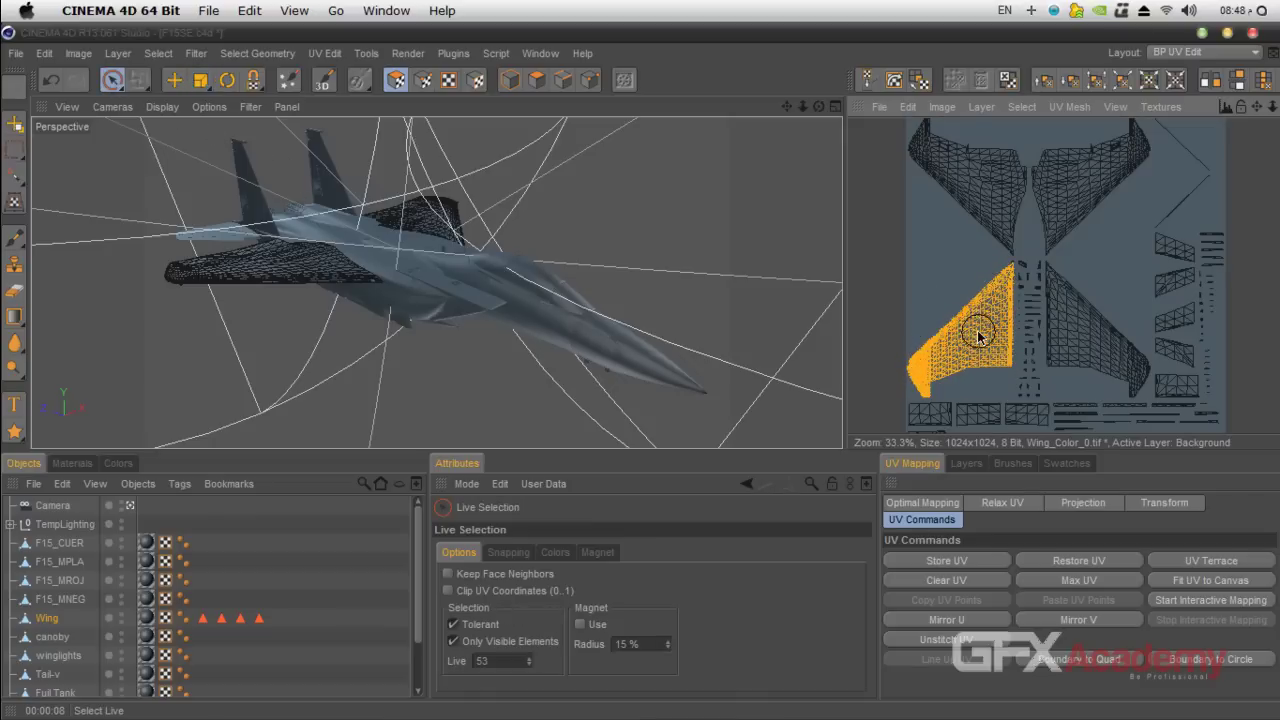
{"action": "left_click_drag", "start_coordinate": [819, 106], "coordinate": [436, 283]}
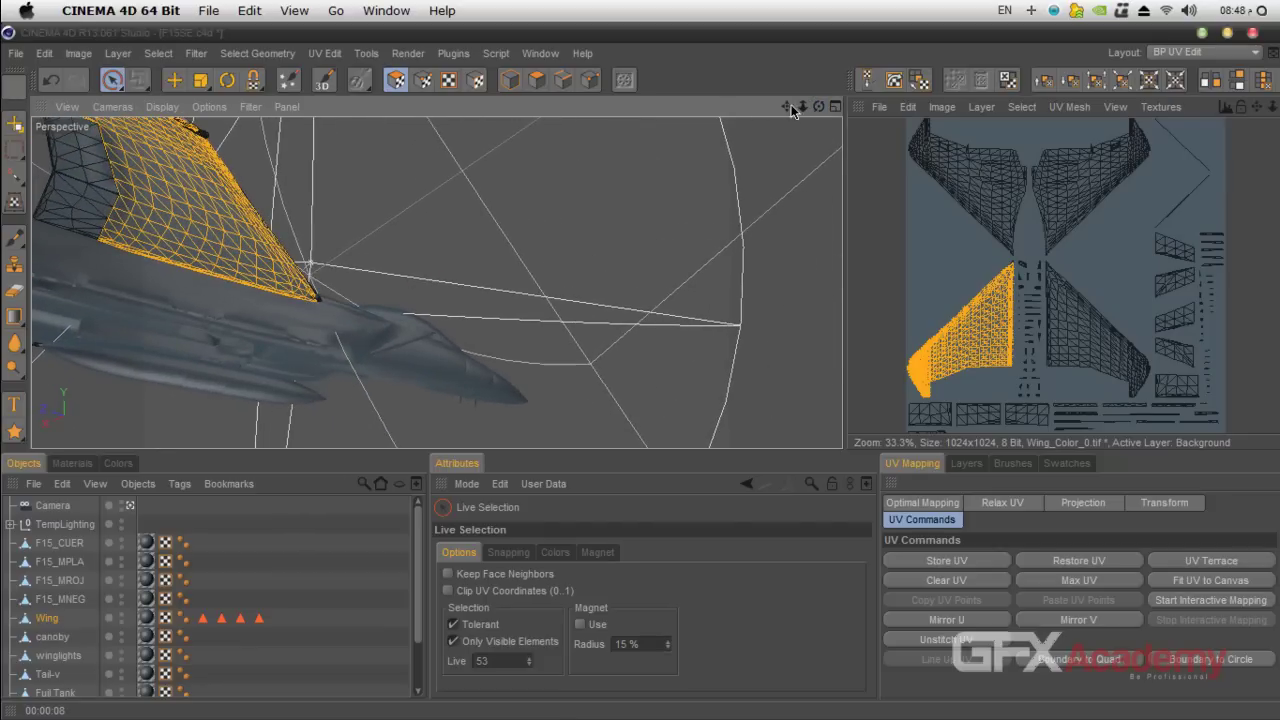
{"action": "left_click_drag", "start_coordinate": [788, 106], "coordinate": [890, 126]}
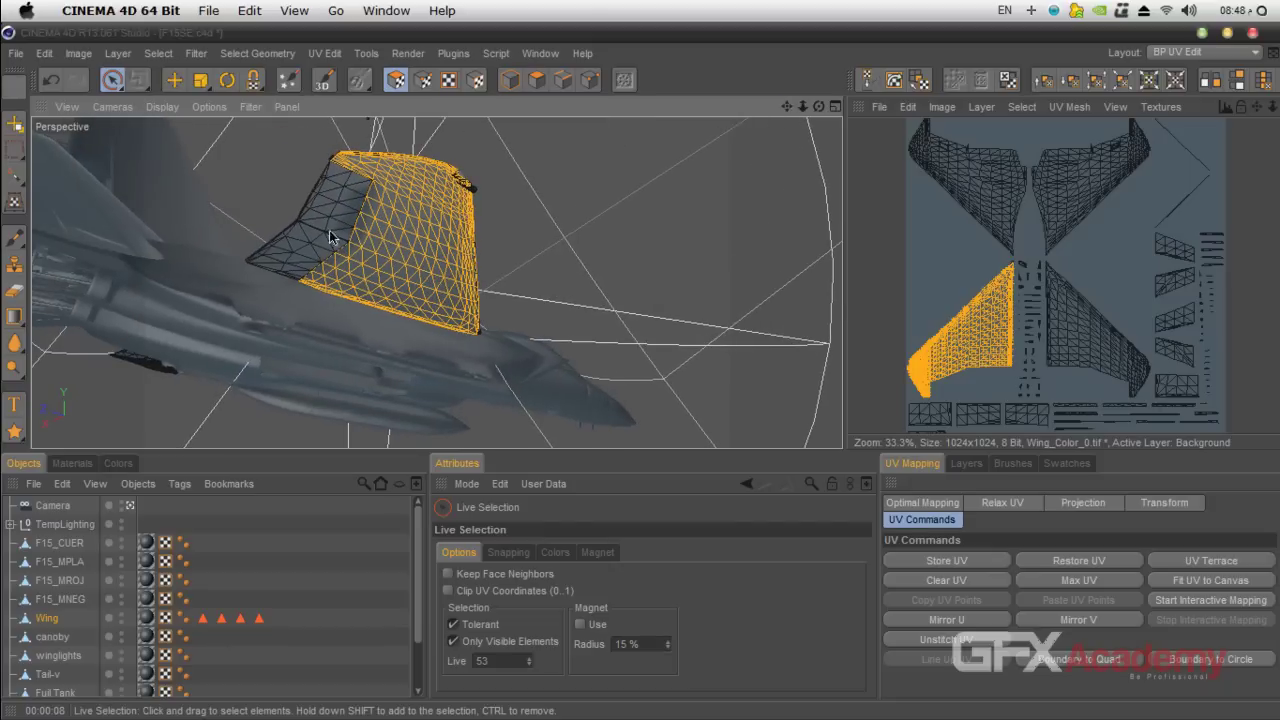
{"action": "left_click_drag", "start_coordinate": [1255, 107], "coordinate": [1249, 55]}
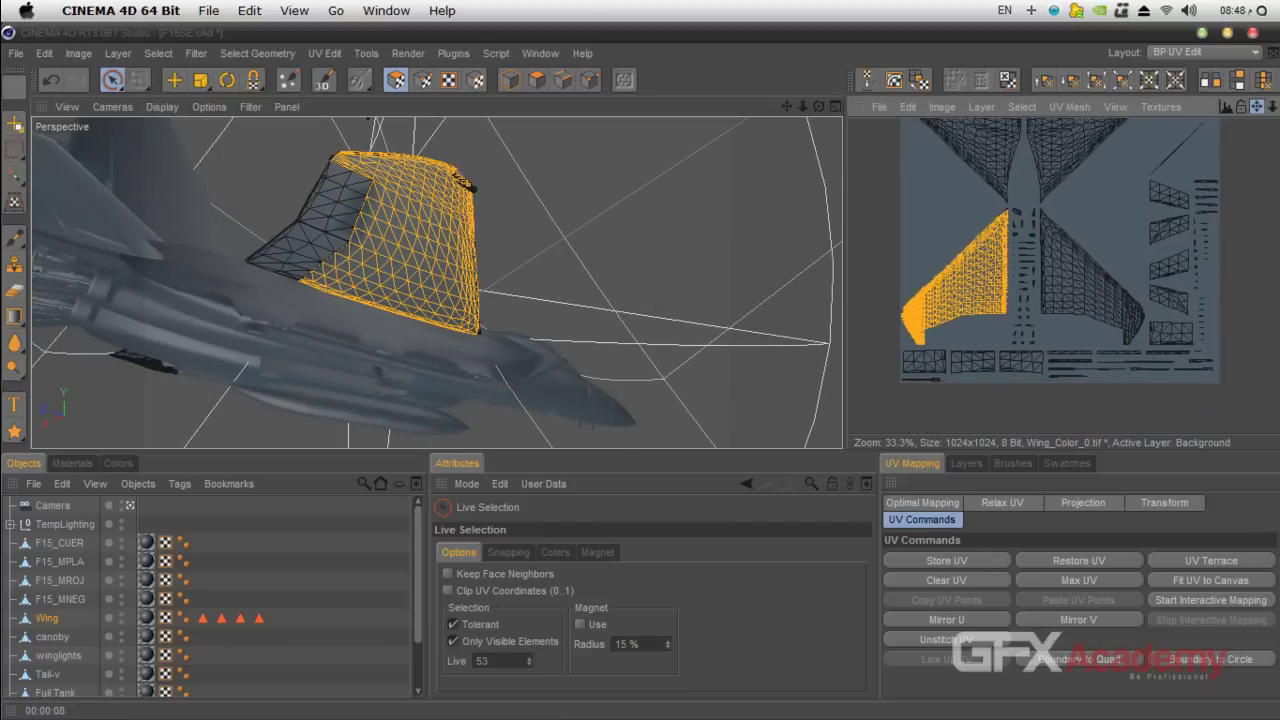
- Select the polygons along the wing's rear edge on the model, examine their UV islands, and clear the selection
{"action": "left_click_drag", "start_coordinate": [280, 275], "coordinate": [307, 213]}
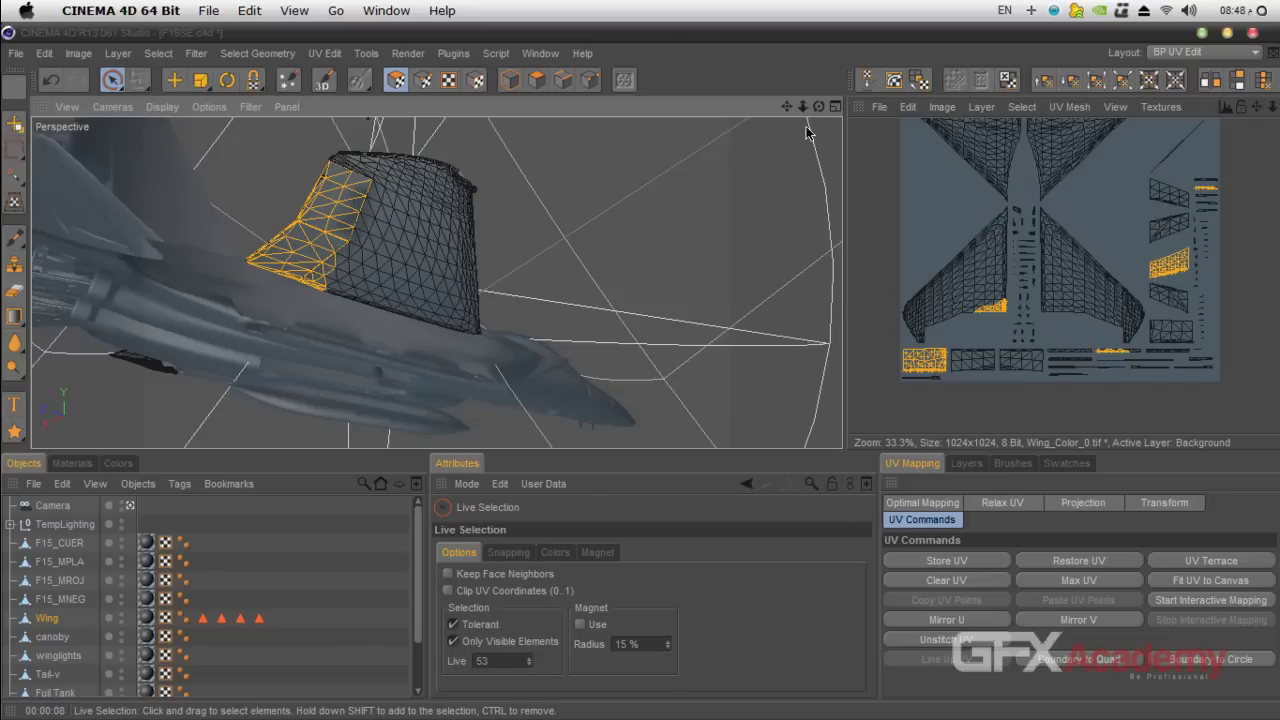
{"action": "left_click", "coordinate": [743, 208]}
{"action": "mouse_move", "coordinate": [819, 106]}
{"action": "left_mouse_down"}
{"action": "mouse_move", "coordinate": [740, 200]}
{"action": "mouse_move", "coordinate": [815, 118]}
{"action": "mouse_move", "coordinate": [731, 78]}
{"action": "mouse_move", "coordinate": [780, 112]}
{"action": "mouse_move", "coordinate": [750, 114]}
{"action": "mouse_move", "coordinate": [815, 118]}
{"action": "left_mouse_up"}
{"action": "scroll", "coordinate": [716, 286], "scroll_direction": "down", "scroll_amount": 3}
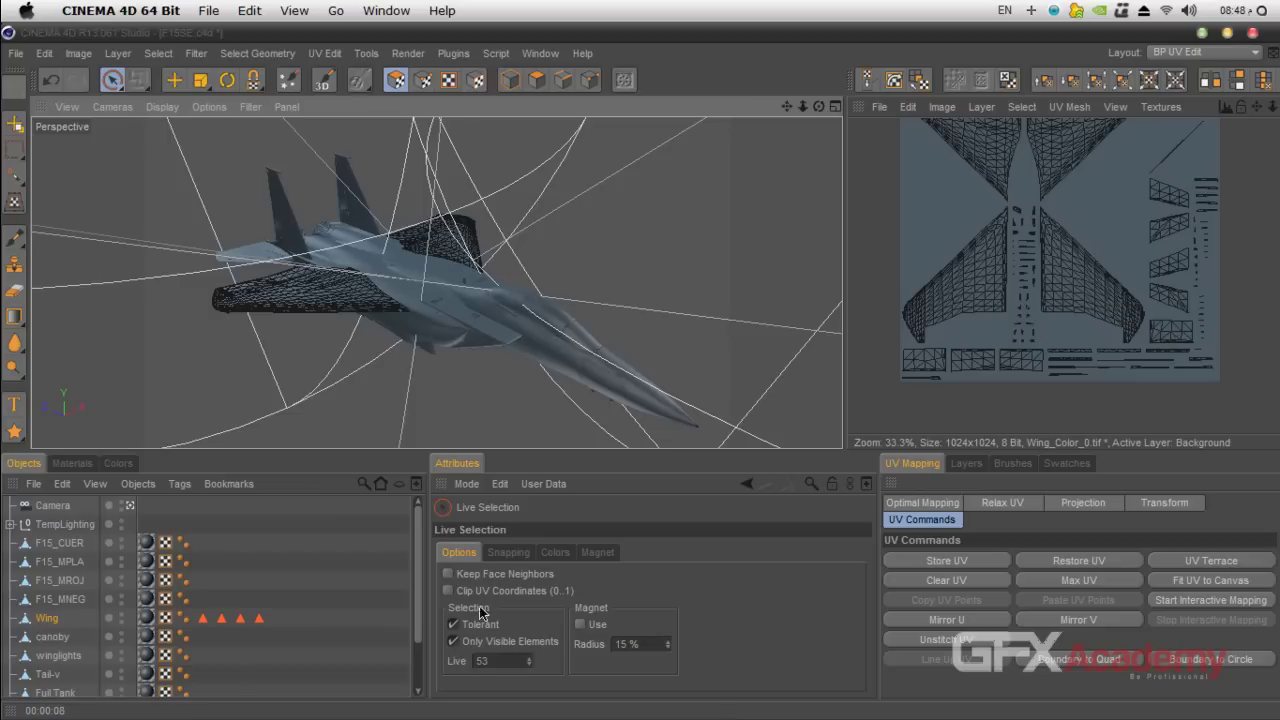
- Select the canoby object and move its small tapered UV island against the end of the adjacent long island
{"action": "left_click", "coordinate": [55, 638]}
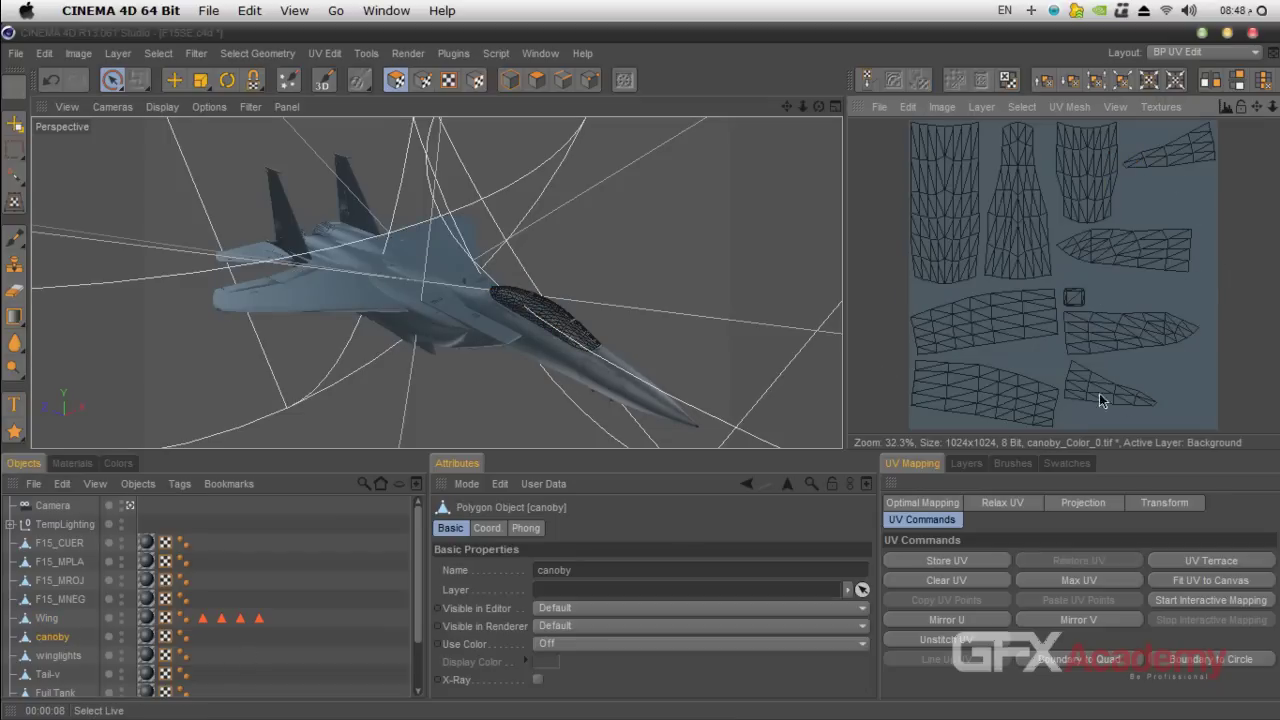
{"action": "mouse_move", "coordinate": [1112, 395]}
{"action": "left_mouse_down"}
{"action": "mouse_move", "coordinate": [1153, 408]}
{"action": "mouse_move", "coordinate": [1085, 385]}
{"action": "left_mouse_up"}
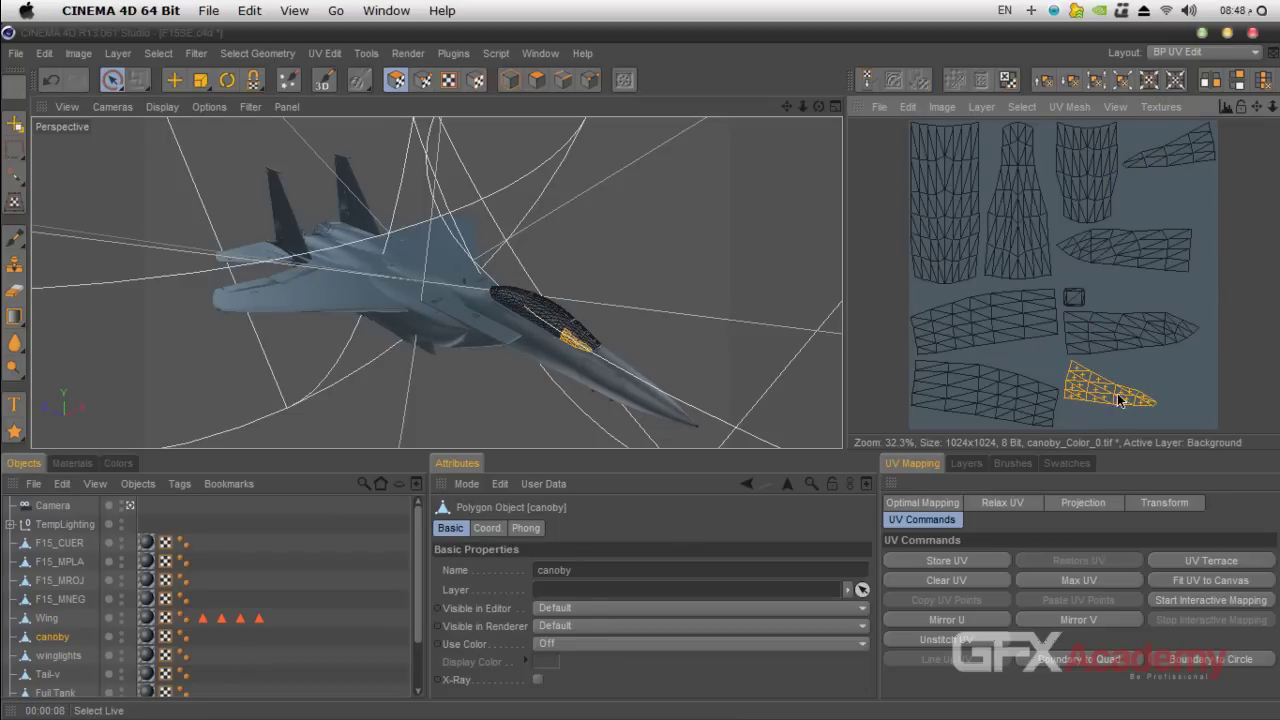
{"action": "left_click_drag", "start_coordinate": [920, 400], "coordinate": [1040, 405]}
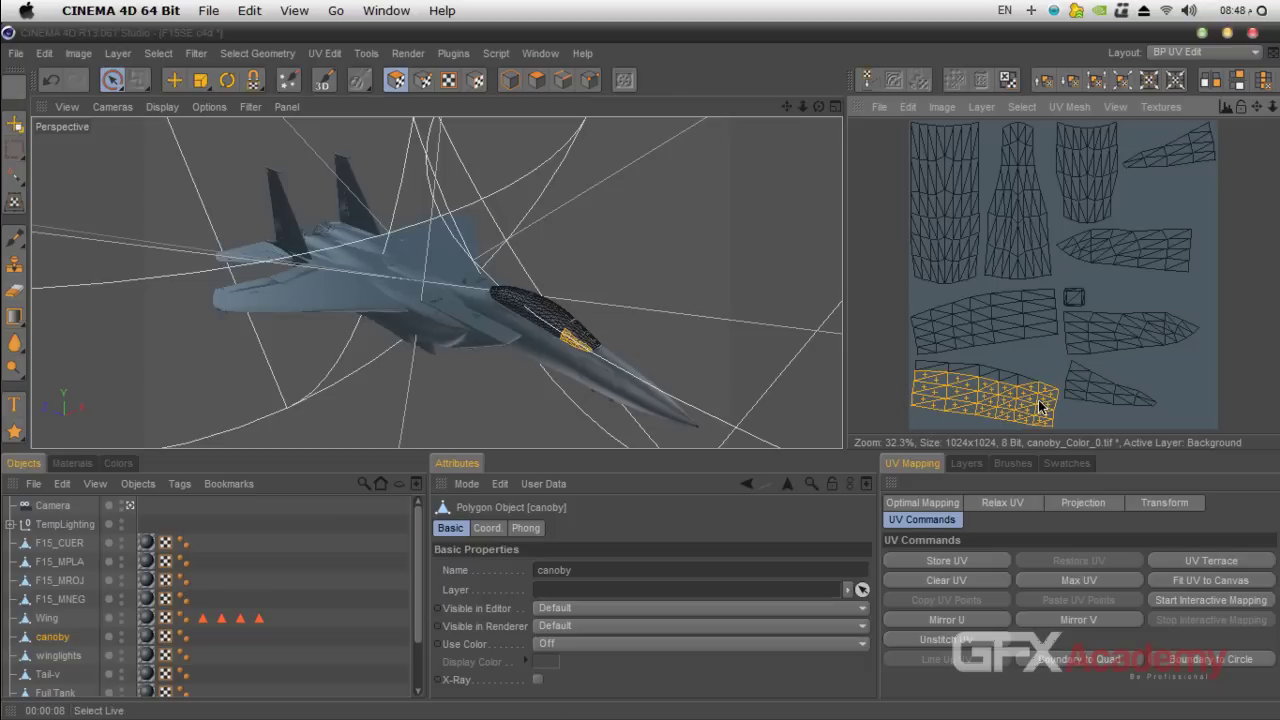
{"action": "left_click", "coordinate": [1143, 399]}
{"action": "left_click_drag", "start_coordinate": [1257, 107], "coordinate": [1223, 47]}
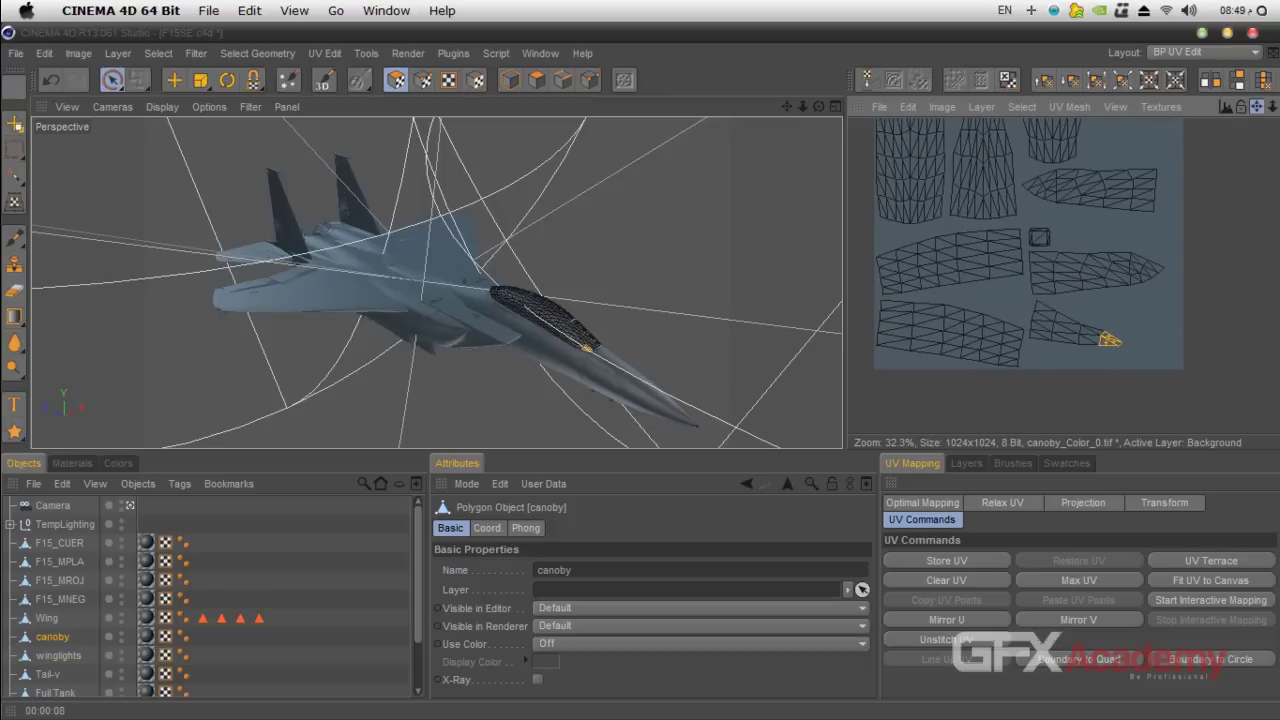
{"action": "mouse_move", "coordinate": [1172, 385]}
{"action": "left_mouse_down"}
{"action": "mouse_move", "coordinate": [1042, 316]}
{"action": "mouse_move", "coordinate": [1065, 335]}
{"action": "mouse_move", "coordinate": [1051, 336]}
{"action": "left_mouse_up"}
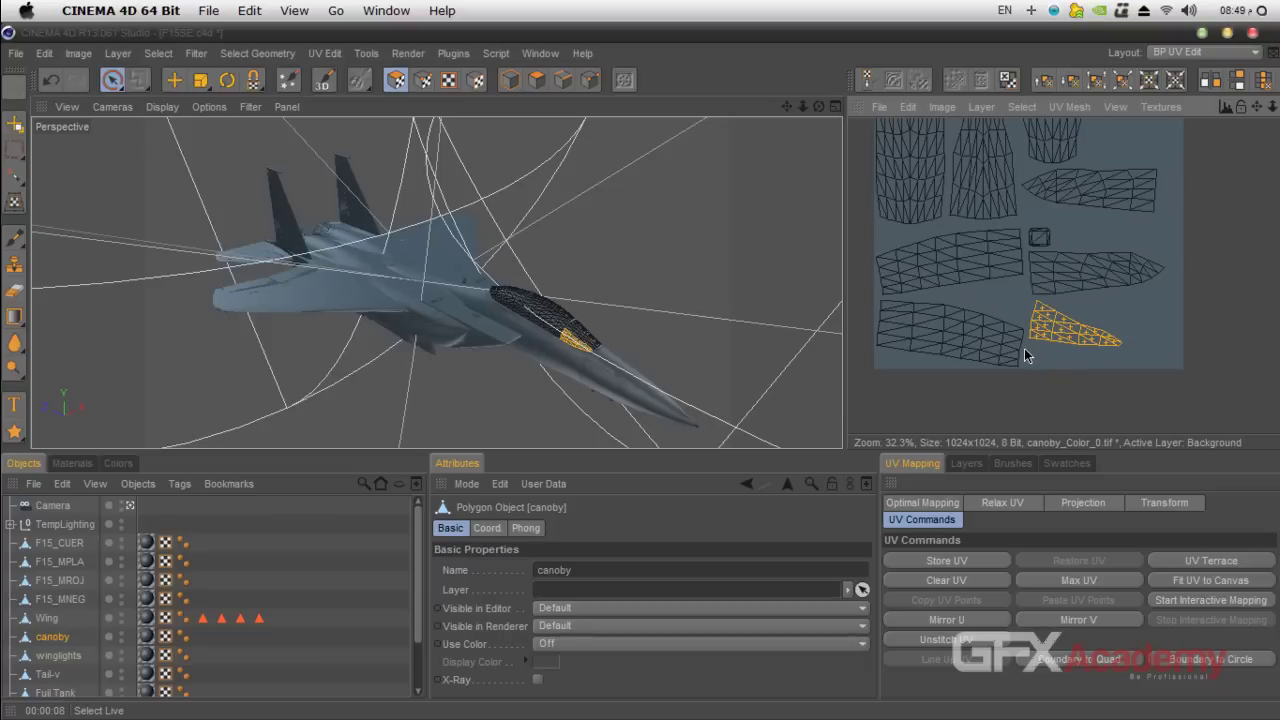
{"action": "mouse_move", "coordinate": [1051, 336]}
{"action": "left_mouse_down"}
{"action": "mouse_move", "coordinate": [1040, 365]}
{"action": "mouse_move", "coordinate": [1044, 329]}
{"action": "left_mouse_up"}
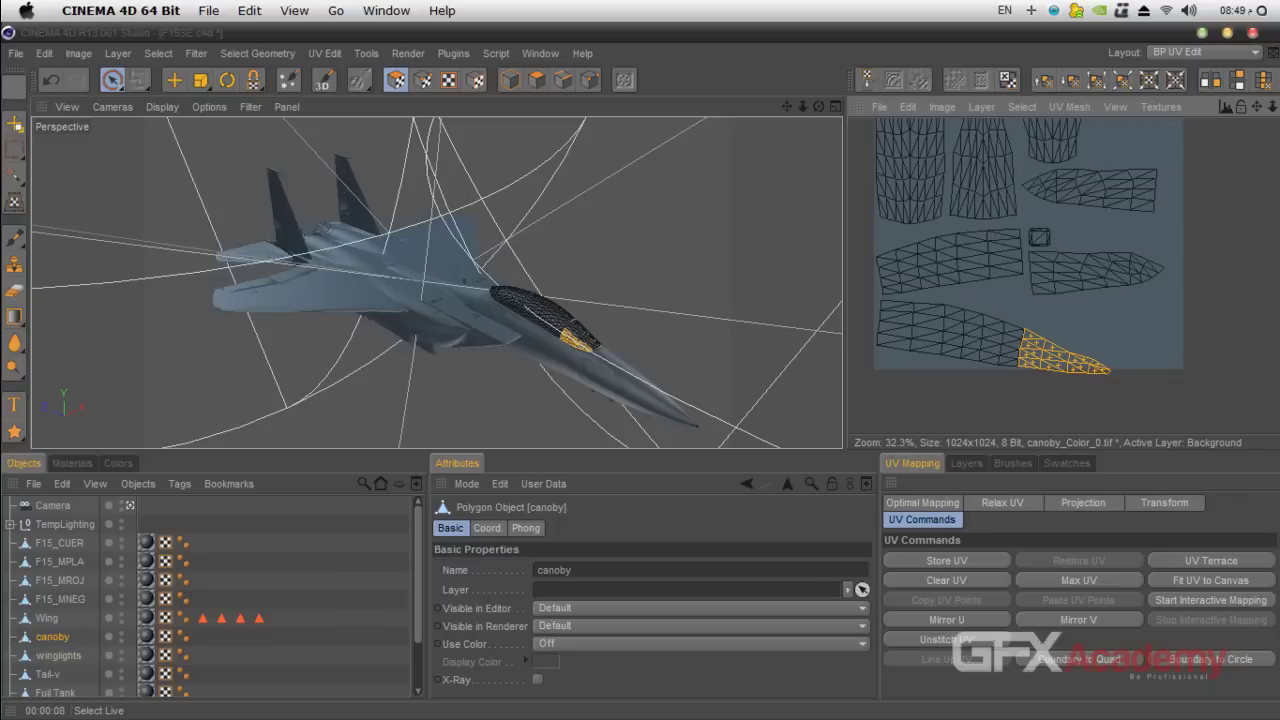
- Select the two joined canoby UV islands to examine them together on the model, and clear the selection
{"action": "left_click", "coordinate": [1110, 370]}
{"action": "left_click_drag", "start_coordinate": [1138, 400], "coordinate": [946, 358]}
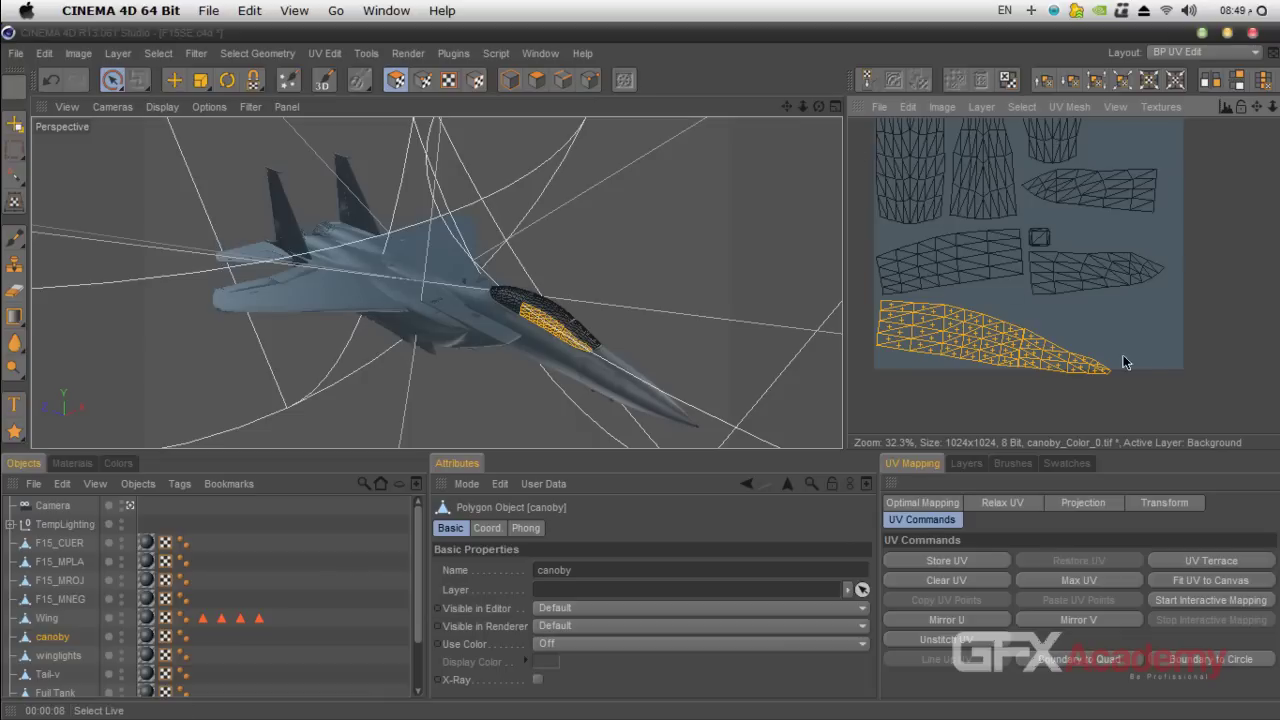
{"action": "left_click", "coordinate": [1147, 380]}
{"action": "mouse_move", "coordinate": [1123, 383]}
{"action": "left_mouse_down"}
{"action": "mouse_move", "coordinate": [900, 330]}
{"action": "mouse_move", "coordinate": [905, 300]}
{"action": "mouse_move", "coordinate": [1040, 345]}
{"action": "left_mouse_up"}
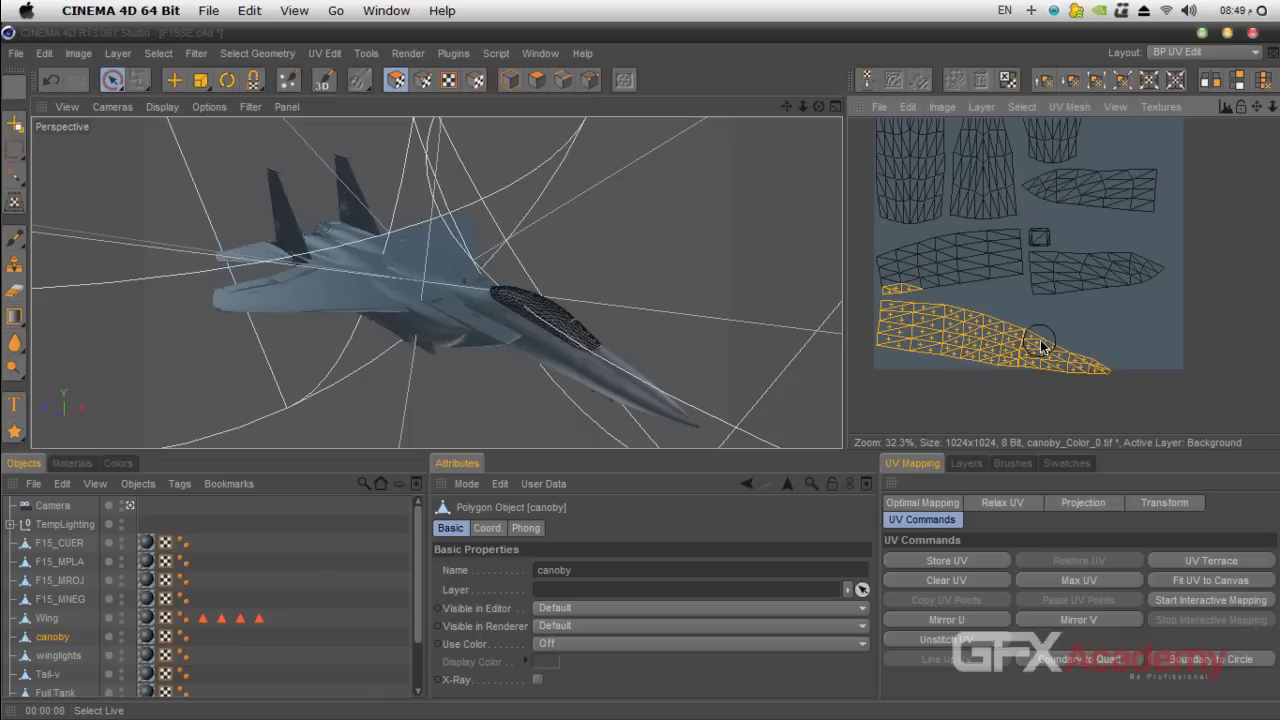
{"action": "left_click", "coordinate": [1158, 351]}
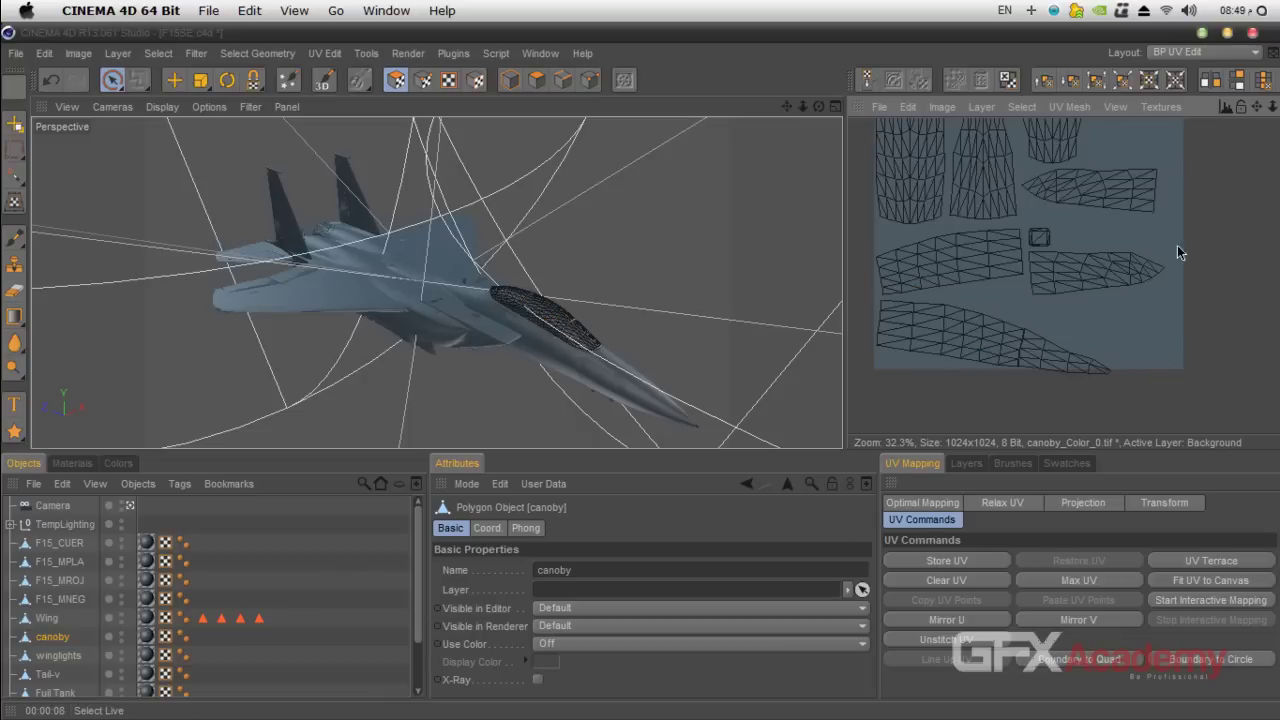
- Select the winglights object and examine its UV mesh
{"action": "scroll", "coordinate": [1124, 280], "scroll_direction": "down", "scroll_amount": 2}
{"action": "left_click_drag", "start_coordinate": [1256, 106], "coordinate": [1272, 142]}
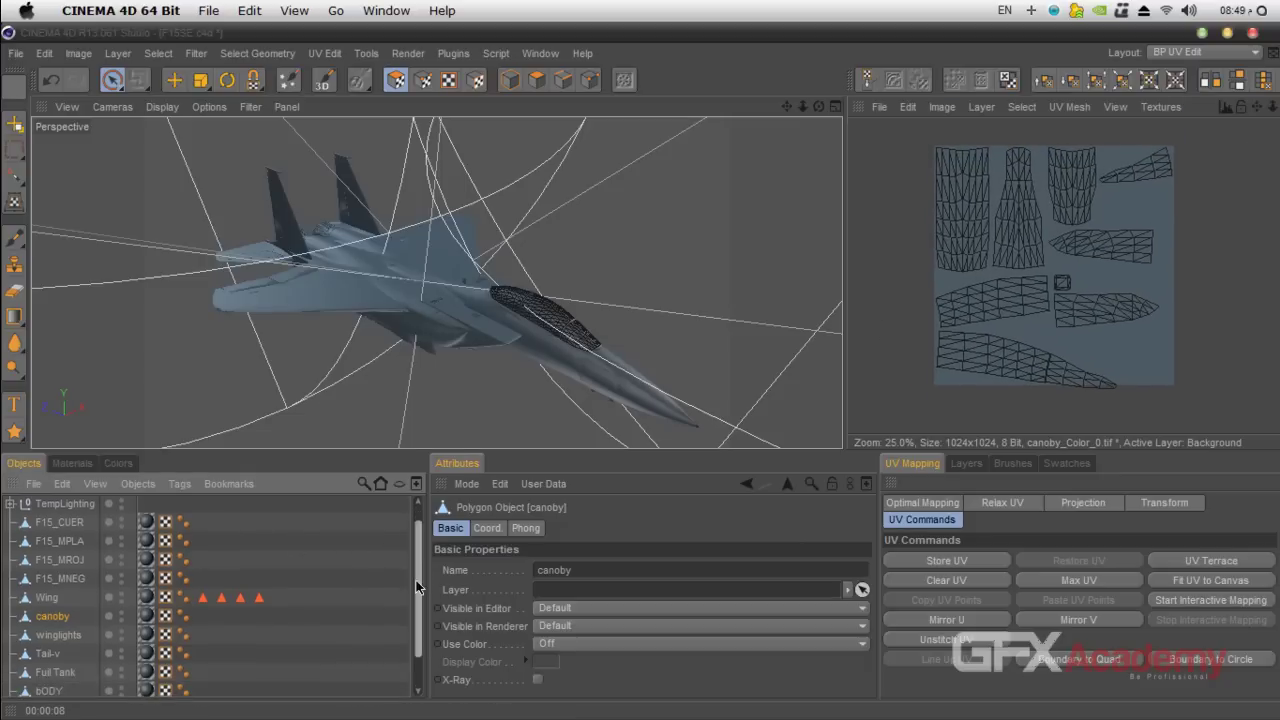
{"action": "scroll", "coordinate": [416, 580], "scroll_direction": "down", "scroll_amount": 1}
{"action": "left_click", "coordinate": [61, 636]}
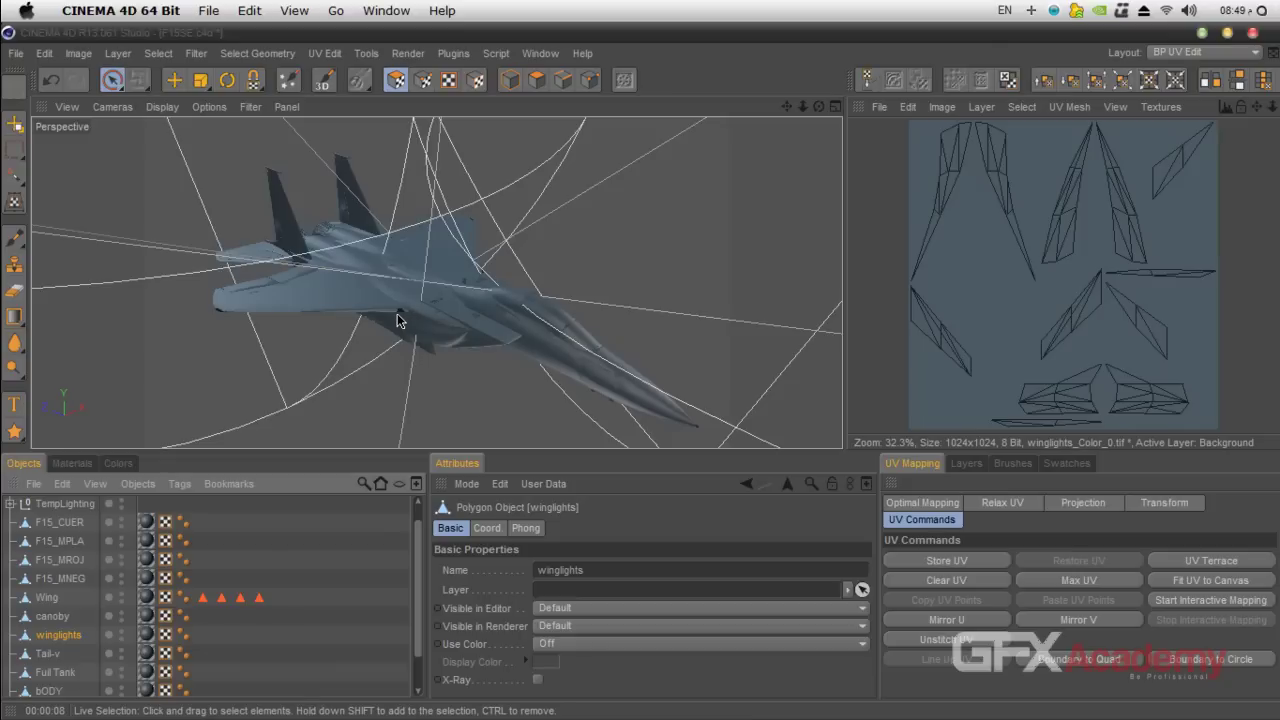
- Select the Tail-v object, clear its polygon selection, and select its upper small UV island to locate it on the fin
{"action": "scroll", "coordinate": [416, 583], "scroll_direction": "down", "scroll_amount": 2}
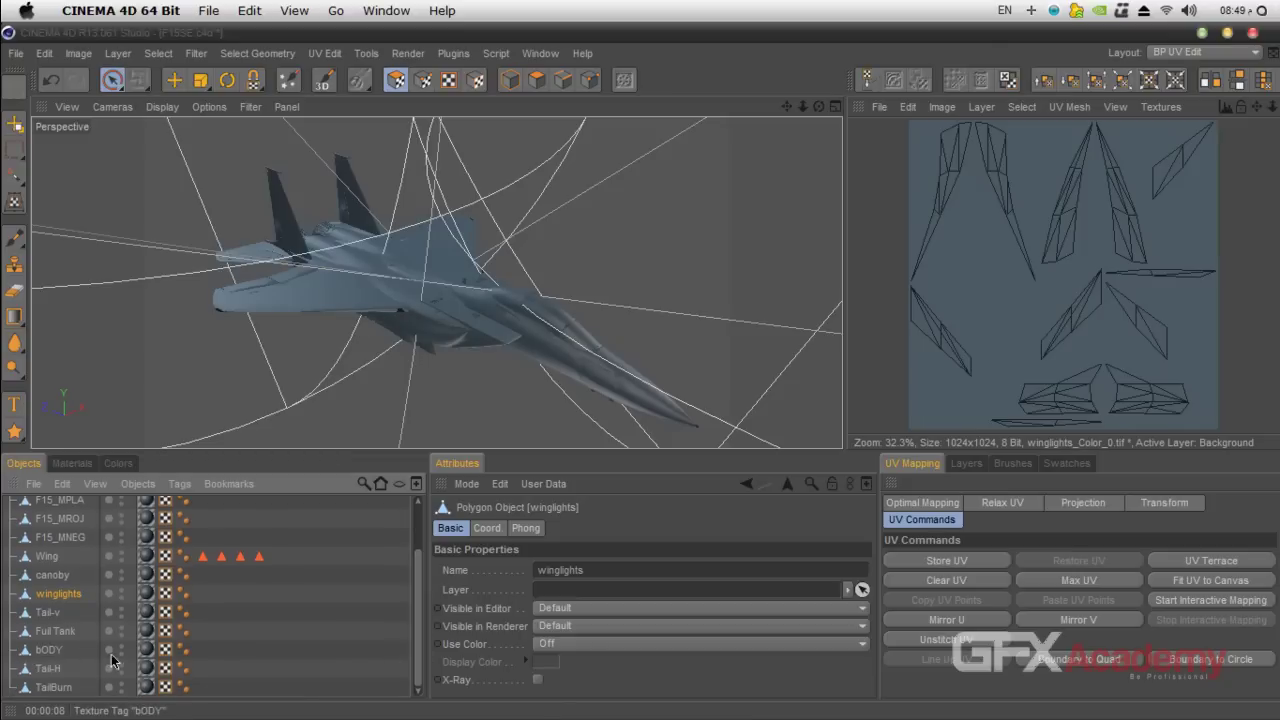
{"action": "left_click", "coordinate": [48, 614]}
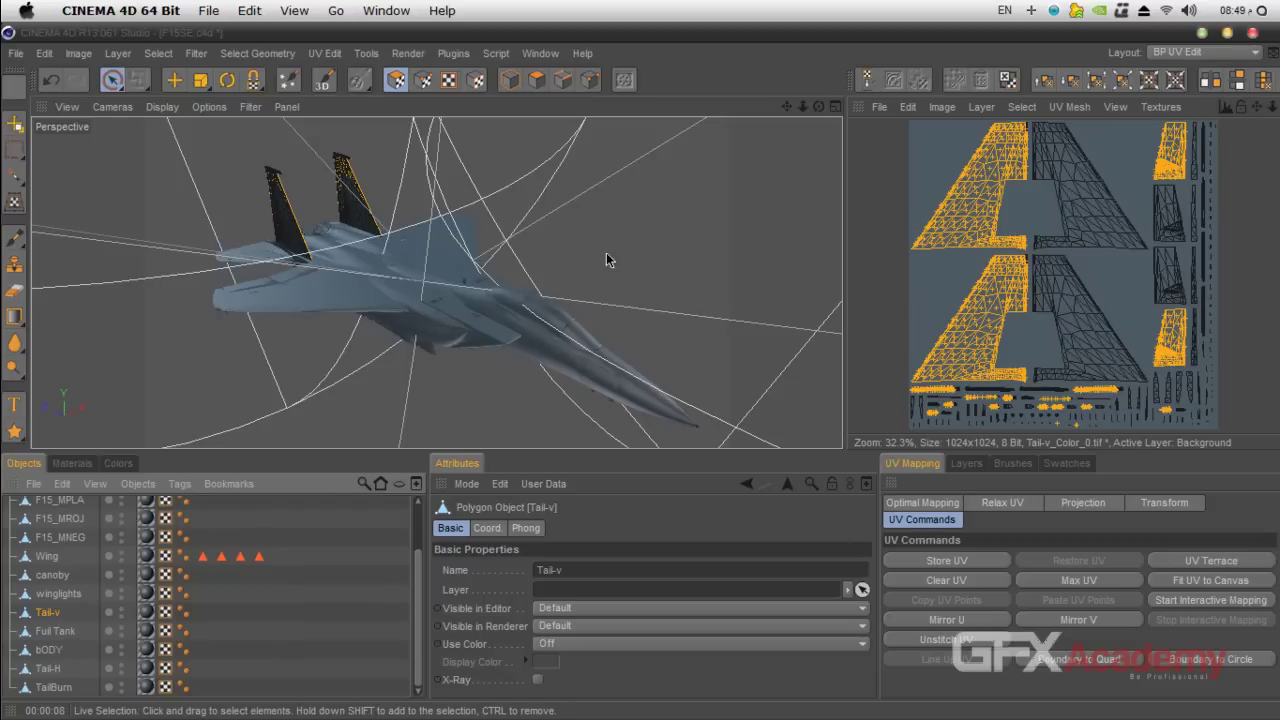
{"action": "left_click_drag", "start_coordinate": [820, 106], "coordinate": [436, 283]}
{"action": "left_click_drag", "start_coordinate": [788, 106], "coordinate": [740, 101]}
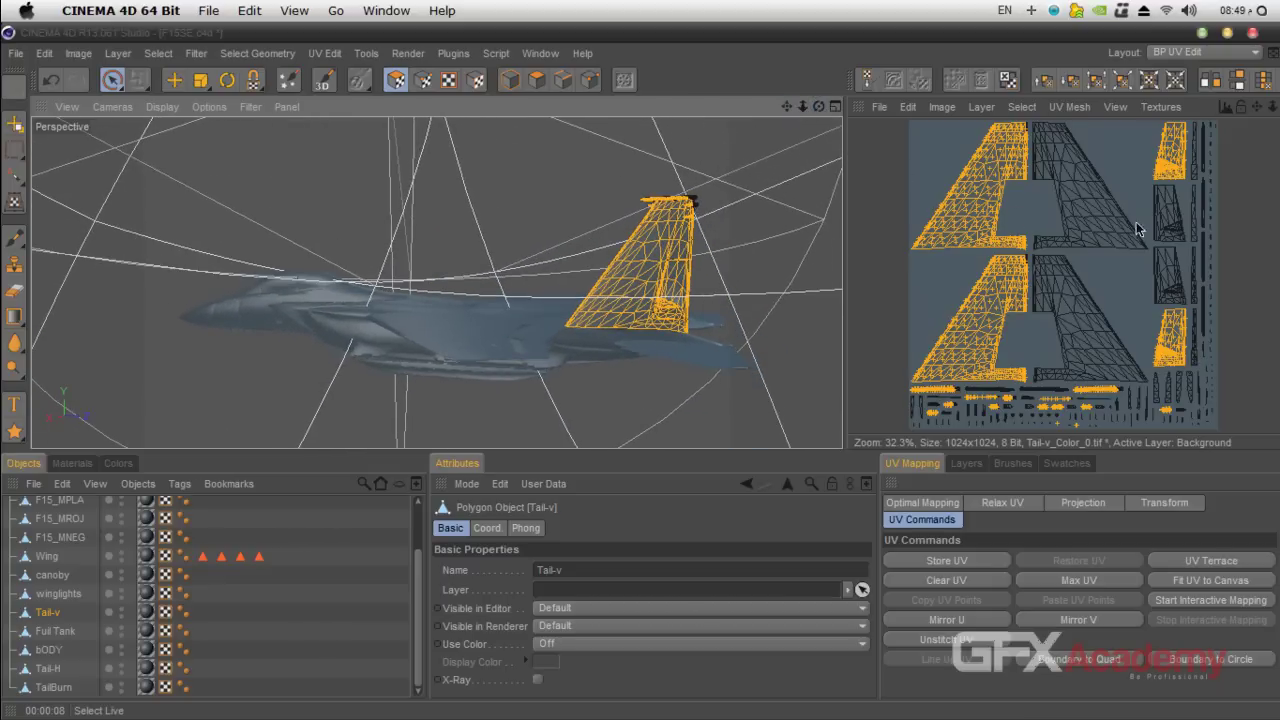
{"action": "left_click", "coordinate": [1142, 183]}
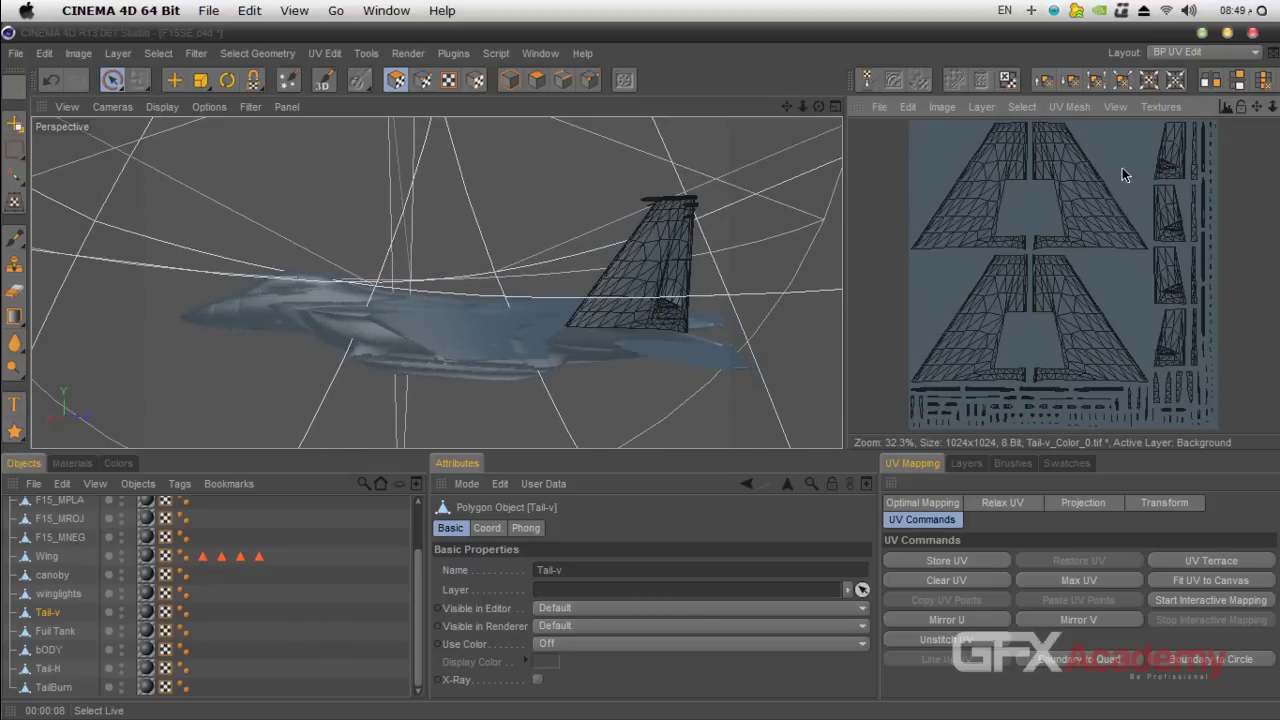
{"action": "left_click", "coordinate": [1170, 150]}
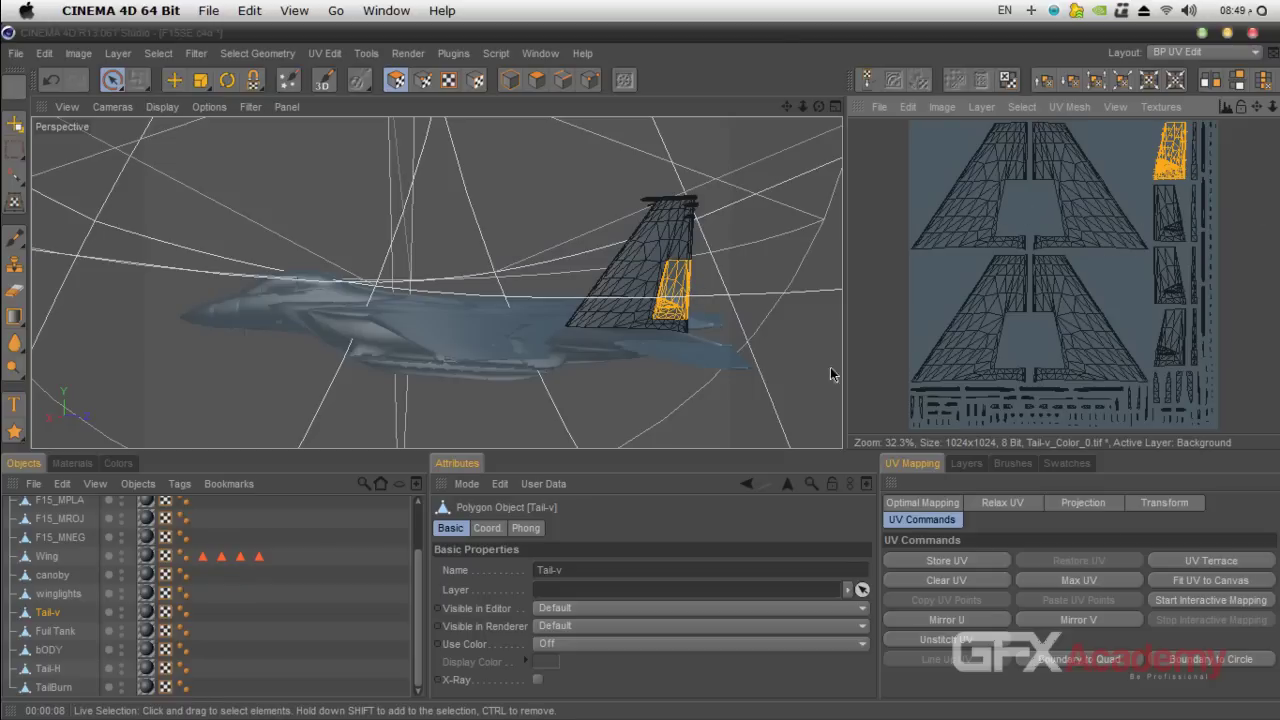
- Select the Full Tank object and examine its UV mesh and its shape from the jet's other side
{"action": "left_click", "coordinate": [56, 634]}
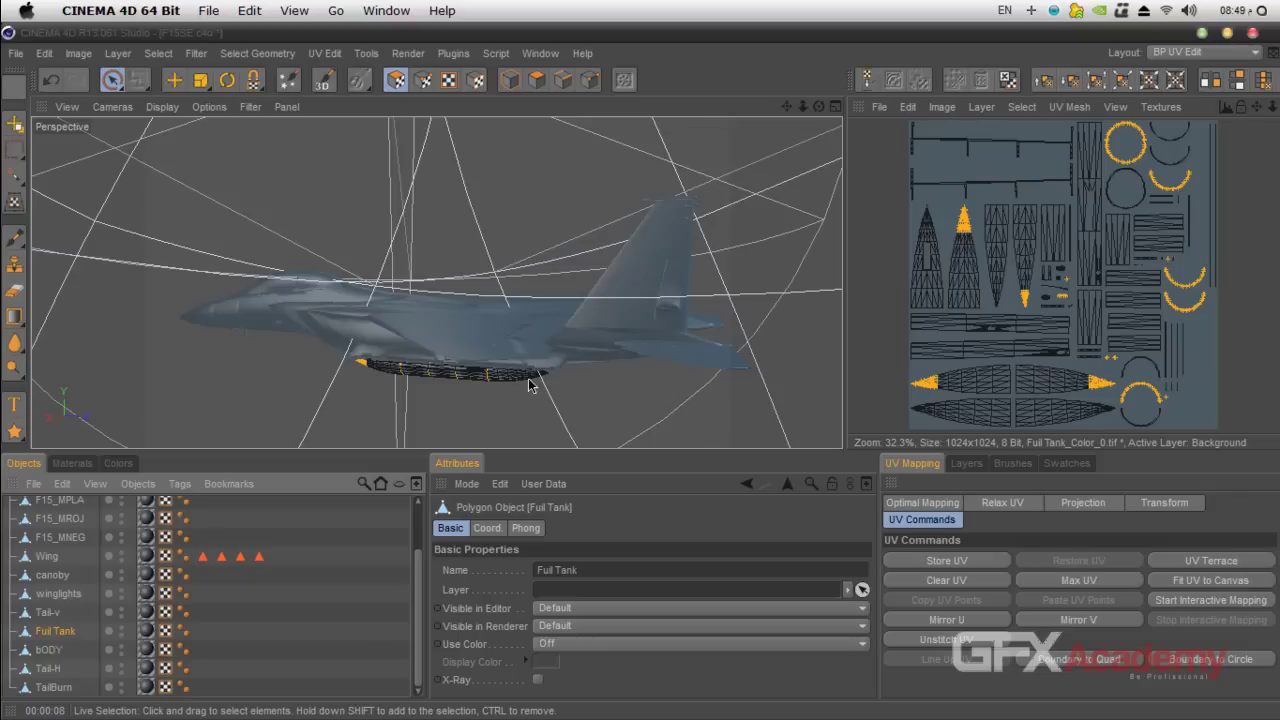
{"action": "left_click_drag", "start_coordinate": [819, 106], "coordinate": [930, 110]}
{"action": "left_click_drag", "start_coordinate": [435, 283], "coordinate": [591, 366]}
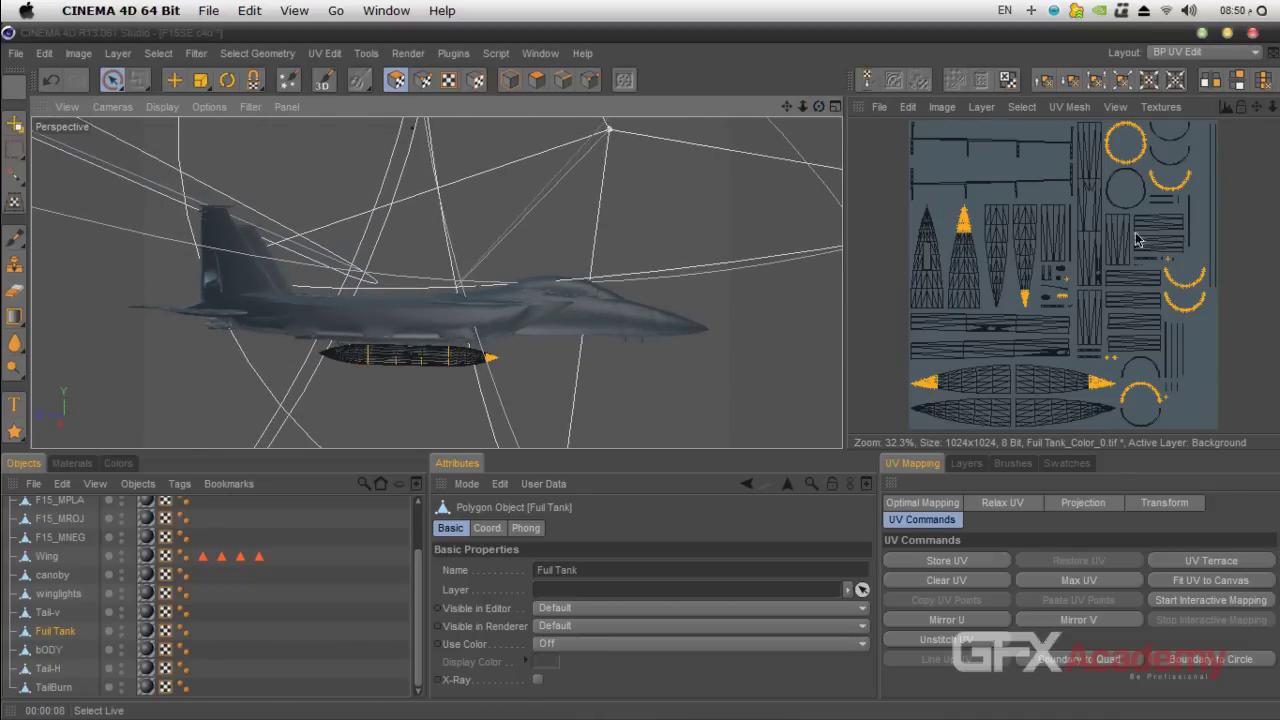
- Select the bODY object and live-select patches of tiny UV polygons along its UV mesh's edges to locate them on the model
{"action": "left_click", "coordinate": [84, 647]}
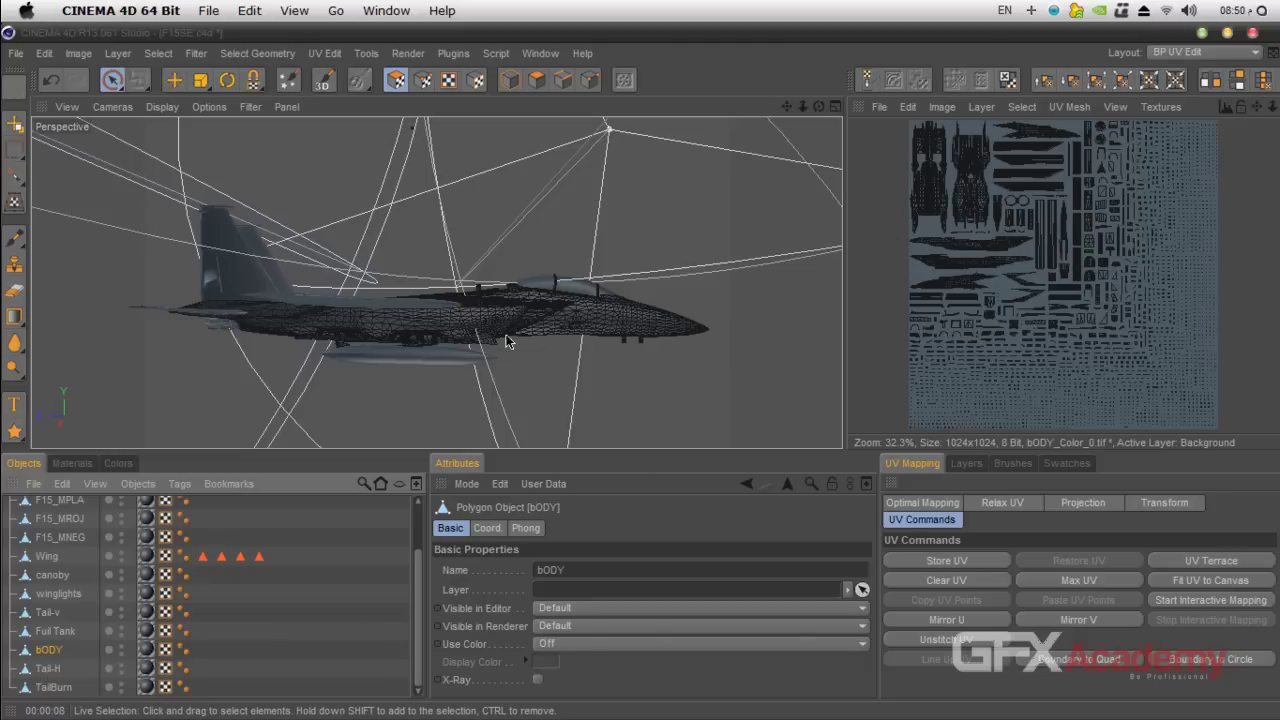
{"action": "left_click_drag", "start_coordinate": [818, 106], "coordinate": [790, 112]}
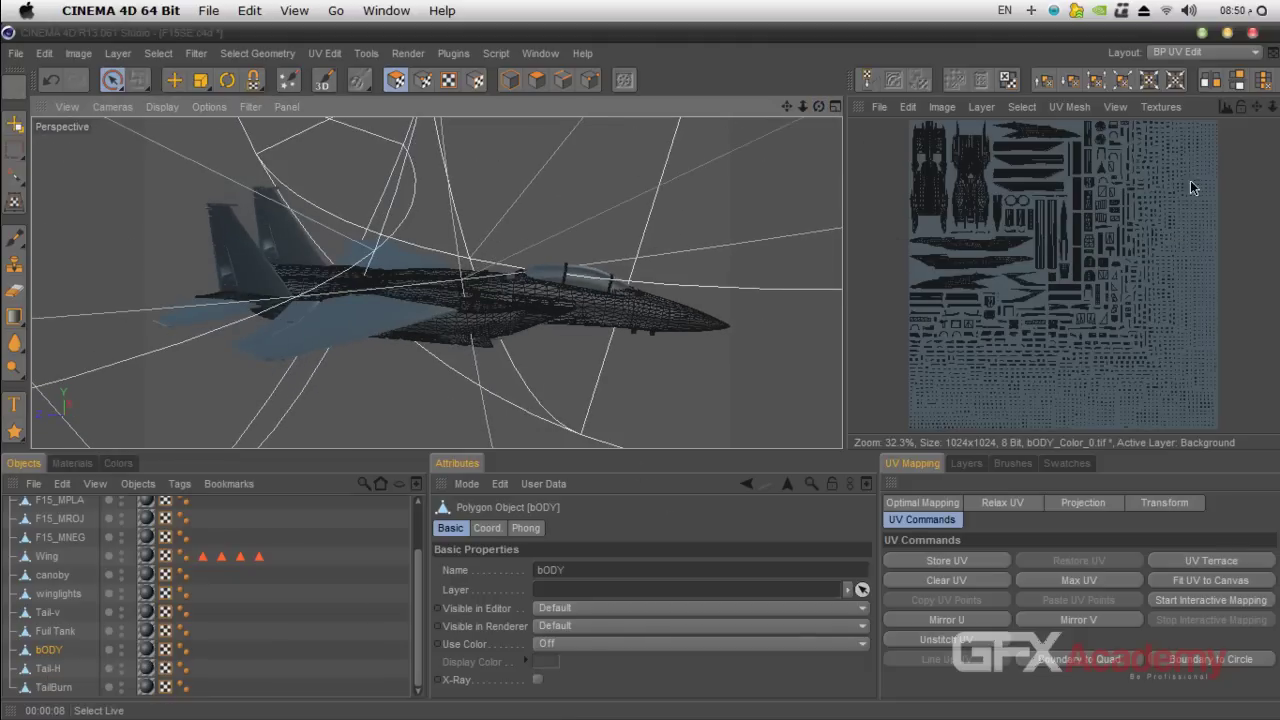
{"action": "mouse_move", "coordinate": [1208, 412]}
{"action": "left_mouse_down"}
{"action": "mouse_move", "coordinate": [1168, 410]}
{"action": "mouse_move", "coordinate": [1196, 371]}
{"action": "mouse_move", "coordinate": [1138, 408]}
{"action": "left_mouse_up"}
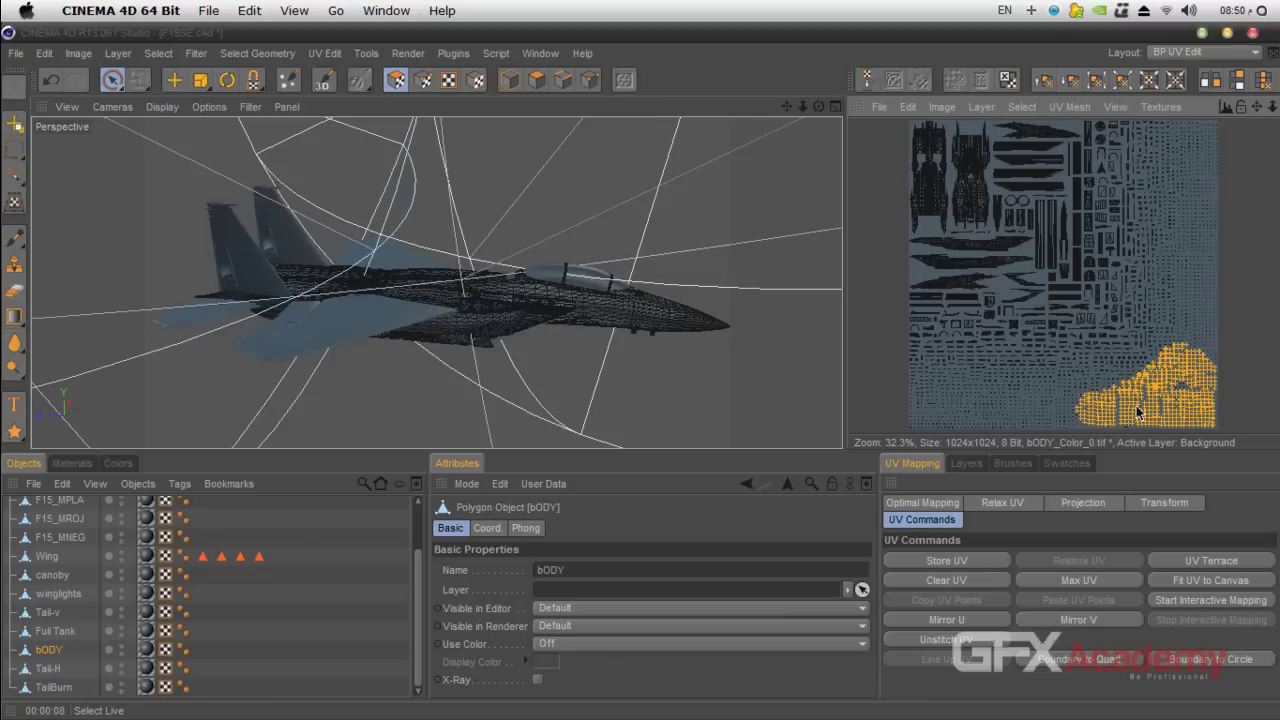
{"action": "mouse_move", "coordinate": [1215, 350]}
{"action": "left_mouse_down"}
{"action": "mouse_move", "coordinate": [1200, 335]}
{"action": "mouse_move", "coordinate": [1207, 147]}
{"action": "mouse_move", "coordinate": [1215, 350]}
{"action": "left_mouse_up"}
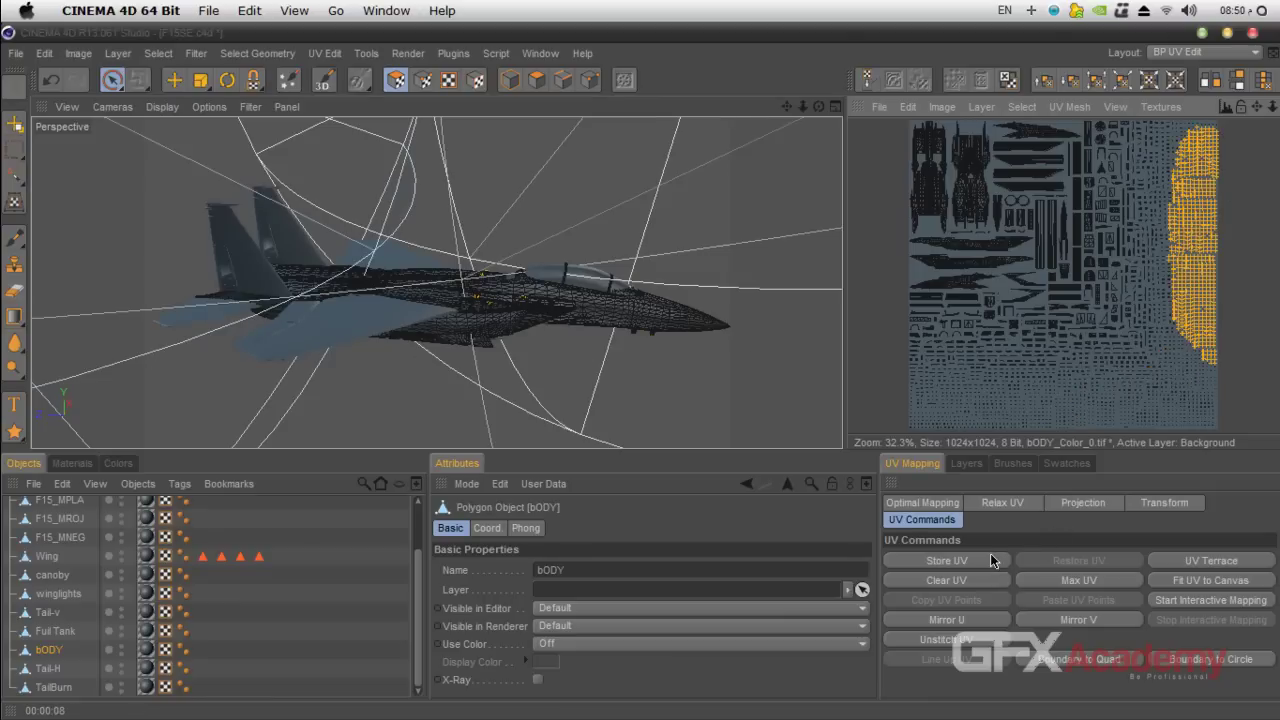
{"action": "left_click", "coordinate": [964, 465]}
{"action": "left_click", "coordinate": [912, 463]}
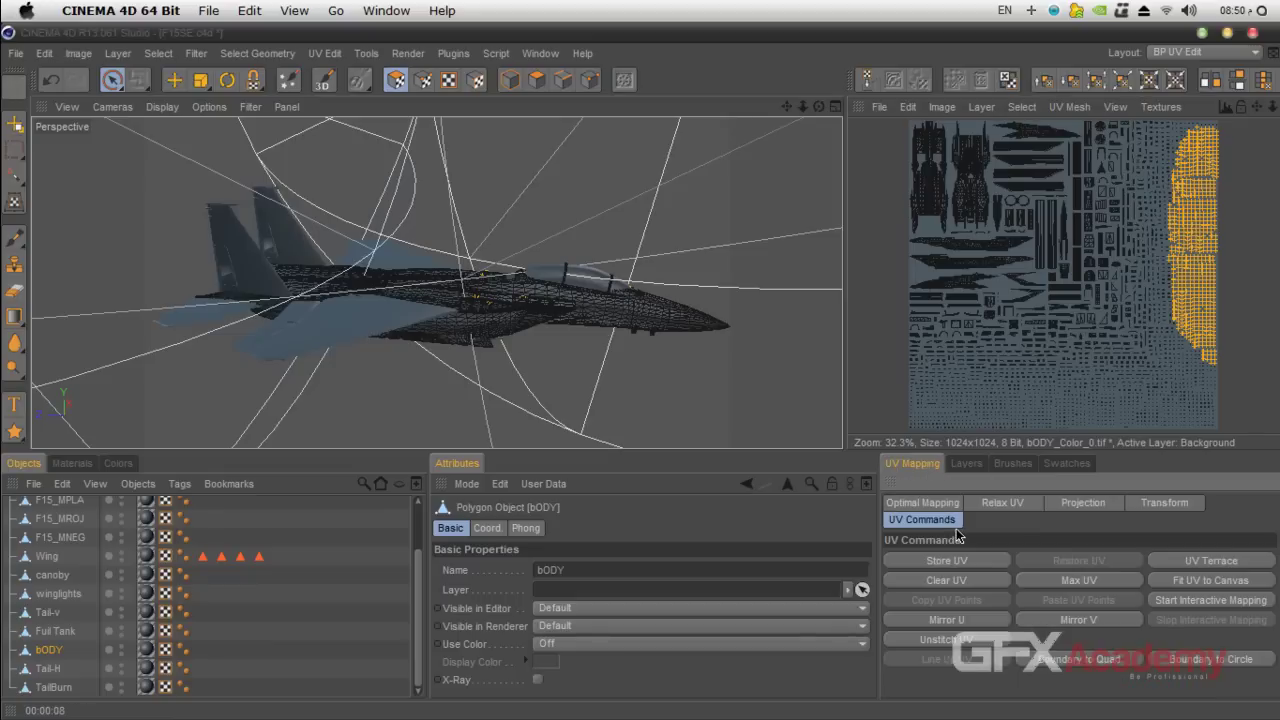
- Try a Sphere projection on bODY's selected UV polygons and undo it
{"action": "left_click", "coordinate": [1082, 504]}
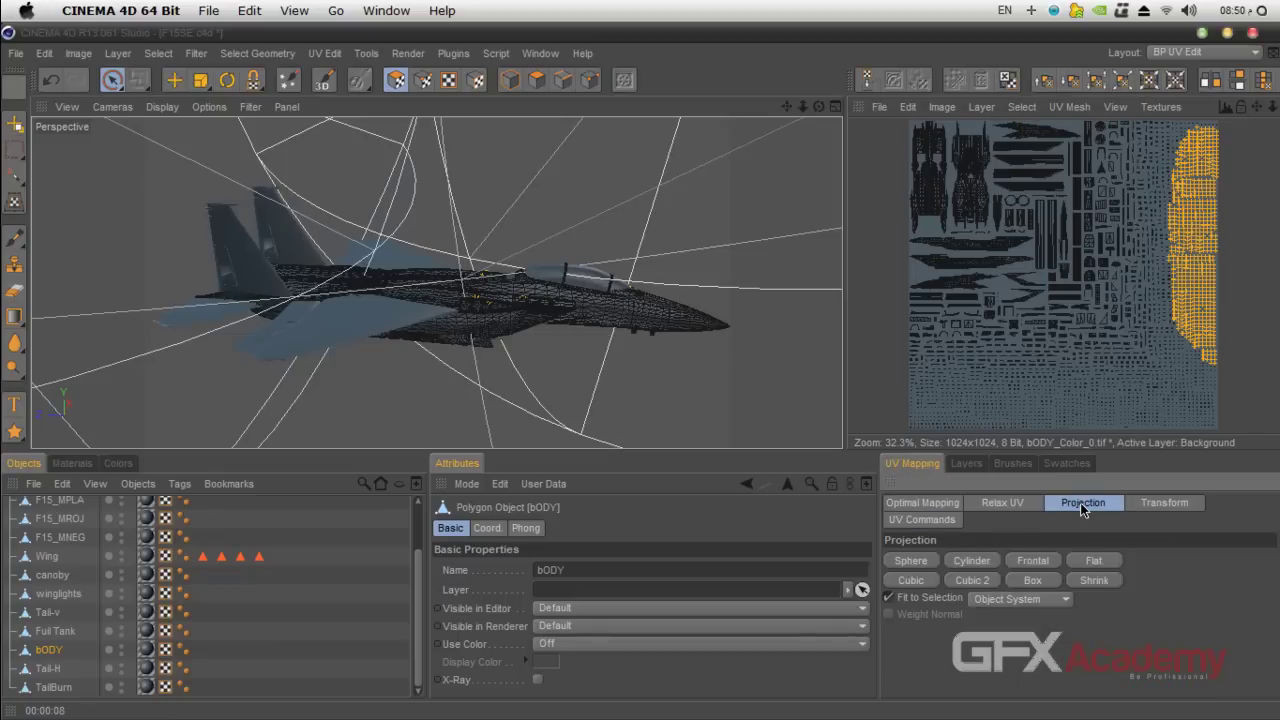
{"action": "left_click", "coordinate": [905, 562]}
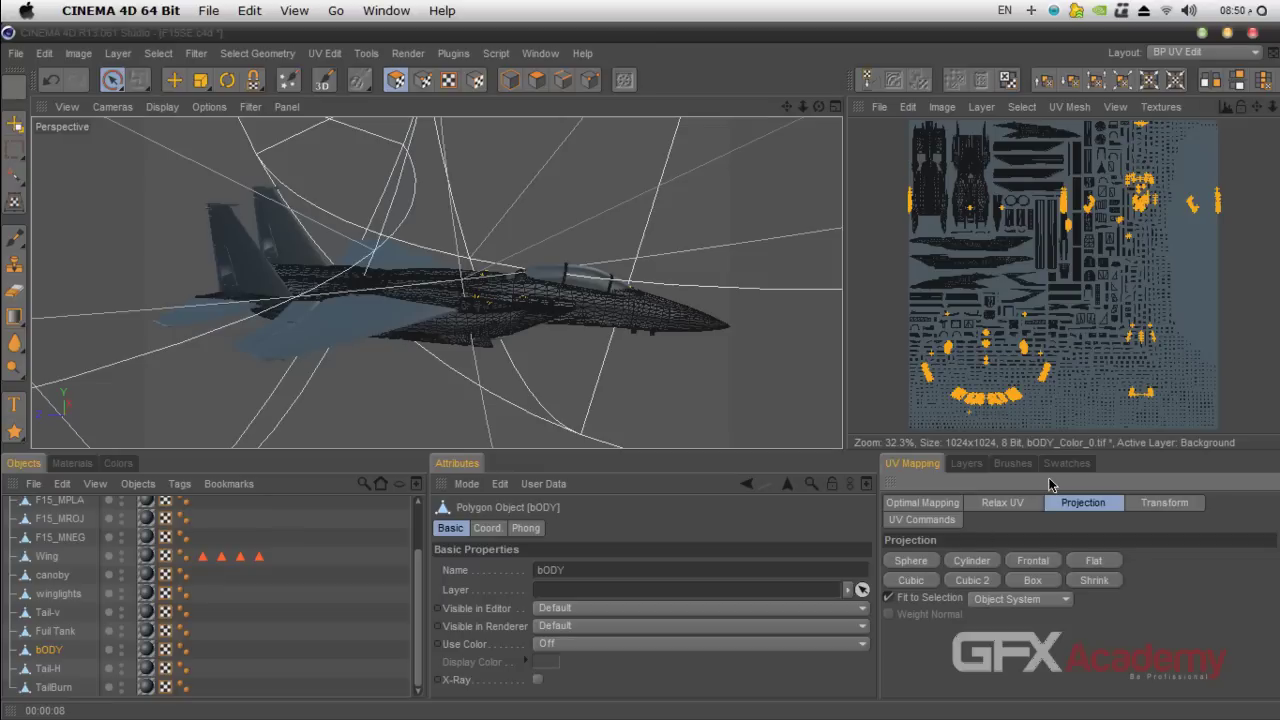
{"action": "key", "text": "ctrl+z"}
- Select all of bODY's UV polygons and try the Cubic 2, Cubic and Box projections on them in turn
{"action": "key", "text": "super+a"}
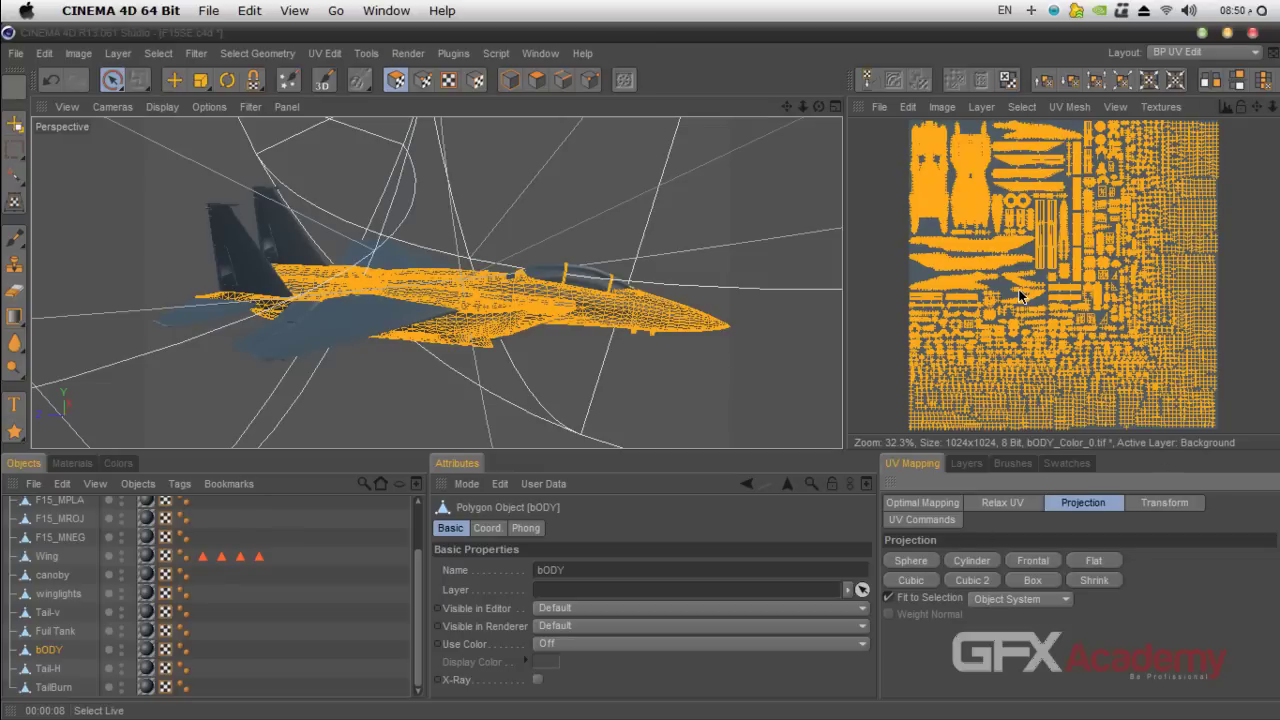
{"action": "left_click", "coordinate": [982, 582]}
{"action": "left_click", "coordinate": [923, 577]}
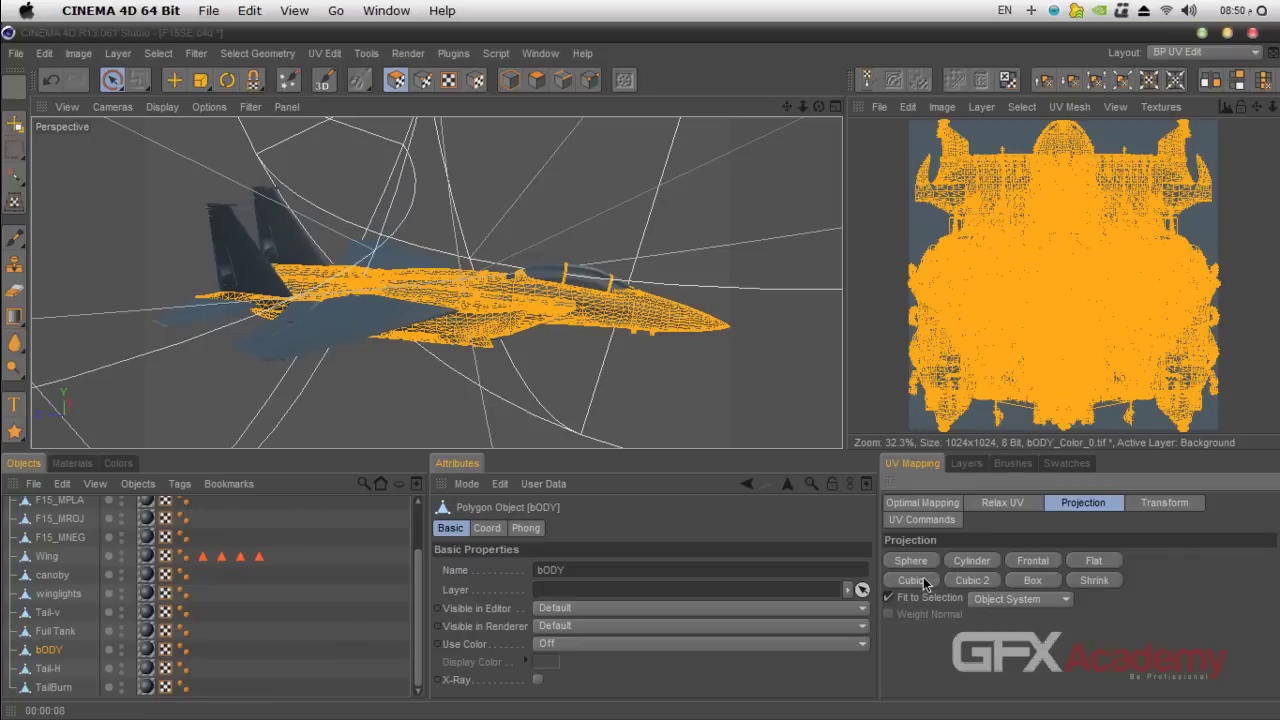
{"action": "left_click", "coordinate": [1042, 580]}
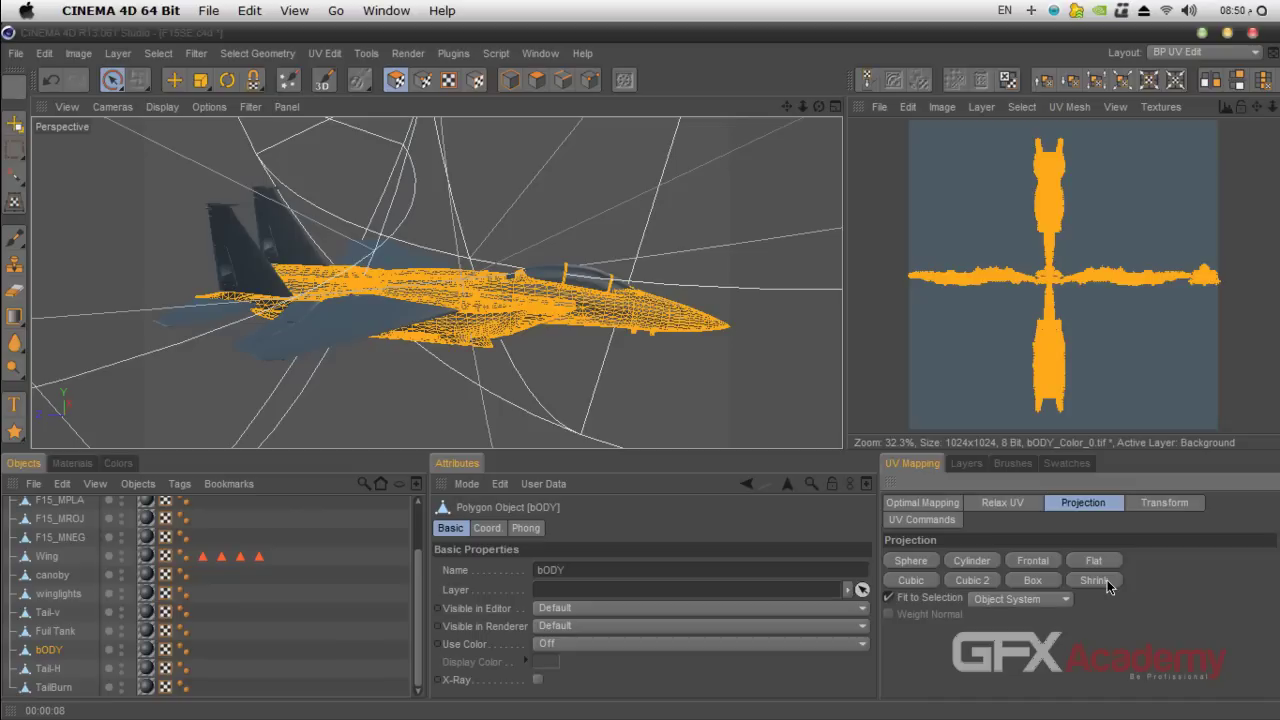
- Live-select the left arm of bODY's cross-shaped UV layout to locate it on the jet's side, and clear the selection
{"action": "left_click", "coordinate": [1137, 371]}
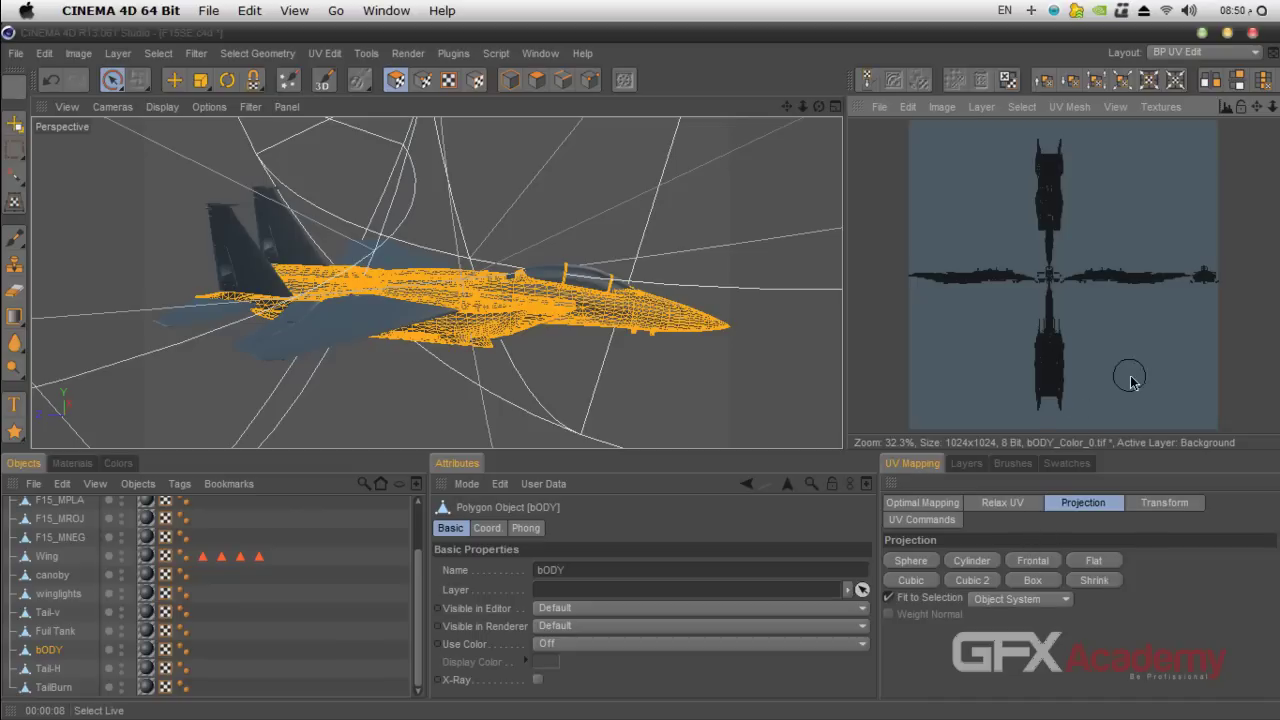
{"action": "mouse_move", "coordinate": [975, 282]}
{"action": "left_mouse_down"}
{"action": "mouse_move", "coordinate": [960, 280]}
{"action": "mouse_move", "coordinate": [1030, 281]}
{"action": "left_mouse_up"}
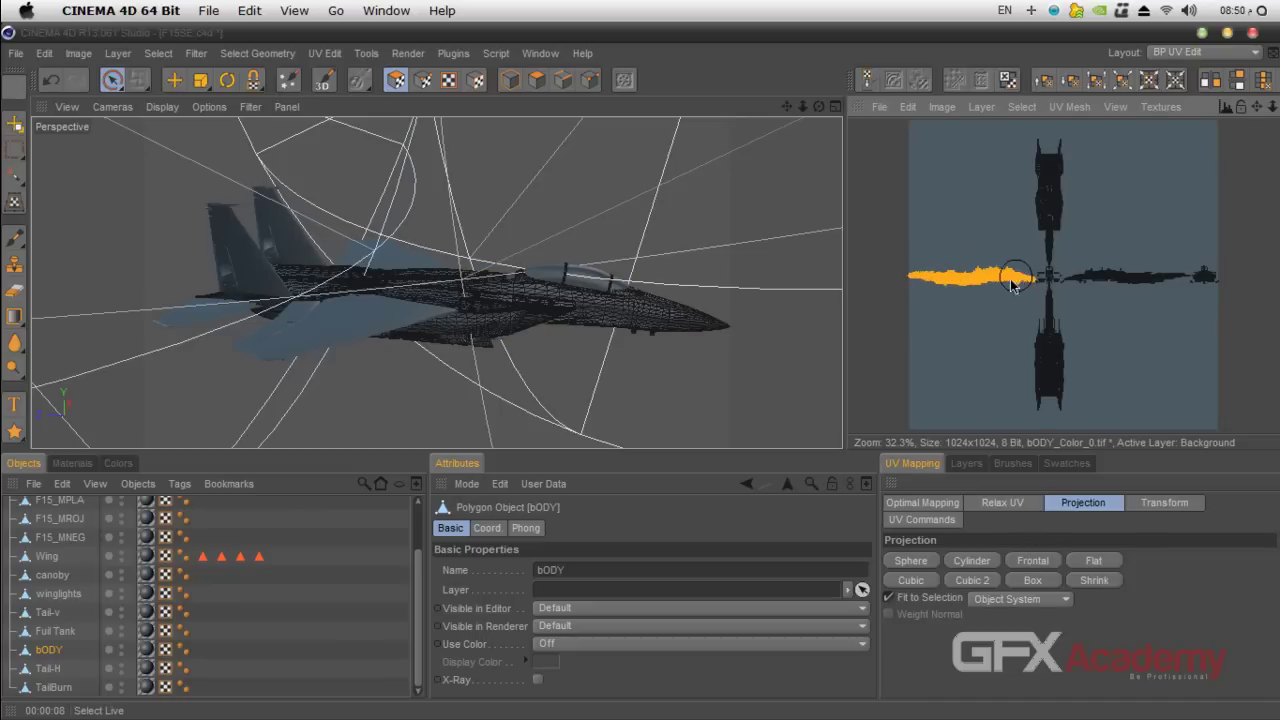
{"action": "left_click_drag", "start_coordinate": [436, 283], "coordinate": [436, 283], "text": "alt"}
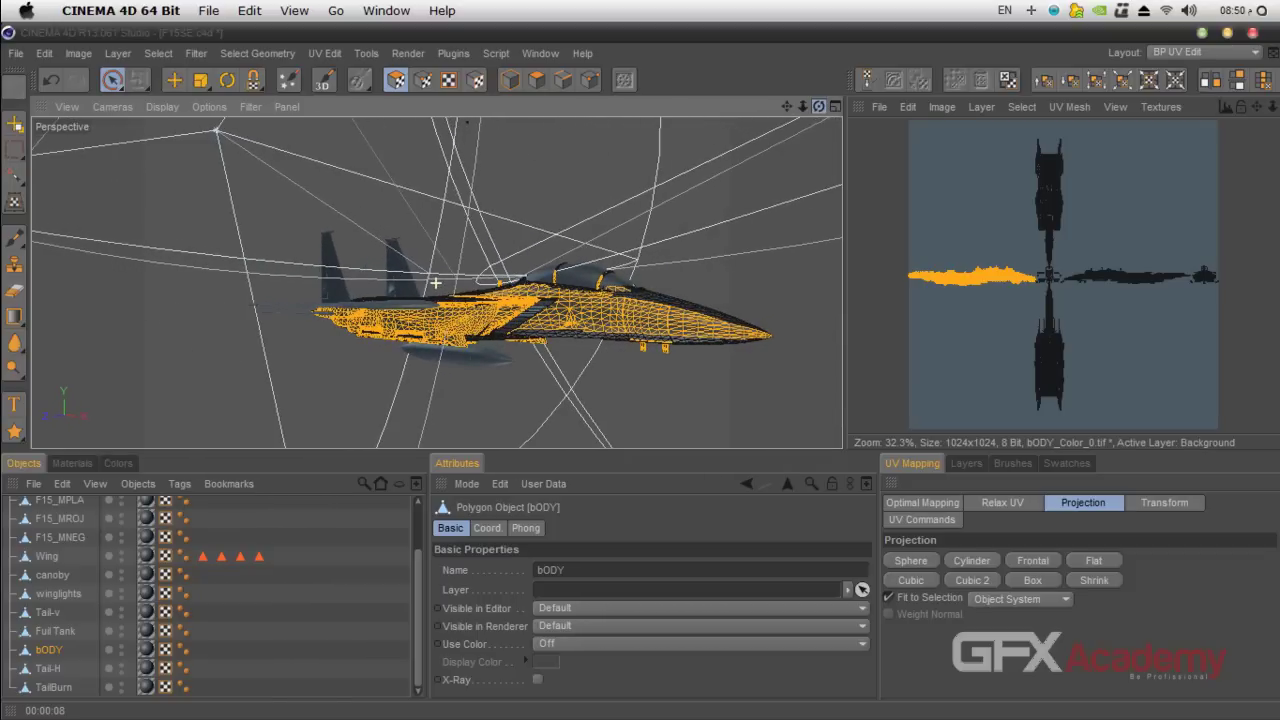
{"action": "left_click", "coordinate": [987, 393]}
- Try the Cylinder, Sphere, Frontal, Box and Cubic 2 projections on the whole bODY UV mesh
{"action": "left_click", "coordinate": [969, 563]}
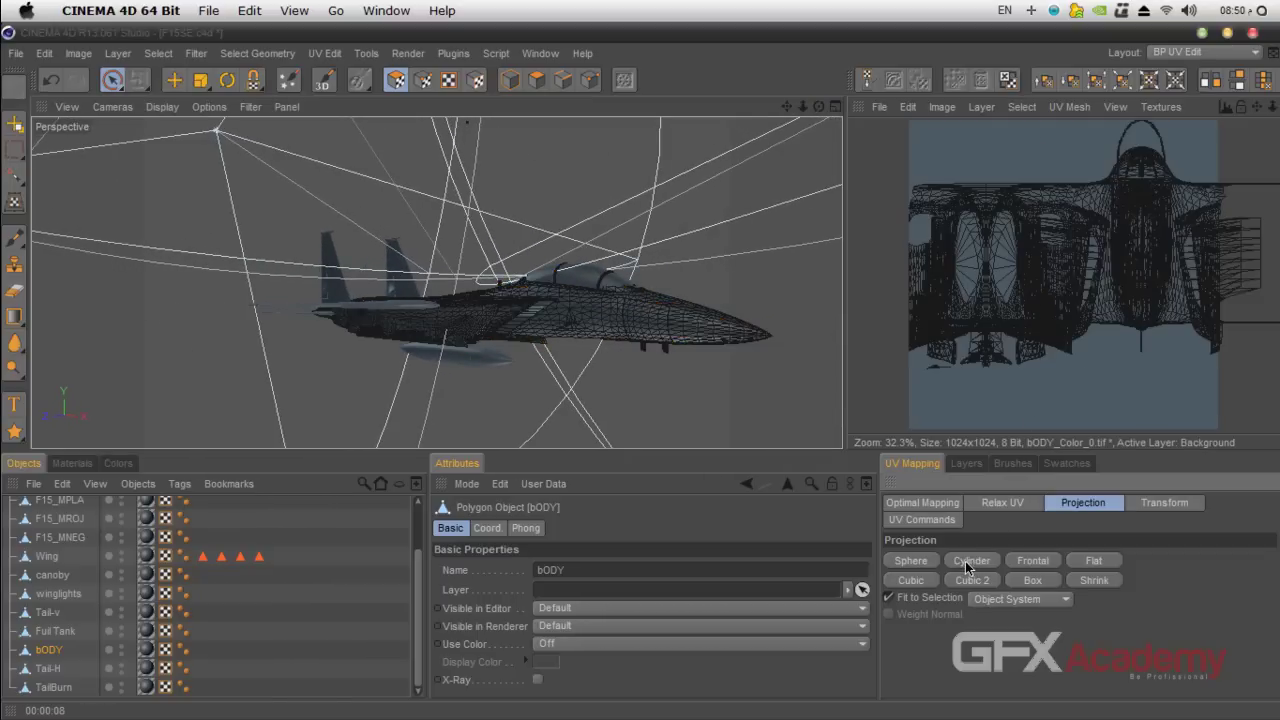
{"action": "left_click", "coordinate": [913, 562]}
{"action": "left_click", "coordinate": [1030, 562]}
{"action": "left_click", "coordinate": [1033, 580]}
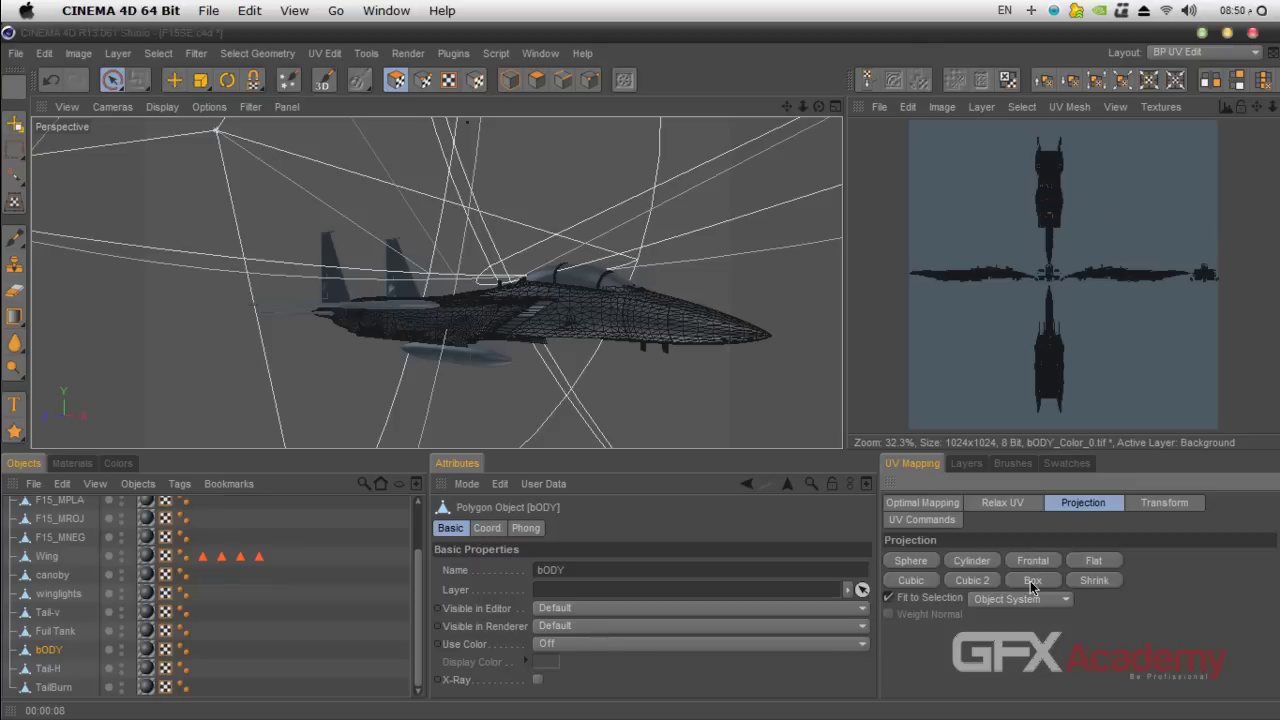
{"action": "left_click", "coordinate": [982, 580]}
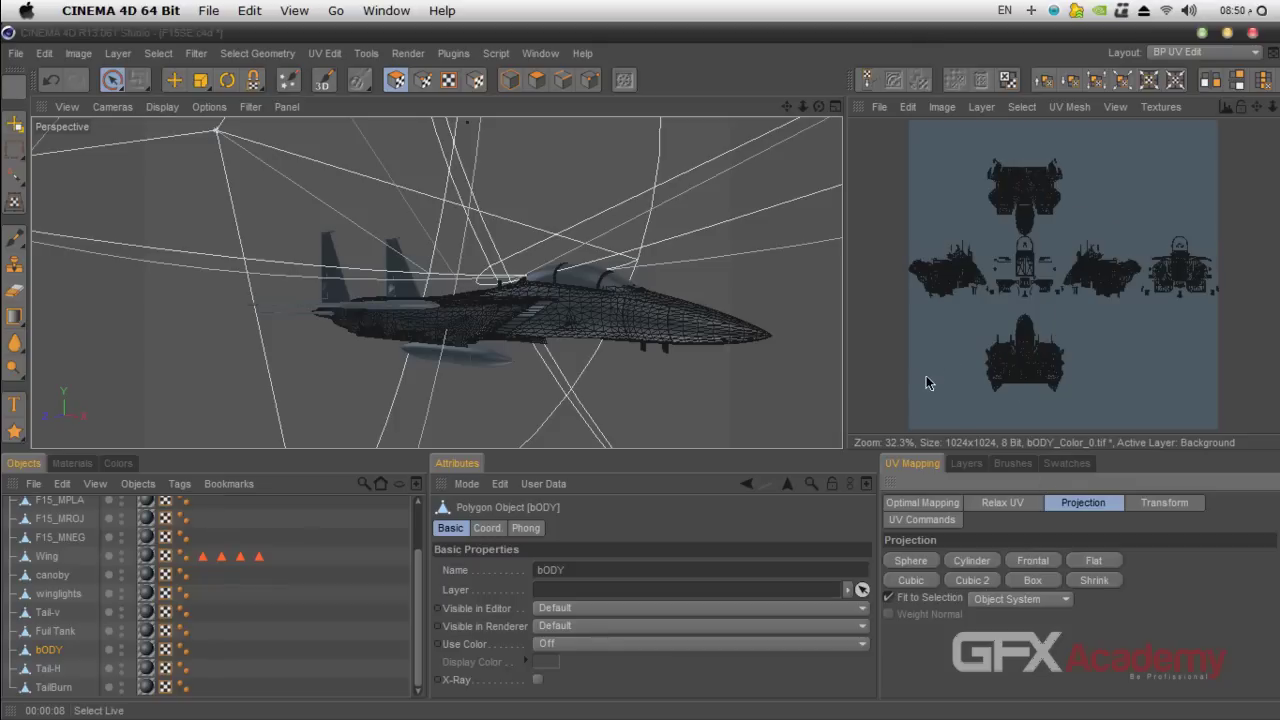
- Live-select the lower and the upper UV islands of bODY's Cubic 2 layout to locate them on the fuselage's underside and top
{"action": "left_click_drag", "start_coordinate": [995, 386], "coordinate": [1020, 377]}
{"action": "mouse_move", "coordinate": [1043, 358]}
{"action": "left_mouse_down"}
{"action": "mouse_move", "coordinate": [1010, 350]}
{"action": "mouse_move", "coordinate": [1054, 334]}
{"action": "mouse_move", "coordinate": [1071, 375]}
{"action": "left_mouse_up"}
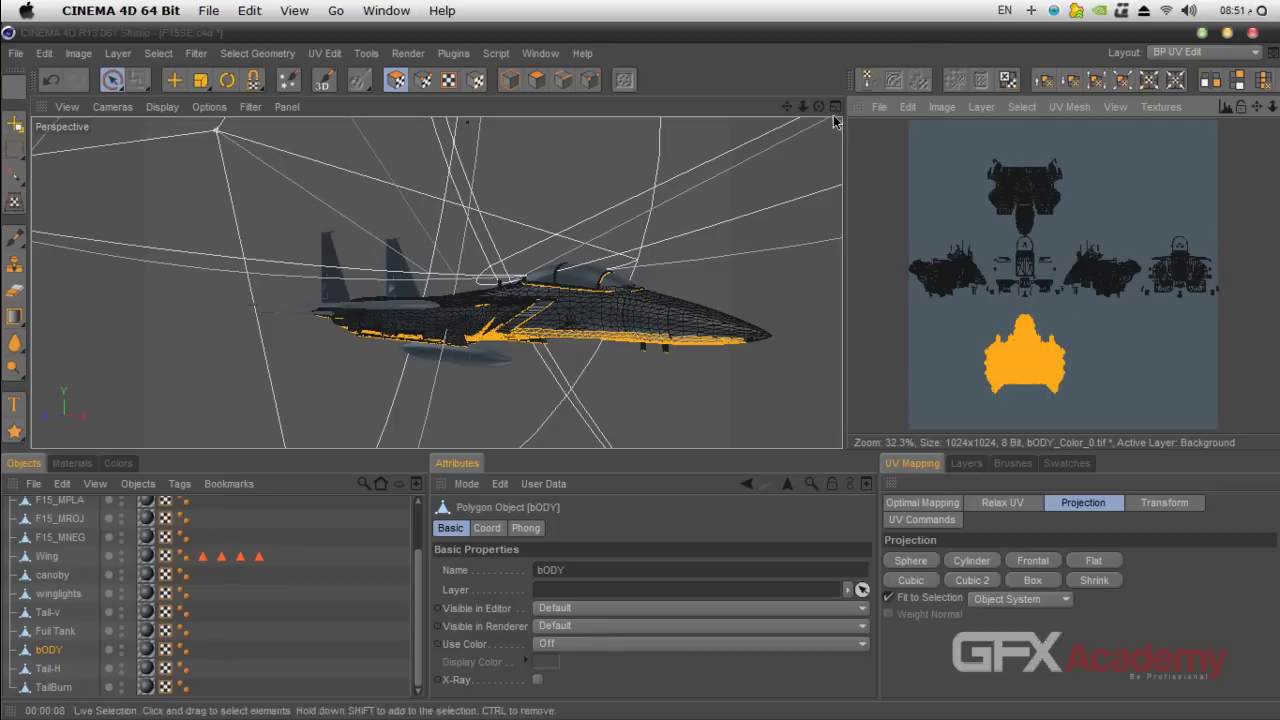
{"action": "mouse_move", "coordinate": [436, 283]}
{"action": "left_mouse_down", "text": "alt"}
{"action": "mouse_move", "coordinate": [390, 265]}
{"action": "mouse_move", "coordinate": [310, 195]}
{"action": "mouse_move", "coordinate": [429, 285]}
{"action": "left_mouse_up", "text": "alt"}
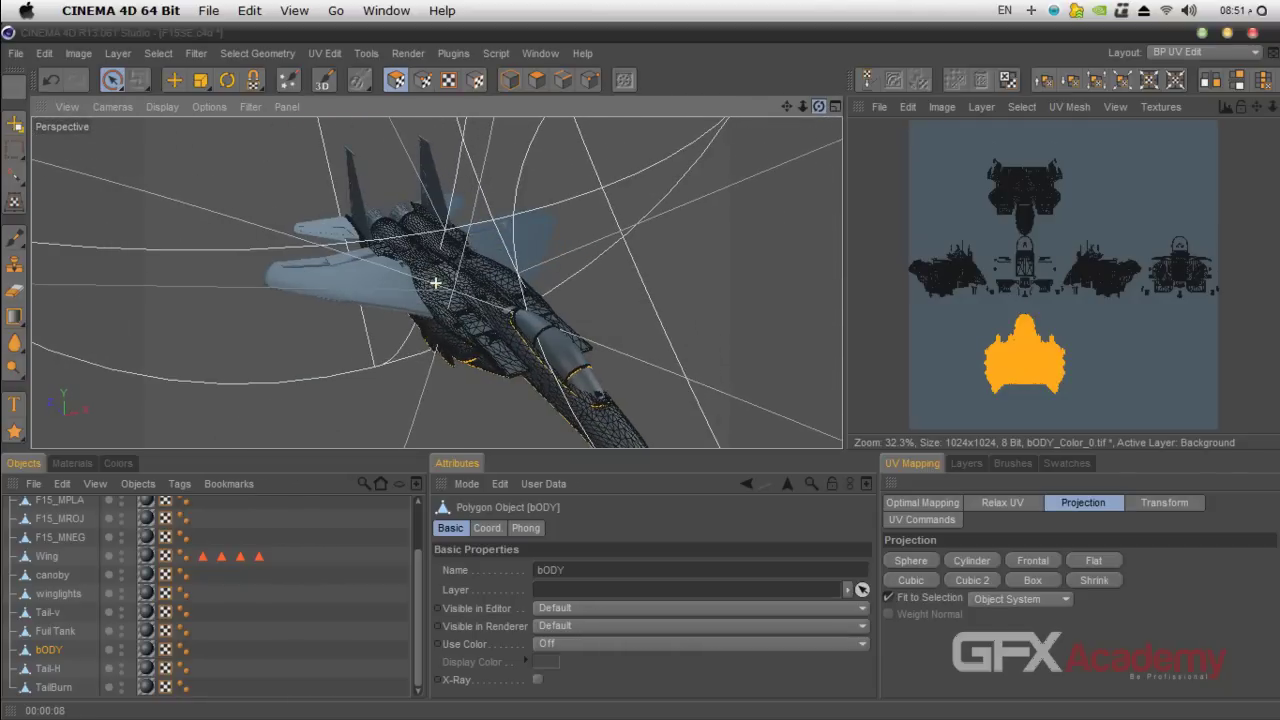
{"action": "mouse_move", "coordinate": [1052, 162]}
{"action": "left_mouse_down"}
{"action": "mouse_move", "coordinate": [1000, 210]}
{"action": "mouse_move", "coordinate": [1028, 220]}
{"action": "left_mouse_up"}
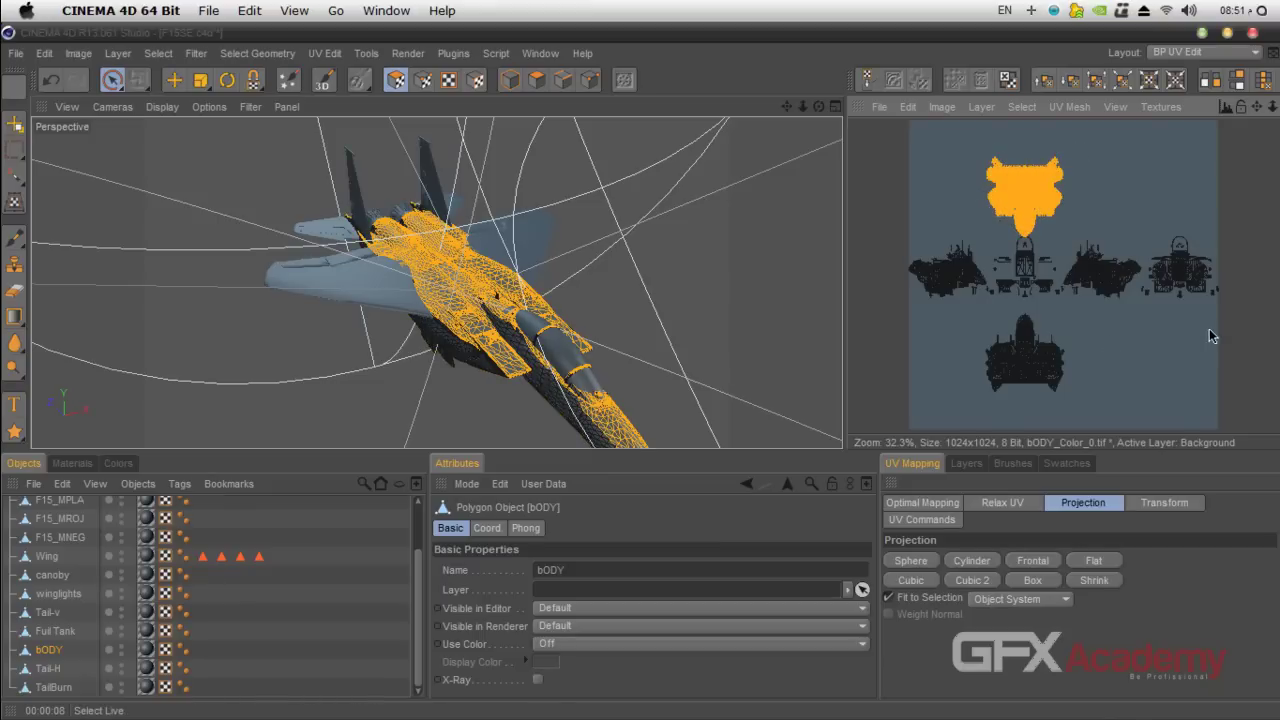
- Live-select bODY's left, far-right and inner-right UV islands in turn and orbit the jet to locate each one on it
{"action": "mouse_move", "coordinate": [912, 268]}
{"action": "left_mouse_down"}
{"action": "mouse_move", "coordinate": [975, 280]}
{"action": "mouse_move", "coordinate": [925, 290]}
{"action": "left_mouse_up"}
{"action": "left_click_drag", "start_coordinate": [819, 106], "coordinate": [870, 70]}
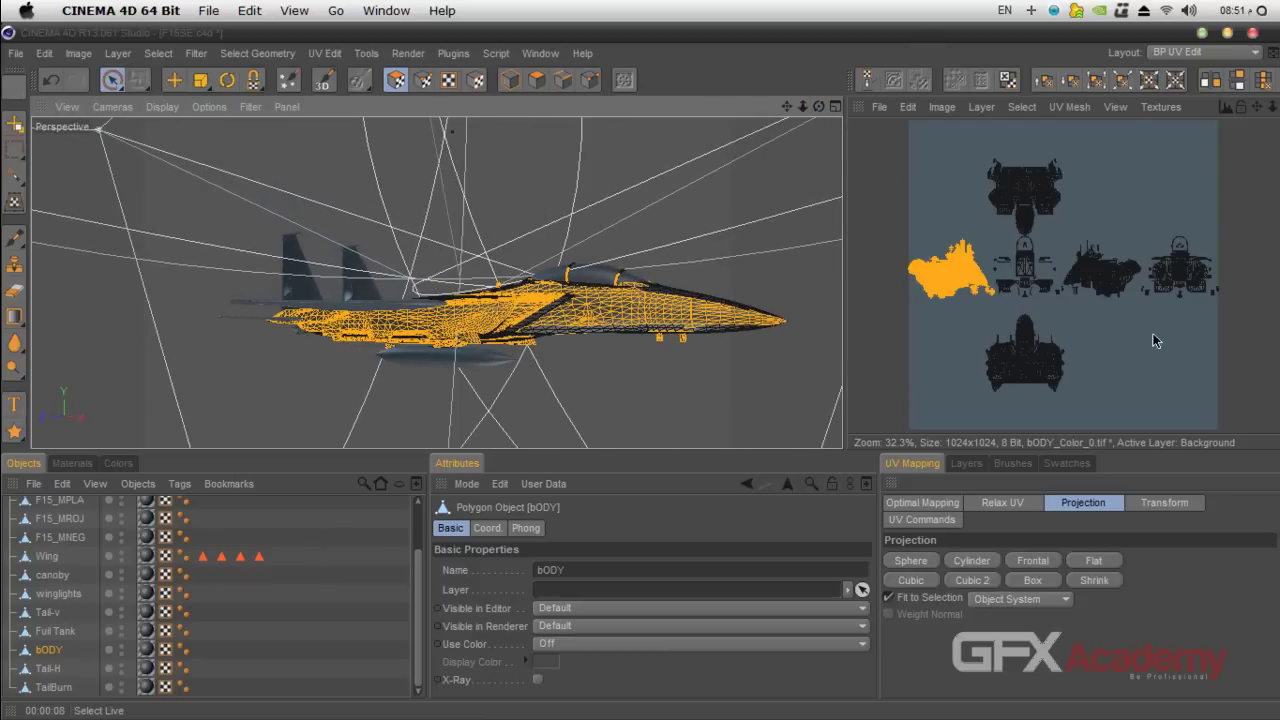
{"action": "mouse_move", "coordinate": [1161, 340]}
{"action": "left_mouse_down"}
{"action": "mouse_move", "coordinate": [1150, 320]}
{"action": "mouse_move", "coordinate": [1165, 275]}
{"action": "mouse_move", "coordinate": [1190, 260]}
{"action": "mouse_move", "coordinate": [1203, 300]}
{"action": "mouse_move", "coordinate": [1172, 290]}
{"action": "left_mouse_up"}
{"action": "left_click_drag", "start_coordinate": [819, 106], "coordinate": [120, 106]}
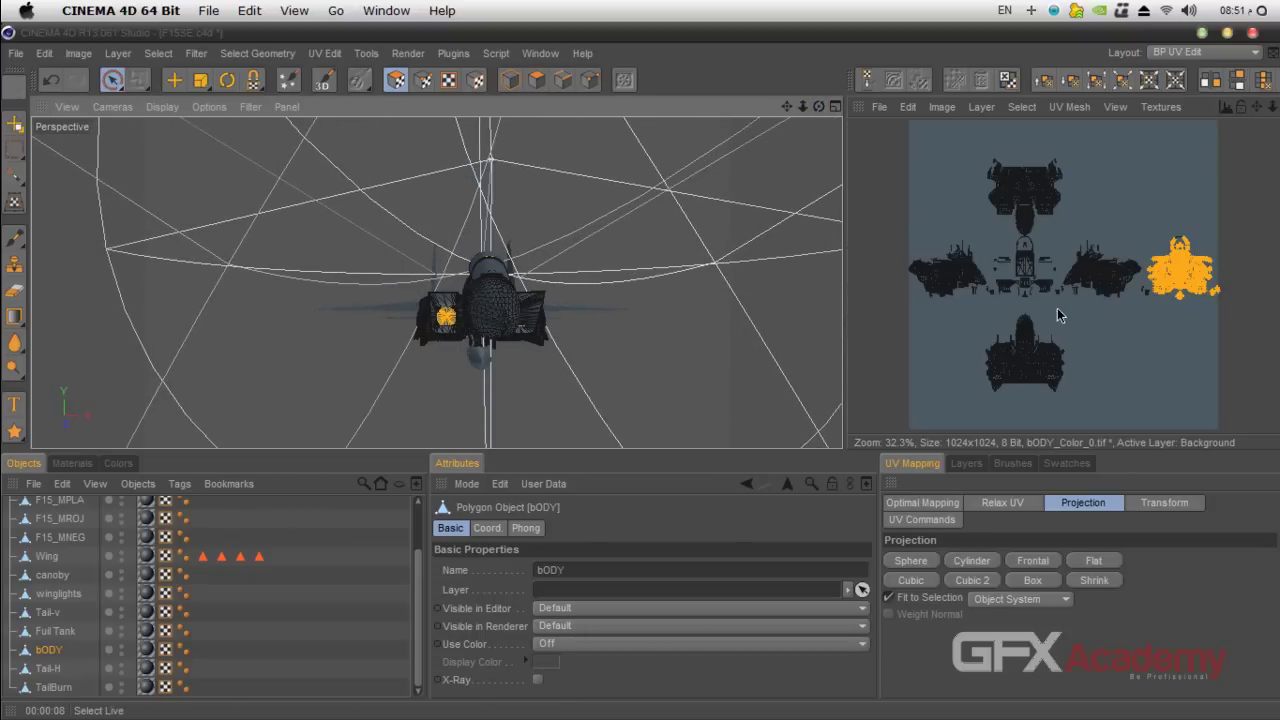
{"action": "mouse_move", "coordinate": [1045, 292]}
{"action": "left_mouse_down"}
{"action": "mouse_move", "coordinate": [1030, 256]}
{"action": "mouse_move", "coordinate": [1015, 255]}
{"action": "mouse_move", "coordinate": [1025, 290]}
{"action": "mouse_move", "coordinate": [1048, 295]}
{"action": "mouse_move", "coordinate": [1106, 289]}
{"action": "mouse_move", "coordinate": [1121, 274]}
{"action": "mouse_move", "coordinate": [1082, 272]}
{"action": "left_mouse_up"}
{"action": "left_click_drag", "start_coordinate": [818, 106], "coordinate": [582, 324]}
{"action": "left_click_drag", "start_coordinate": [818, 106], "coordinate": [1005, 190]}
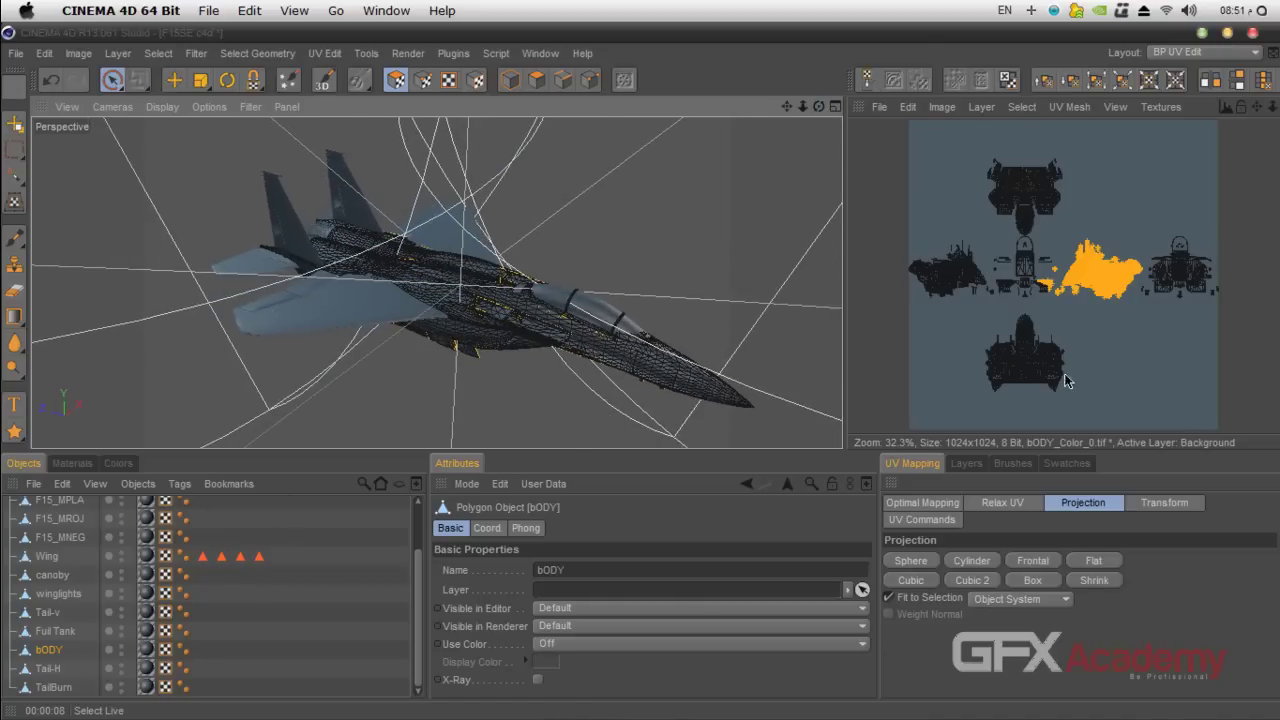
- Clear bODY's UV polygon selection and apply a Box projection to its whole UV mesh
{"action": "left_click", "coordinate": [1028, 580]}
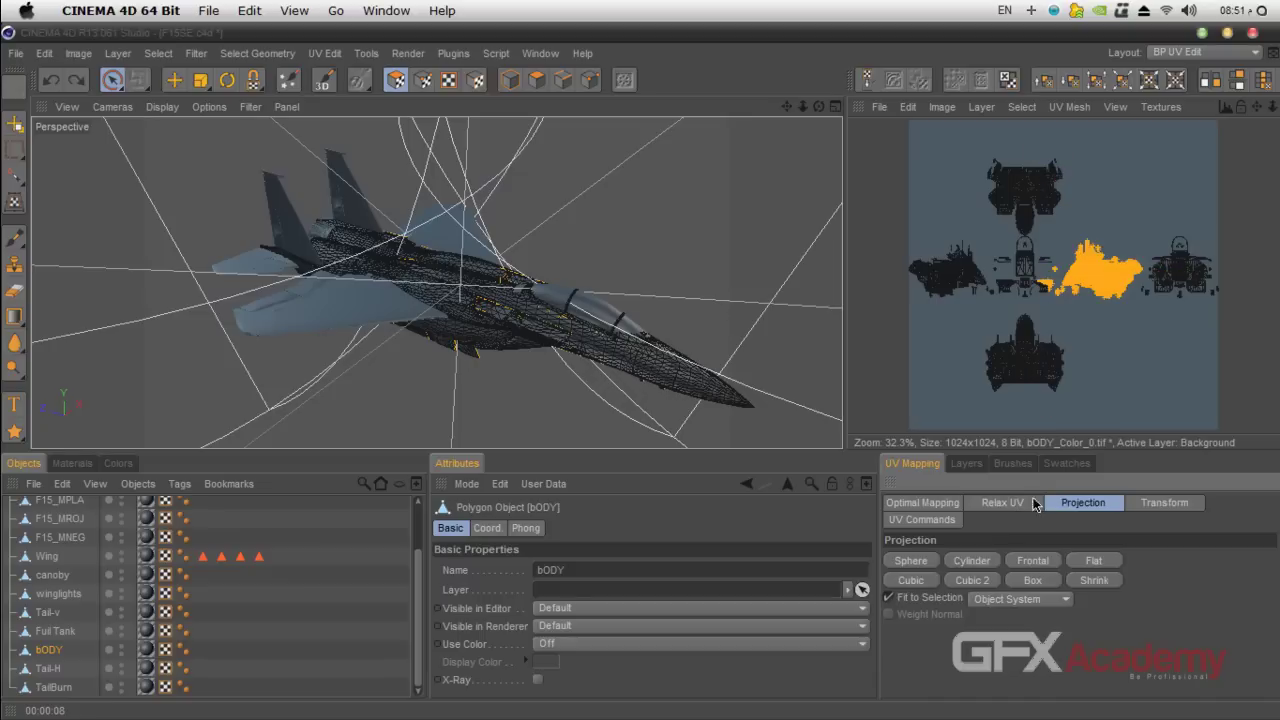
{"action": "left_click", "coordinate": [1124, 385]}
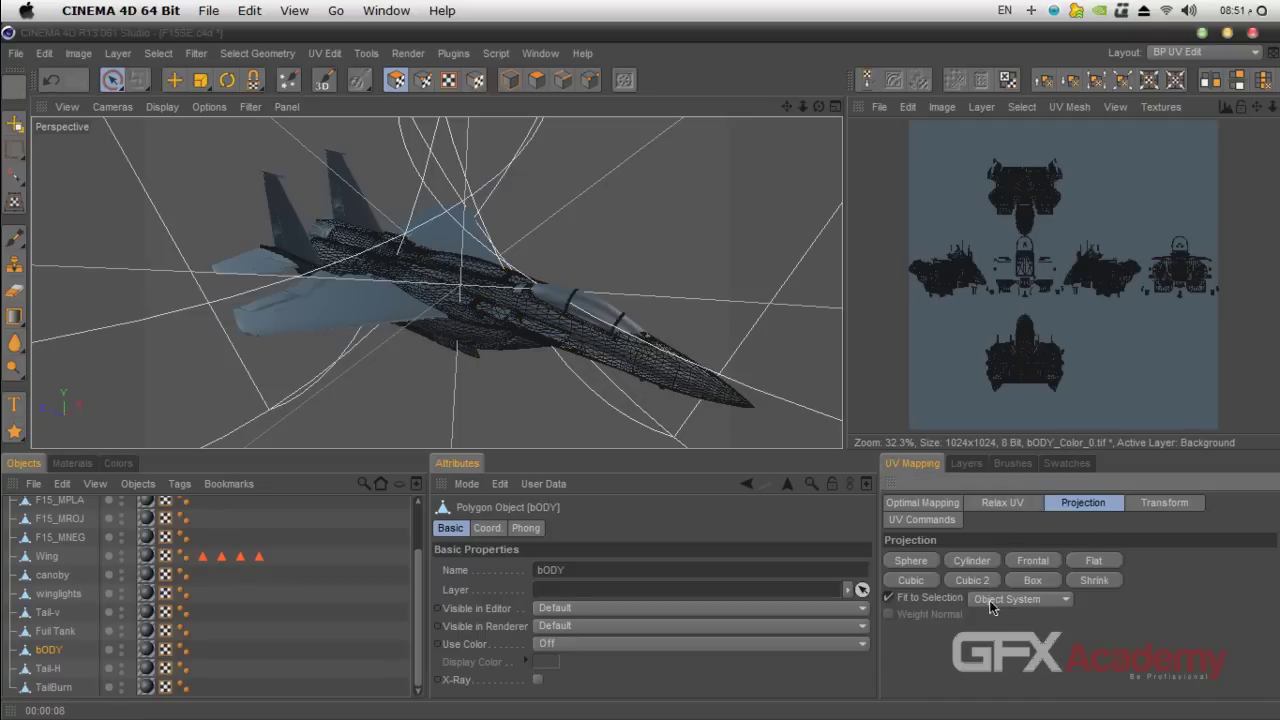
{"action": "left_click", "coordinate": [1029, 581]}
- Live-select the lower and upper islands of bODY's Box layout to locate them on the model, and clear the selection
{"action": "mouse_move", "coordinate": [1077, 411]}
{"action": "left_mouse_down"}
{"action": "mouse_move", "coordinate": [1036, 388]}
{"action": "mouse_move", "coordinate": [1048, 305]}
{"action": "mouse_move", "coordinate": [1056, 410]}
{"action": "left_mouse_up"}
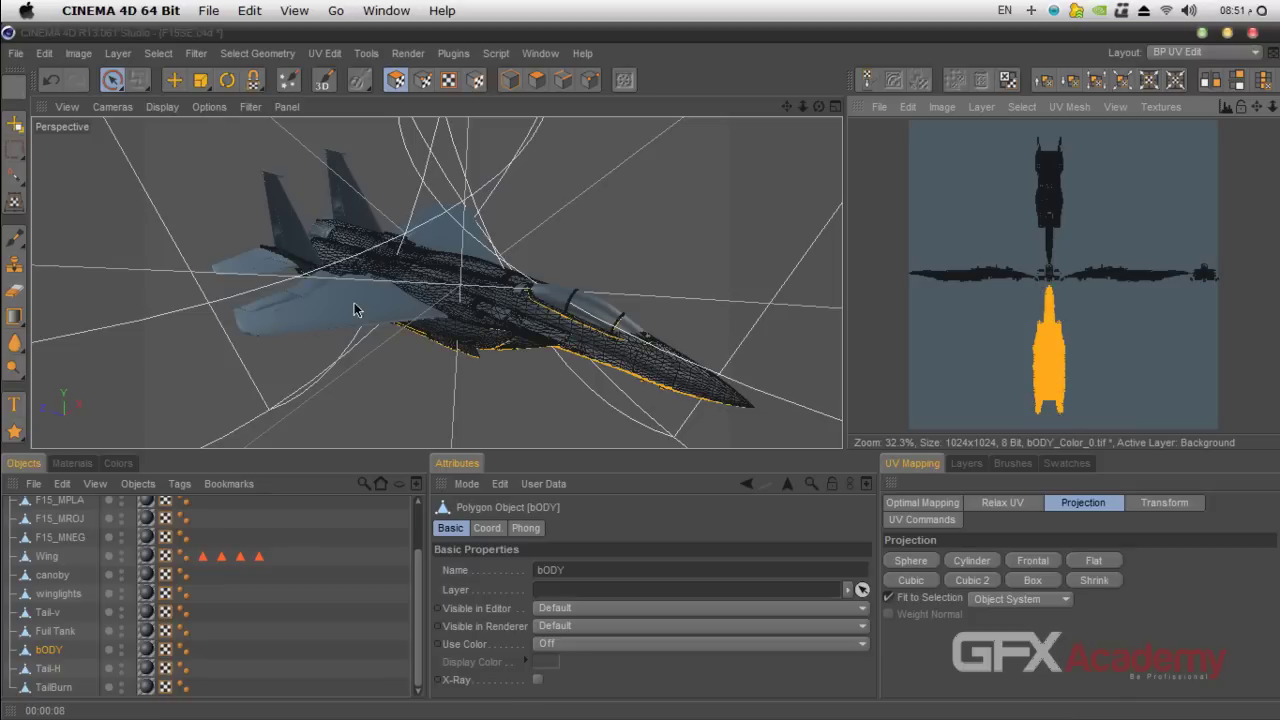
{"action": "left_click_drag", "start_coordinate": [1045, 255], "coordinate": [1048, 145]}
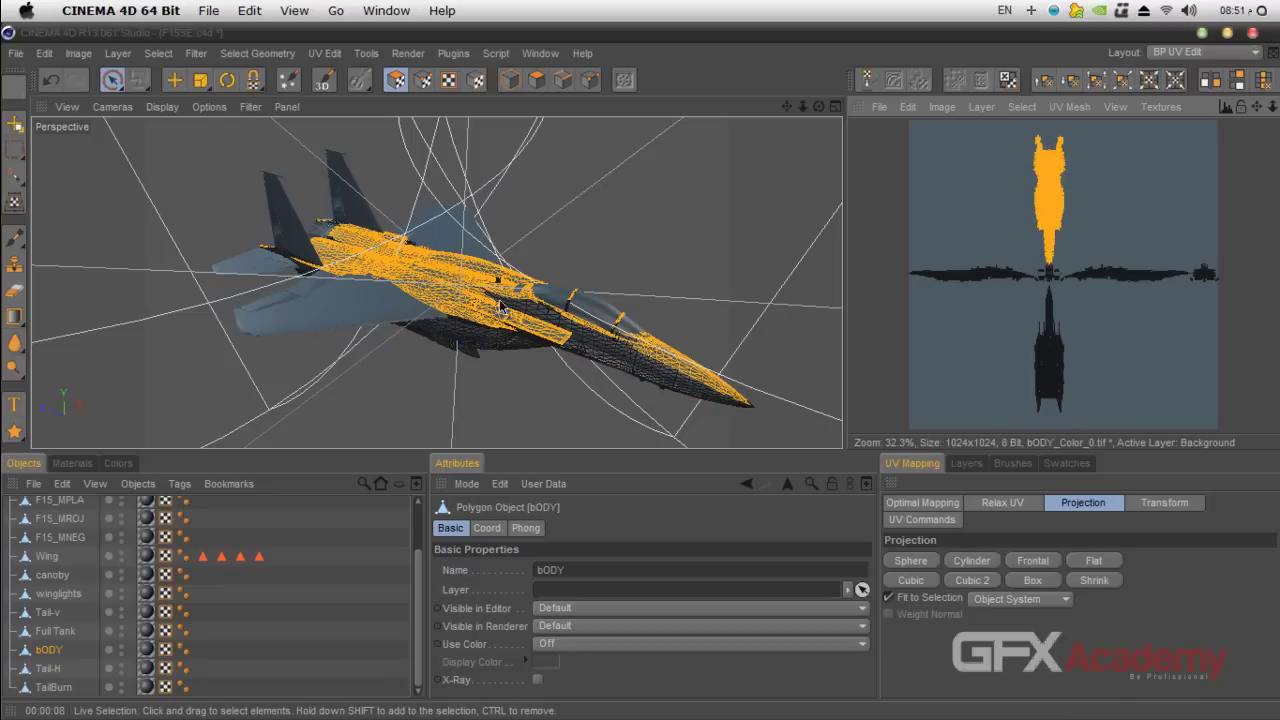
{"action": "left_click", "coordinate": [1008, 311]}
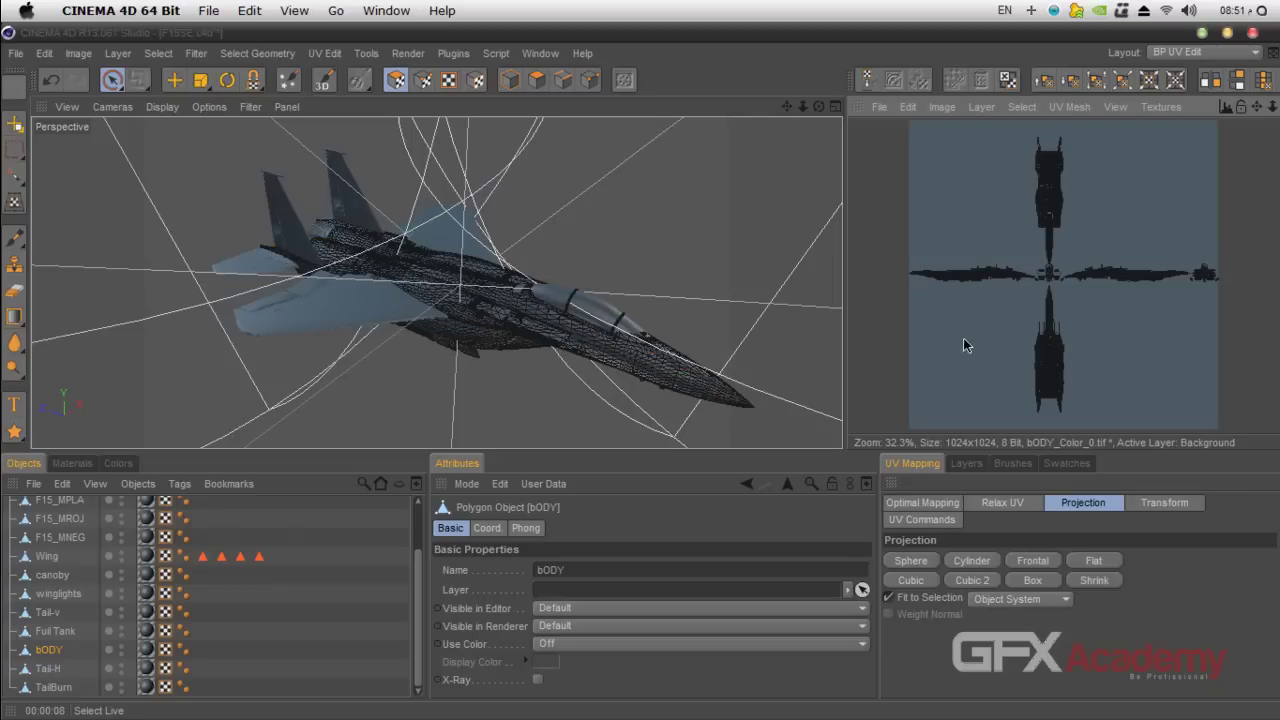
- Select the Tail-H and TailBurn objects in turn, examine their UV meshes, and clear the object selection
{"action": "left_click", "coordinate": [50, 669]}
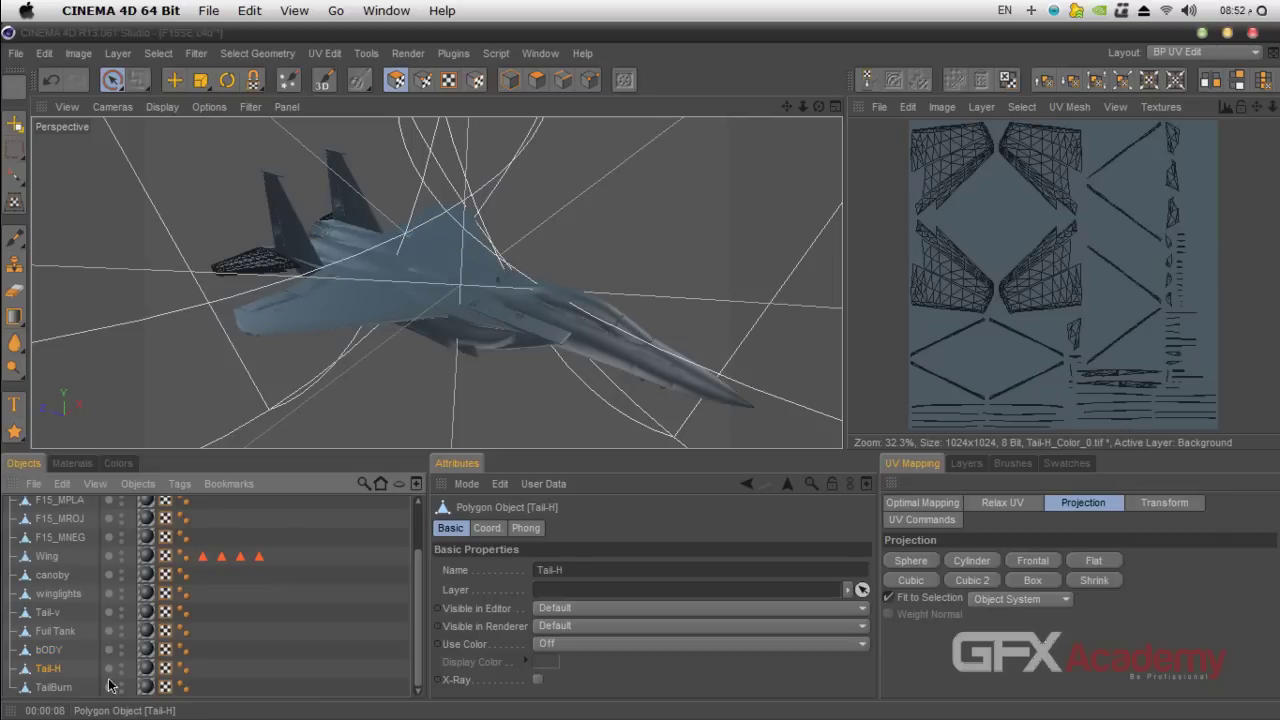
{"action": "left_click", "coordinate": [62, 688]}
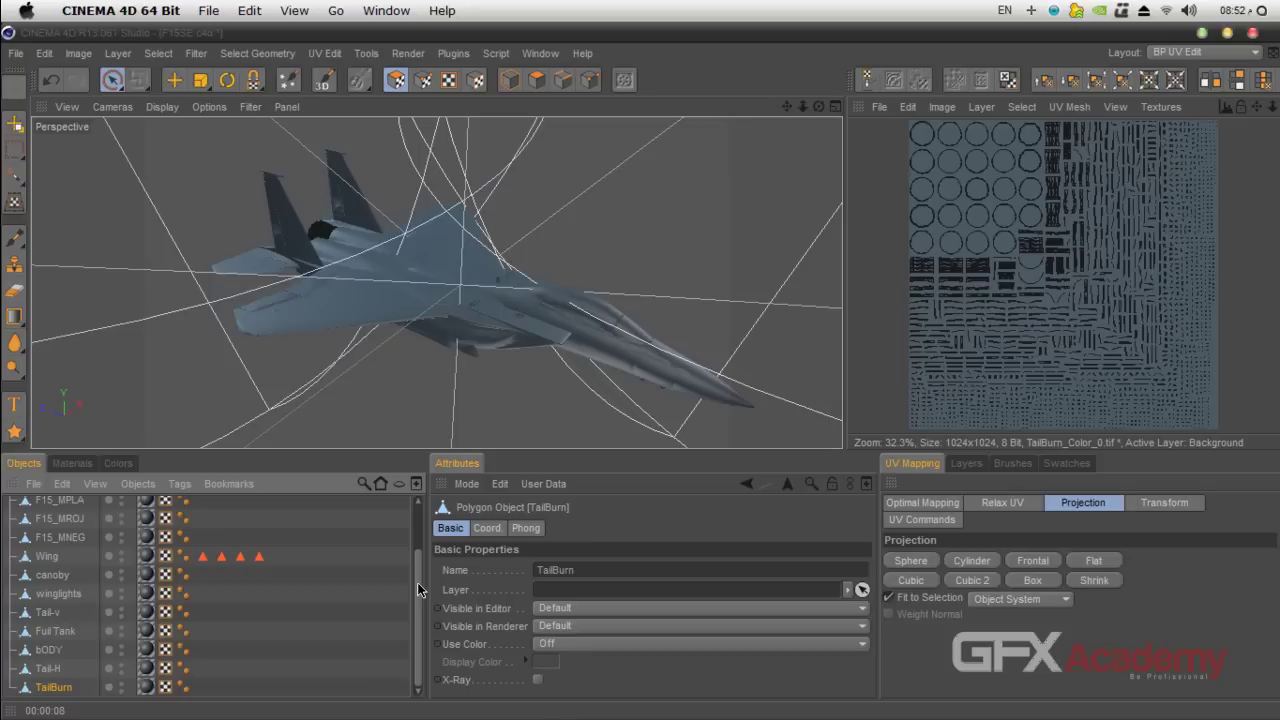
{"action": "scroll", "coordinate": [418, 523], "scroll_direction": "up", "scroll_amount": 3}
{"action": "left_click", "coordinate": [377, 549]}
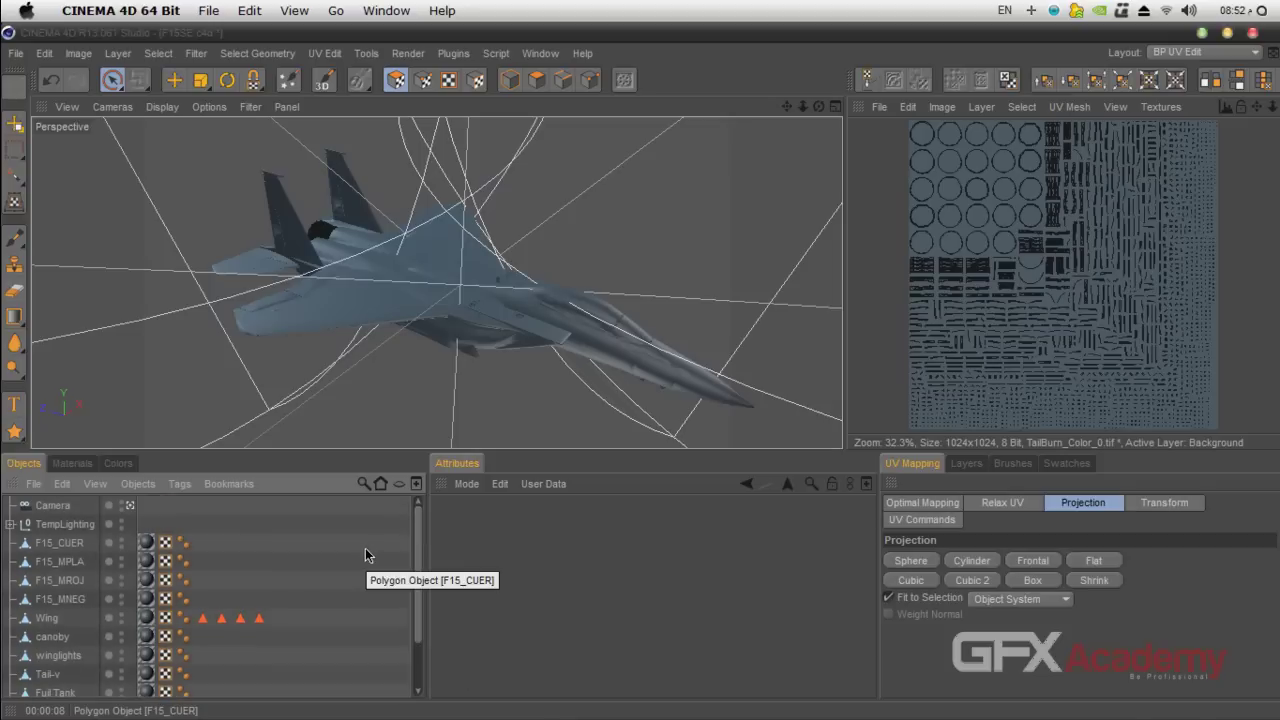
- Delete the texture tag of the canoby object
{"action": "left_click", "coordinate": [68, 641]}
{"action": "left_click", "coordinate": [146, 637]}
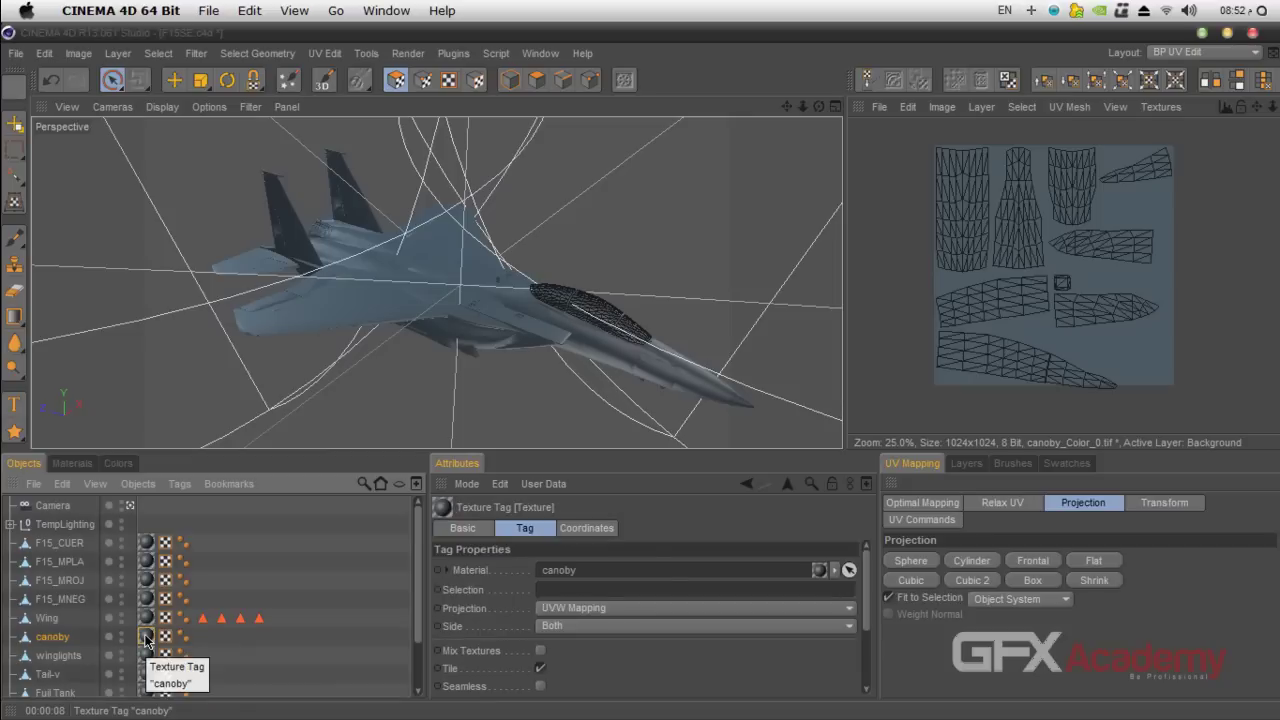
{"action": "key", "text": "Delete"}
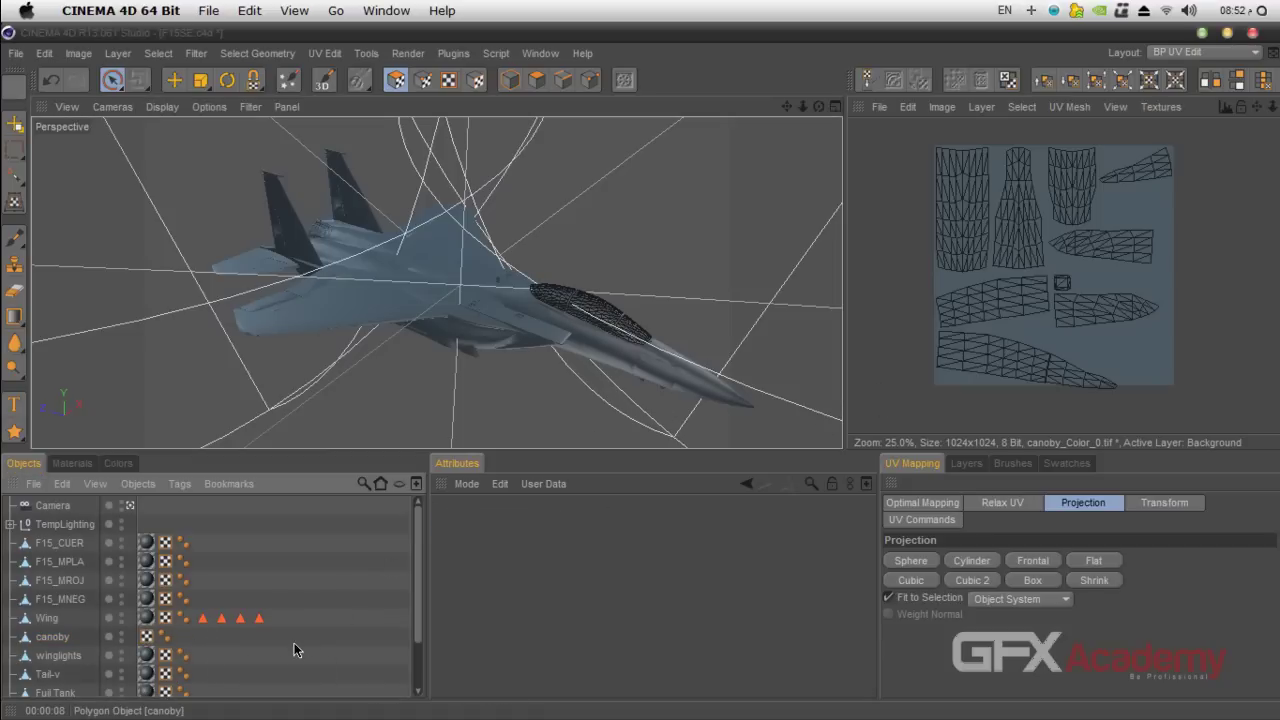
- Delete the texture tag of the TailBurn object
{"action": "left_click_drag", "start_coordinate": [421, 559], "coordinate": [419, 628]}
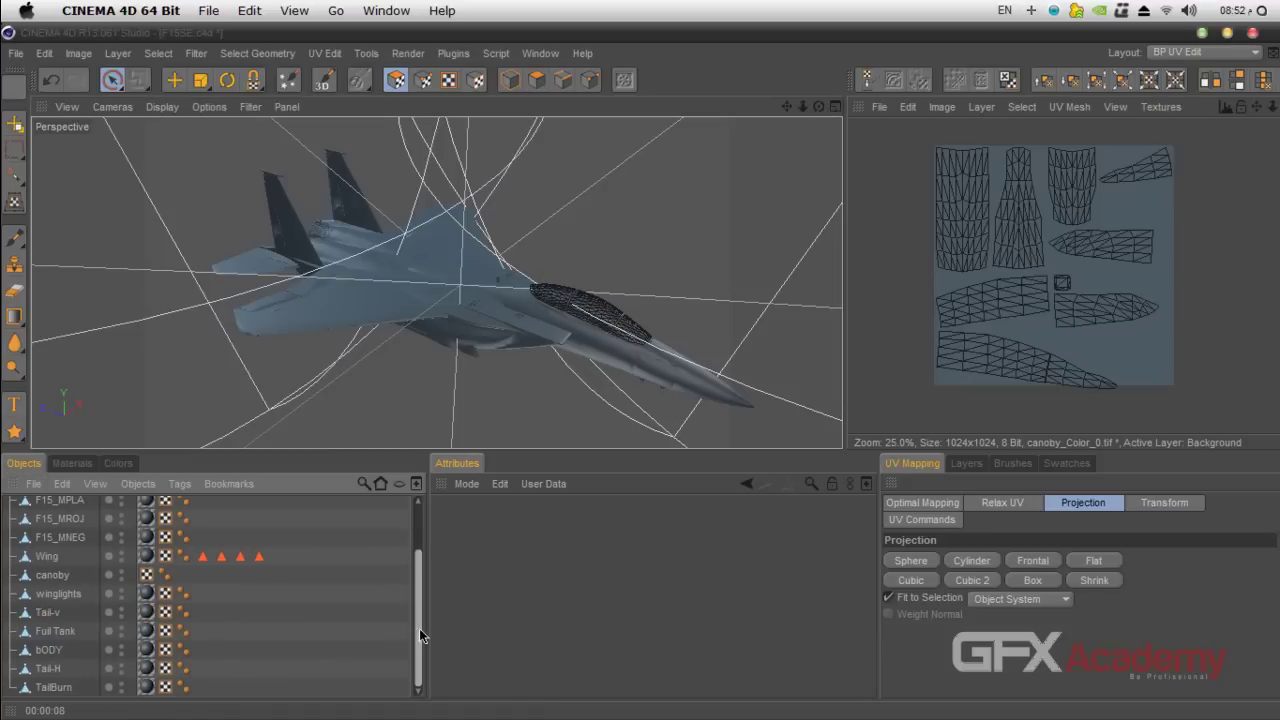
{"action": "left_click", "coordinate": [196, 686]}
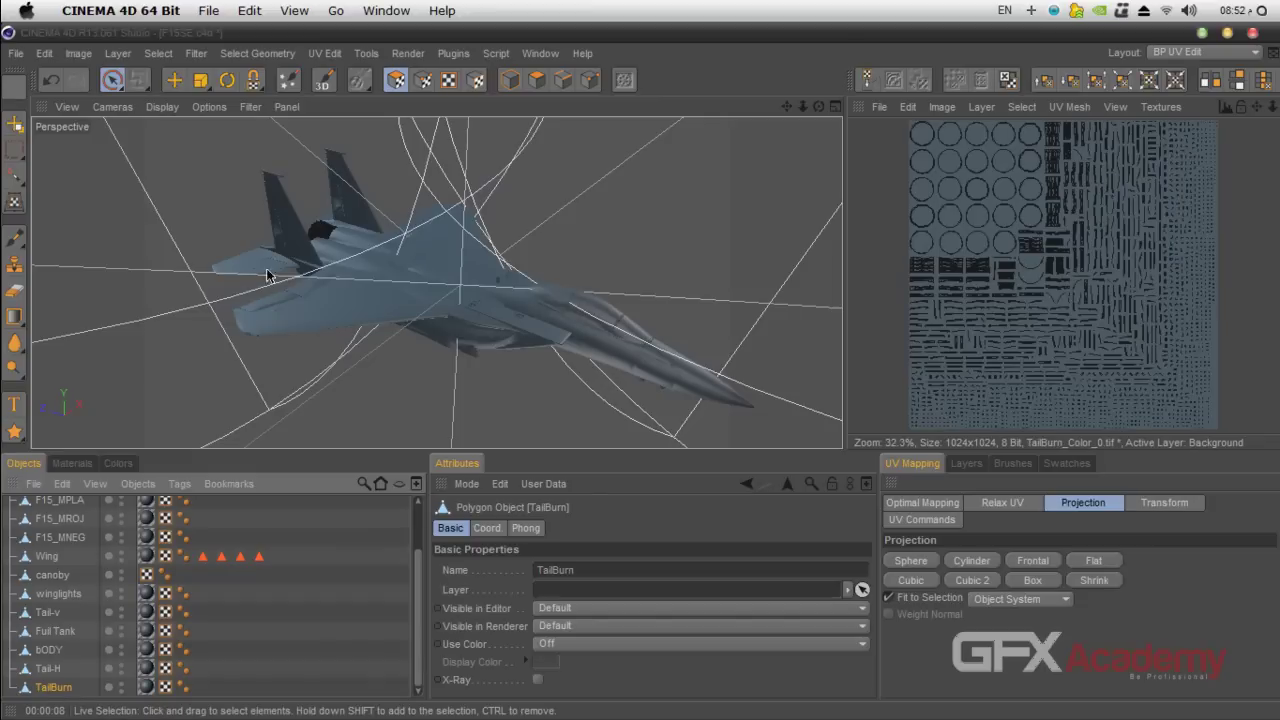
{"action": "left_click", "coordinate": [146, 687]}
{"action": "key", "text": "Delete"}
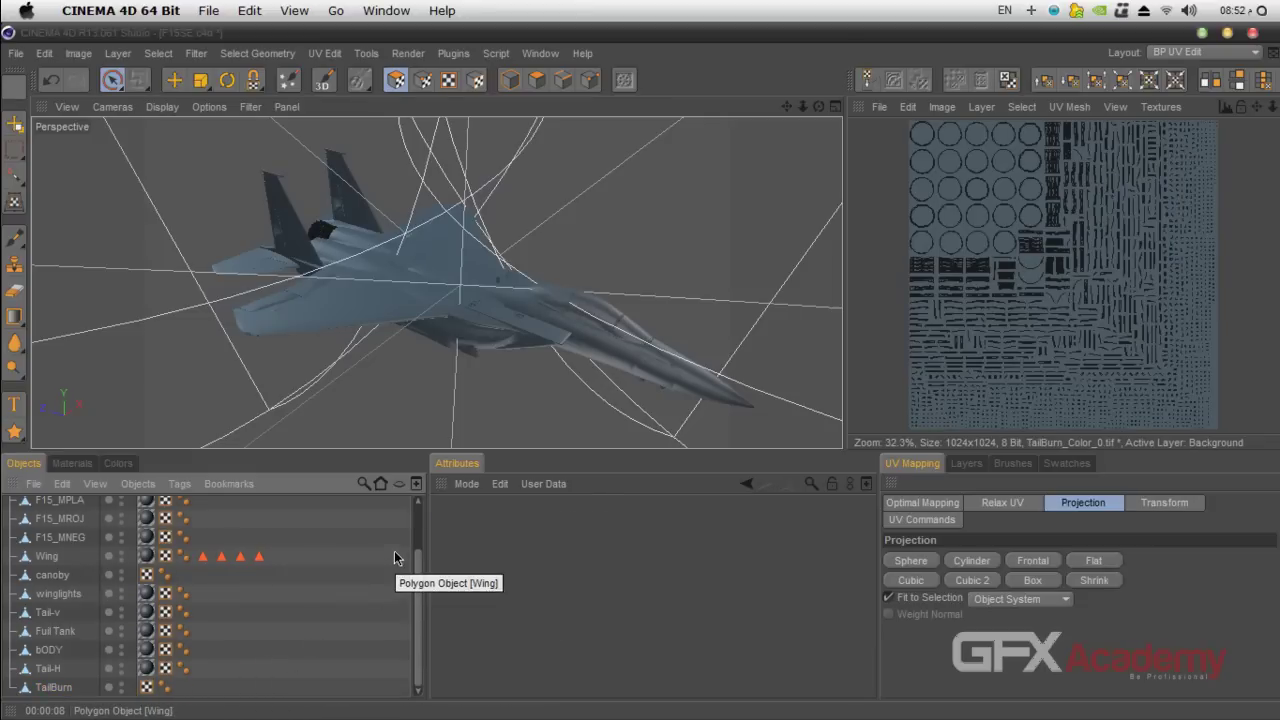
- Delete the texture tag of the winglights object
{"action": "left_click", "coordinate": [58, 593]}
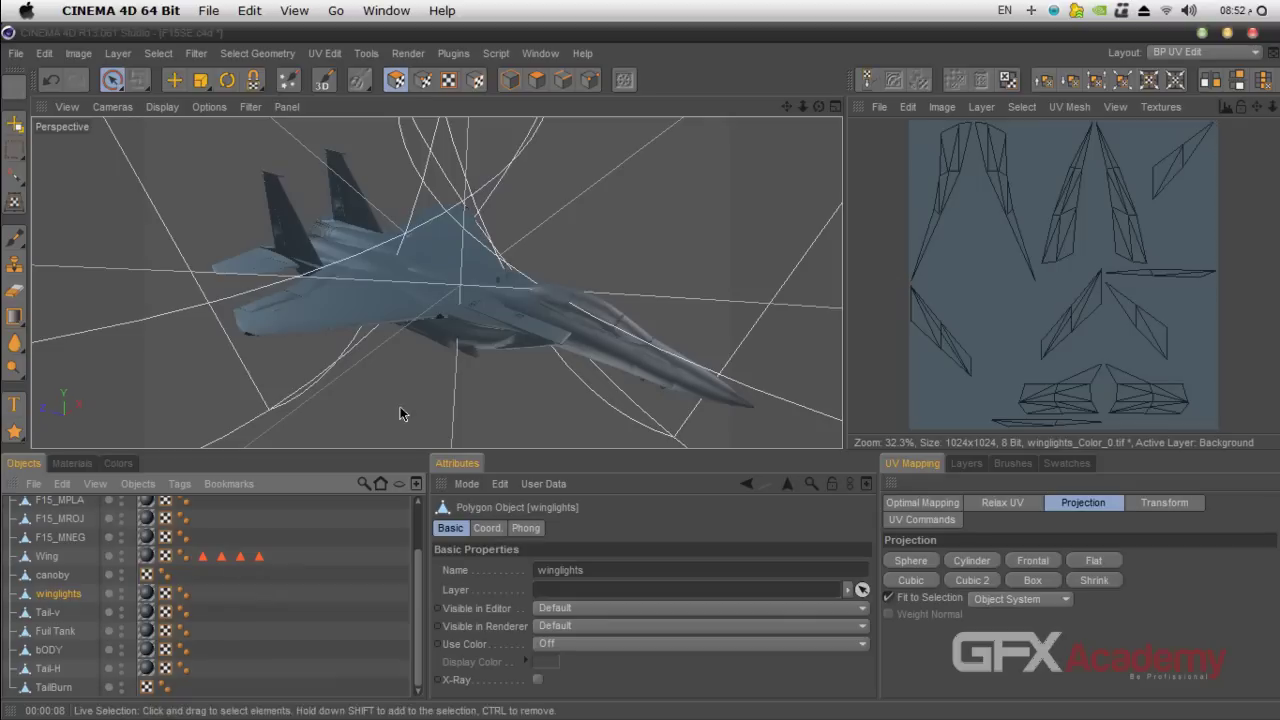
{"action": "left_click", "coordinate": [150, 596]}
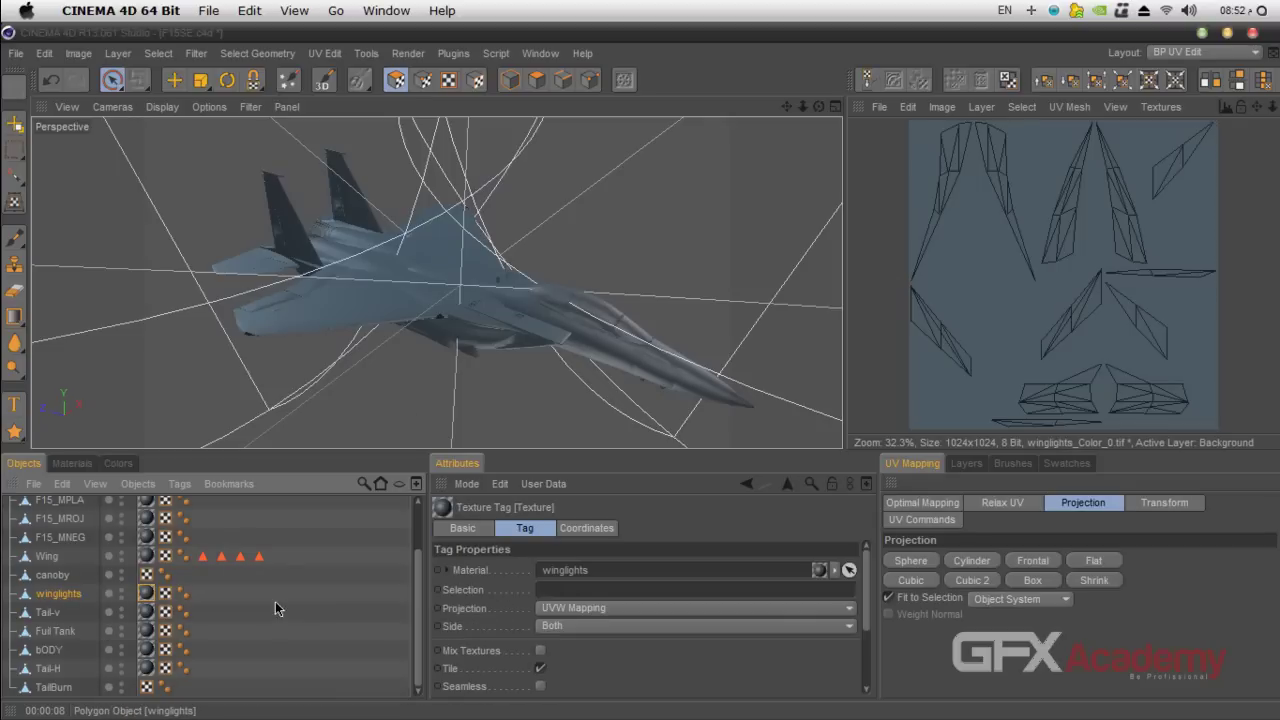
{"action": "key", "text": "Delete"}
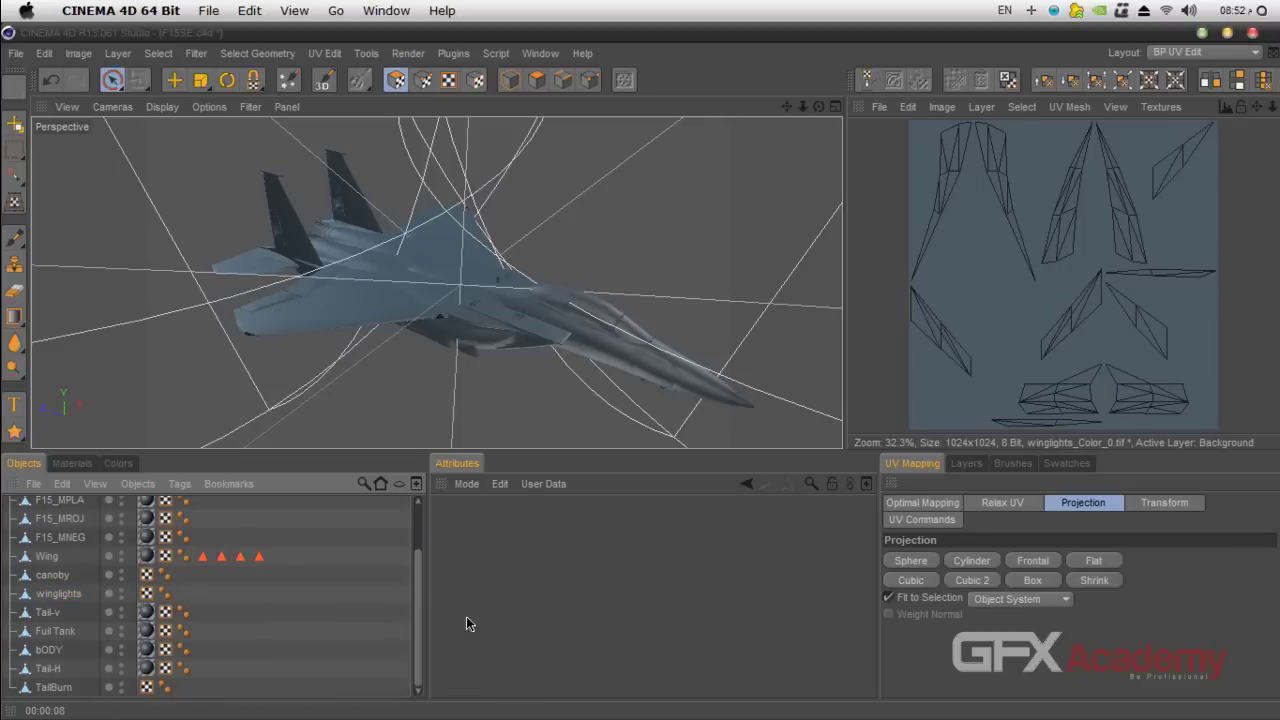
- Delete the texture tags of the F15_CUER, F15_MPLA, F15_MROJ and F15_MNEG objects together
{"action": "left_click_drag", "start_coordinate": [420, 619], "coordinate": [416, 551]}
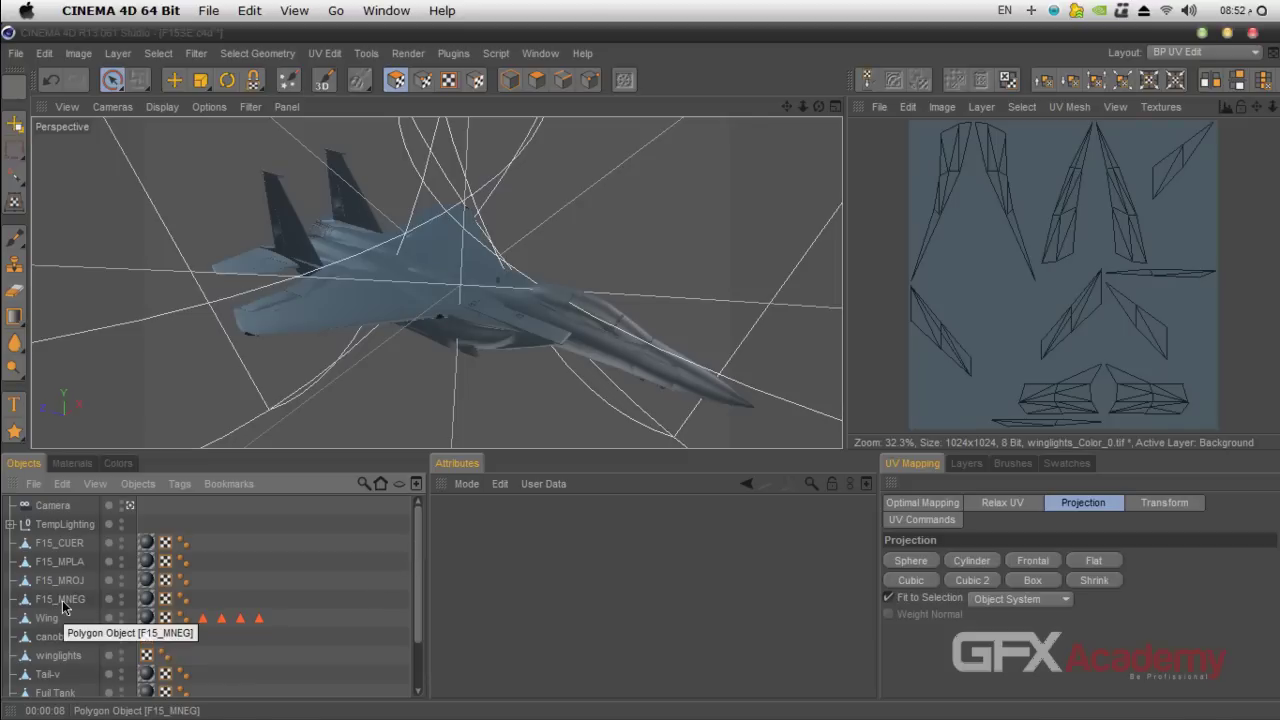
{"action": "left_click", "coordinate": [146, 599]}
{"action": "left_click", "coordinate": [146, 580], "text": "shift"}
{"action": "left_click", "coordinate": [146, 561], "text": "shift"}
{"action": "left_click", "coordinate": [147, 543], "text": "shift"}
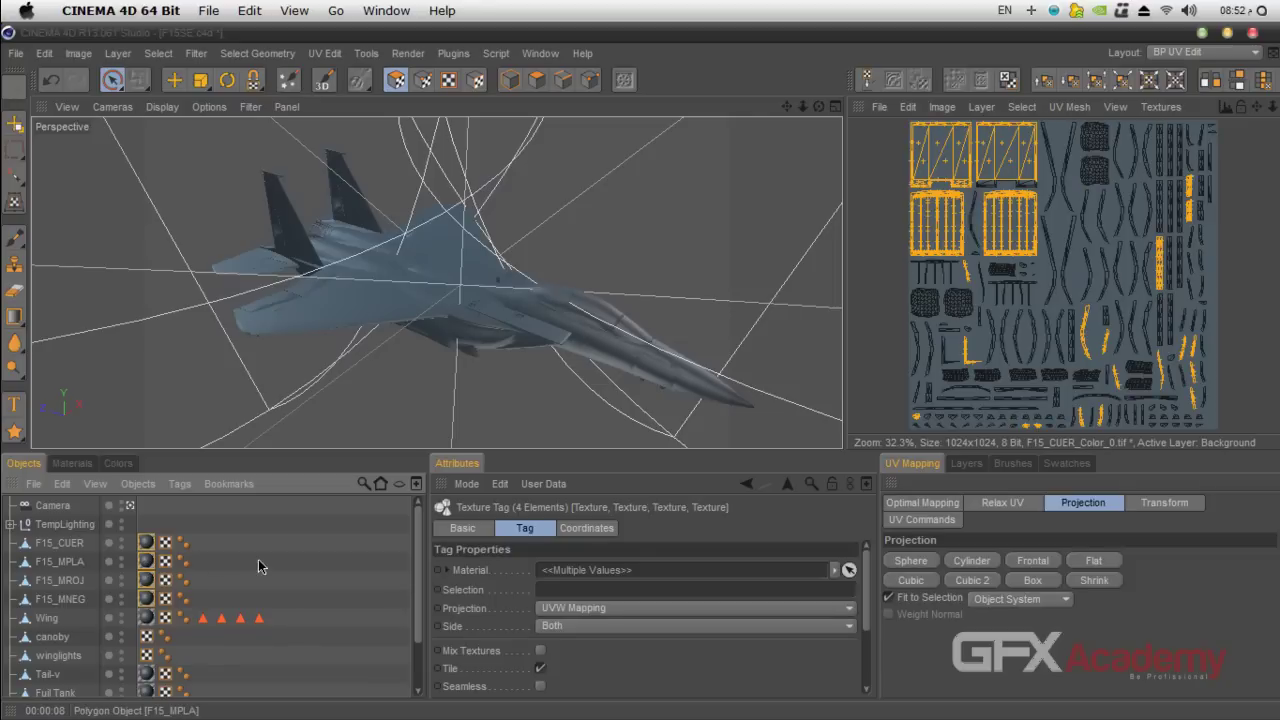
{"action": "key", "text": "Delete"}
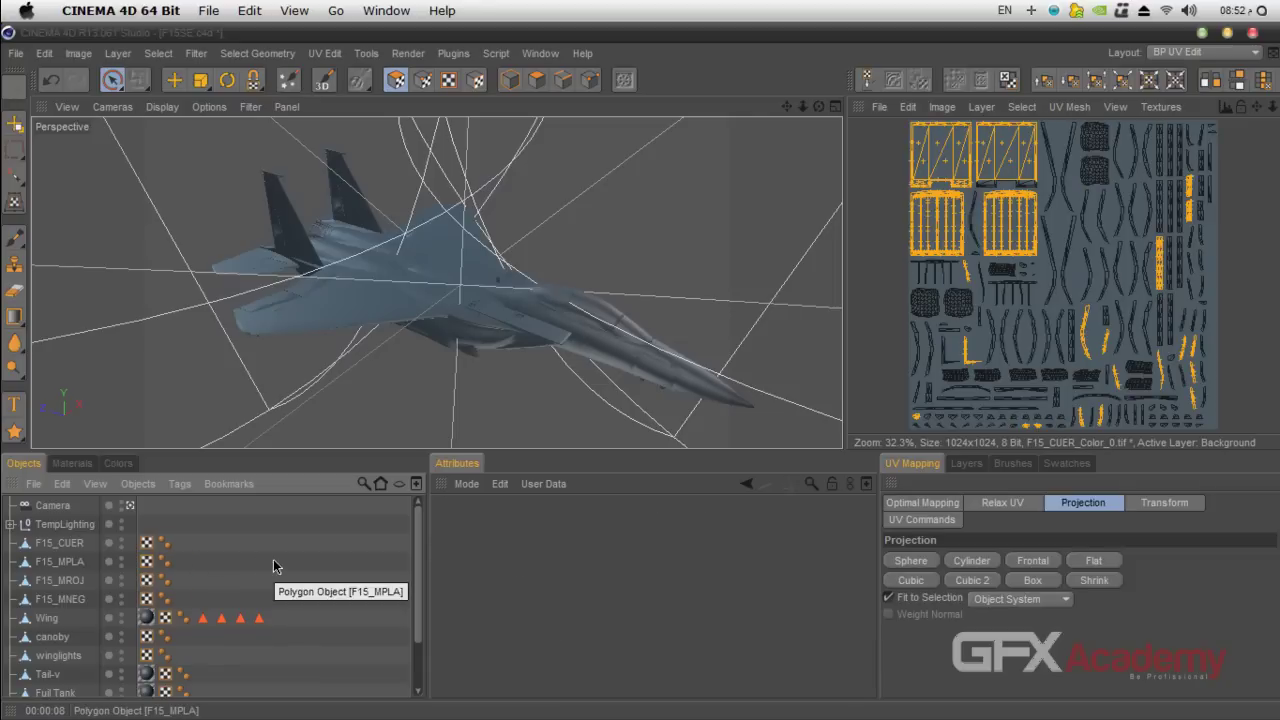
{"action": "scroll", "coordinate": [276, 566], "scroll_direction": "down", "scroll_amount": 3}
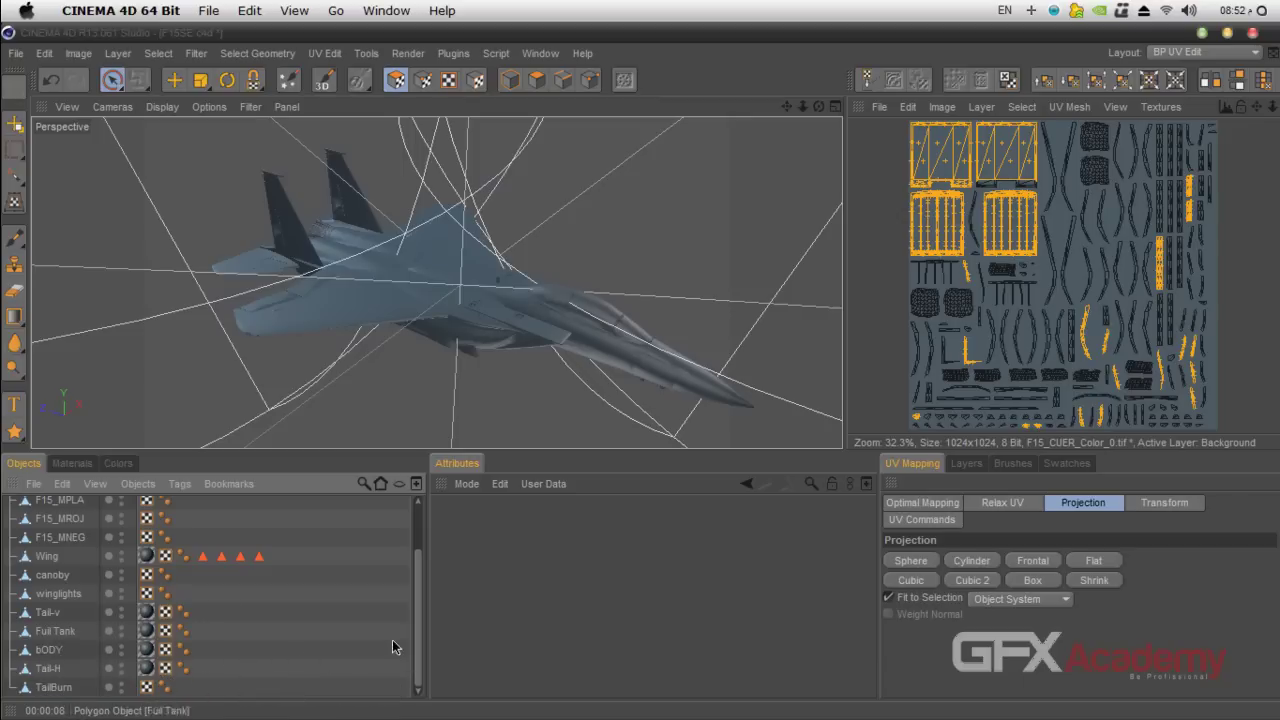
{"action": "scroll", "coordinate": [420, 584], "scroll_direction": "up", "scroll_amount": 3}
{"action": "left_click", "coordinate": [240, 618]}
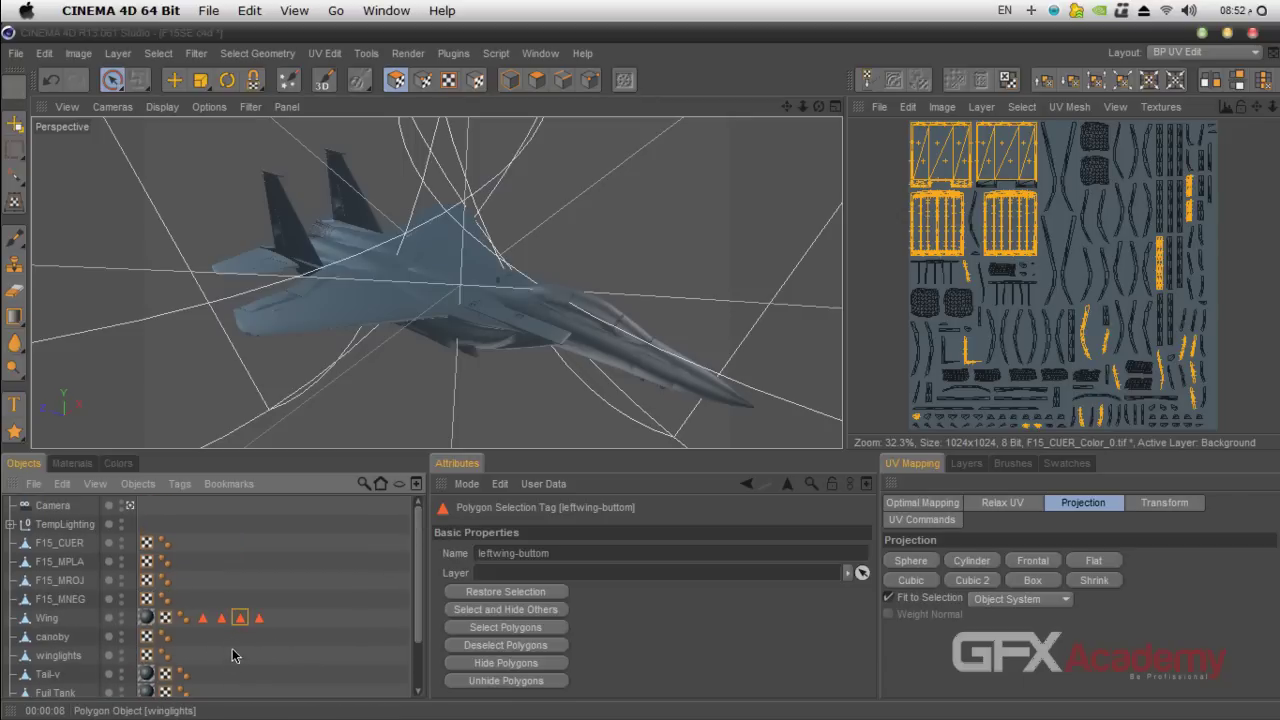
{"action": "left_click", "coordinate": [254, 660]}
{"action": "scroll", "coordinate": [254, 658], "scroll_direction": "down", "scroll_amount": 3}
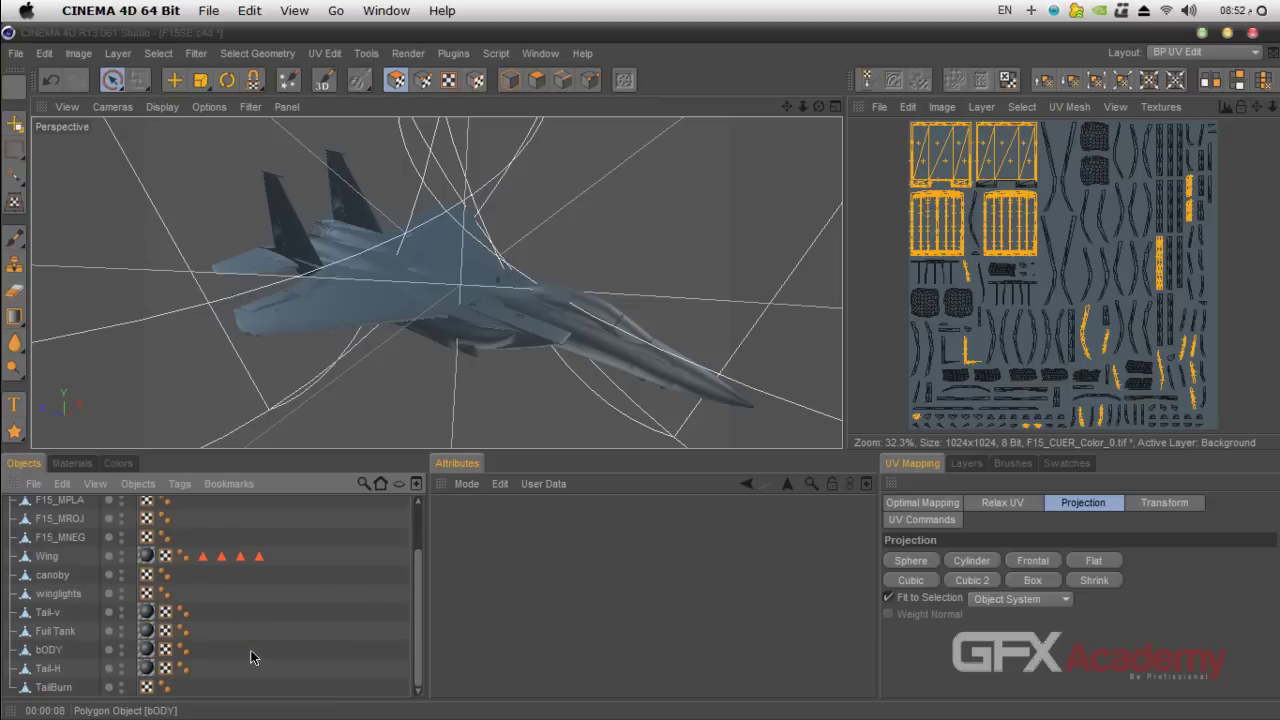
- Select the bODY object, render a preview of the perspective view, and clear the object selection
{"action": "left_click", "coordinate": [50, 650]}
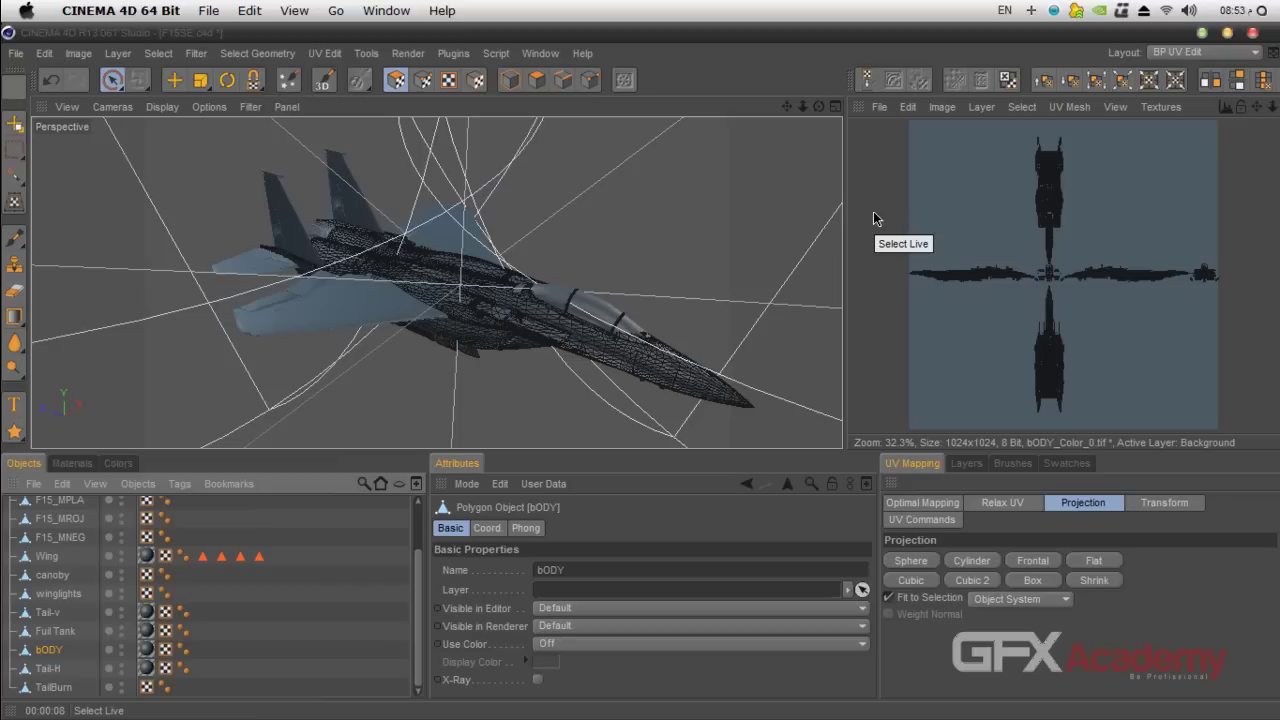
{"action": "key", "text": "super+r"}
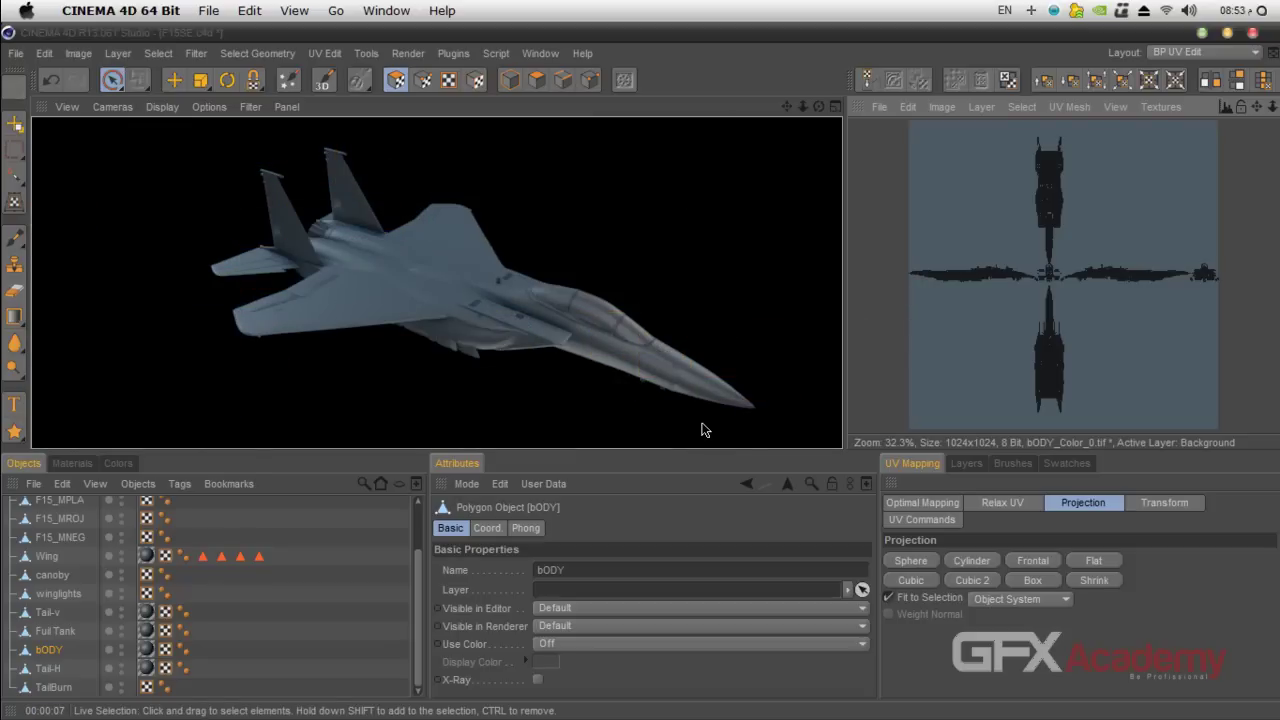
{"action": "left_click", "coordinate": [350, 639]}
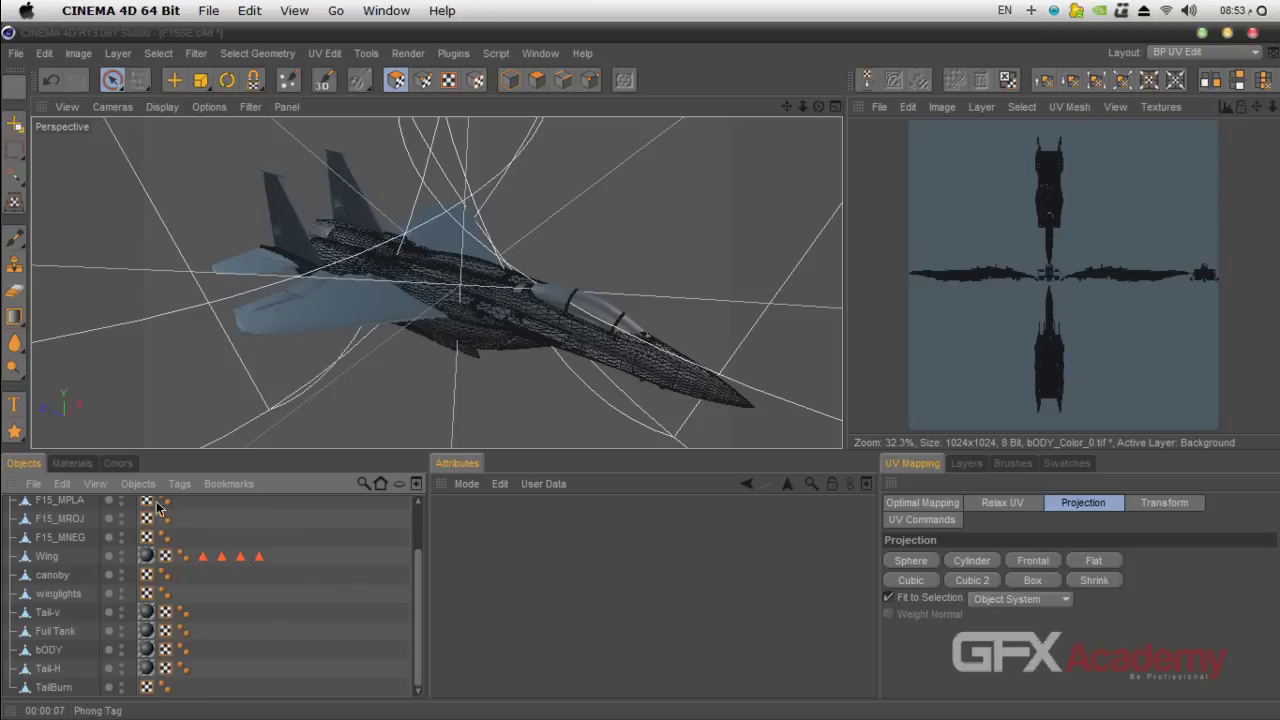
- Dock the Materials manager together with the Attributes manager and select the bODY material
{"action": "left_click", "coordinate": [72, 463]}
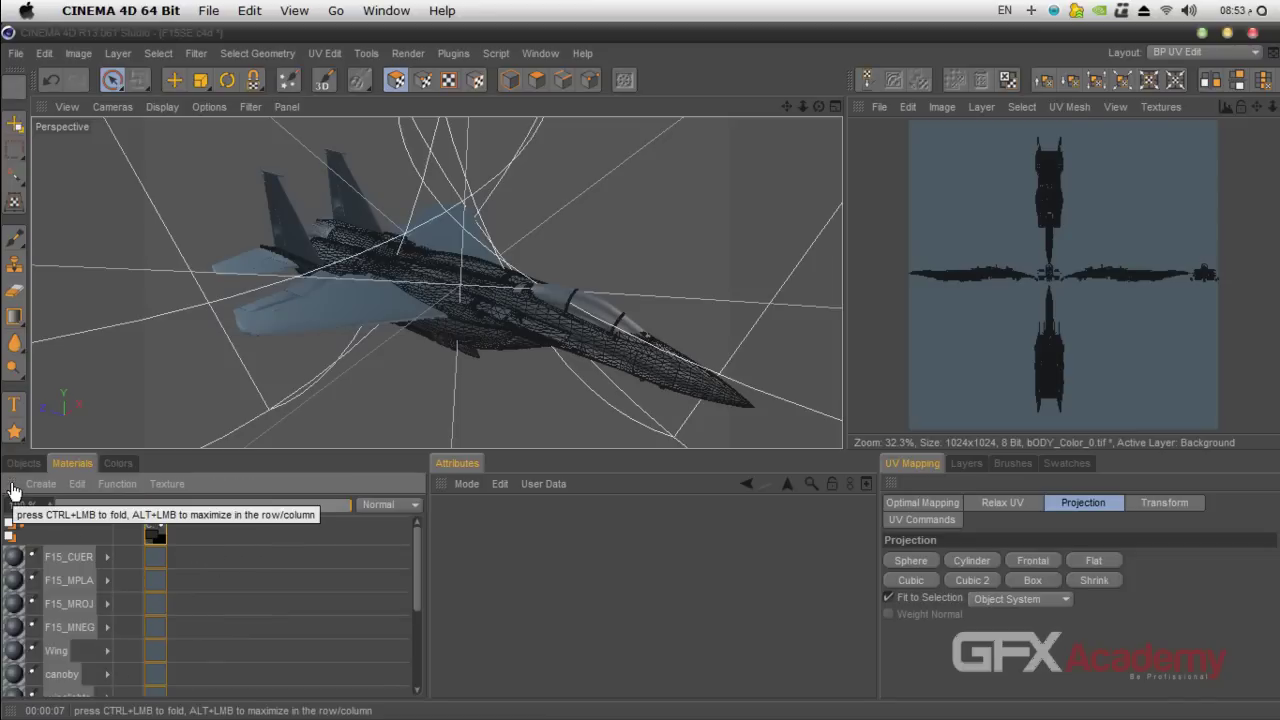
{"action": "left_click_drag", "start_coordinate": [12, 492], "coordinate": [455, 480]}
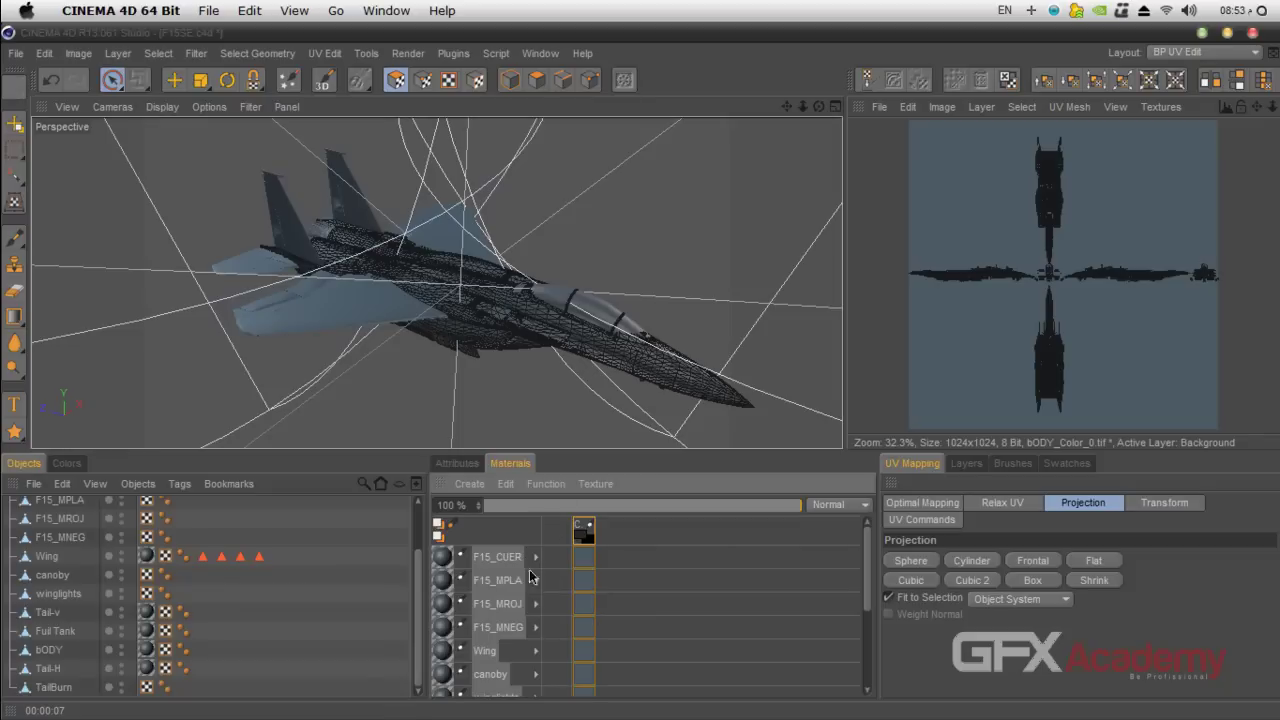
{"action": "scroll", "coordinate": [715, 682], "scroll_direction": "down", "scroll_amount": 3}
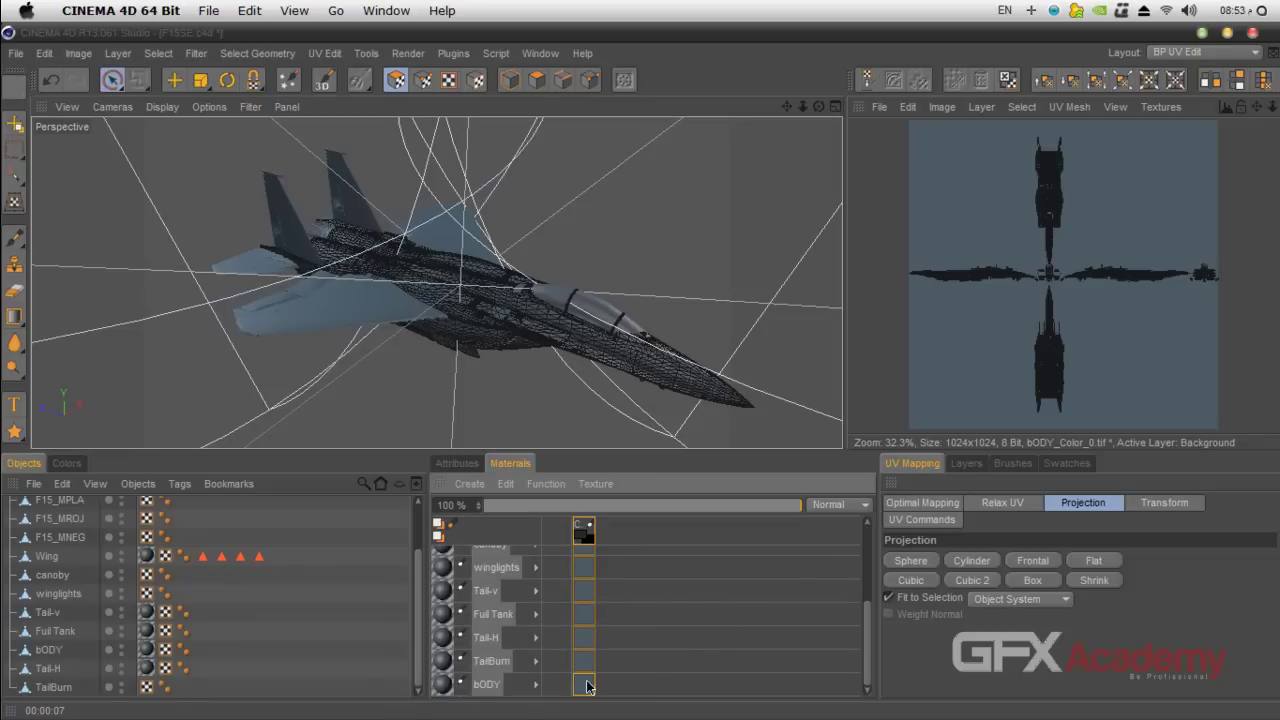
{"action": "left_click", "coordinate": [485, 687]}
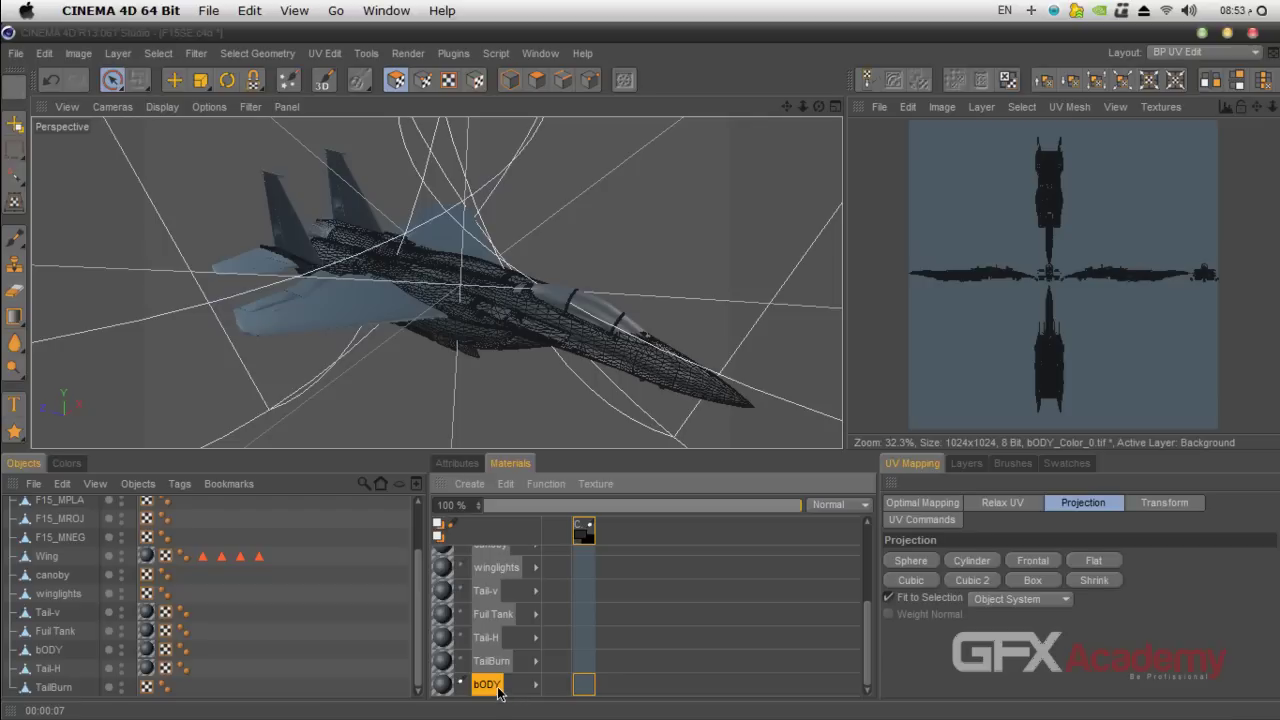
- Activate the colour textures of the different materials in turn to examine their UV meshes, ending on the bODY material's texture
{"action": "left_click", "coordinate": [584, 666]}
{"action": "left_click", "coordinate": [584, 637]}
{"action": "left_click", "coordinate": [583, 618]}
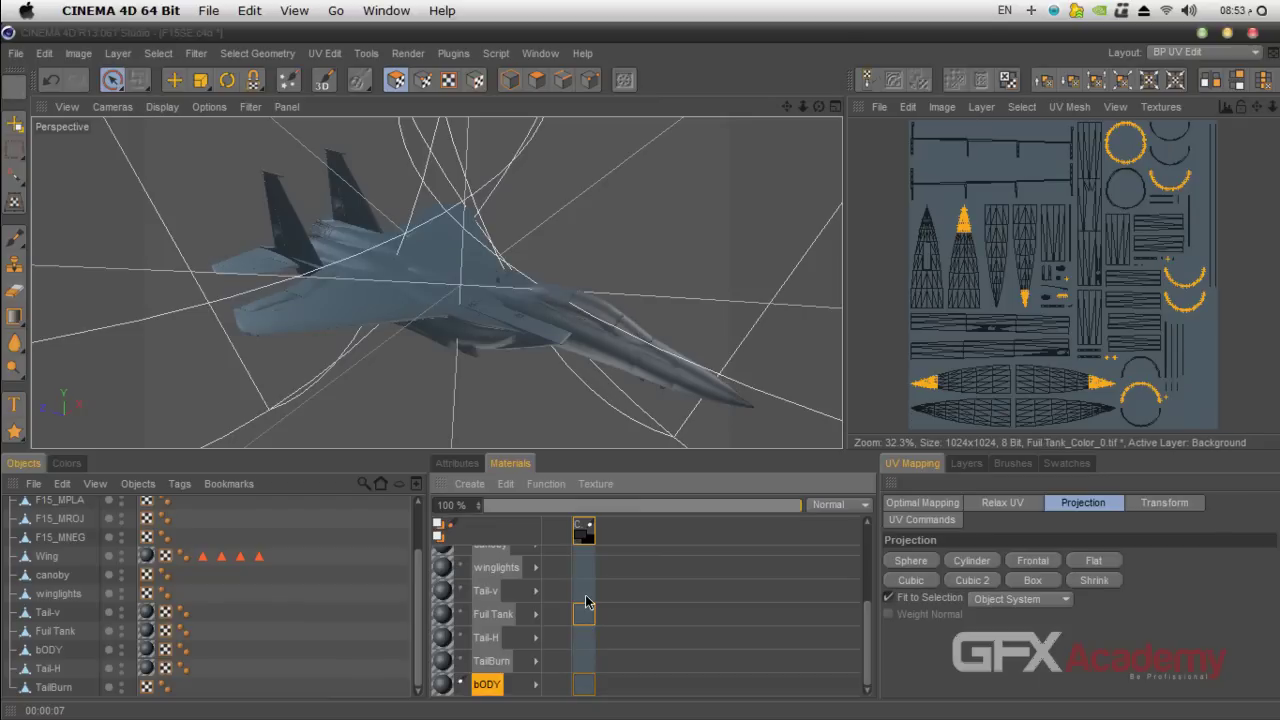
{"action": "left_click", "coordinate": [587, 597]}
{"action": "left_click", "coordinate": [587, 572]}
{"action": "left_click", "coordinate": [585, 549]}
{"action": "scroll", "coordinate": [713, 601], "scroll_direction": "up", "scroll_amount": 3}
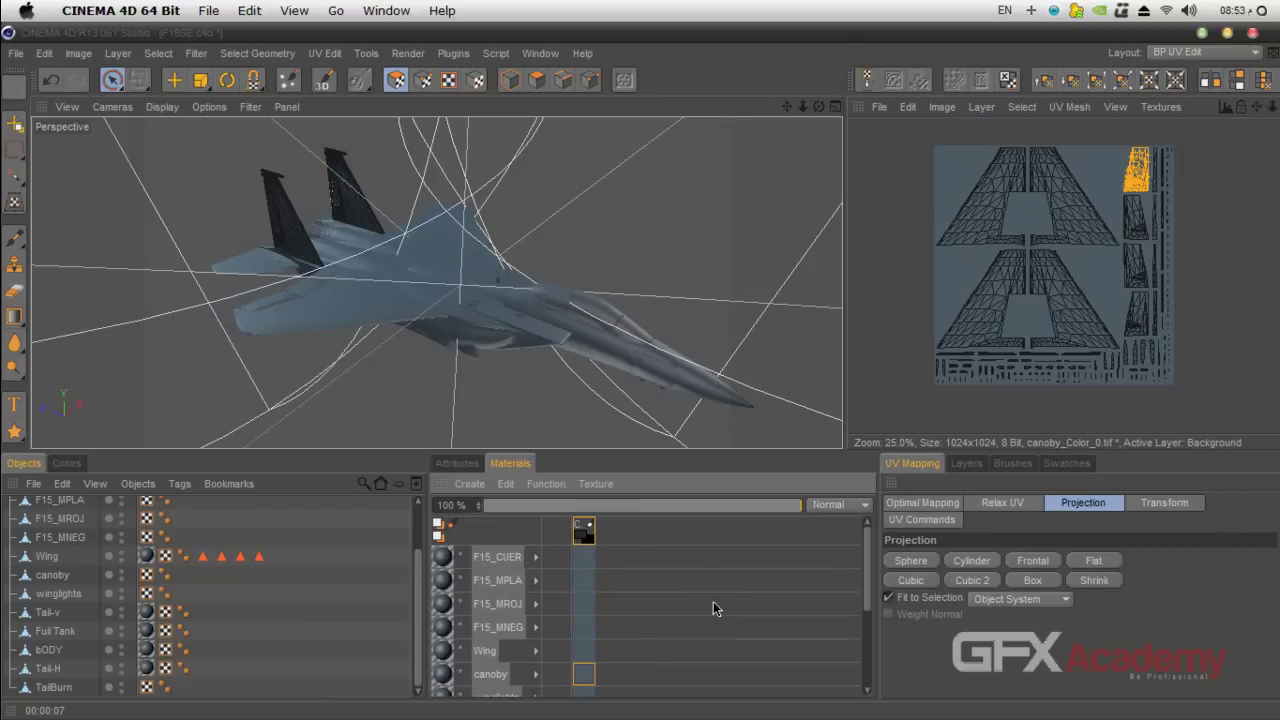
{"action": "left_click", "coordinate": [583, 556]}
{"action": "scroll", "coordinate": [600, 632], "scroll_direction": "down", "scroll_amount": 3}
{"action": "left_click", "coordinate": [586, 684]}
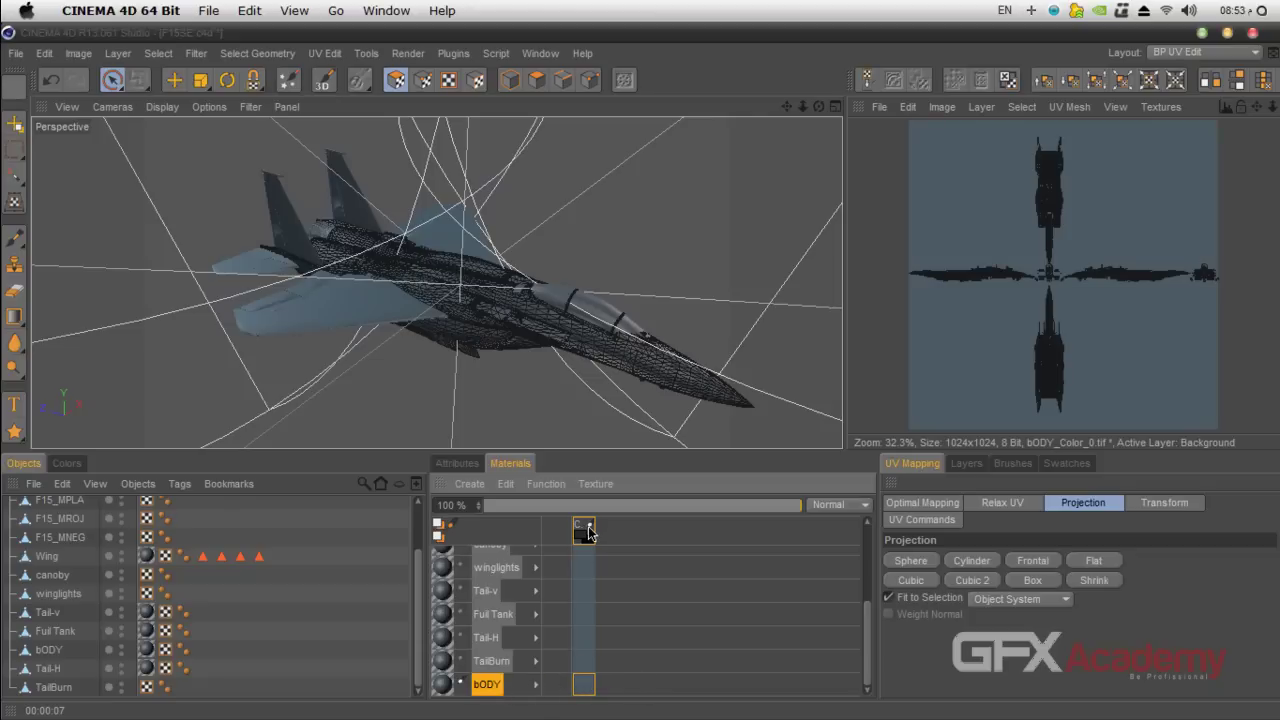
- Activate the Brush paint tool and display its colour settings for painting on the bODY texture
{"action": "left_click_drag", "start_coordinate": [818, 106], "coordinate": [785, 110]}
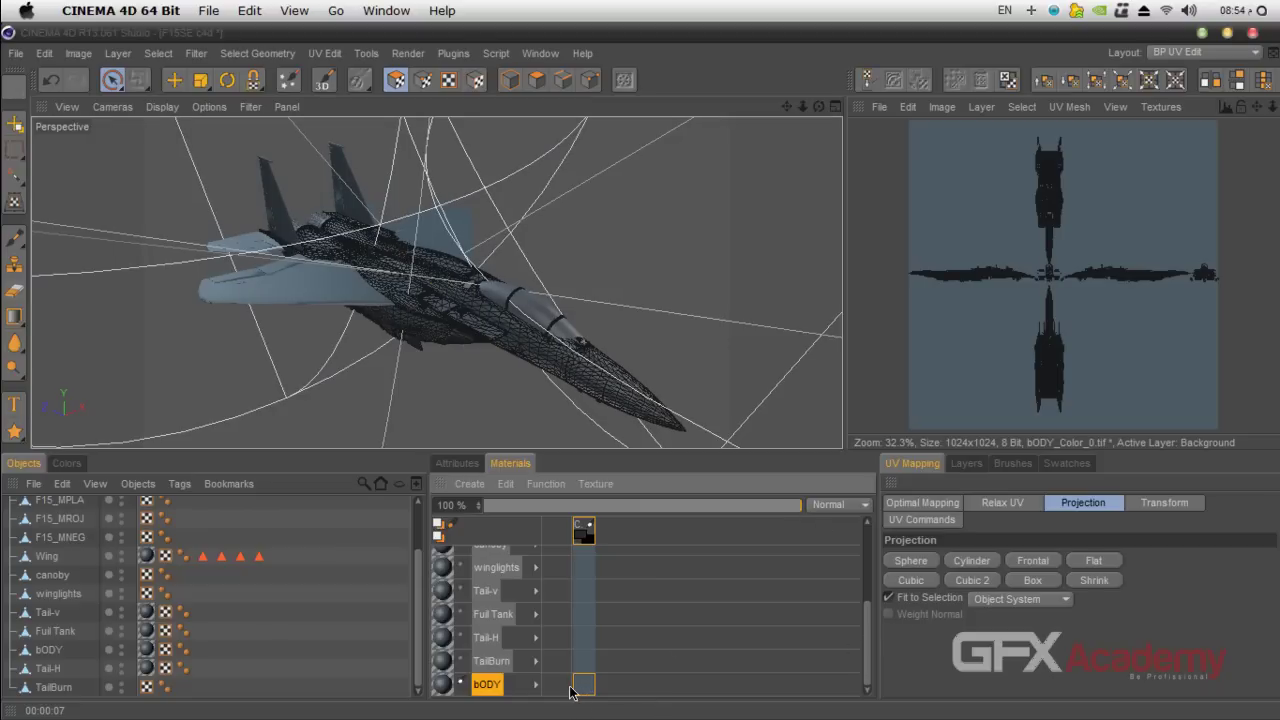
{"action": "left_click", "coordinate": [14, 238]}
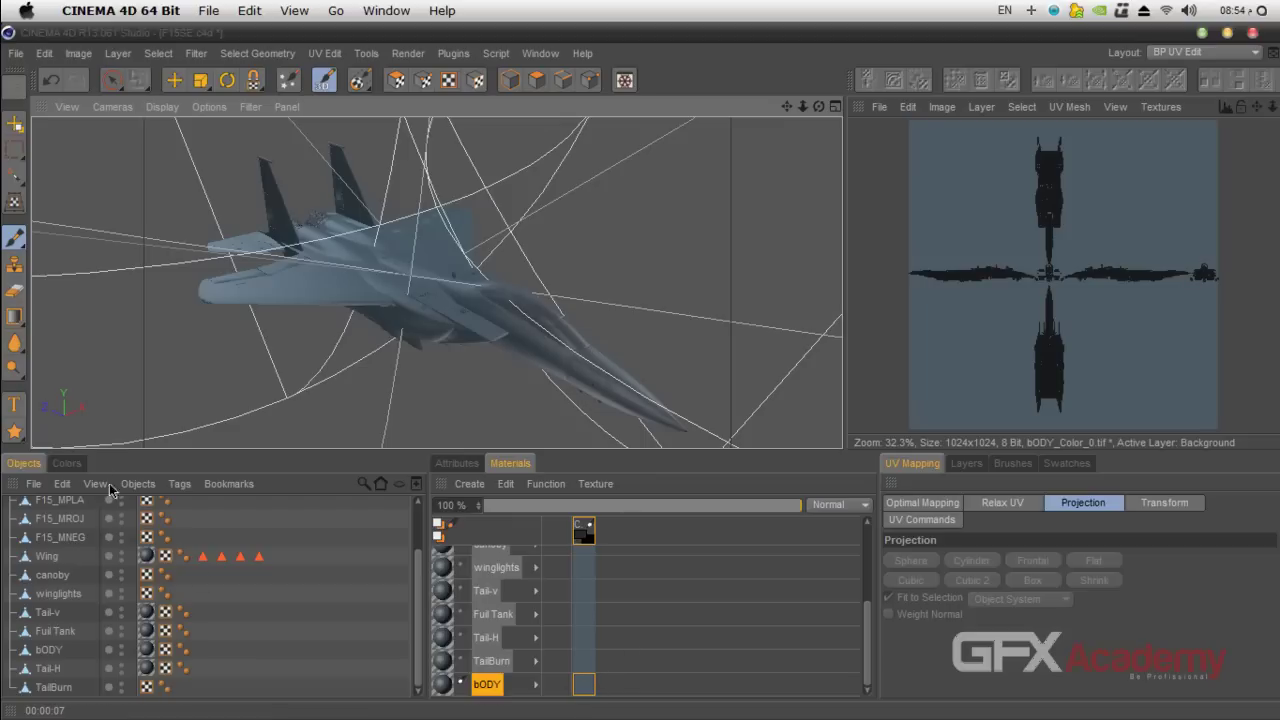
{"action": "left_click", "coordinate": [72, 463]}
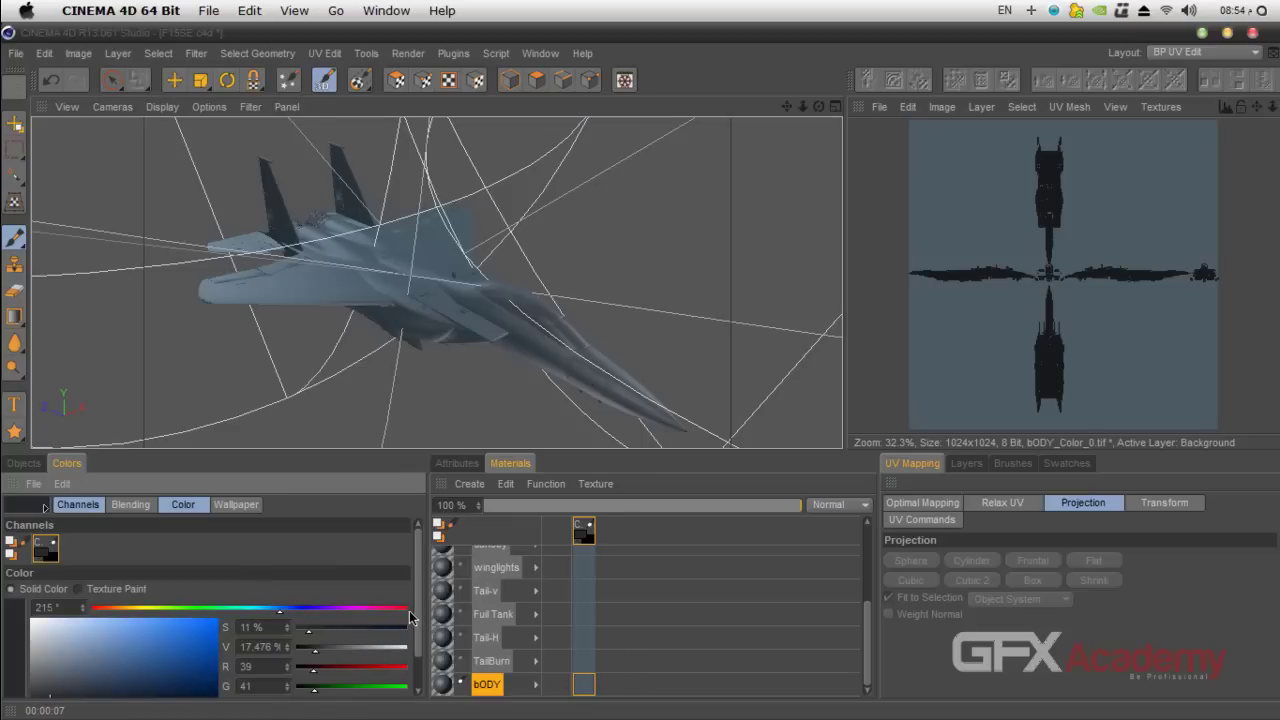
{"action": "scroll", "coordinate": [410, 617], "scroll_direction": "down", "scroll_amount": 2}
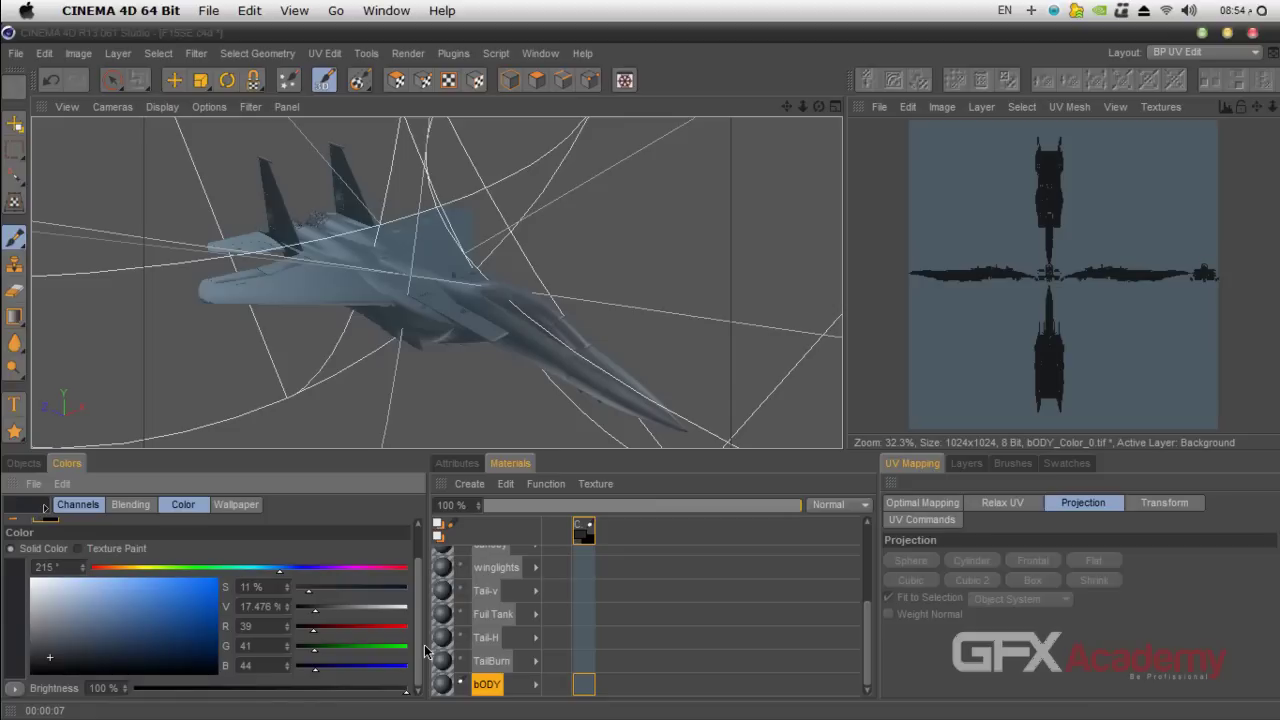
- Switch to the Startup (User) layout and set the colour of all four lights under TempLighting to grey, RGB 128, 128, 128
{"action": "left_click", "coordinate": [1229, 51]}
{"action": "left_click", "coordinate": [1207, 168]}
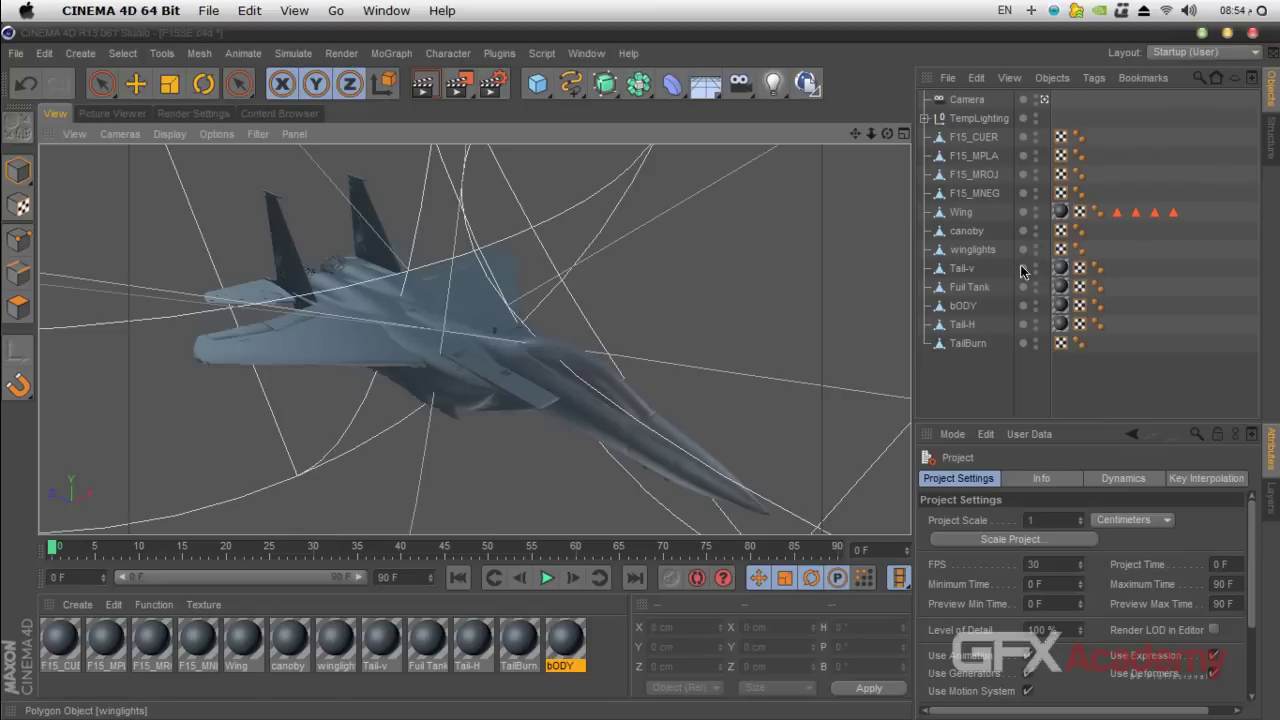
{"action": "left_click", "coordinate": [925, 118]}
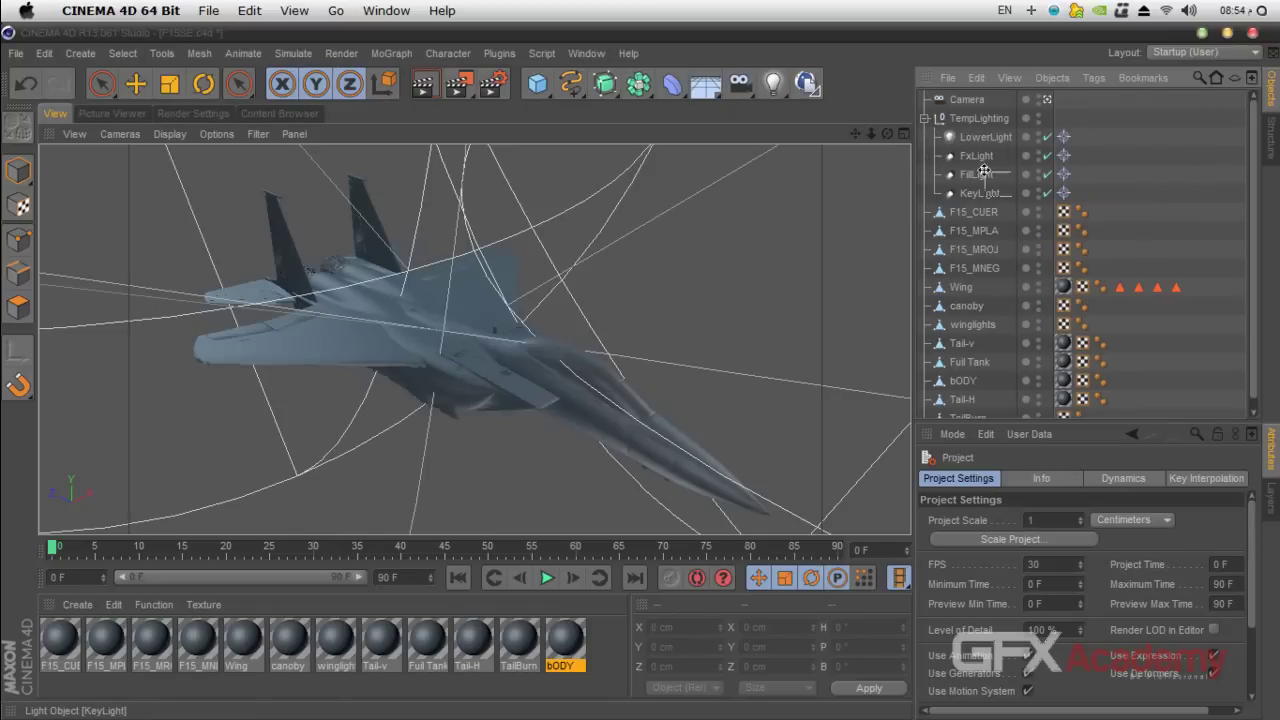
{"action": "left_click_drag", "start_coordinate": [1012, 196], "coordinate": [966, 131]}
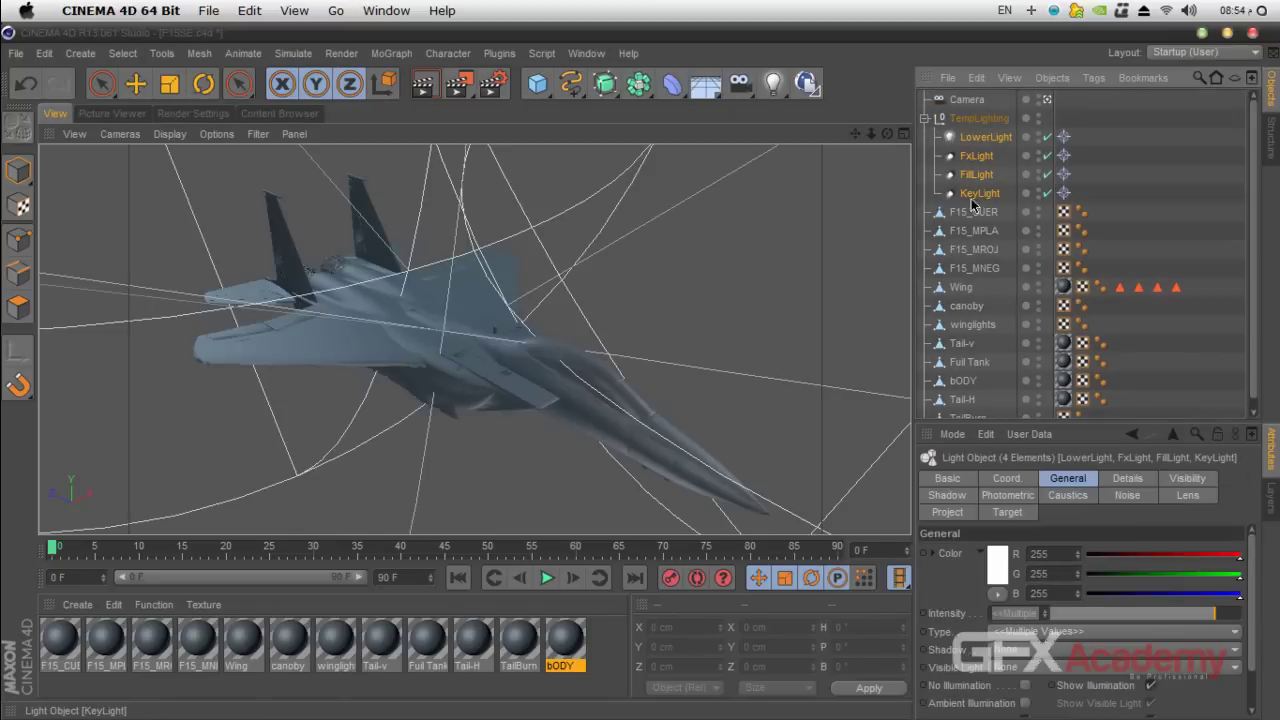
{"action": "left_click", "coordinate": [1002, 568]}
{"action": "left_click_drag", "start_coordinate": [903, 560], "coordinate": [871, 552]}
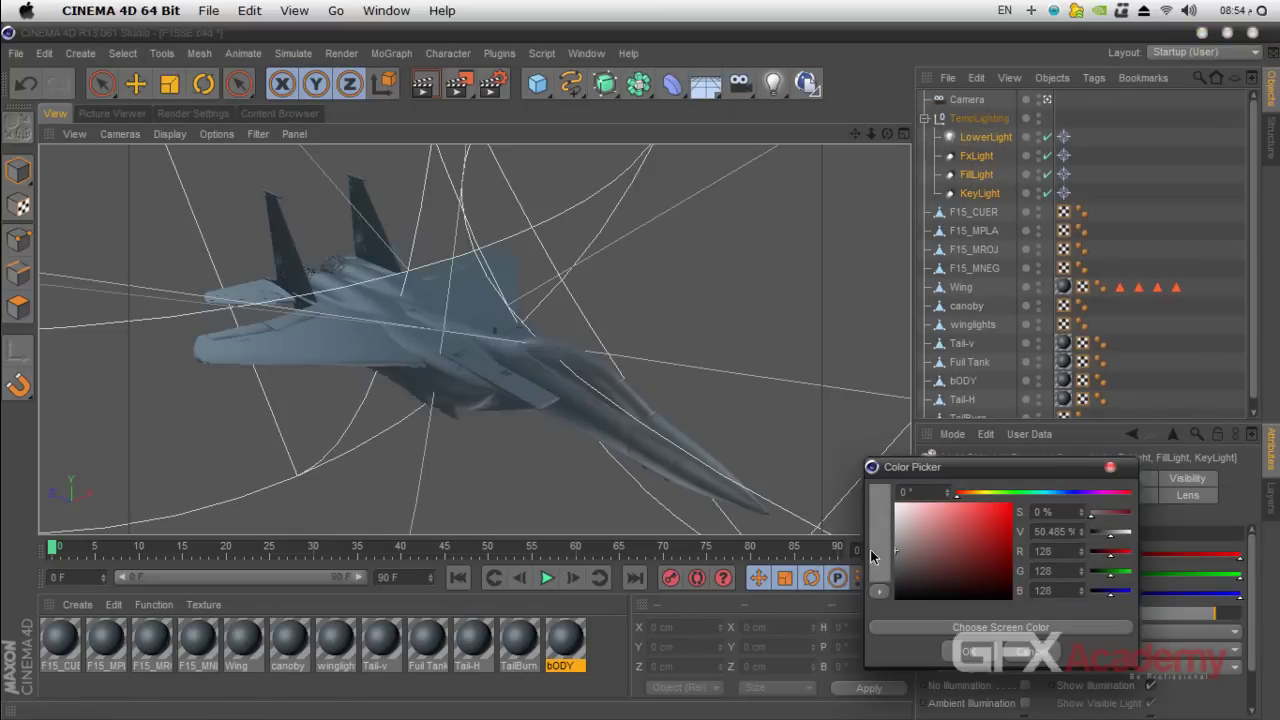
{"action": "left_click", "coordinate": [957, 655]}
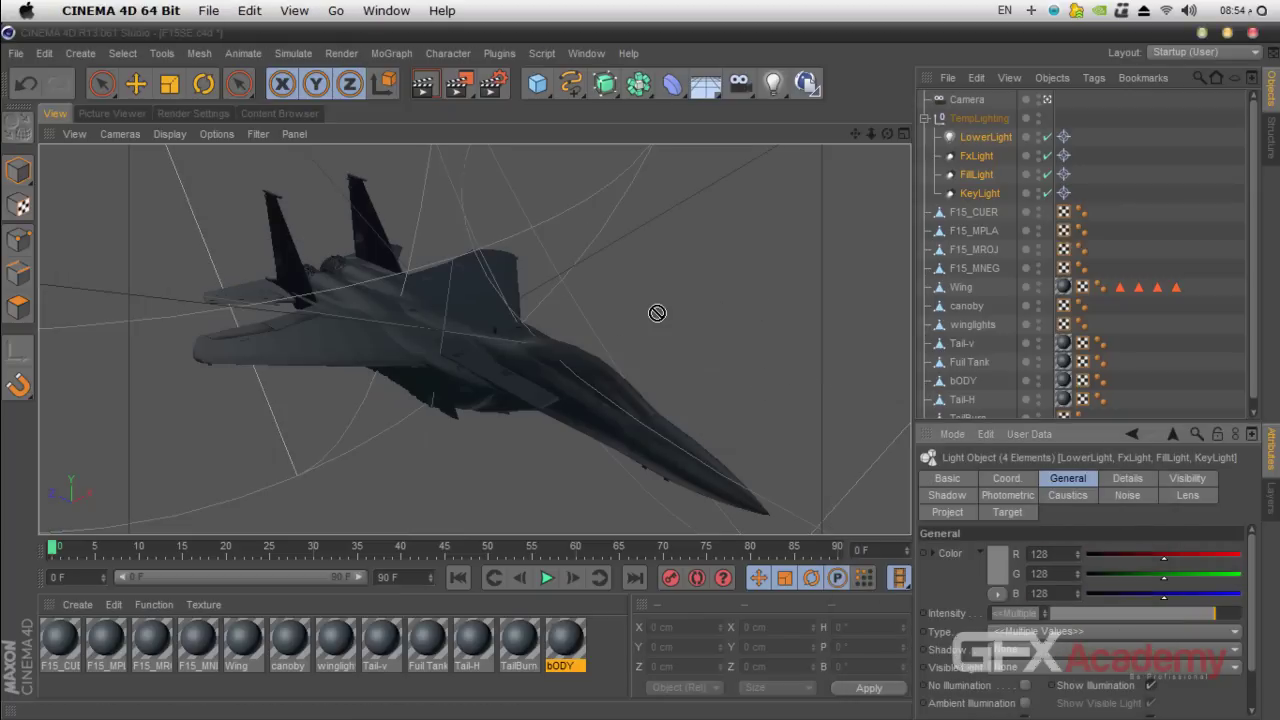
- Render previews of the dimmed jet in the viewport, from the current angle and from a lower side angle
{"action": "key", "text": "ctrl+r"}
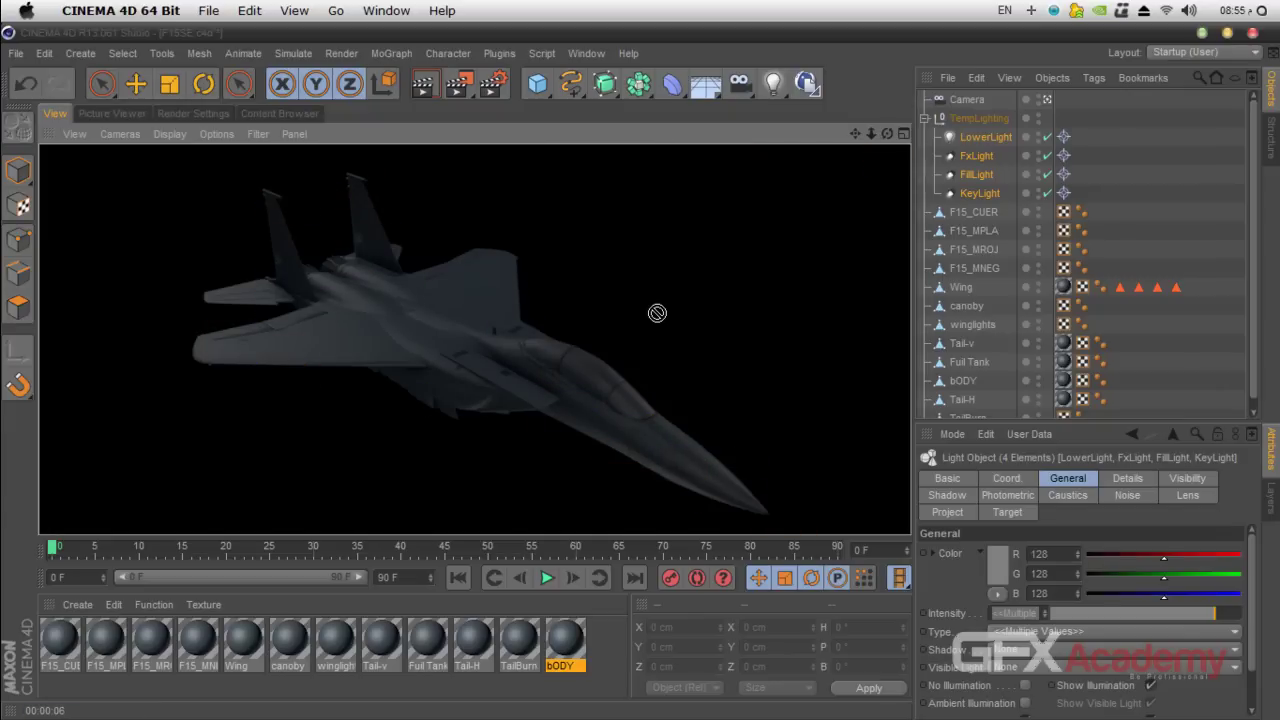
{"action": "left_click", "coordinate": [1150, 220]}
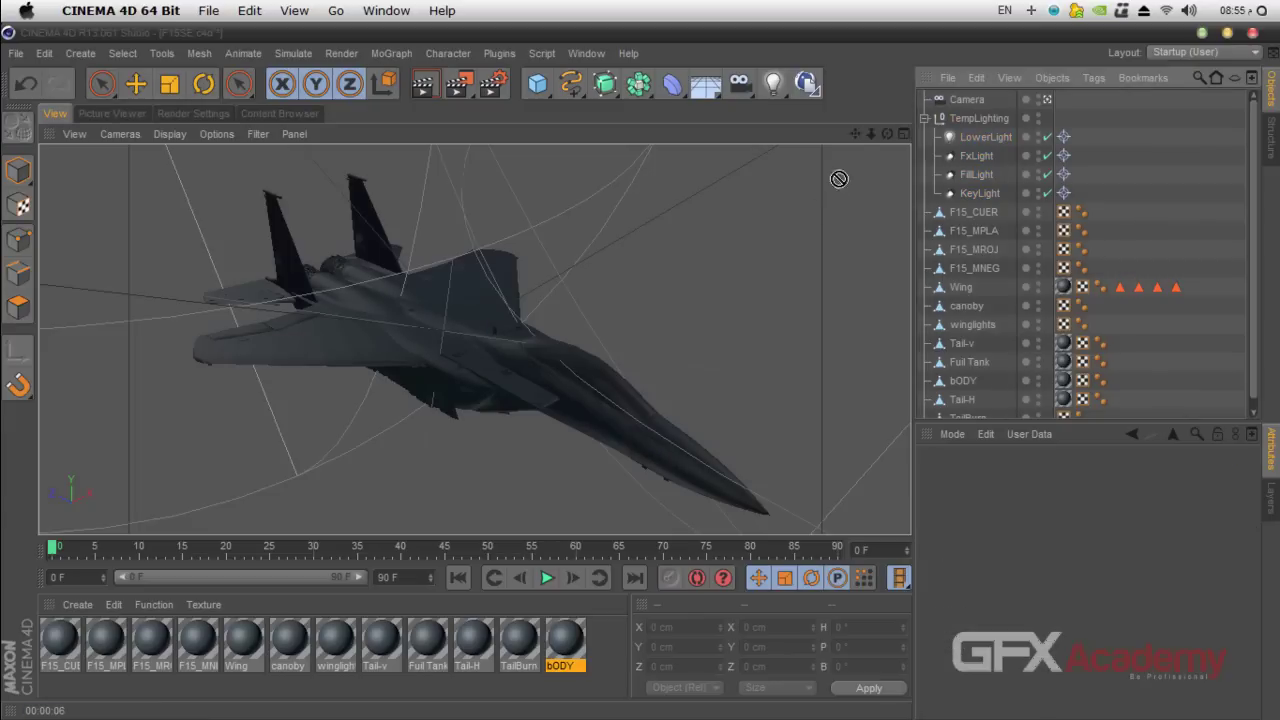
{"action": "left_click_drag", "start_coordinate": [887, 133], "coordinate": [900, 65]}
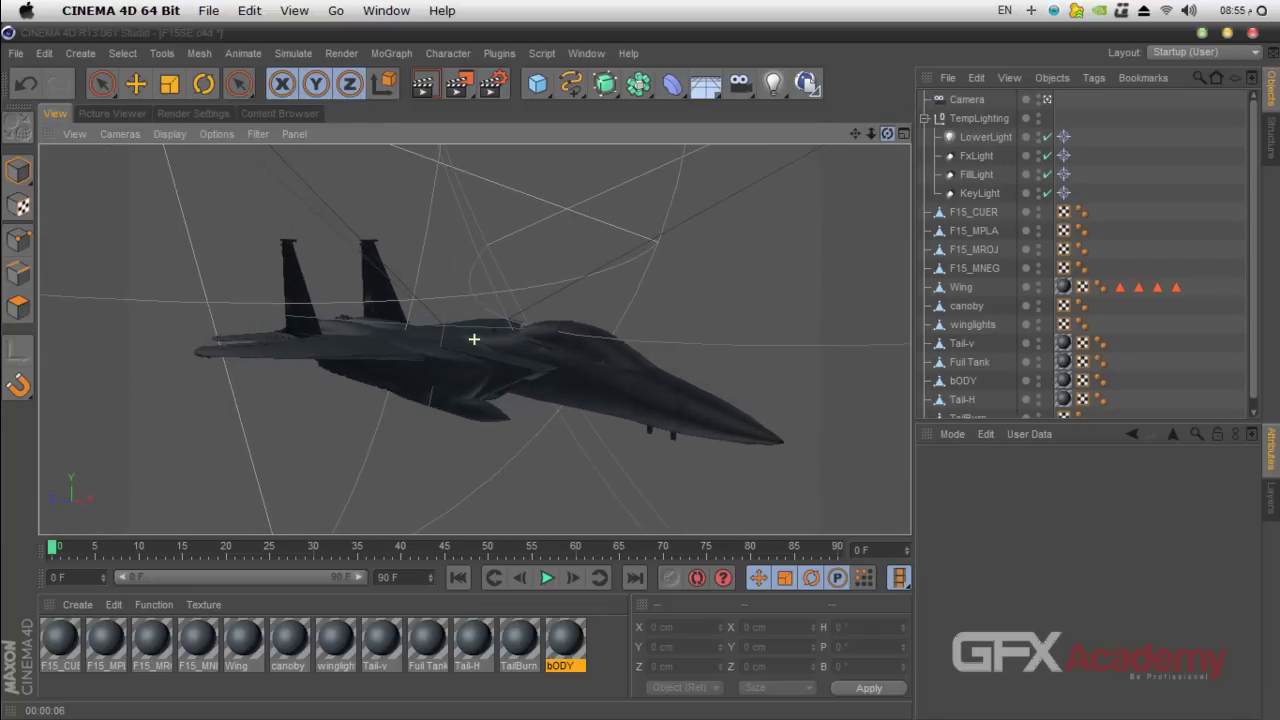
{"action": "left_click", "coordinate": [229, 136]}
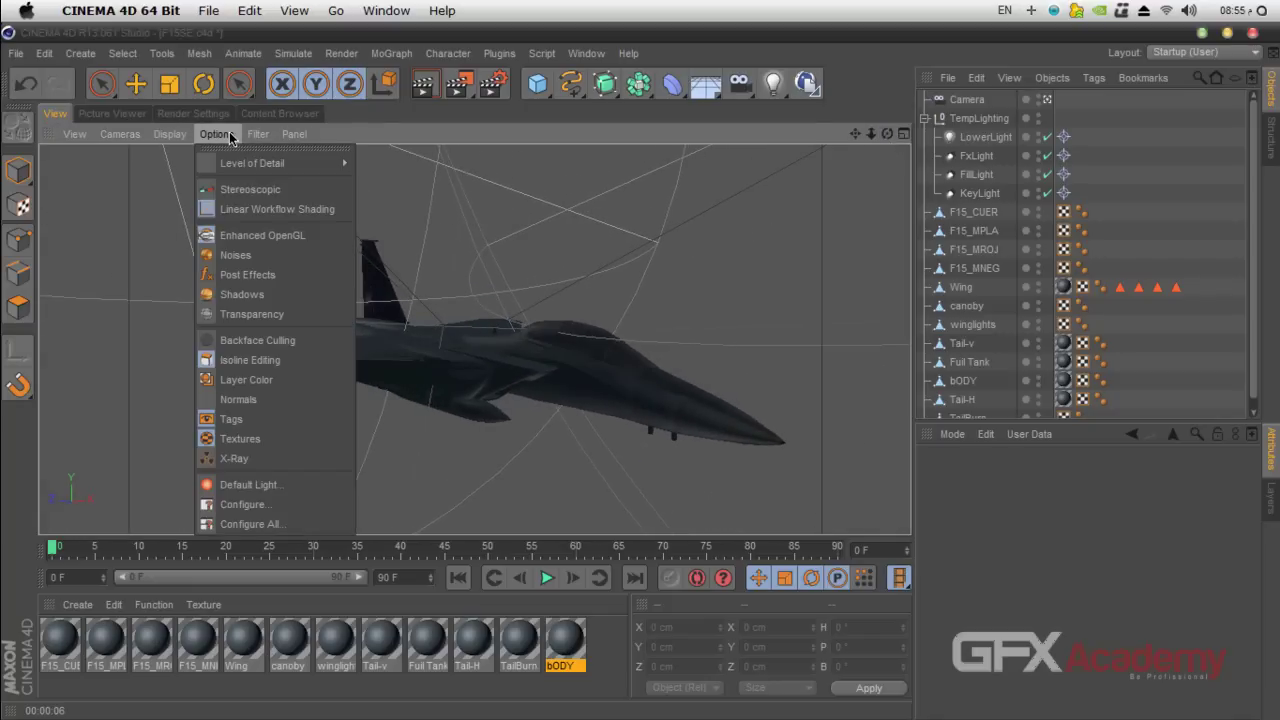
{"action": "left_click", "coordinate": [229, 136]}
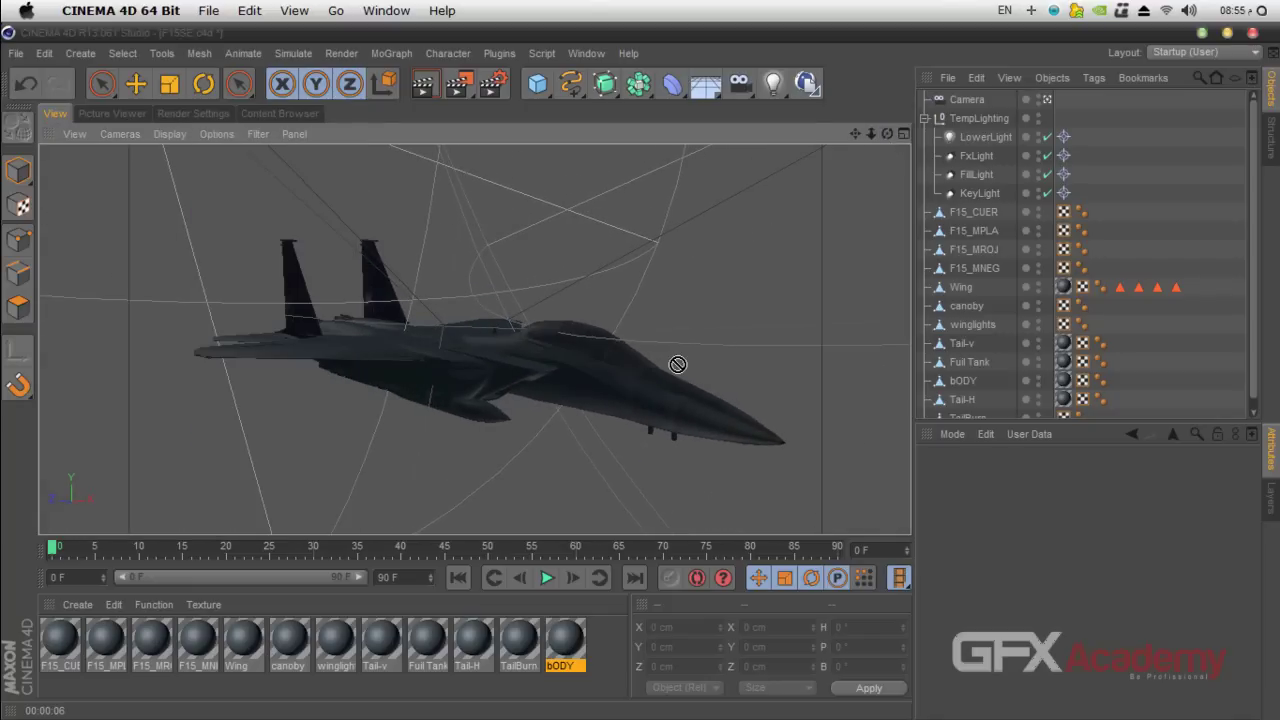
{"action": "key", "text": "ctrl+r"}
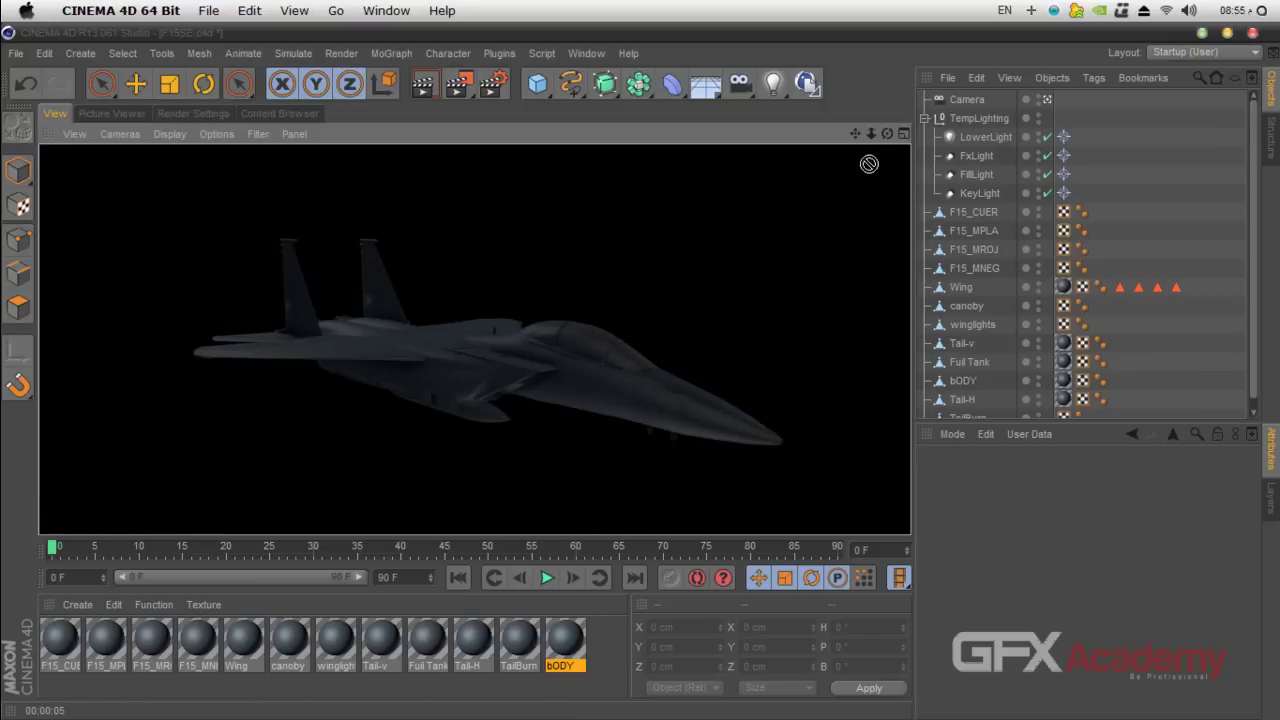
- Render the jet from a side-on angle to the Picture Viewer and examine the tail, wings and nose in the image
{"action": "mouse_move", "coordinate": [887, 133]}
{"action": "left_mouse_down"}
{"action": "mouse_move", "coordinate": [990, 190]}
{"action": "mouse_move", "coordinate": [910, 135]}
{"action": "left_mouse_up"}
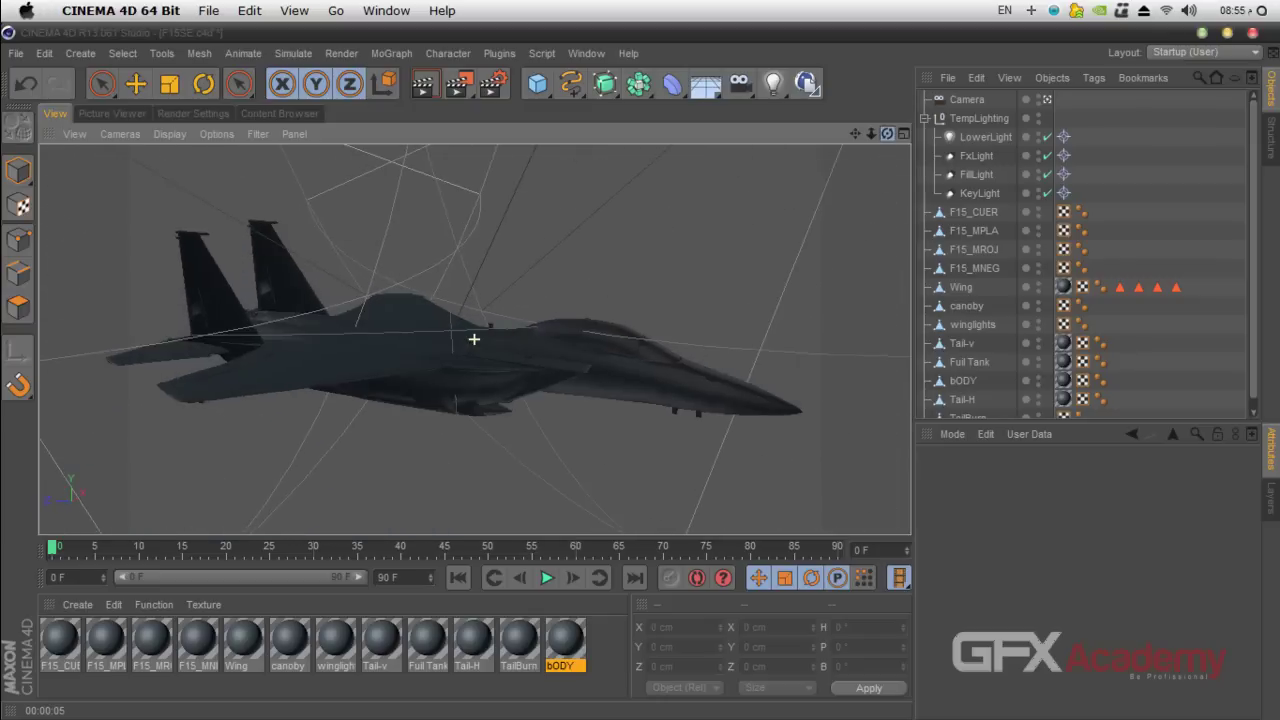
{"action": "left_click", "coordinate": [457, 83]}
{"action": "left_click_drag", "start_coordinate": [607, 416], "coordinate": [540, 372]}
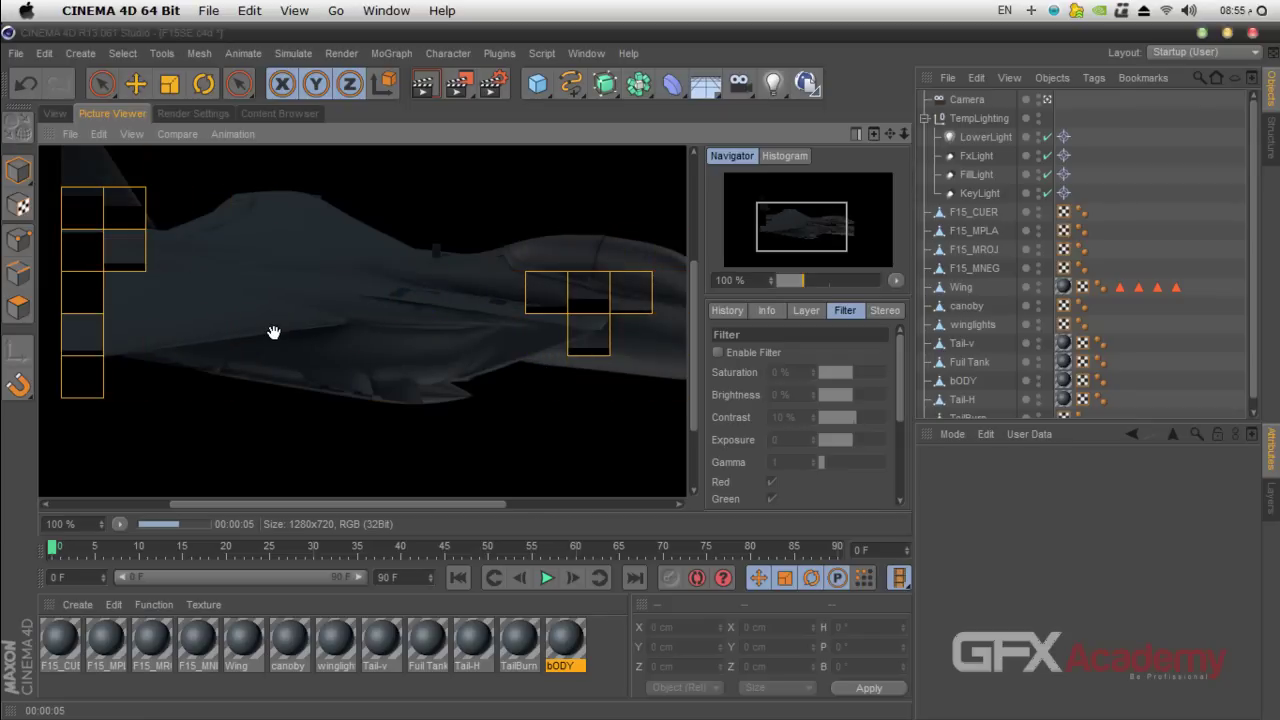
{"action": "left_click_drag", "start_coordinate": [274, 334], "coordinate": [438, 367]}
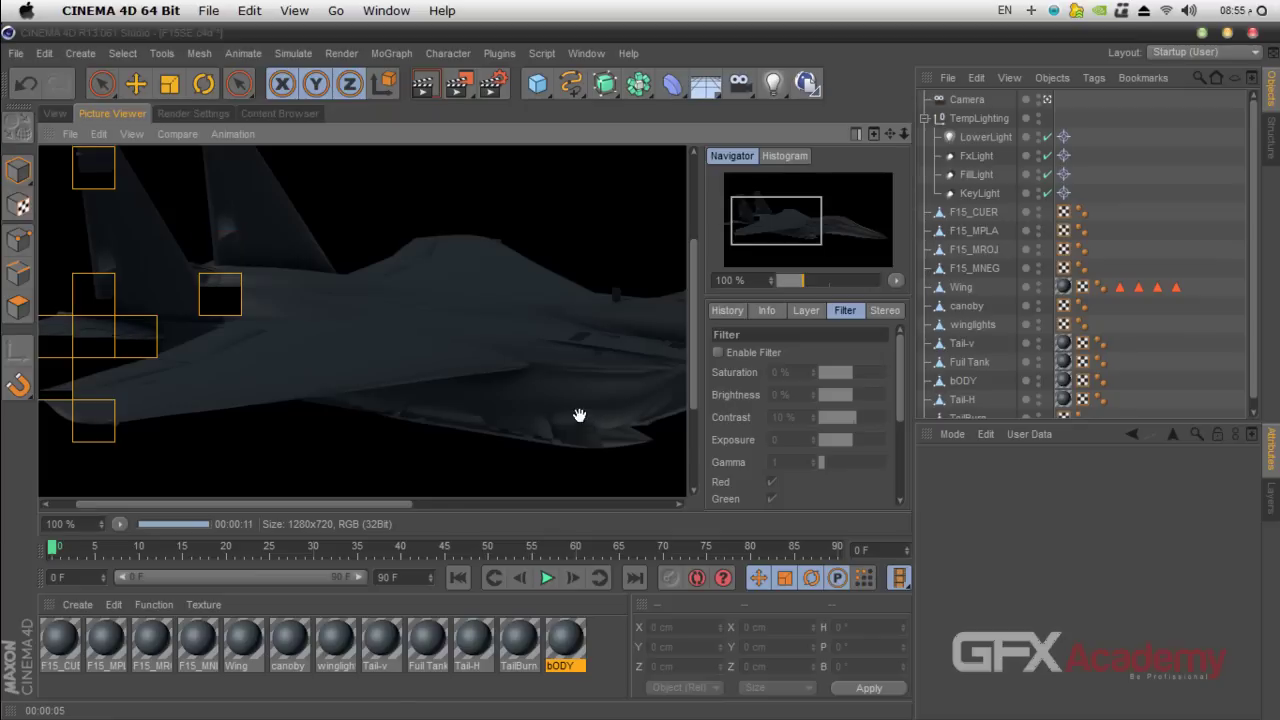
{"action": "left_click_drag", "start_coordinate": [580, 417], "coordinate": [363, 359]}
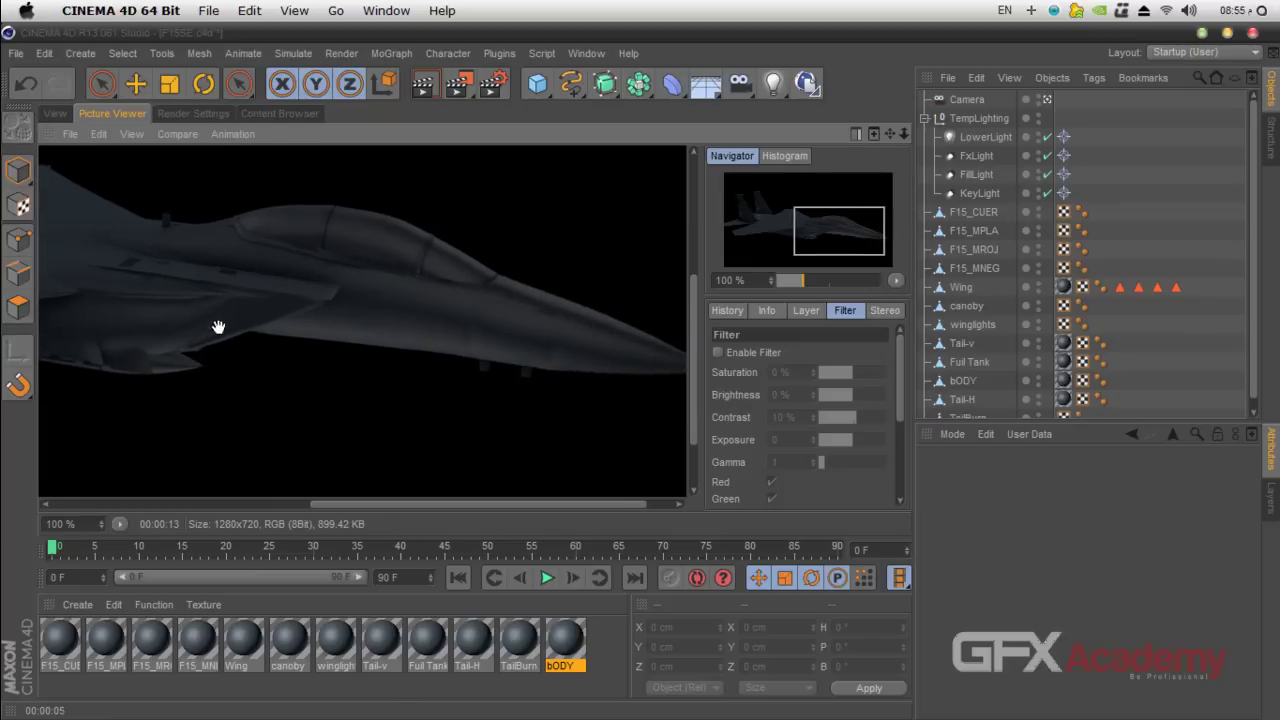
- Examine the jet's wing and mid-fuselage in the rendered image and return to the 3D view
{"action": "left_click_drag", "start_coordinate": [251, 316], "coordinate": [317, 357]}
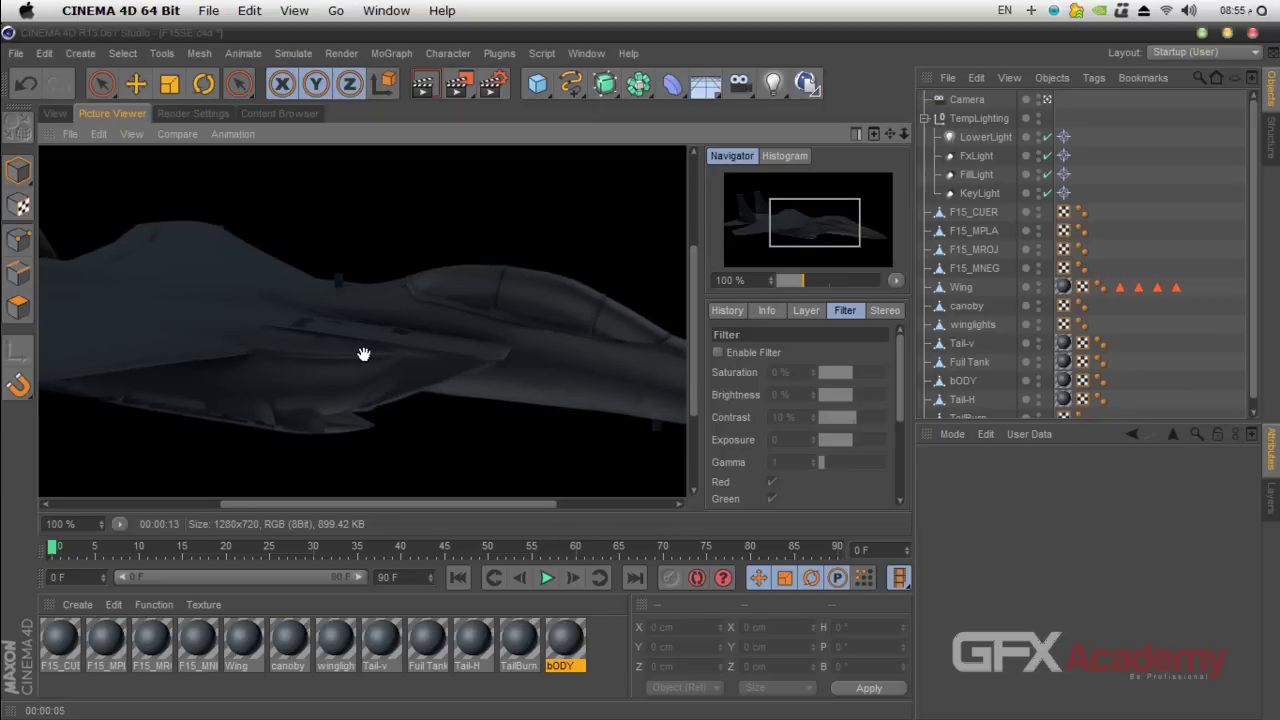
{"action": "left_click_drag", "start_coordinate": [454, 357], "coordinate": [476, 379]}
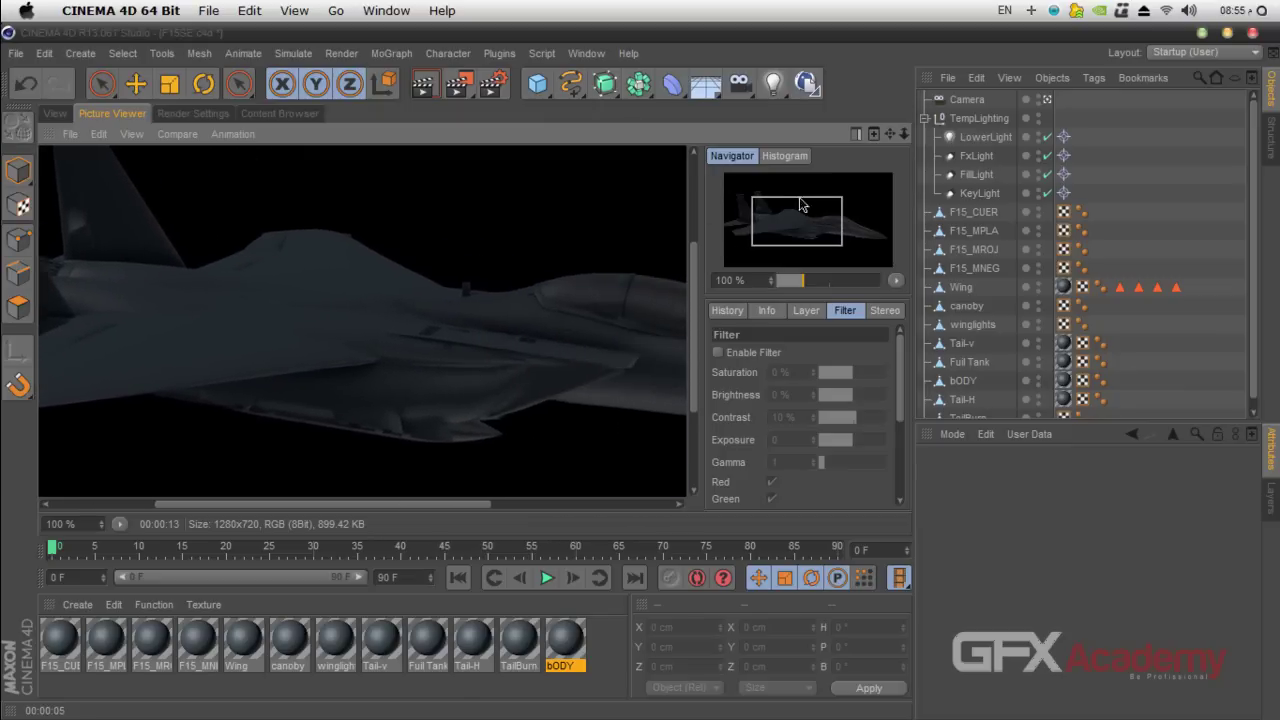
{"action": "left_click", "coordinate": [60, 116]}
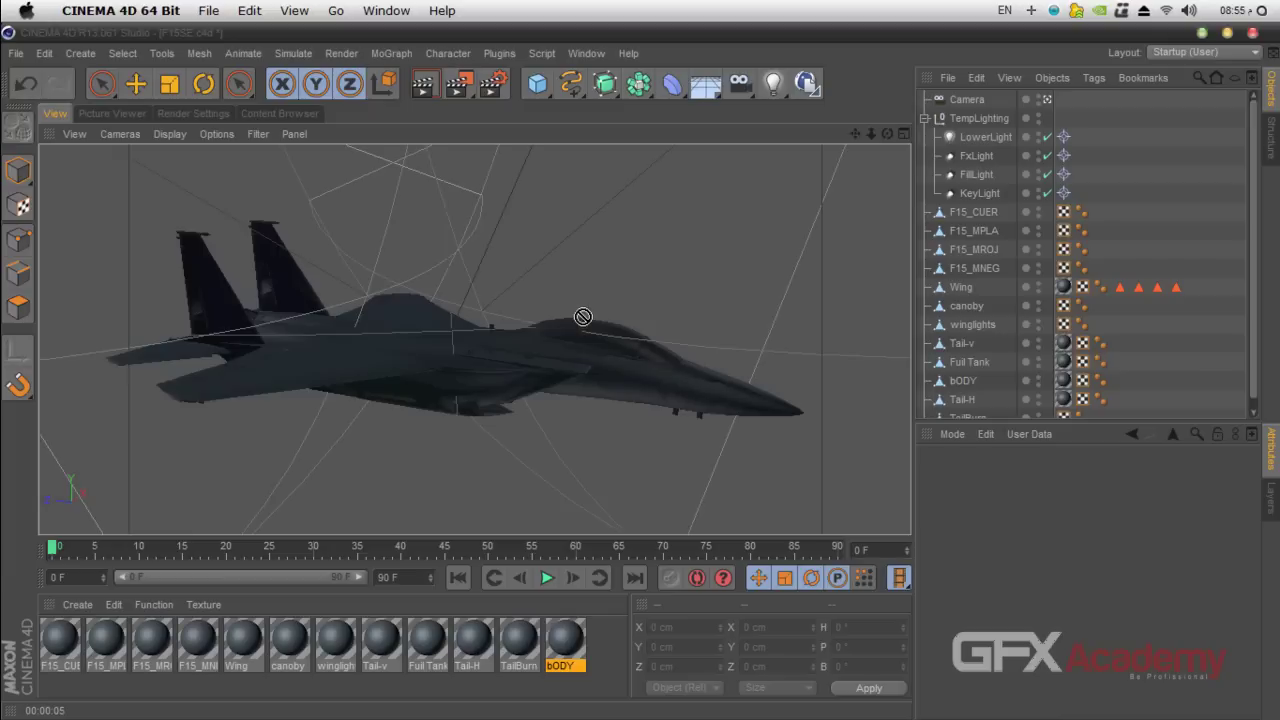
- Switch to the BP UV Edit layout and collapse the TempLighting group in the object list
{"action": "left_click", "coordinate": [1228, 54]}
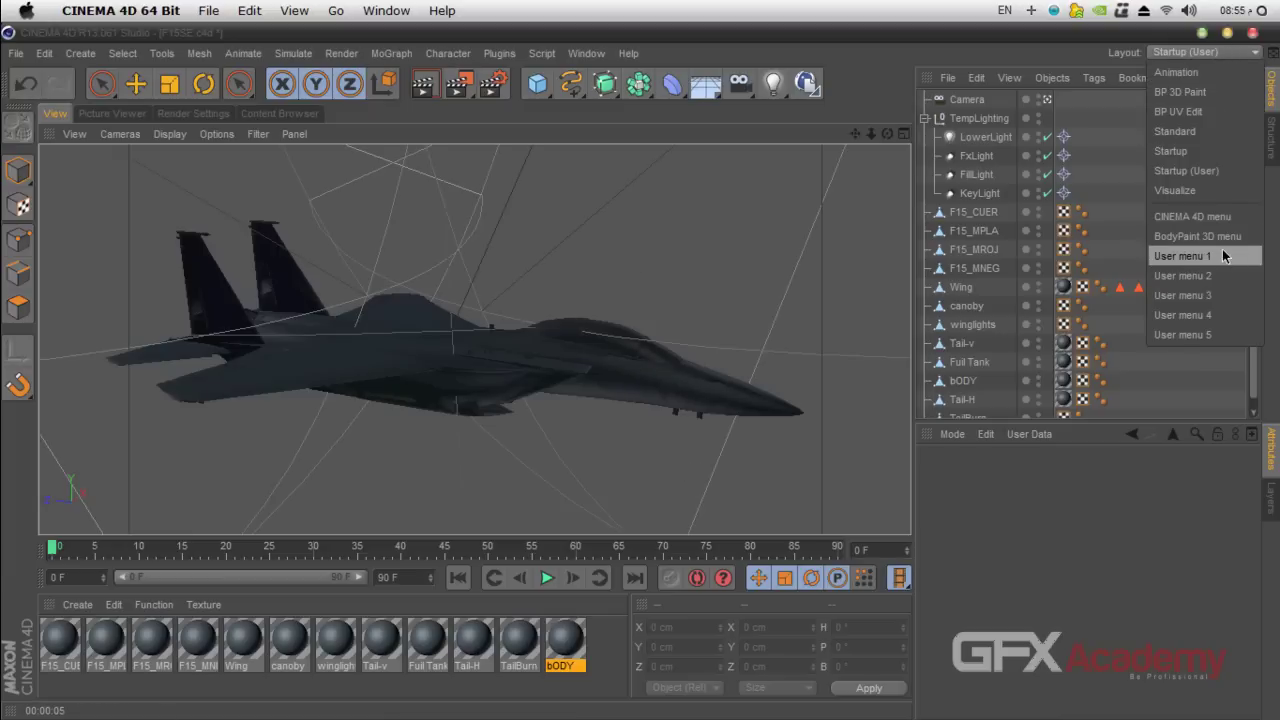
{"action": "left_click", "coordinate": [1214, 113]}
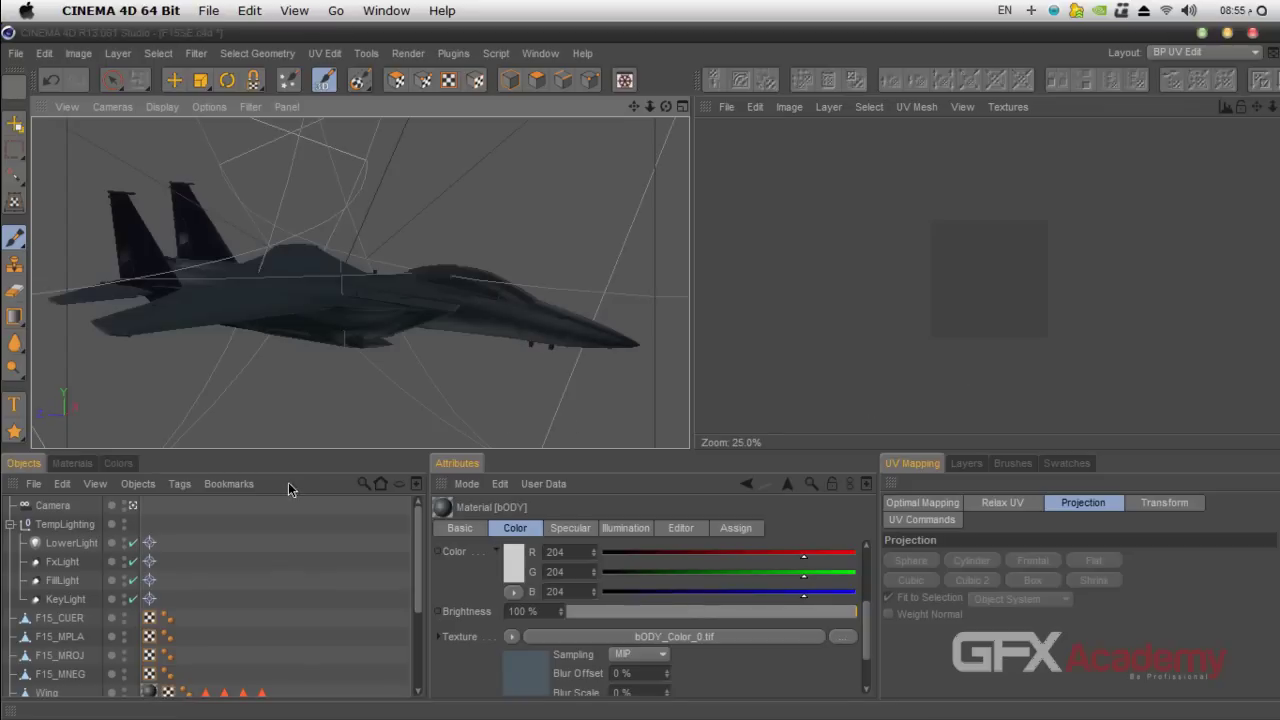
{"action": "left_click", "coordinate": [19, 525]}
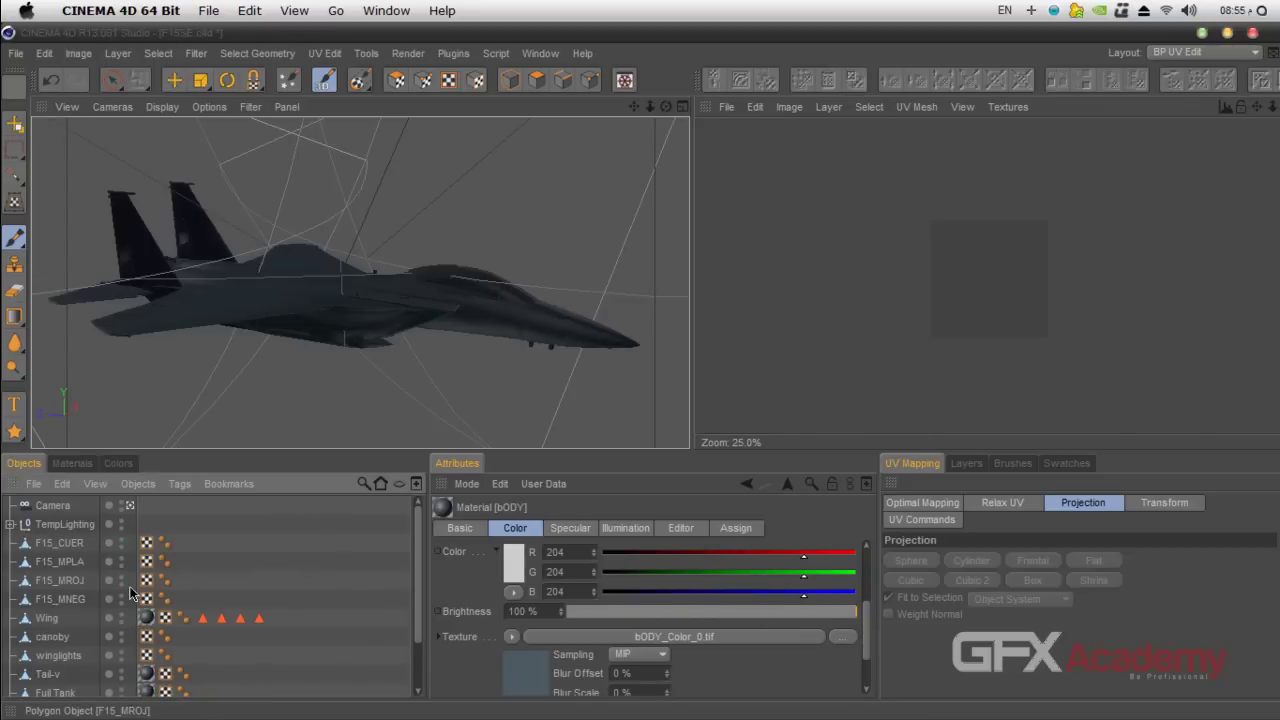
- Dock the Materials manager beside the Attributes manager and make the bODY material's colour texture active for painting
{"action": "left_click", "coordinate": [71, 463]}
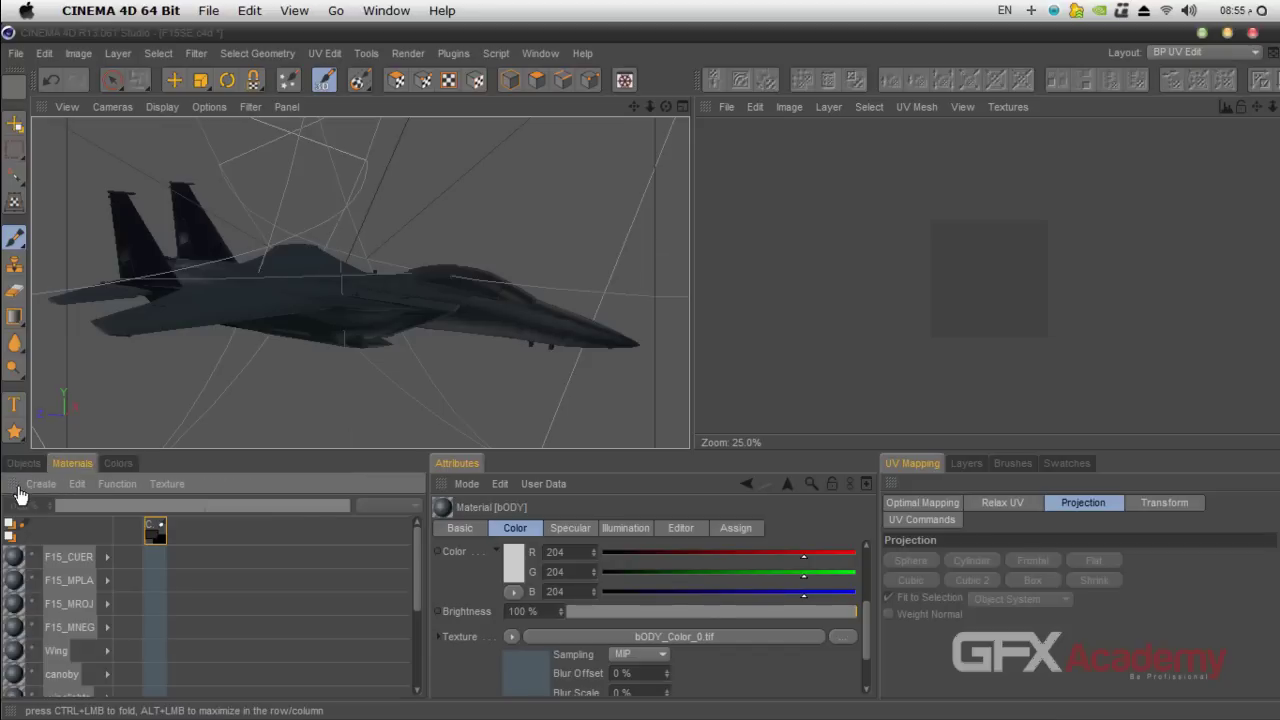
{"action": "left_click_drag", "start_coordinate": [14, 485], "coordinate": [459, 466]}
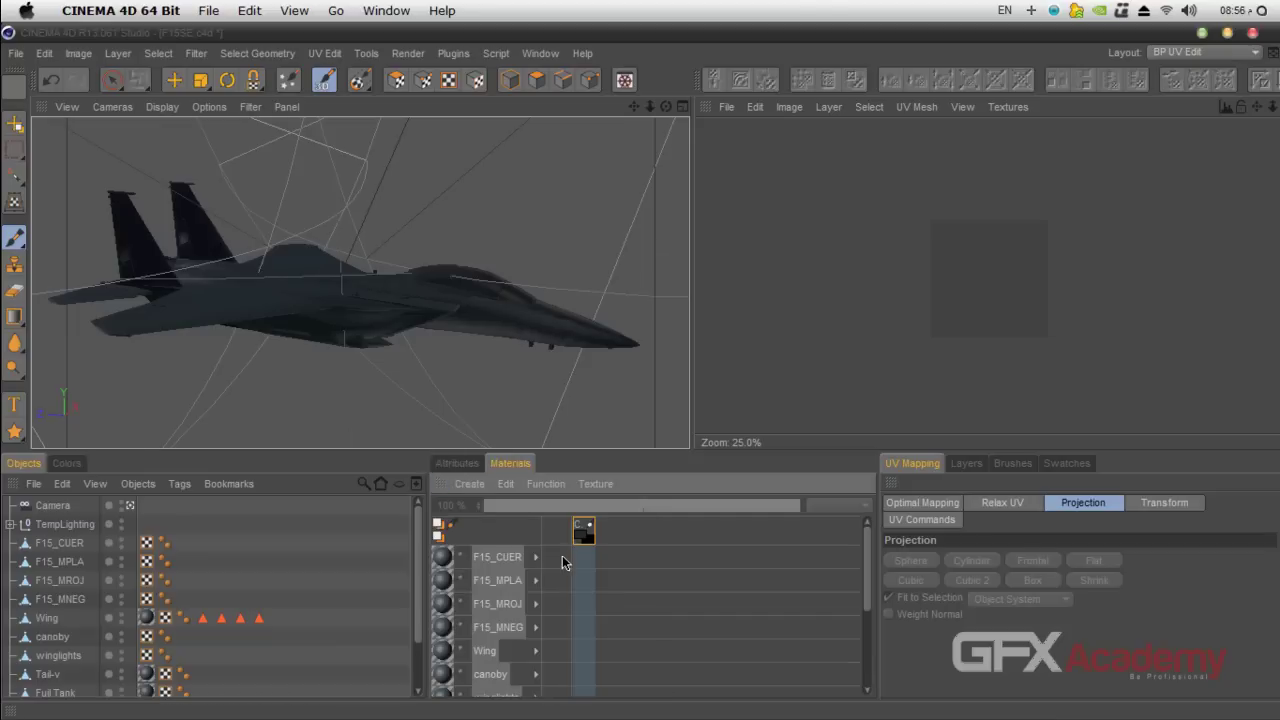
{"action": "left_click_drag", "start_coordinate": [867, 565], "coordinate": [870, 655]}
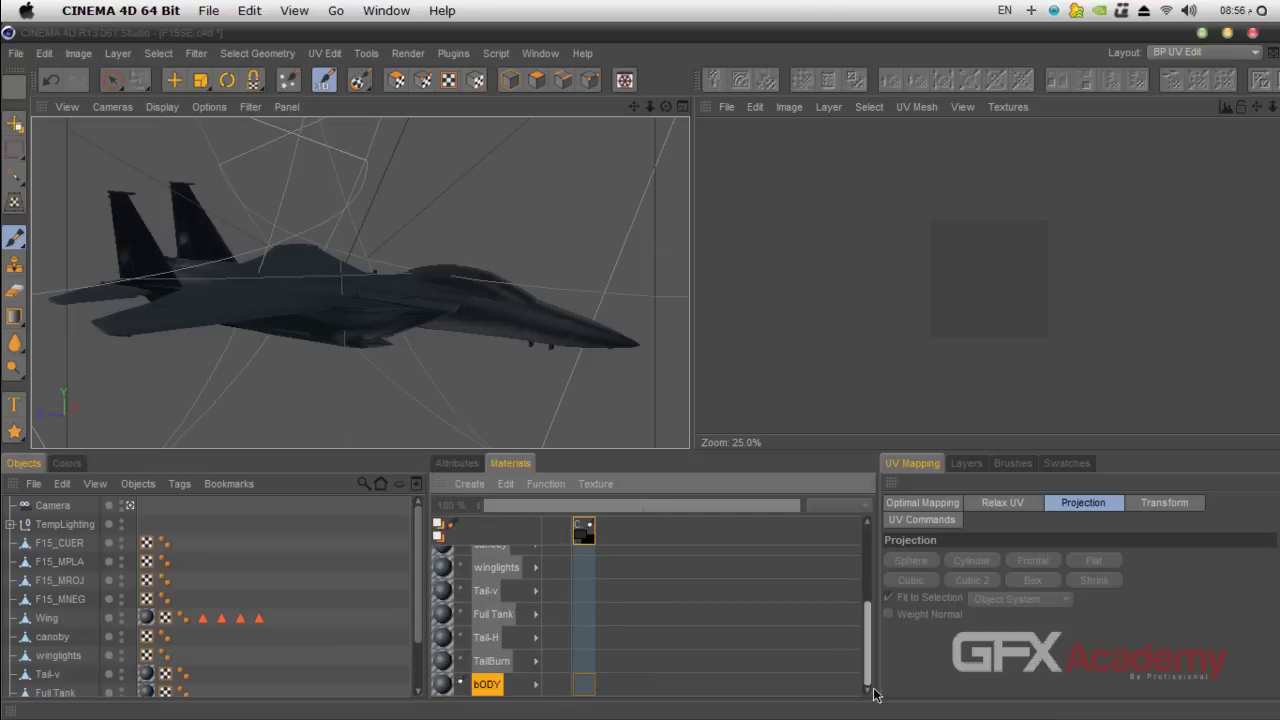
{"action": "left_click", "coordinate": [585, 686]}
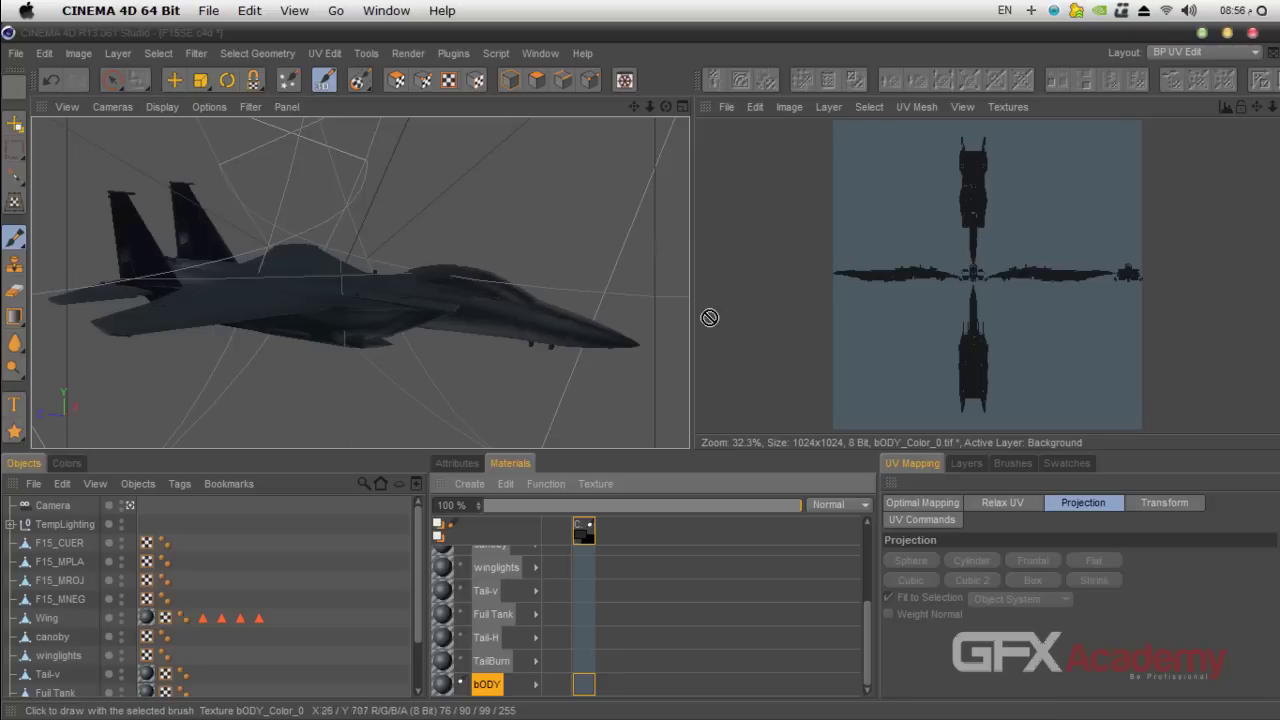
- Render a viewport preview of the jet from a raised front angle and look closely at the nose and canopy
{"action": "left_click_drag", "start_coordinate": [359, 283], "coordinate": [360, 283], "text": "alt"}
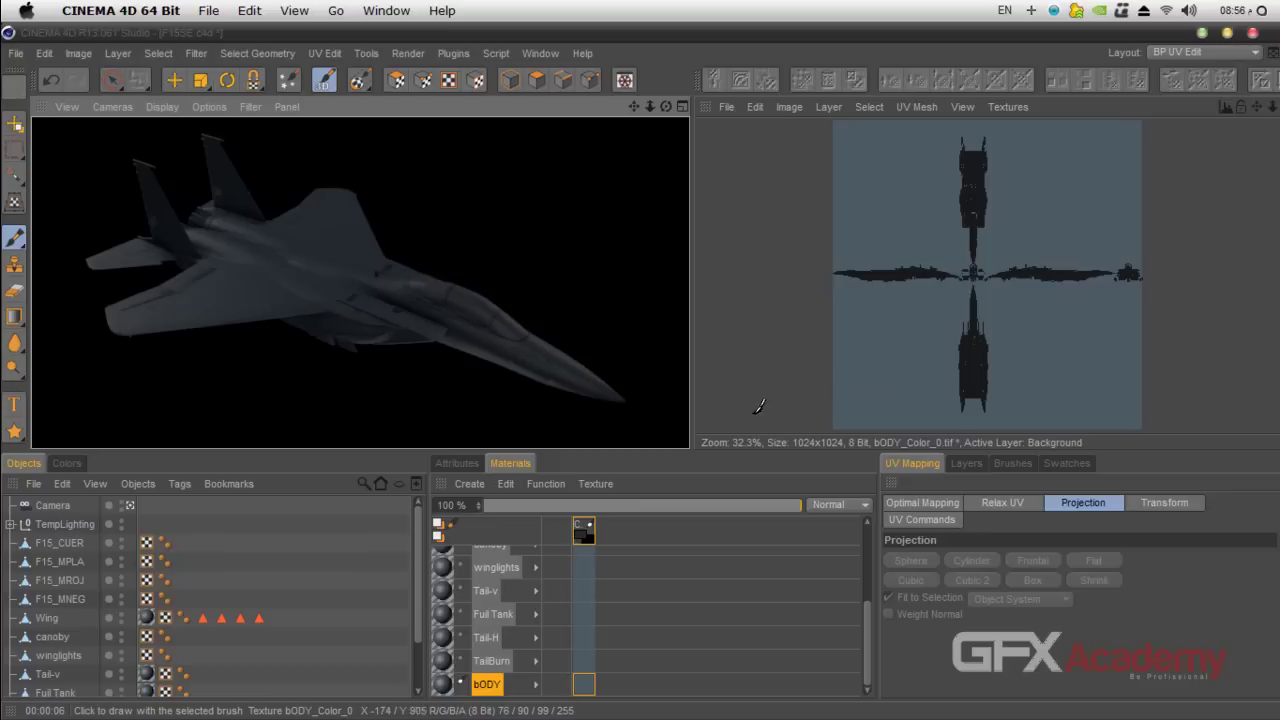
{"action": "scroll", "coordinate": [574, 377], "scroll_direction": "up", "scroll_amount": 5}
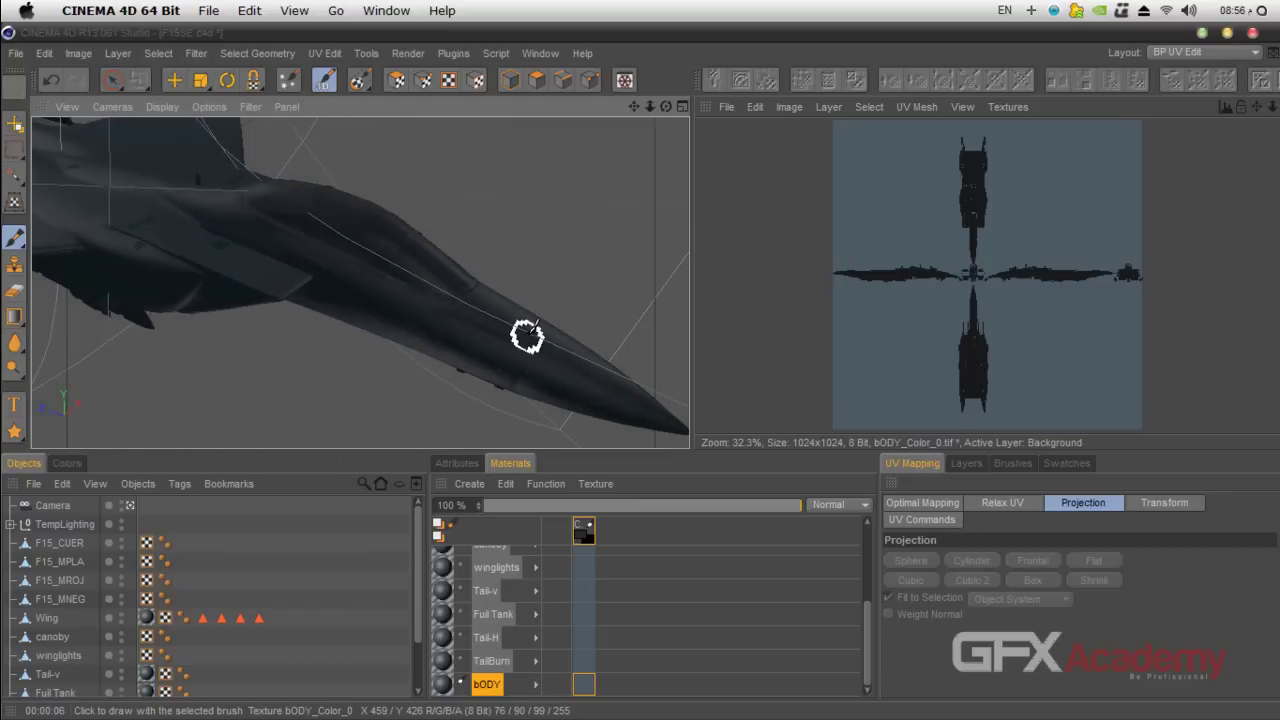
{"action": "scroll", "coordinate": [526, 334], "scroll_direction": "up", "scroll_amount": 3}
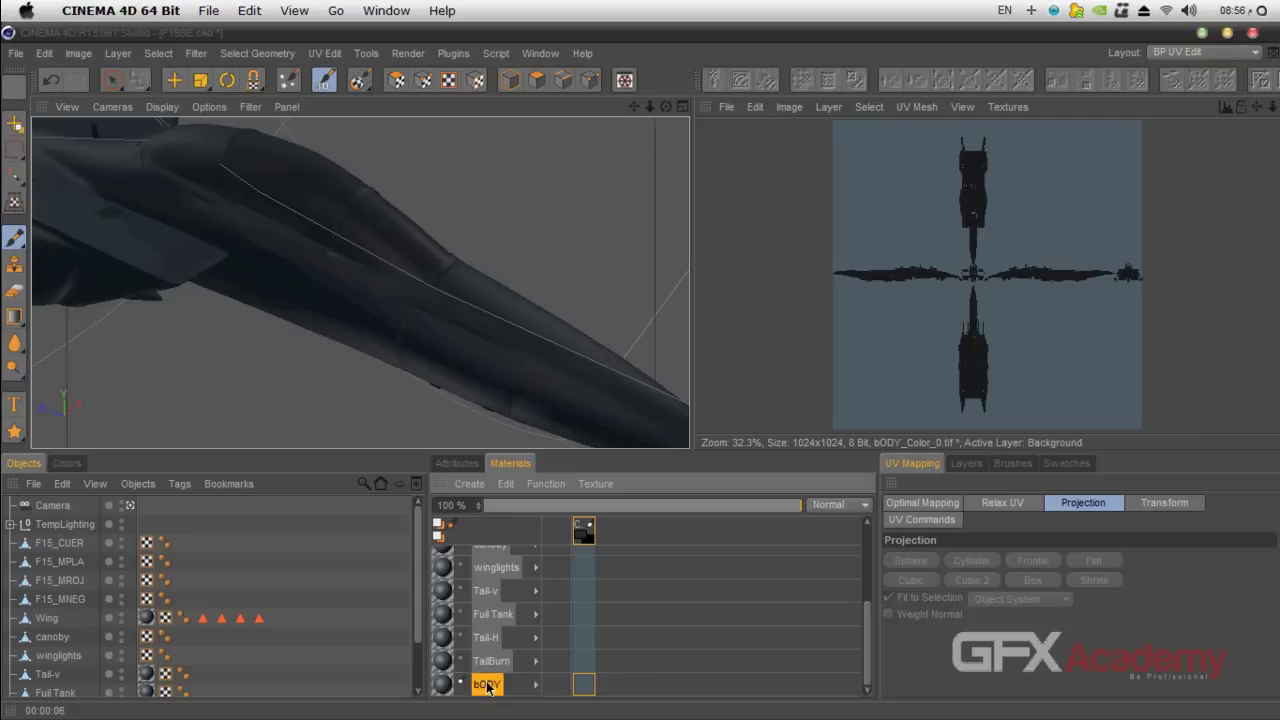
{"action": "right_click", "coordinate": [447, 695]}
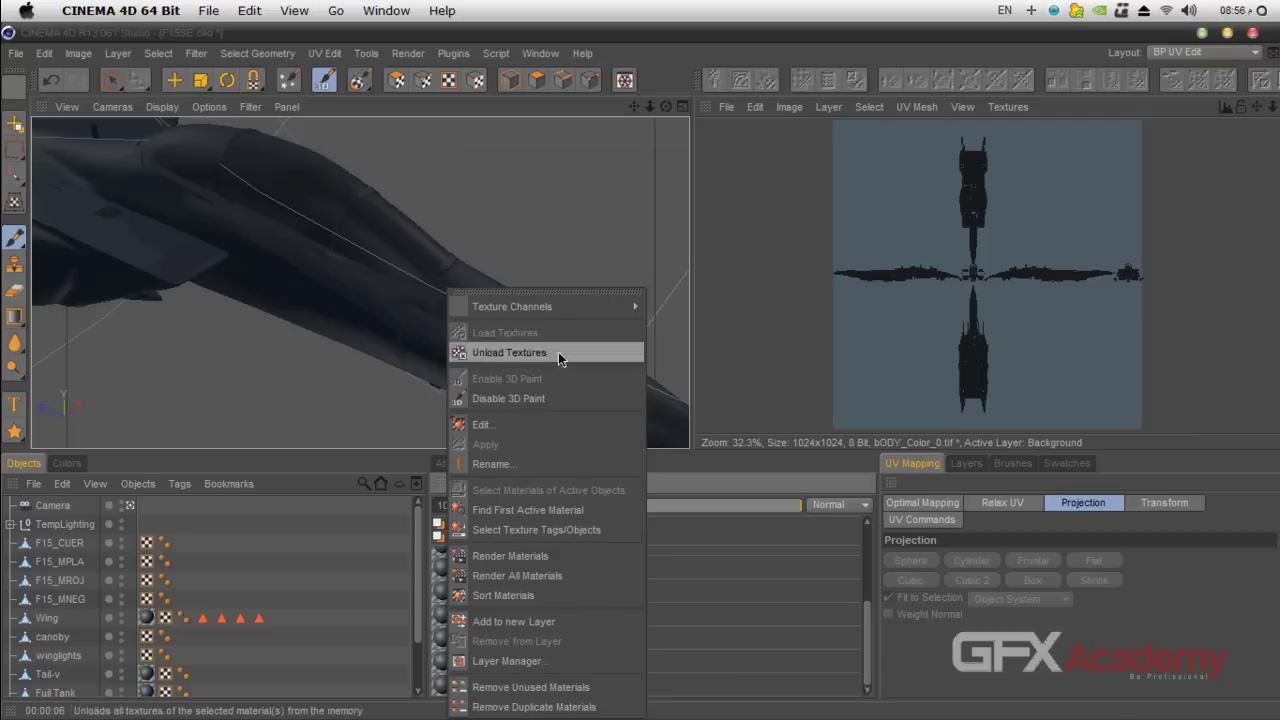
{"action": "mouse_move", "coordinate": [518, 313]}
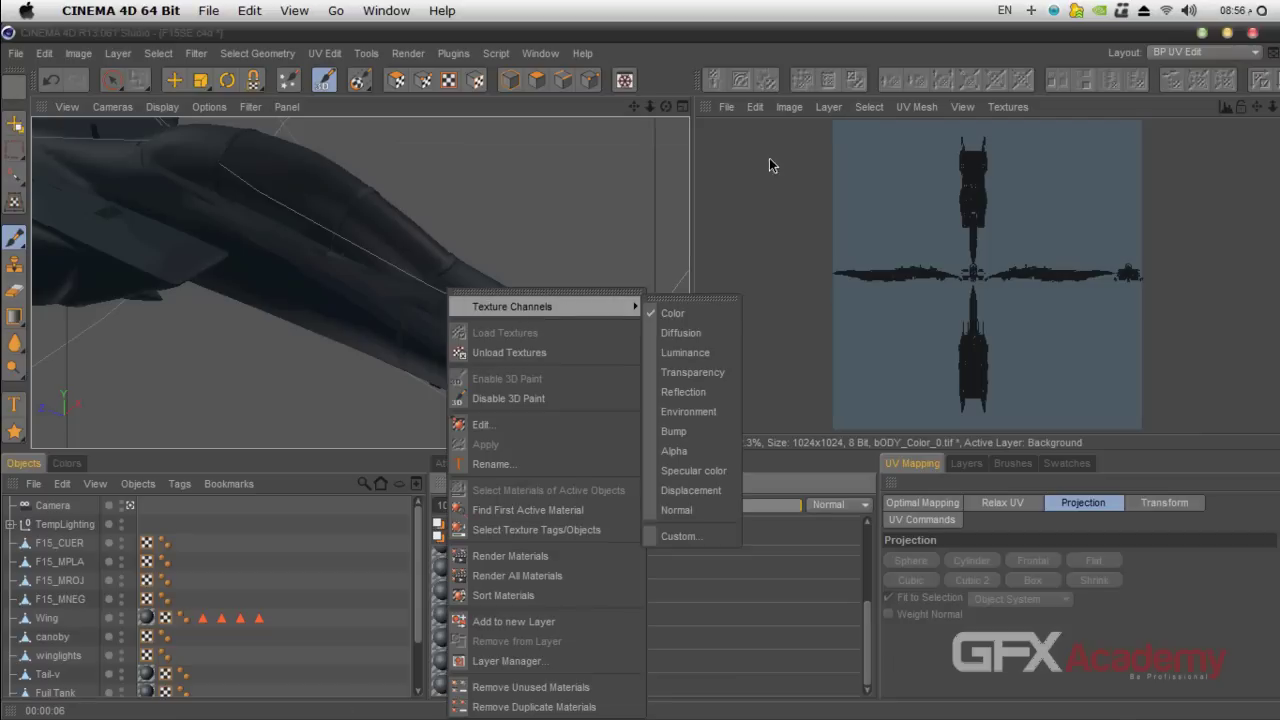
{"action": "left_click", "coordinate": [766, 112]}
{"action": "left_click", "coordinate": [757, 107]}
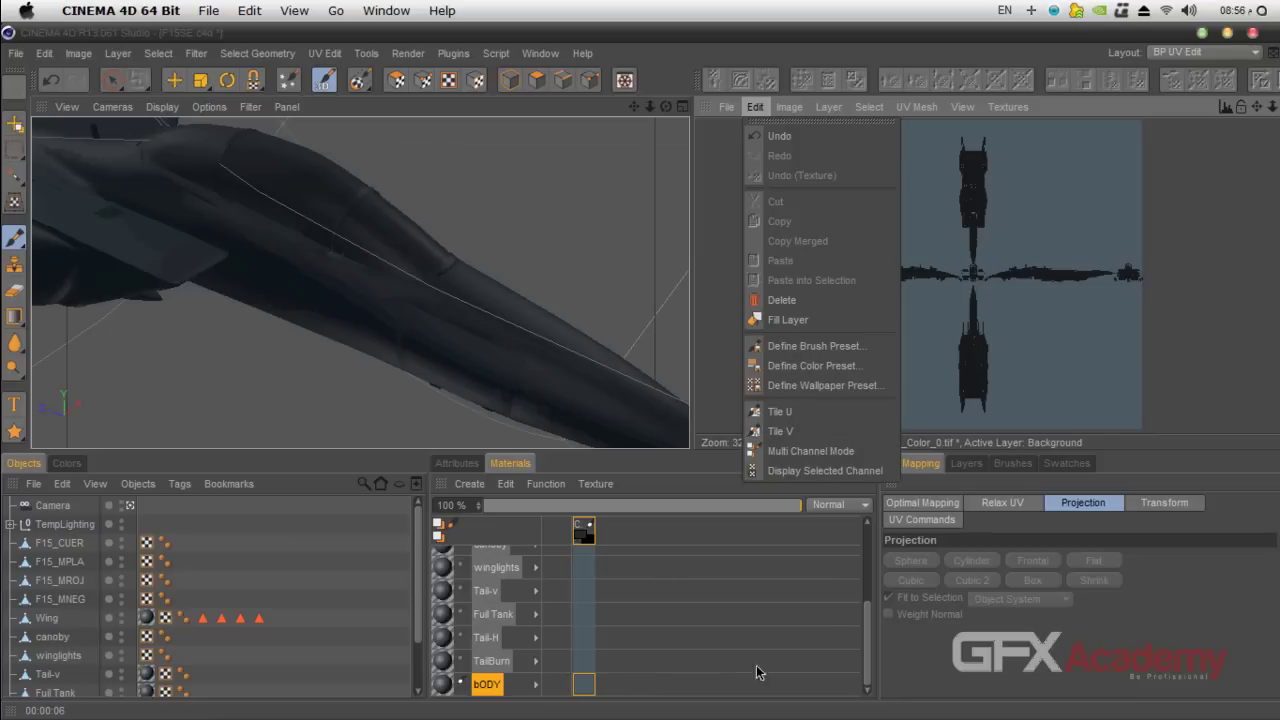
{"action": "left_click", "coordinate": [872, 640]}
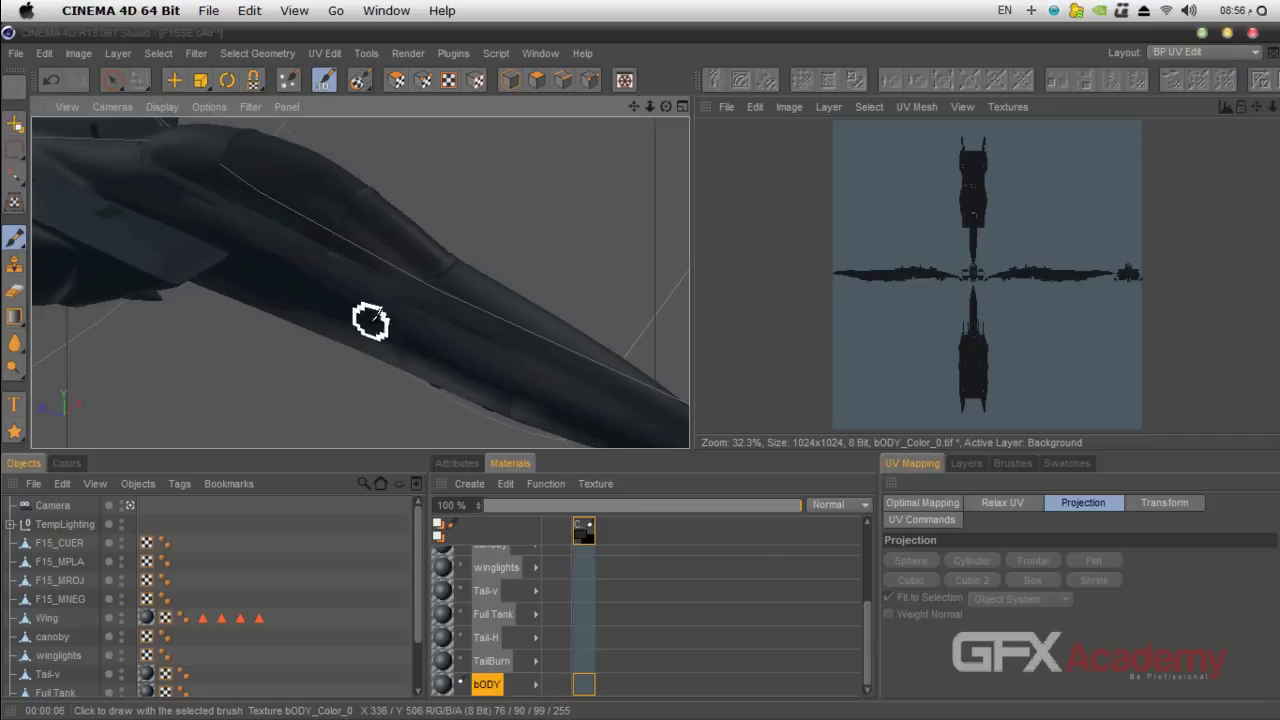
- Add a Specular Color channel to the bODY material with a new 1024 x 1024 pixel, 16-bit RGB texture in grey 200, 200, 200
{"action": "scroll", "coordinate": [371, 320], "scroll_direction": "down", "scroll_amount": 5}
{"action": "left_click_drag", "start_coordinate": [638, 105], "coordinate": [762, 130]}
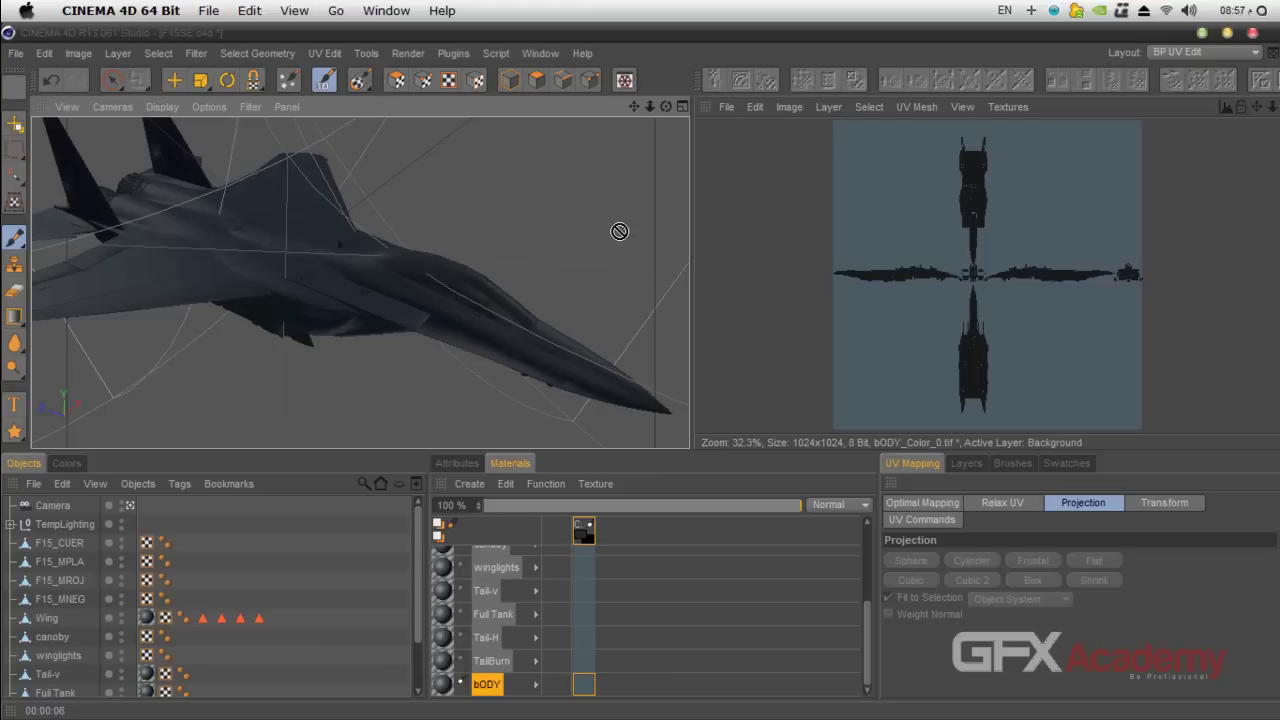
{"action": "right_click", "coordinate": [463, 690]}
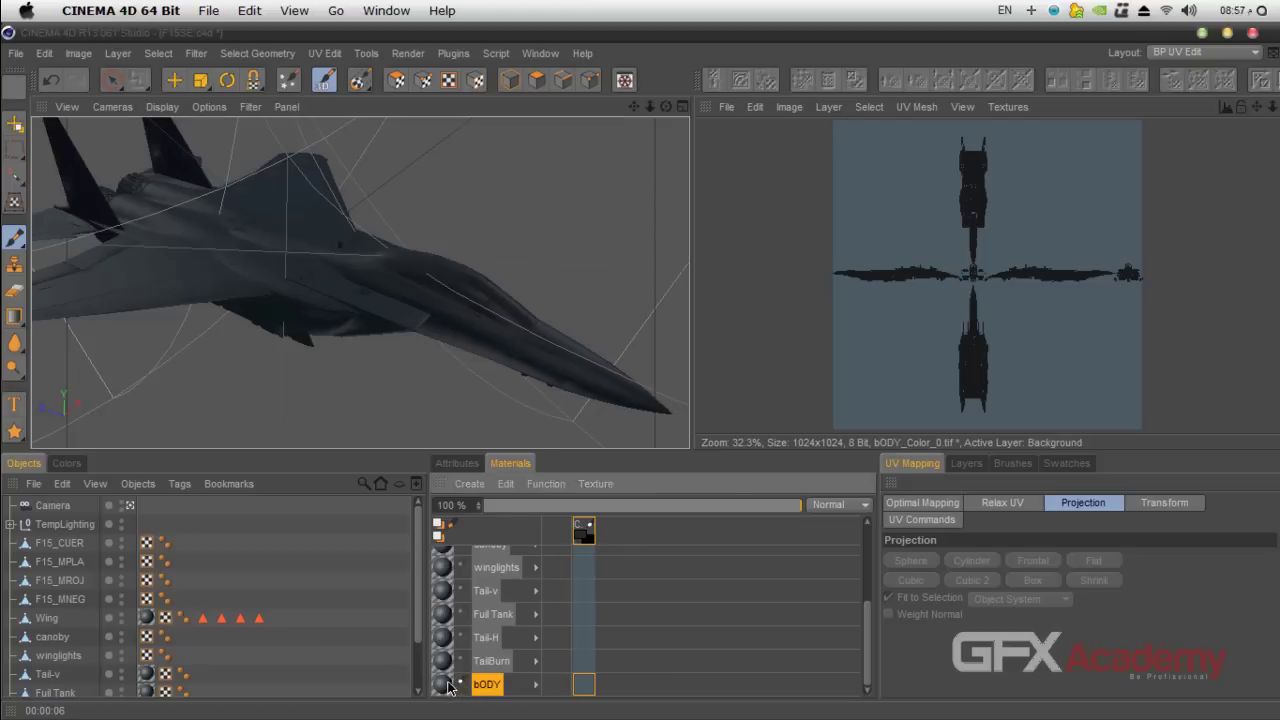
{"action": "mouse_move", "coordinate": [586, 306]}
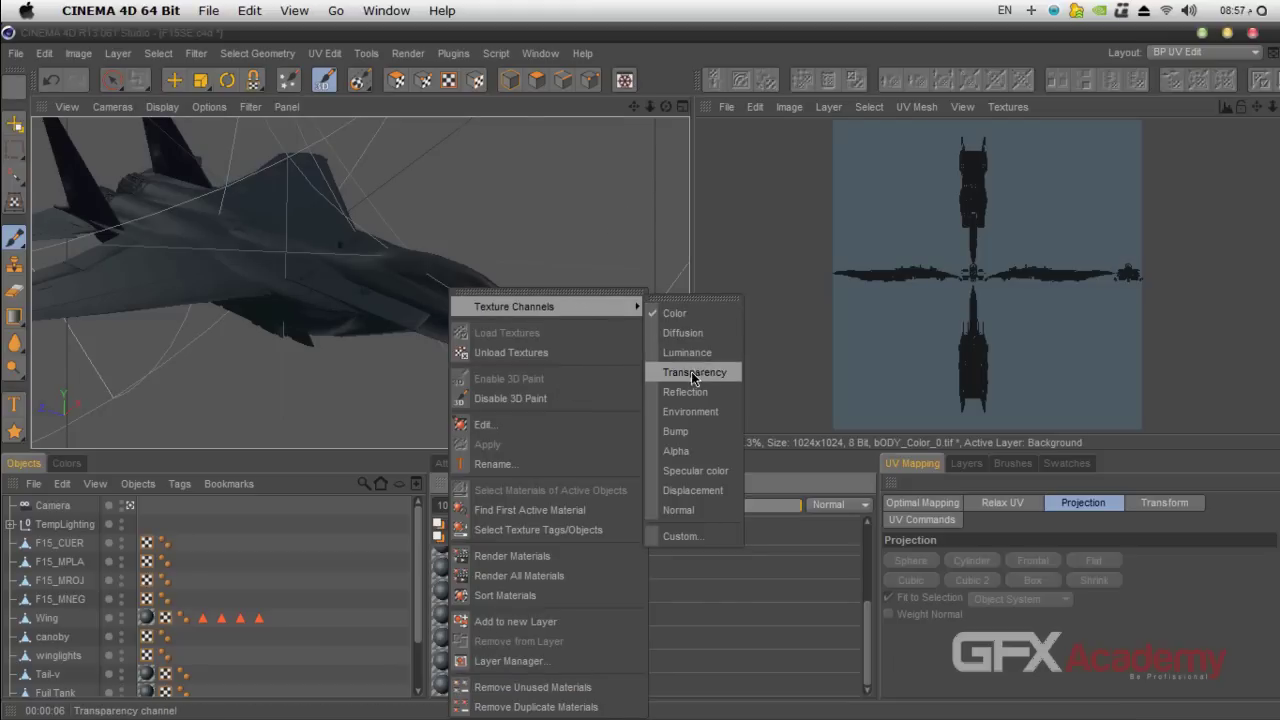
{"action": "left_click", "coordinate": [697, 471]}
{"action": "mouse_move", "coordinate": [658, 288]}
{"action": "left_mouse_down"}
{"action": "mouse_move", "coordinate": [826, 211]}
{"action": "mouse_move", "coordinate": [861, 177]}
{"action": "left_mouse_up"}
{"action": "left_click_drag", "start_coordinate": [843, 440], "coordinate": [768, 431]}
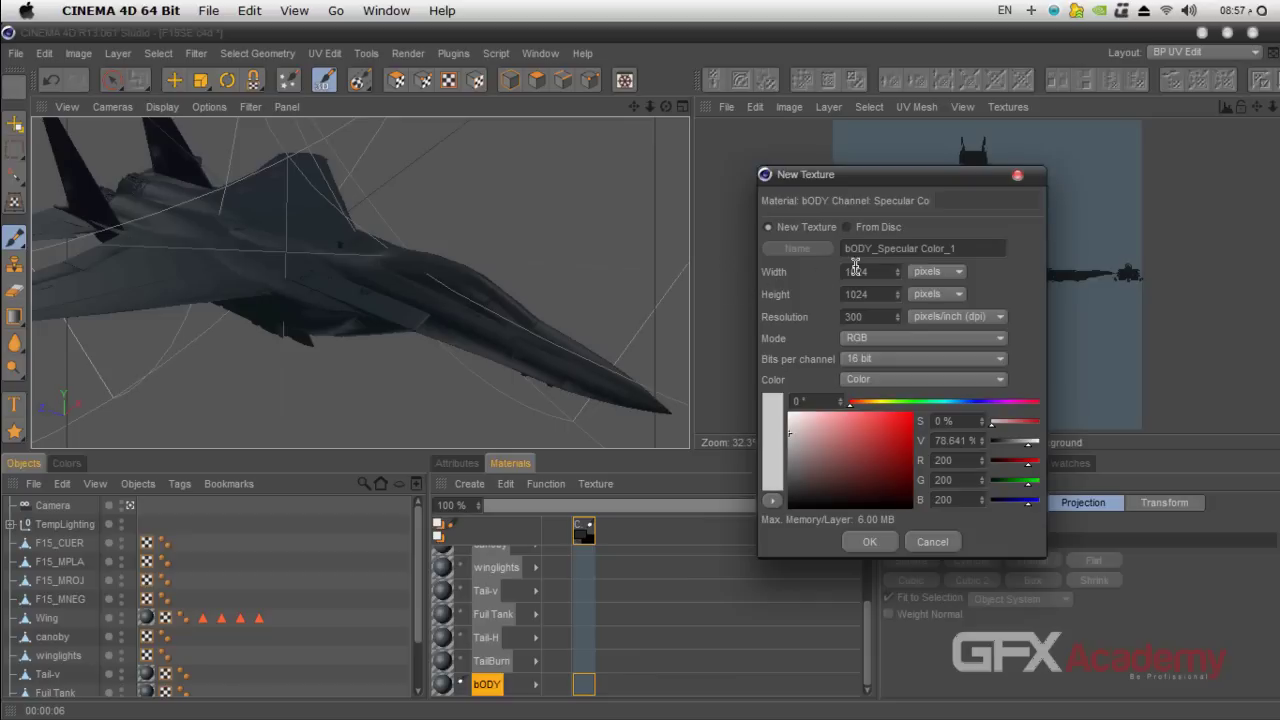
{"action": "double_click", "coordinate": [855, 268]}
{"action": "key", "text": "Tab"}
{"action": "left_click", "coordinate": [866, 541]}
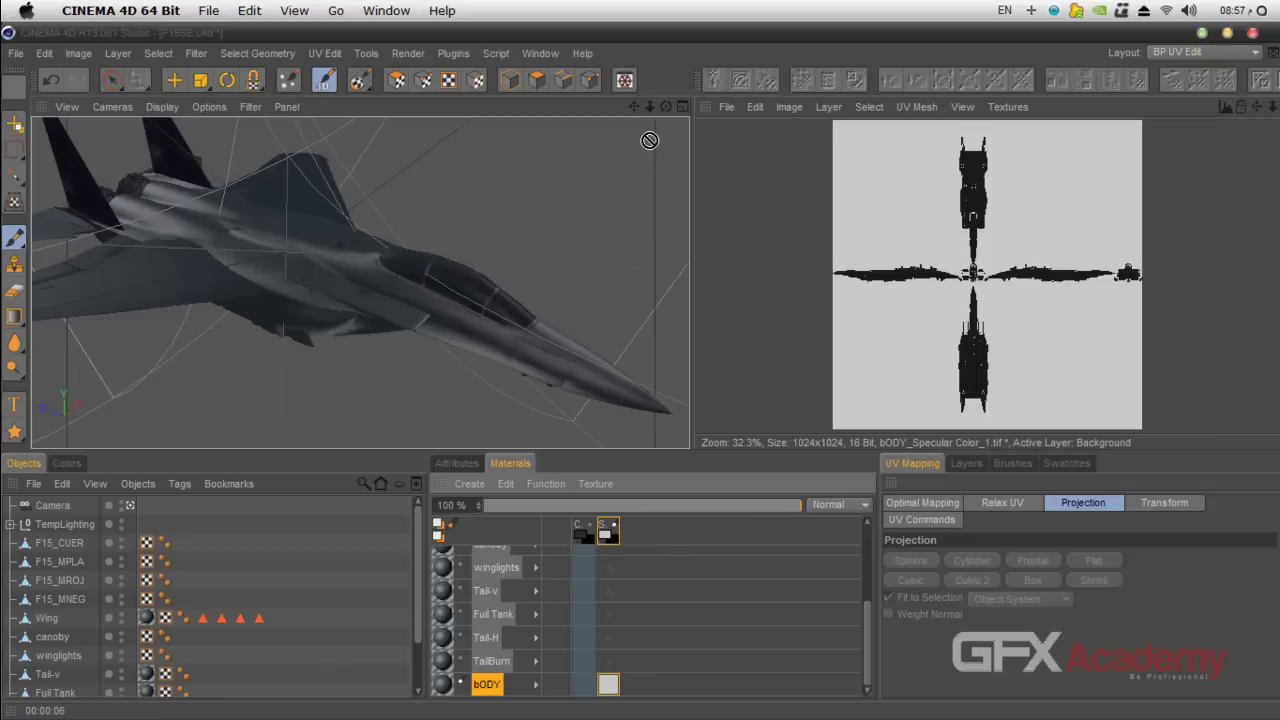
- Render the jet in the viewport and the Picture Viewer, examine the specular highlights on the body, and close the render
{"action": "key", "text": "ctrl+r"}
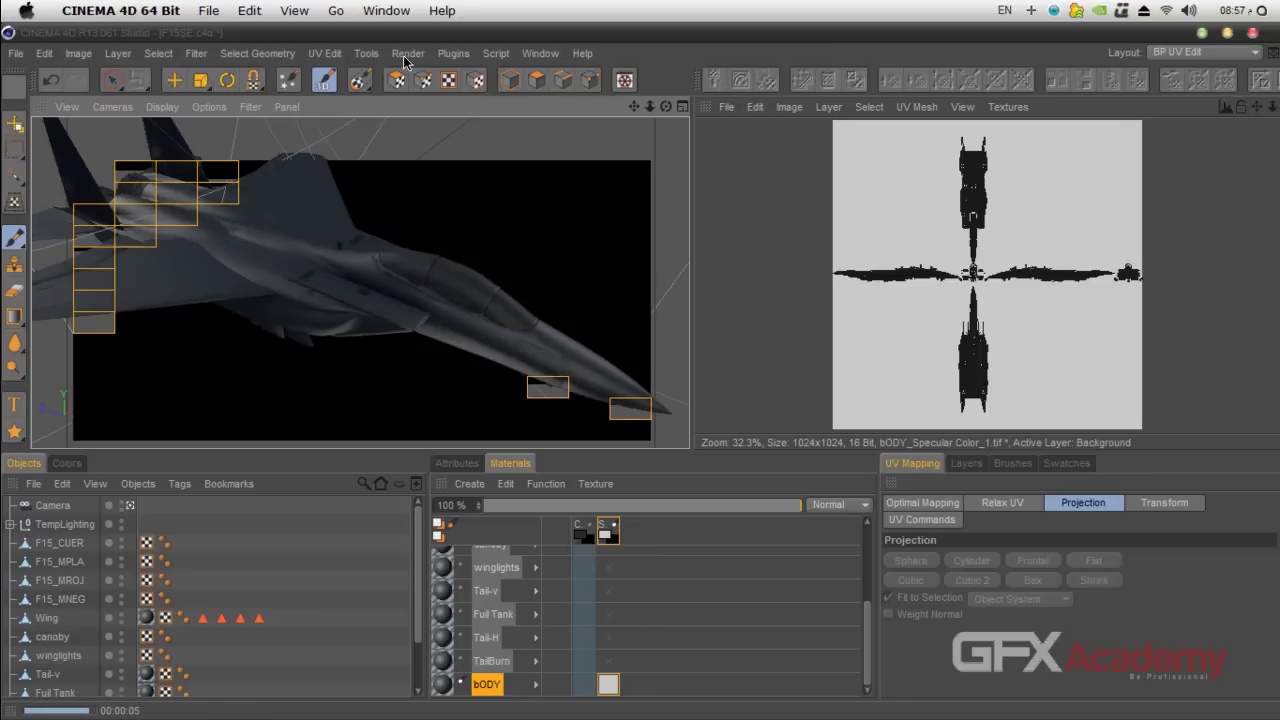
{"action": "key", "text": "shift+r"}
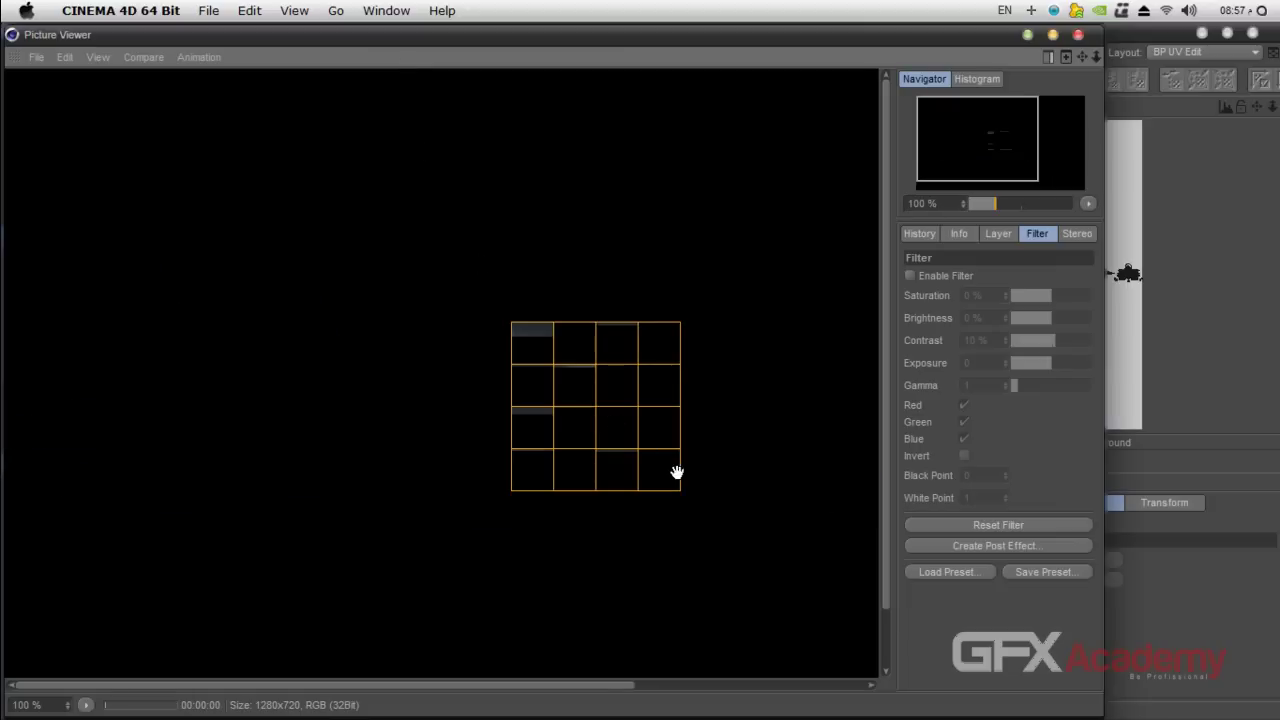
{"action": "left_click_drag", "start_coordinate": [731, 477], "coordinate": [542, 411]}
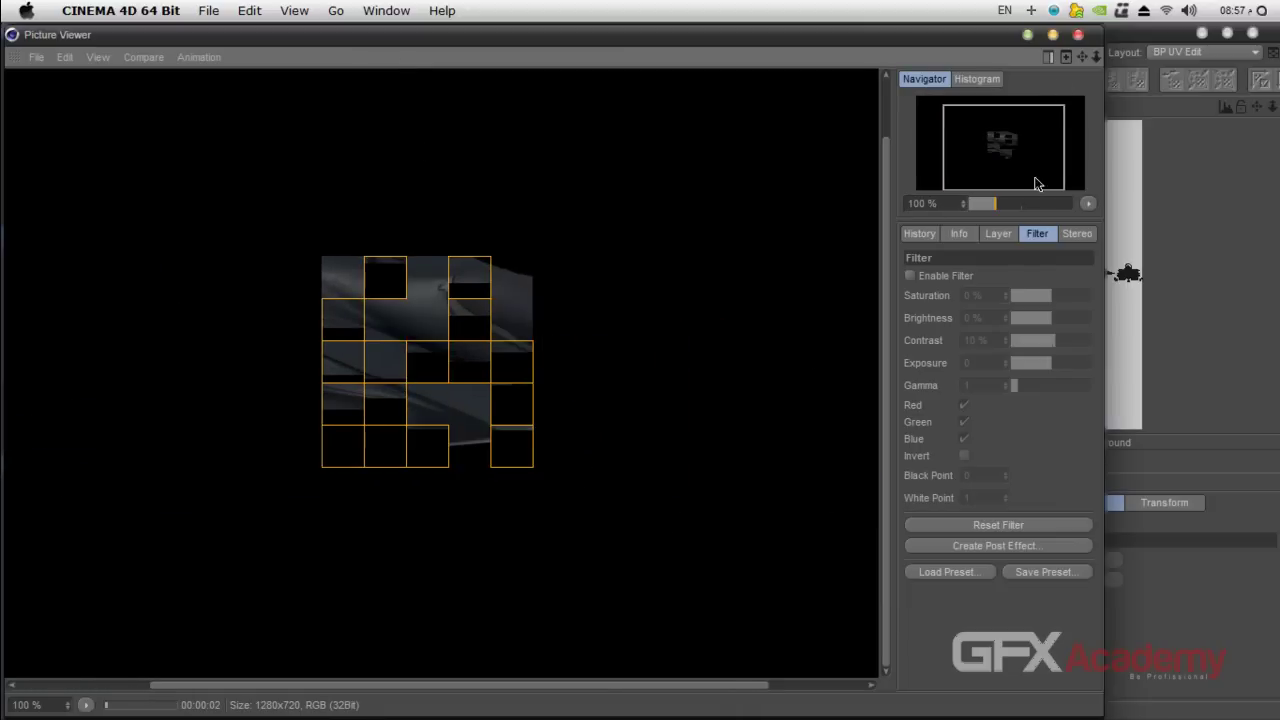
{"action": "left_click", "coordinate": [1048, 57]}
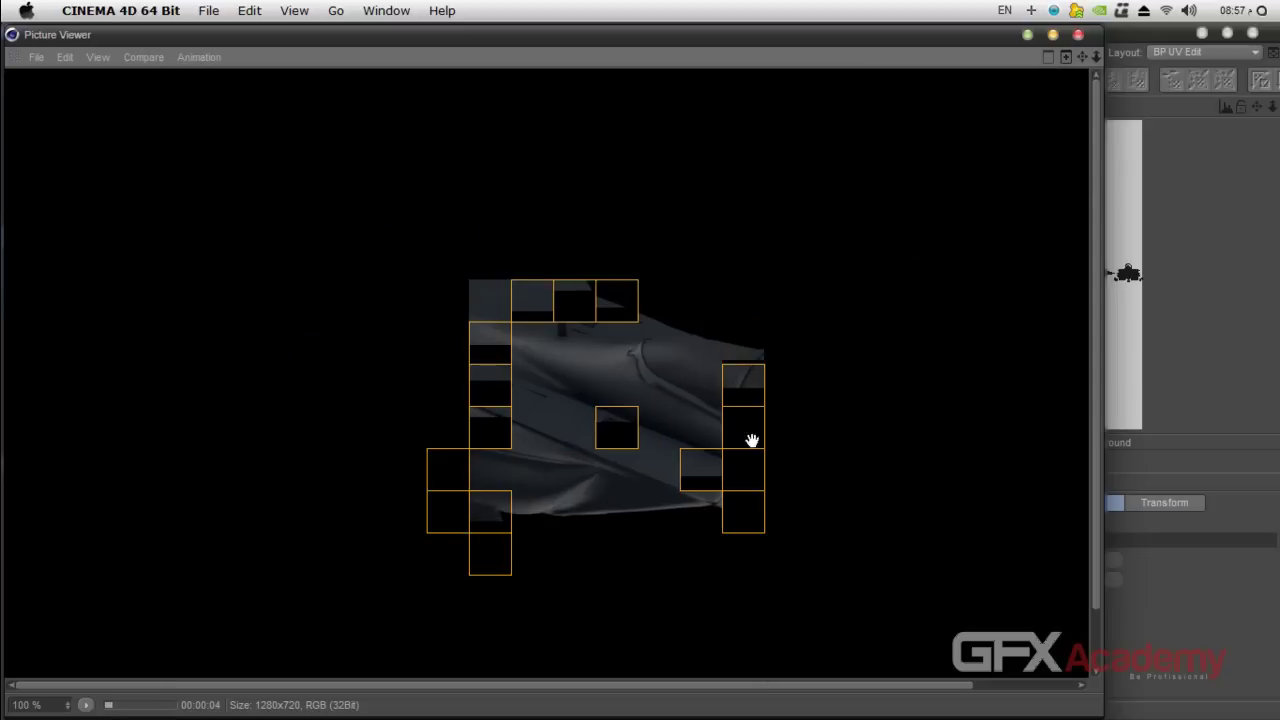
{"action": "left_click_drag", "start_coordinate": [752, 440], "coordinate": [694, 346]}
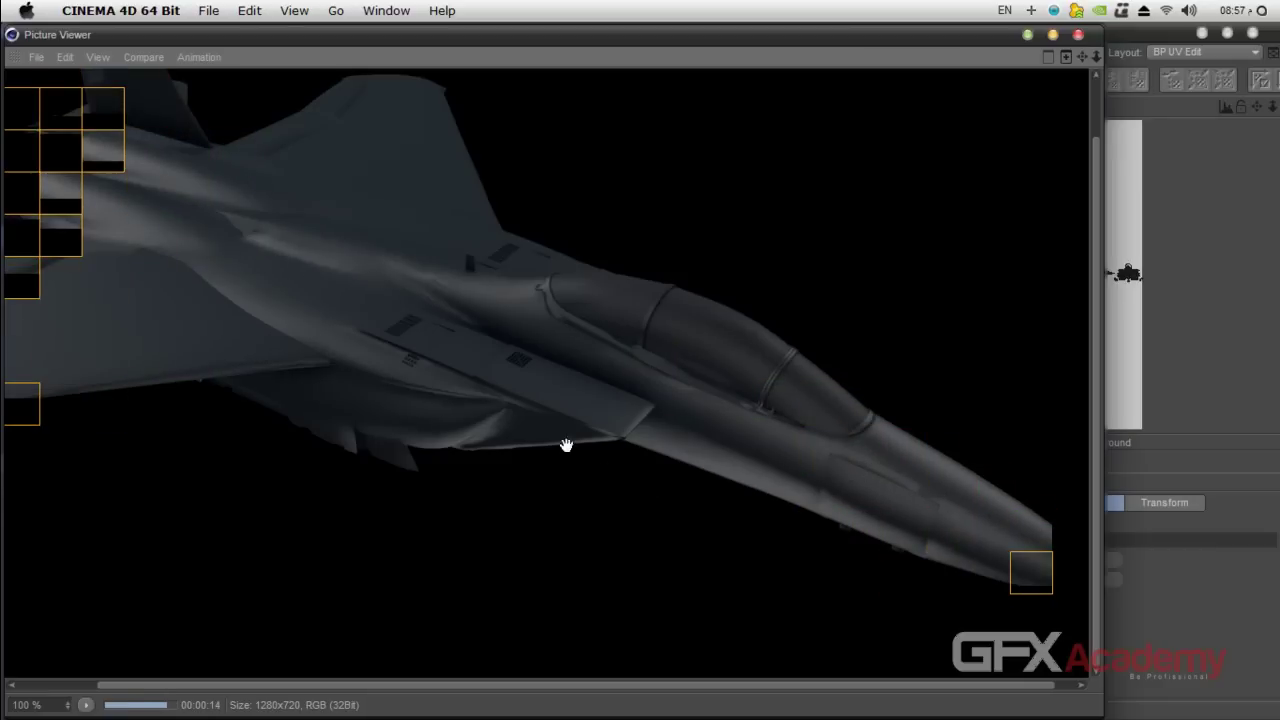
{"action": "left_click", "coordinate": [1078, 34]}
{"action": "left_click", "coordinate": [655, 443]}
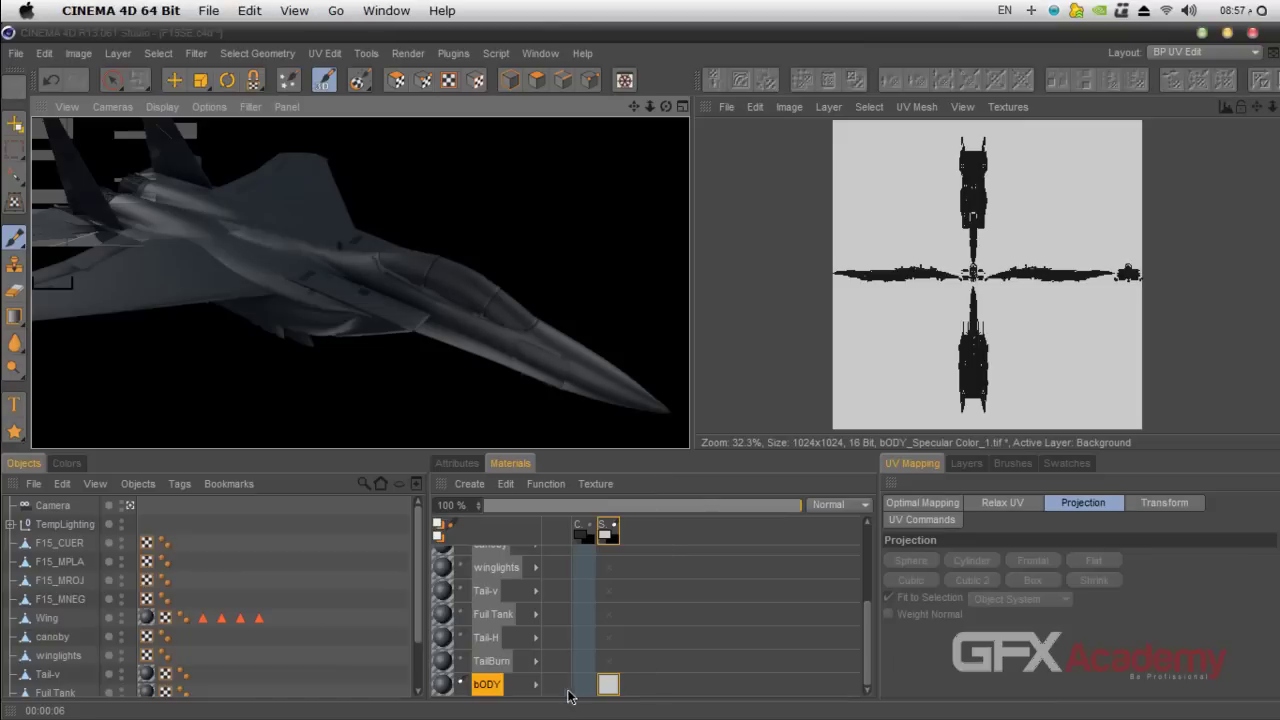
- Add a new layer to bODY's specular colour texture, enlarge the lower managers, and expand the material's layer list
{"action": "left_click", "coordinate": [607, 686]}
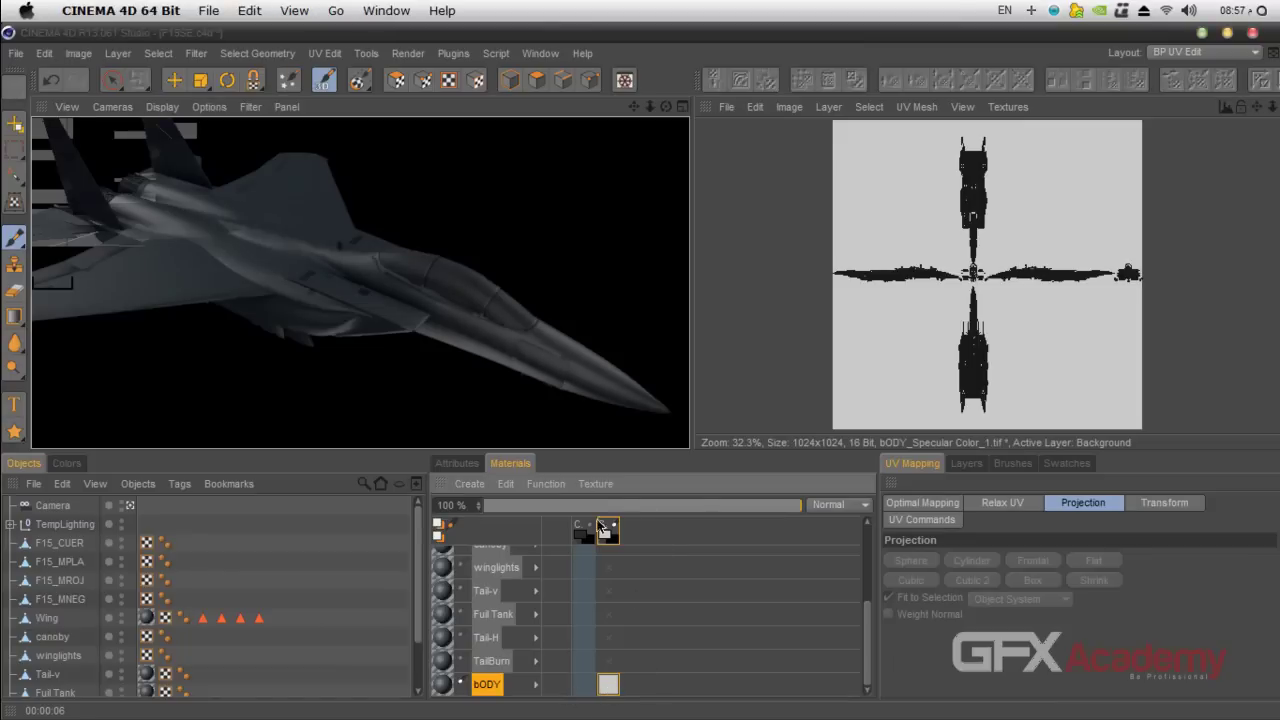
{"action": "right_click", "coordinate": [608, 690]}
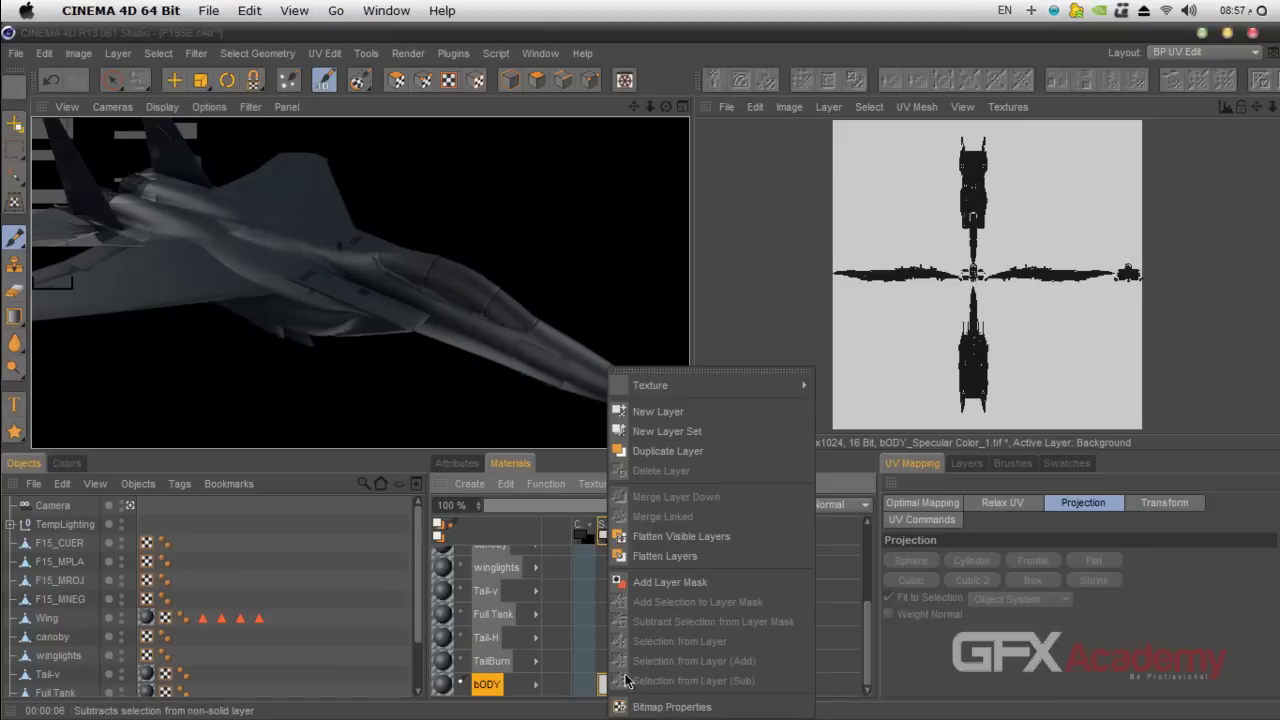
{"action": "left_click", "coordinate": [676, 411]}
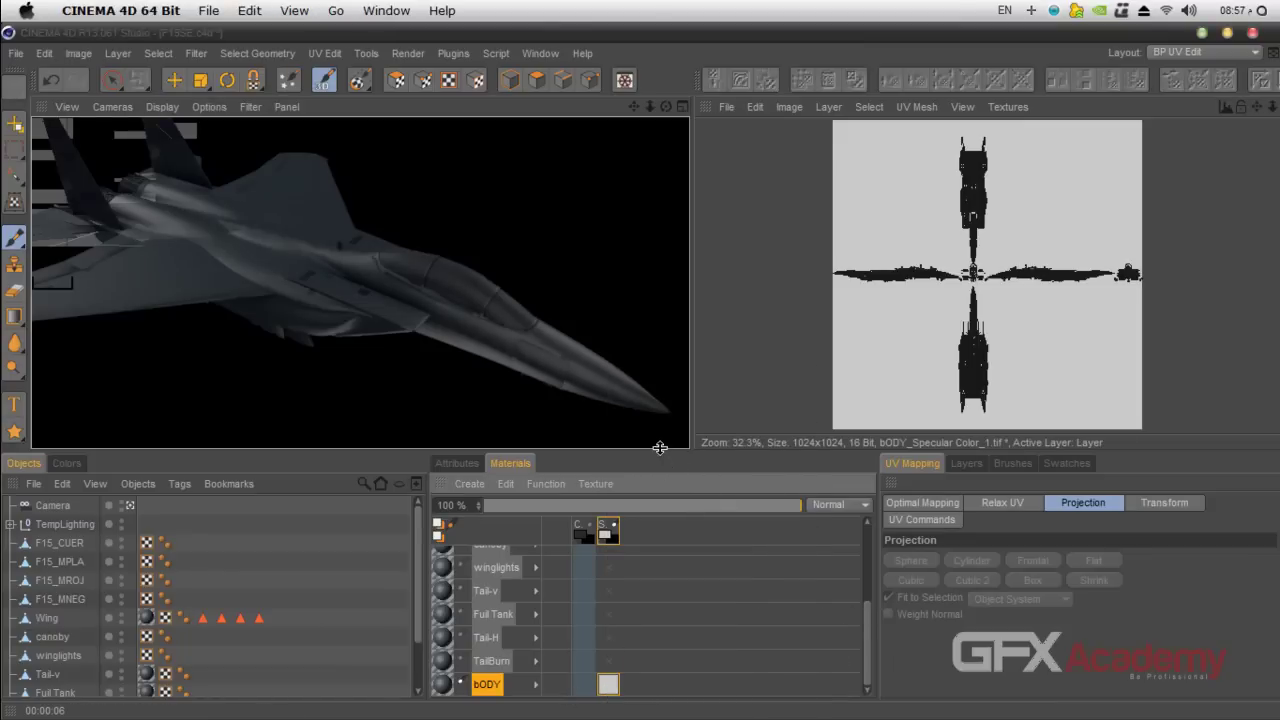
{"action": "left_click_drag", "start_coordinate": [655, 452], "coordinate": [645, 386]}
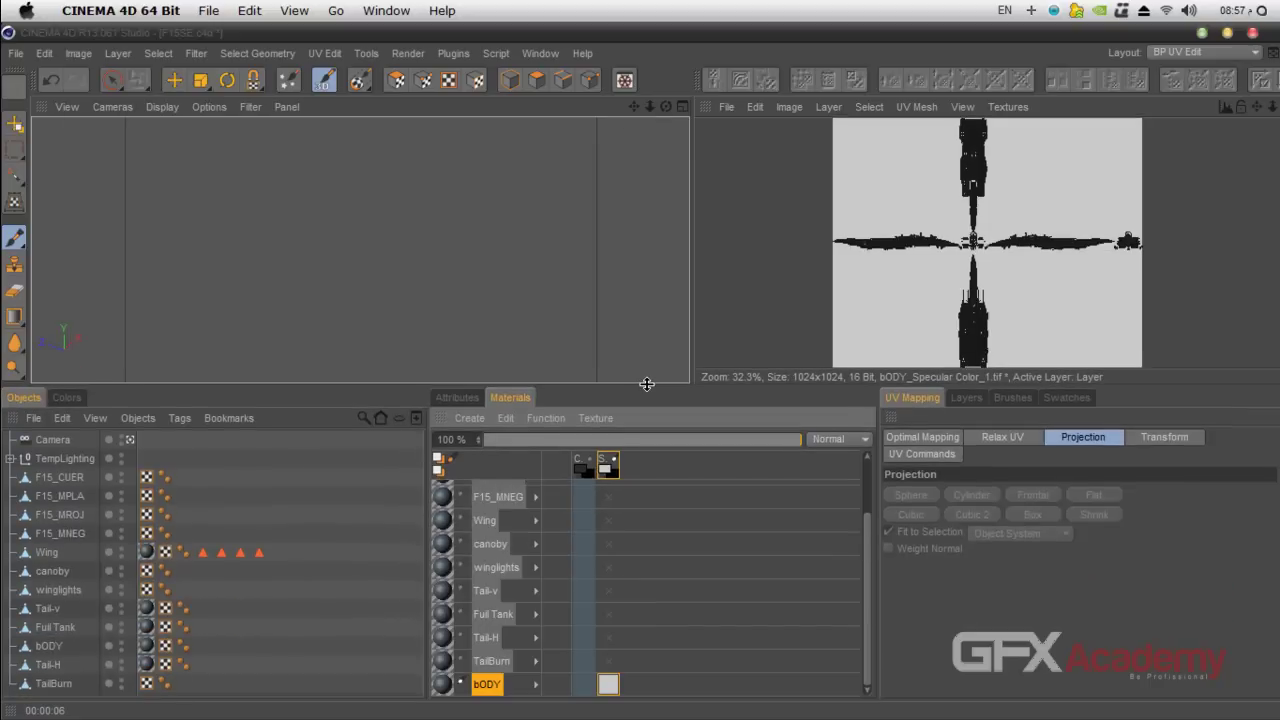
{"action": "left_click", "coordinate": [536, 686]}
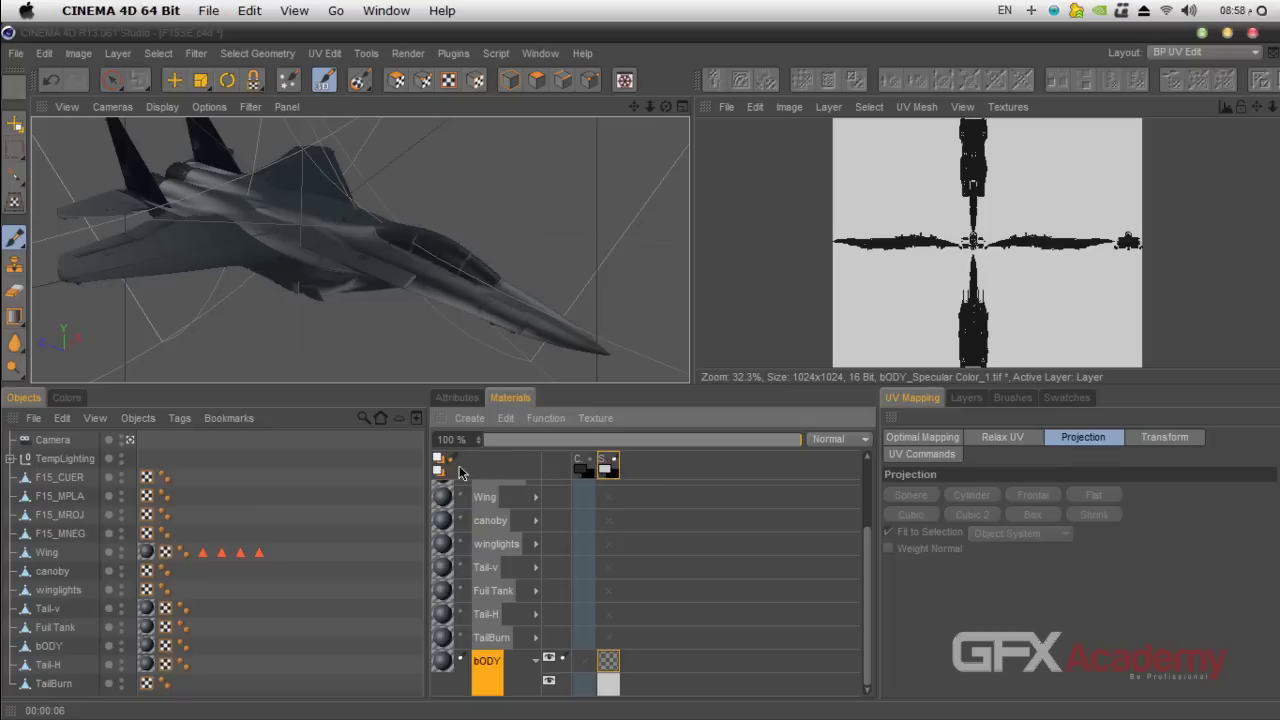
- Activate the painting brush and load the Chalk preset from the Standard Tools in the BodyPaint presets
{"action": "left_click", "coordinate": [17, 240]}
{"action": "left_click", "coordinate": [1013, 398]}
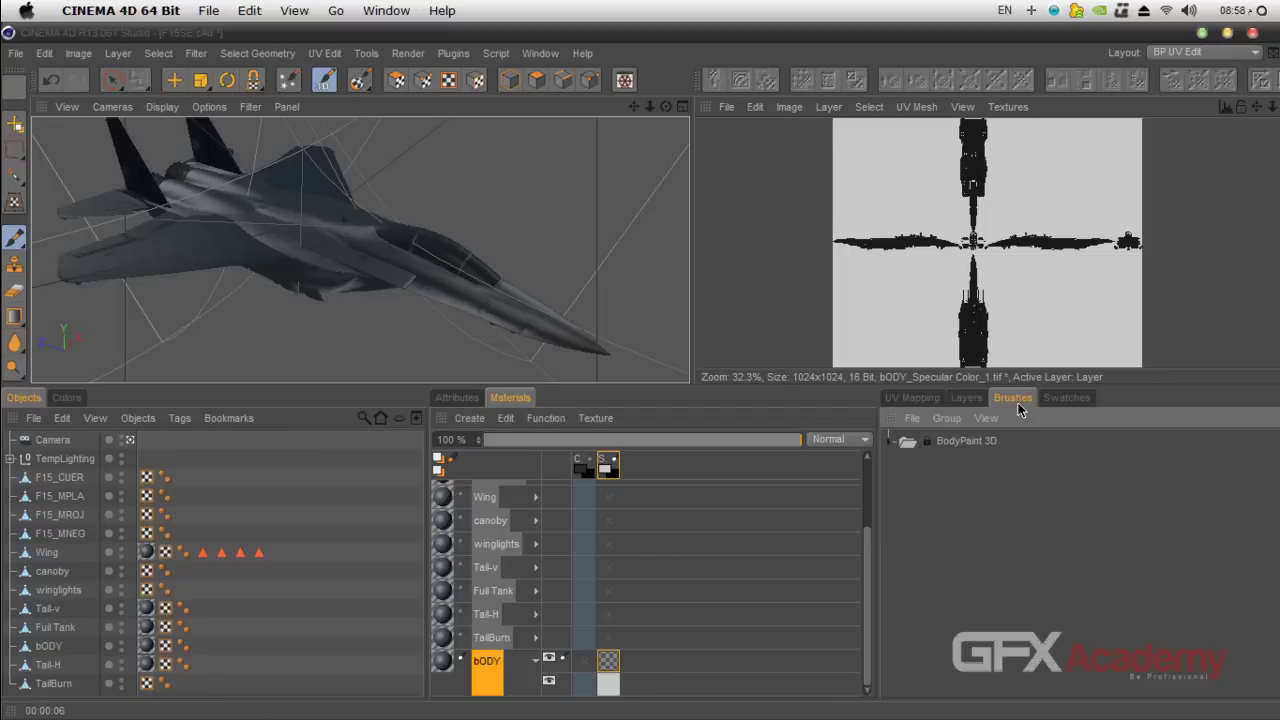
{"action": "left_click", "coordinate": [889, 441]}
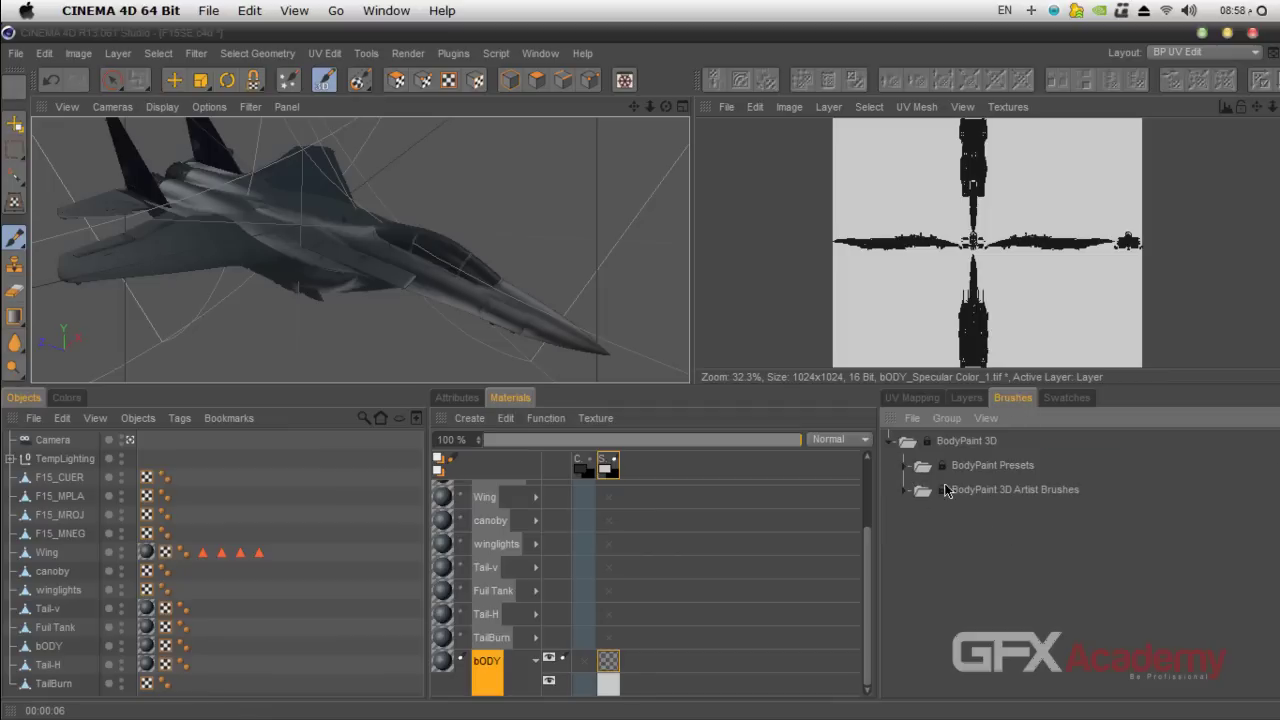
{"action": "left_click", "coordinate": [903, 465]}
{"action": "left_click", "coordinate": [919, 490]}
{"action": "left_click", "coordinate": [936, 514]}
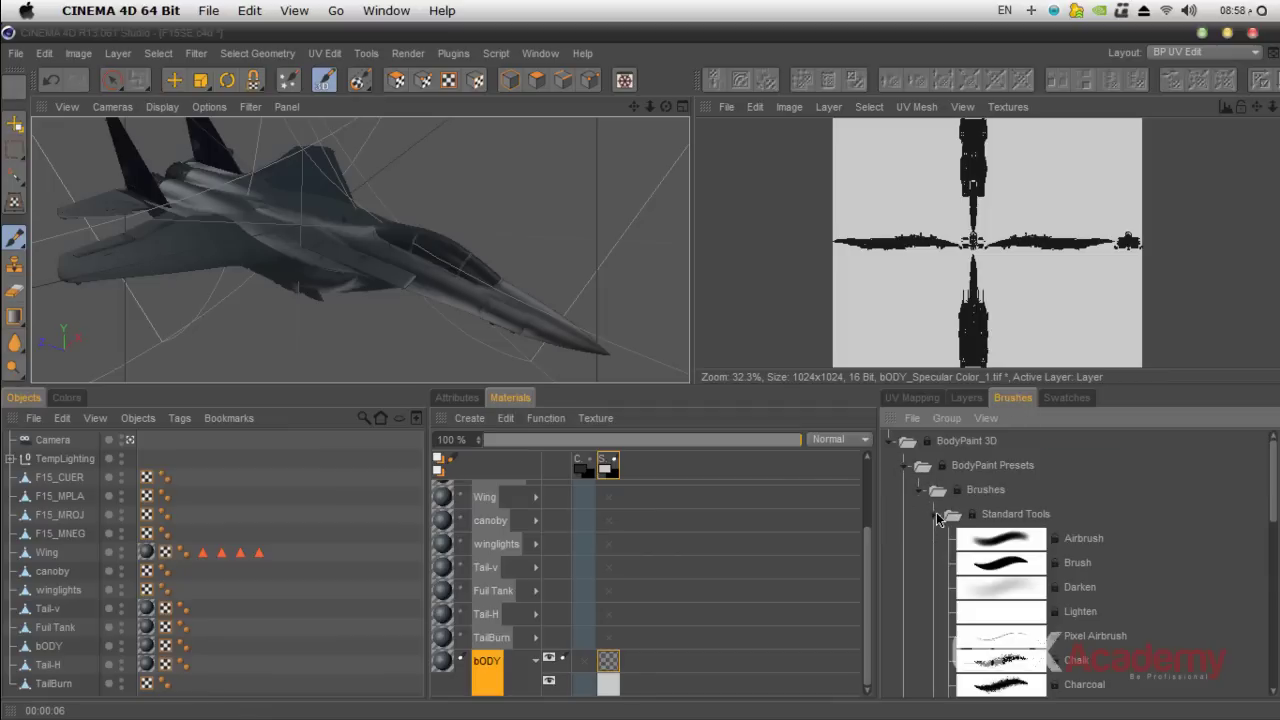
{"action": "scroll", "coordinate": [1071, 556], "scroll_direction": "down", "scroll_amount": 3}
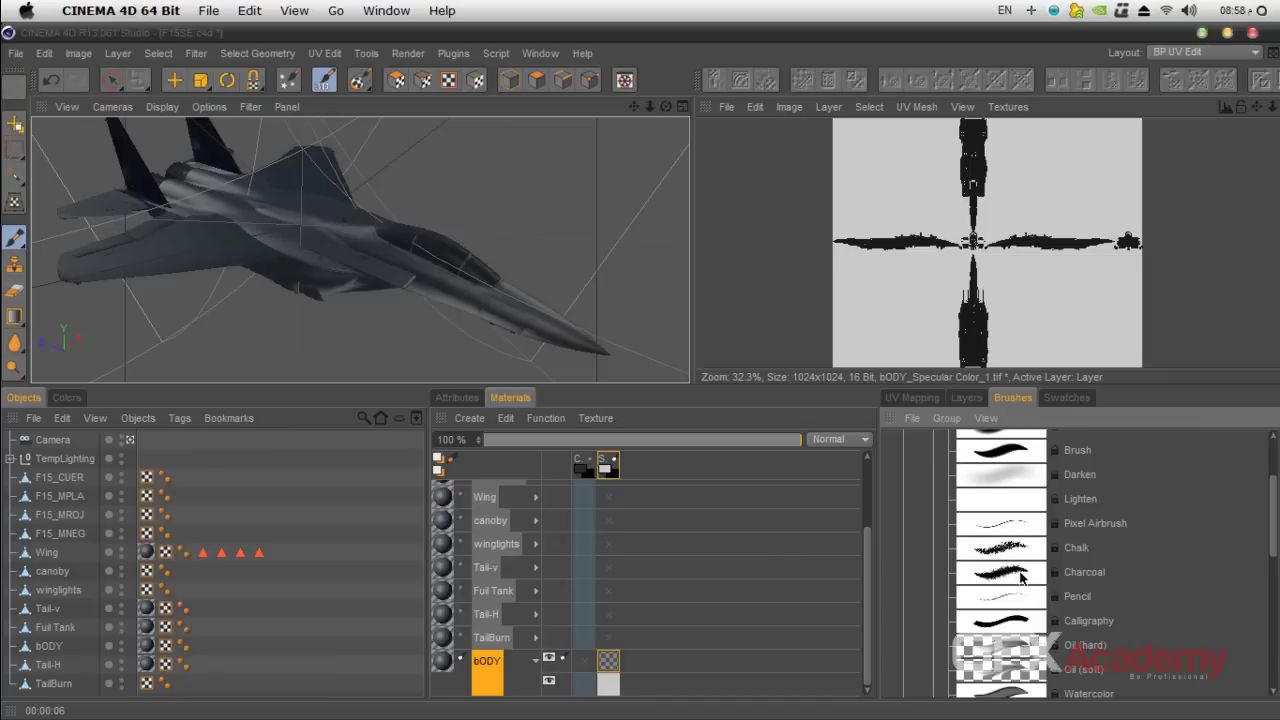
{"action": "double_click", "coordinate": [1000, 551]}
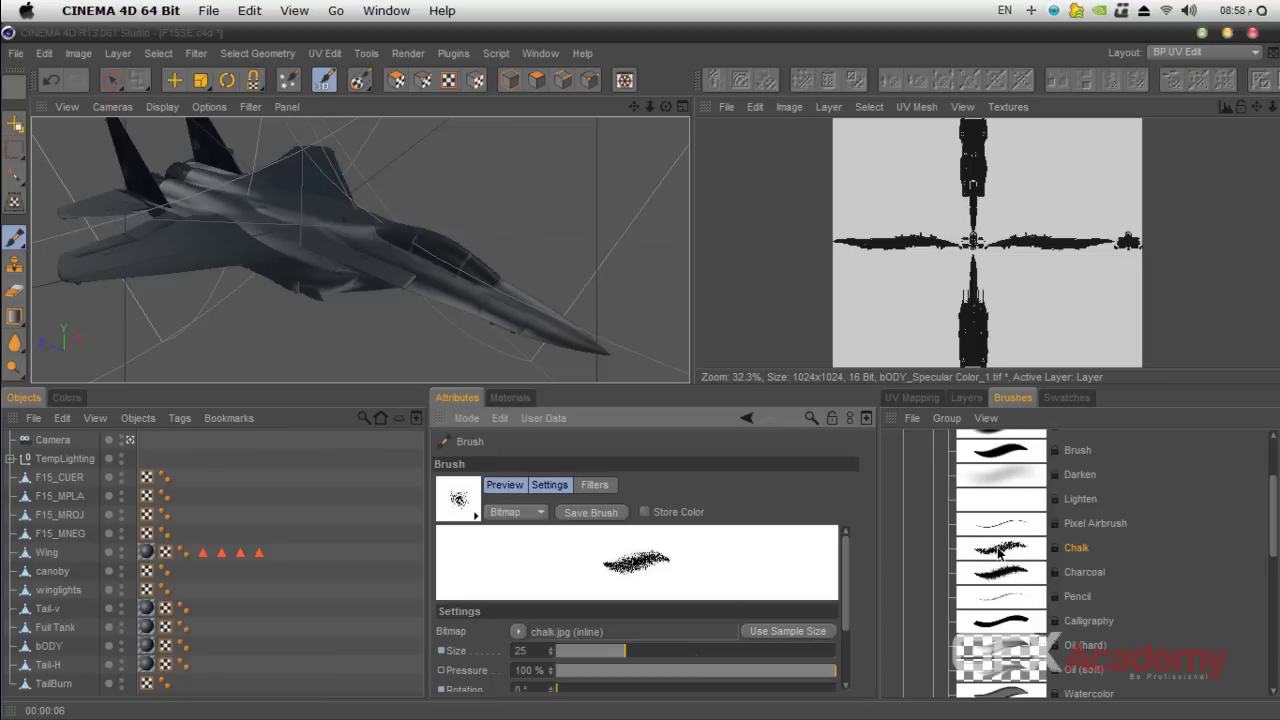
{"action": "scroll", "coordinate": [846, 594], "scroll_direction": "down", "scroll_amount": 2}
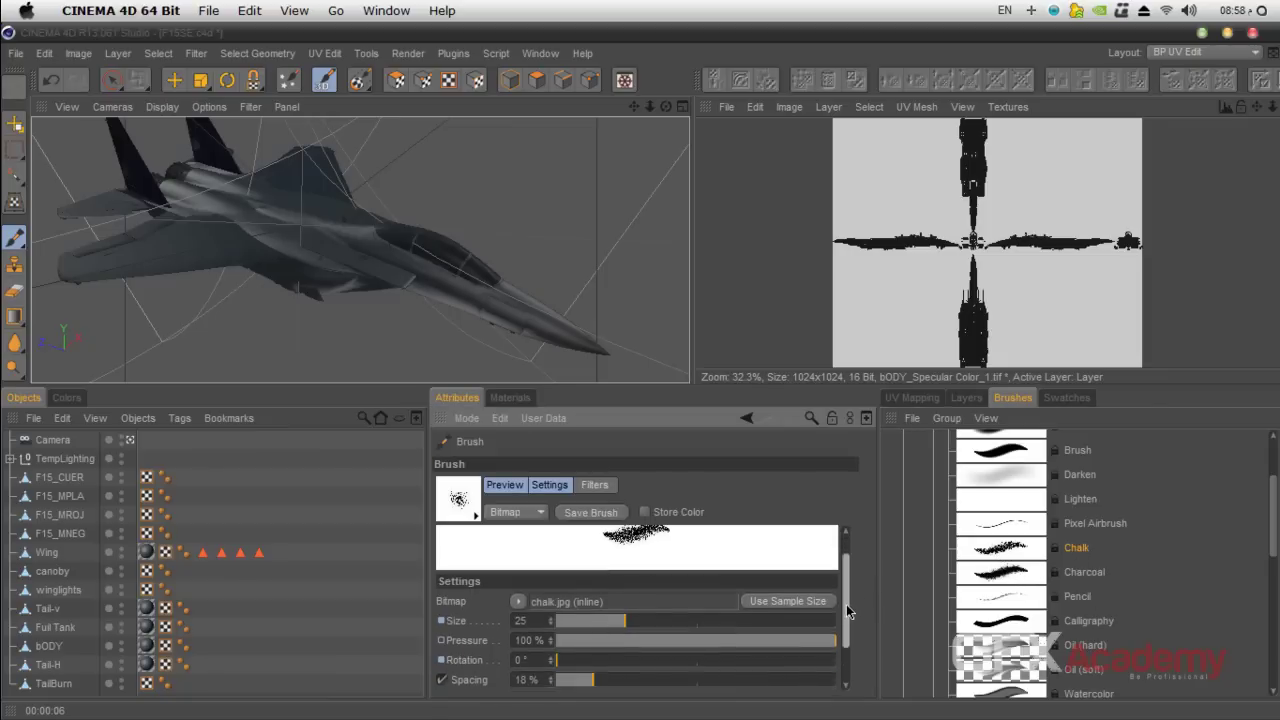
- Make the background layer of bODY's specular colour texture active and set the paint colour to dark grey 42, 42, 42
{"action": "left_click_drag", "start_coordinate": [385, 280], "coordinate": [444, 262], "text": "alt"}
{"action": "scroll", "coordinate": [444, 262], "scroll_direction": "up", "scroll_amount": 3}
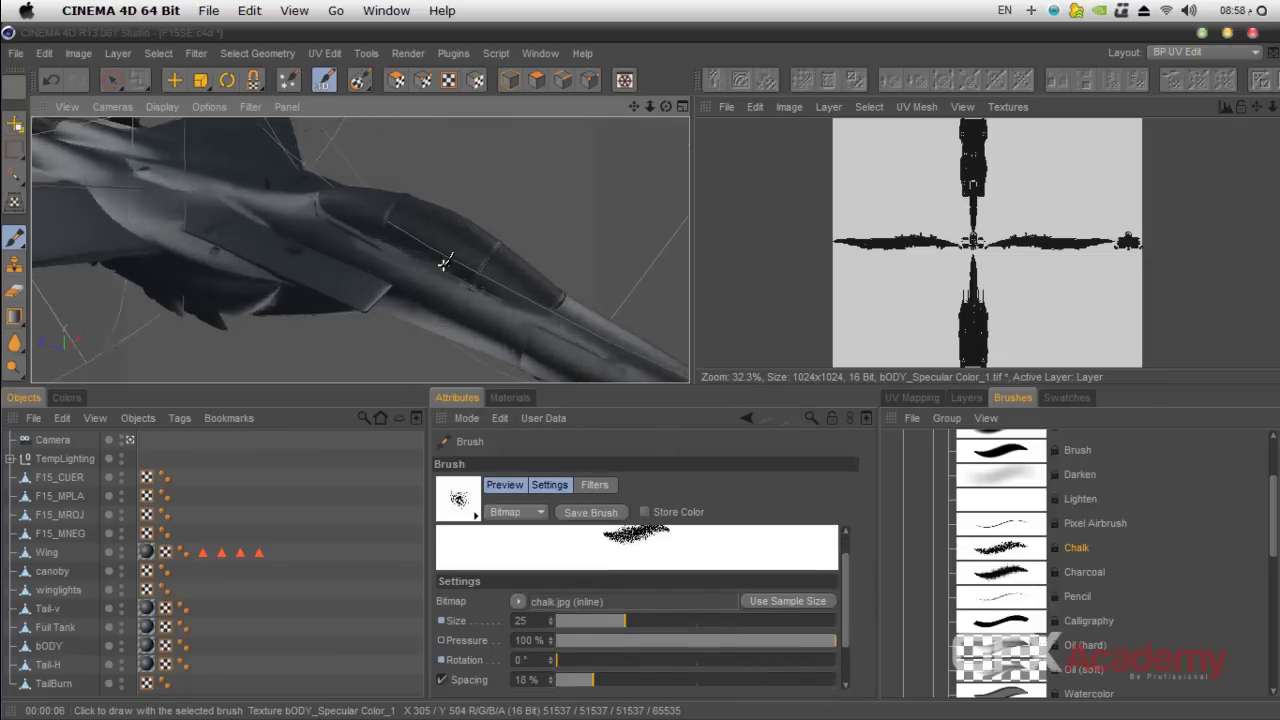
{"action": "left_click_drag", "start_coordinate": [634, 106], "coordinate": [531, 89]}
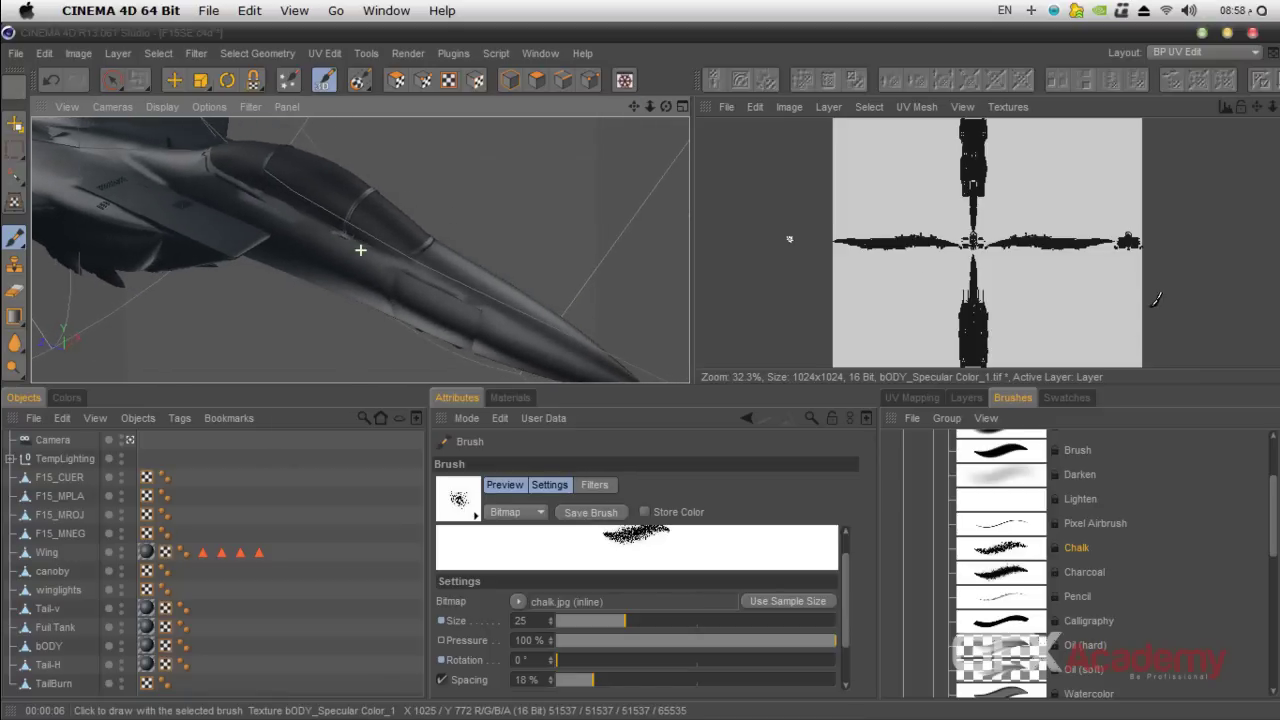
{"action": "left_click_drag", "start_coordinate": [1270, 110], "coordinate": [1279, 110]}
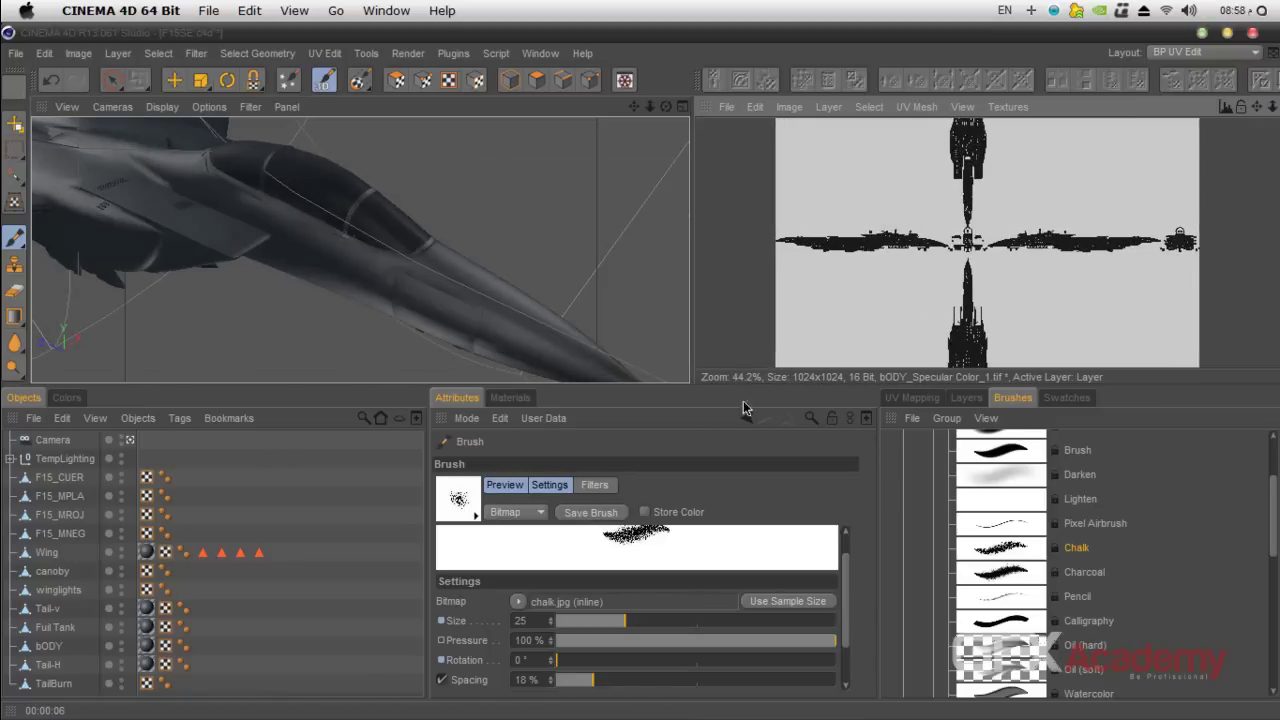
{"action": "left_click", "coordinate": [509, 398]}
{"action": "left_click", "coordinate": [608, 684]}
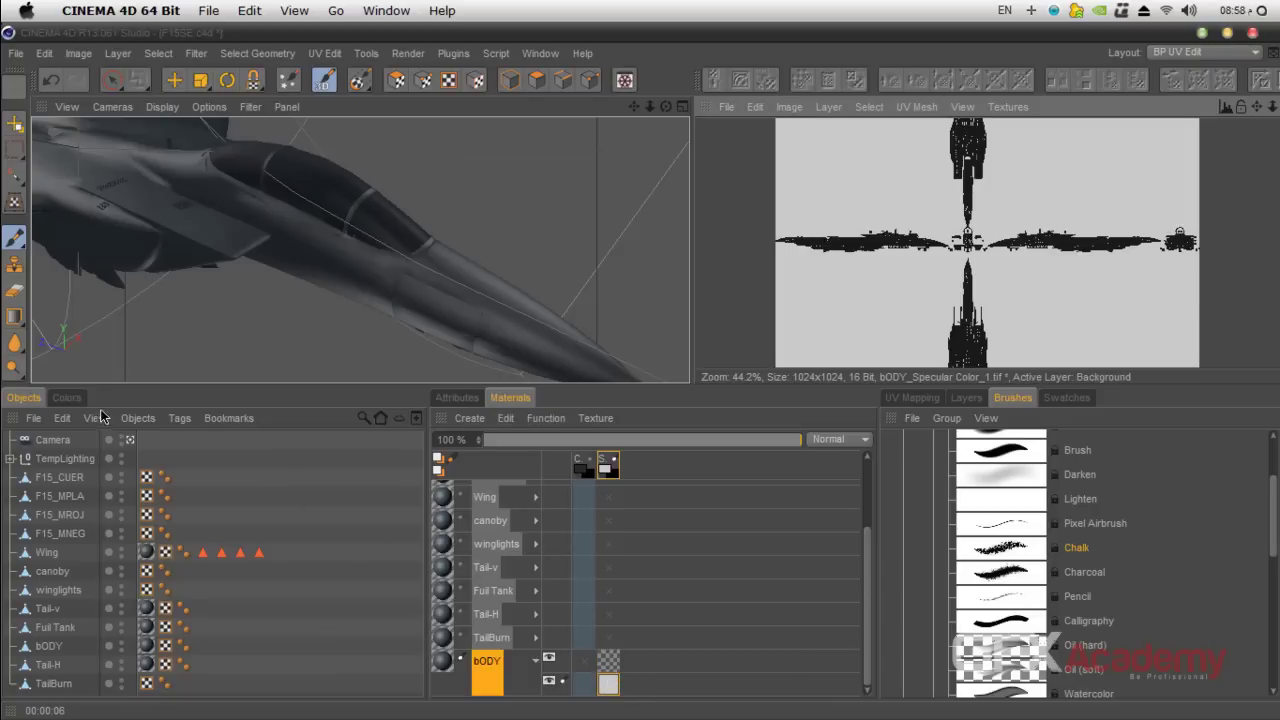
{"action": "left_click", "coordinate": [57, 397]}
{"action": "left_click_drag", "start_coordinate": [40, 614], "coordinate": [20, 643]}
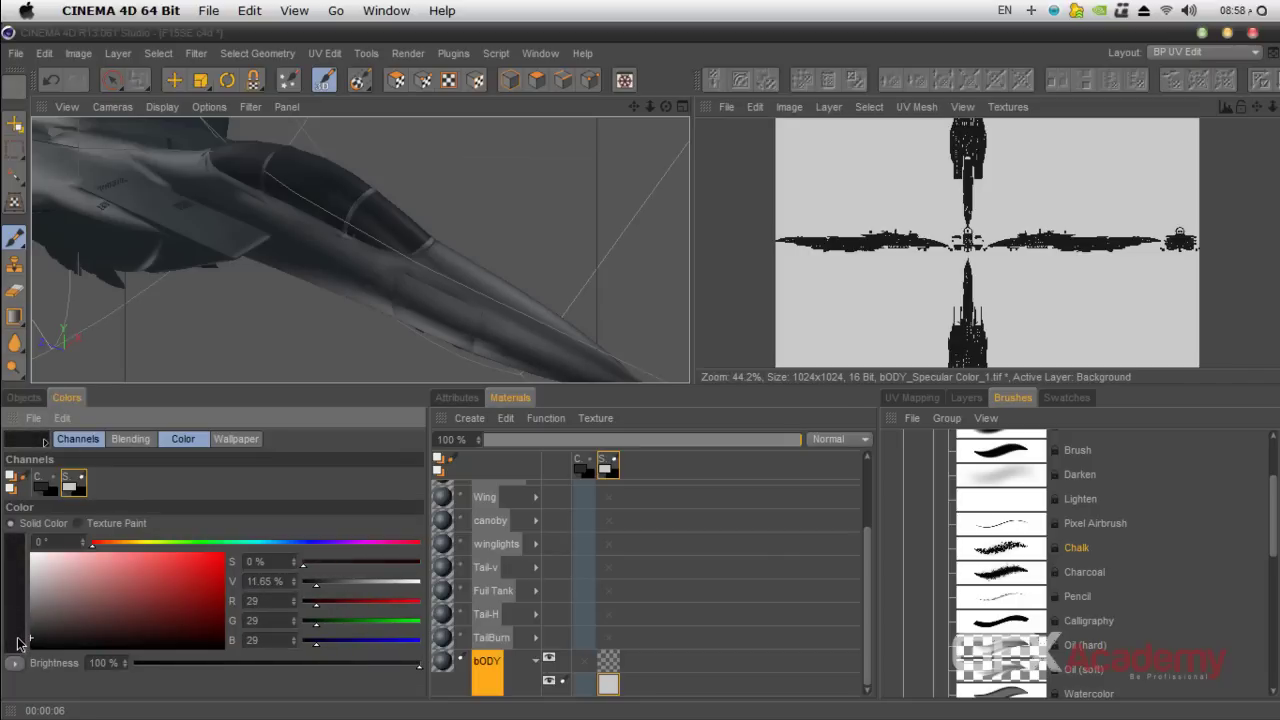
{"action": "left_click_drag", "start_coordinate": [36, 647], "coordinate": [17, 635]}
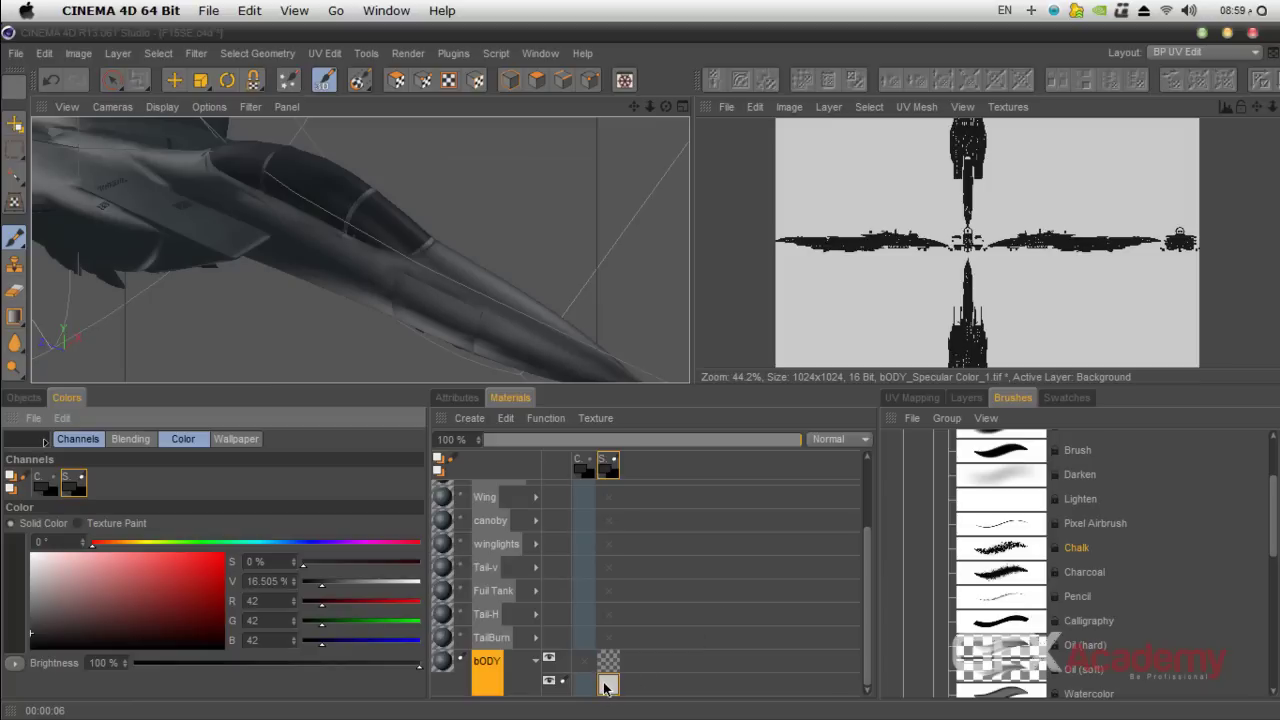
- Select the entire specular colour texture, fill the background layer with the dark grey using Fill Bitmap, and deselect everything
{"action": "left_click", "coordinate": [790, 107]}
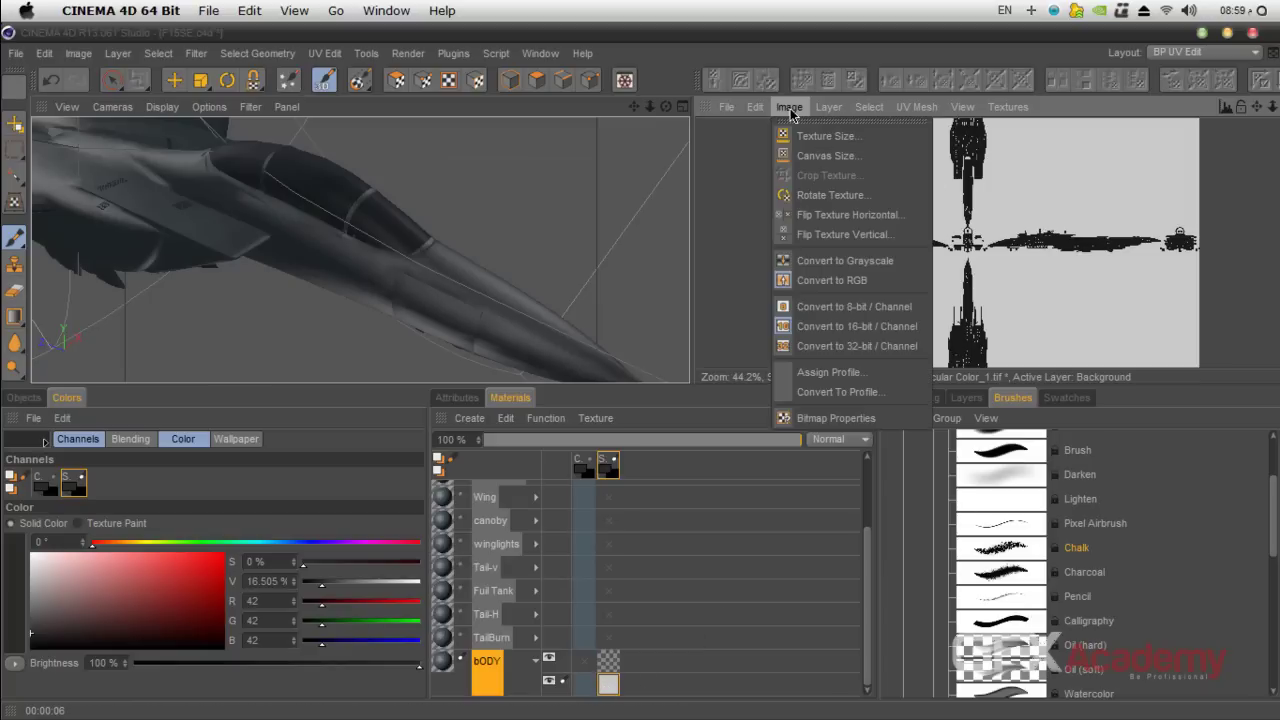
{"action": "mouse_move", "coordinate": [869, 107]}
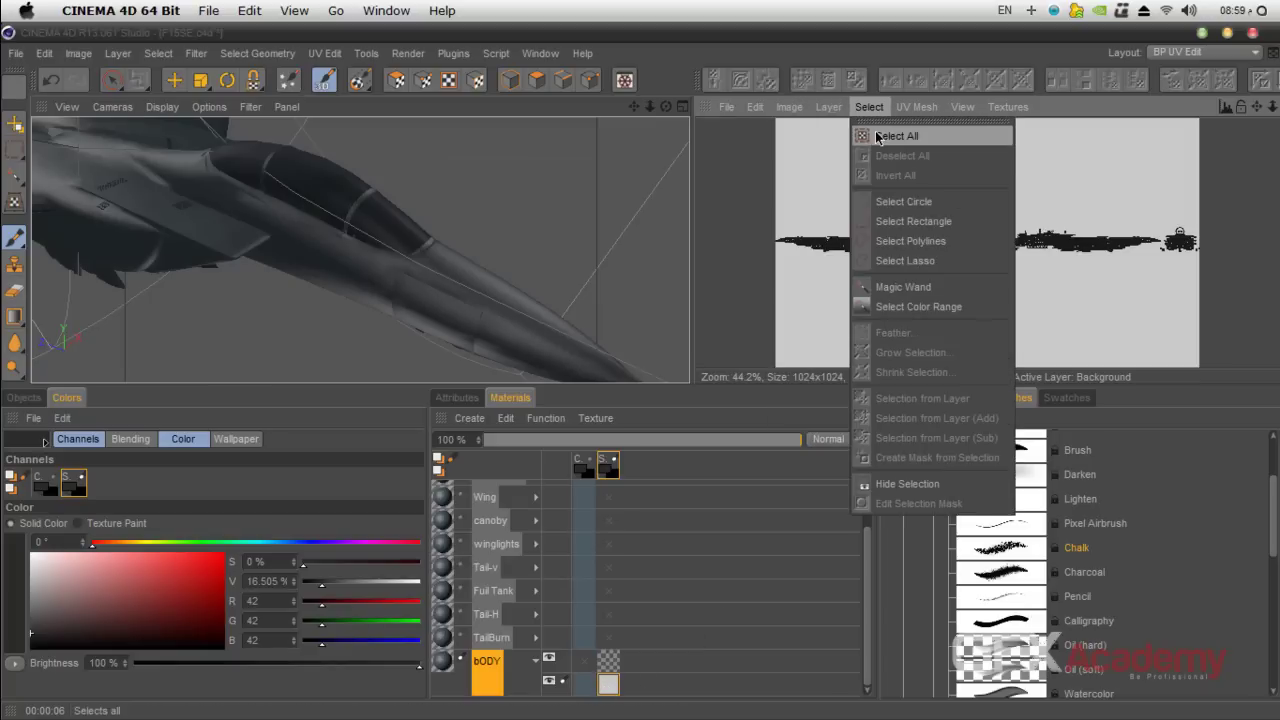
{"action": "left_click", "coordinate": [880, 135]}
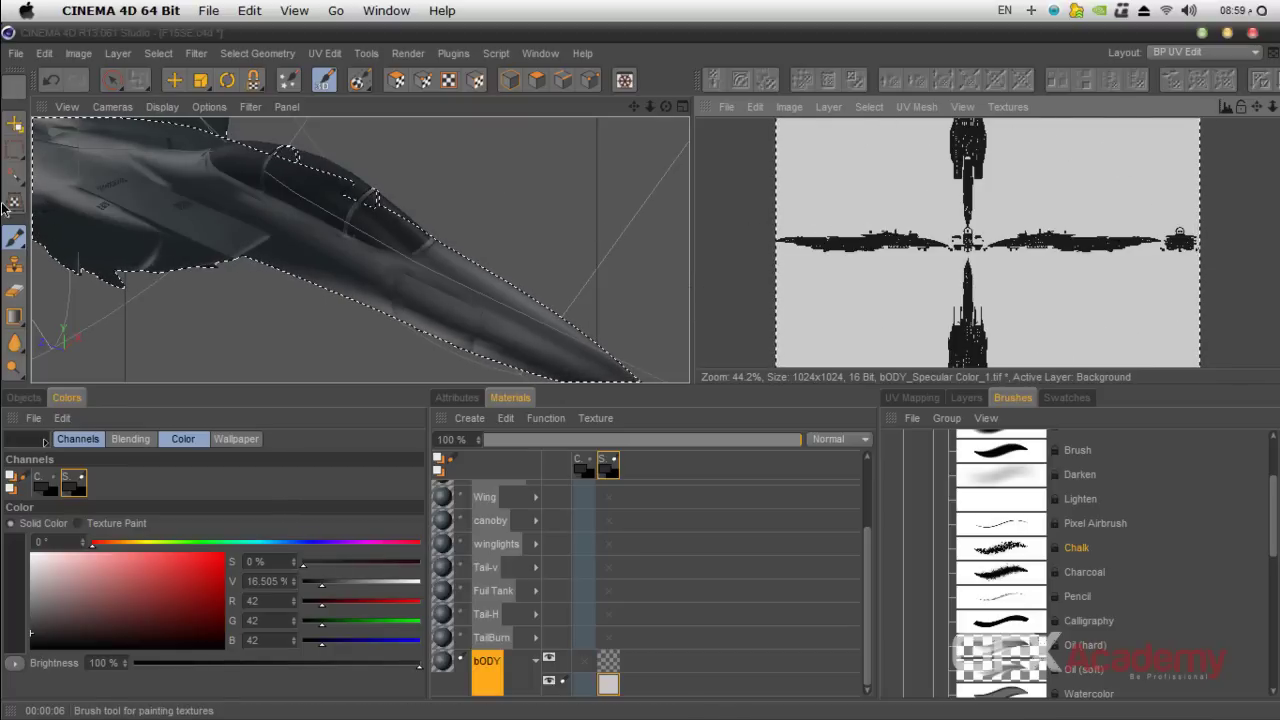
{"action": "left_click_drag", "start_coordinate": [18, 330], "coordinate": [80, 352]}
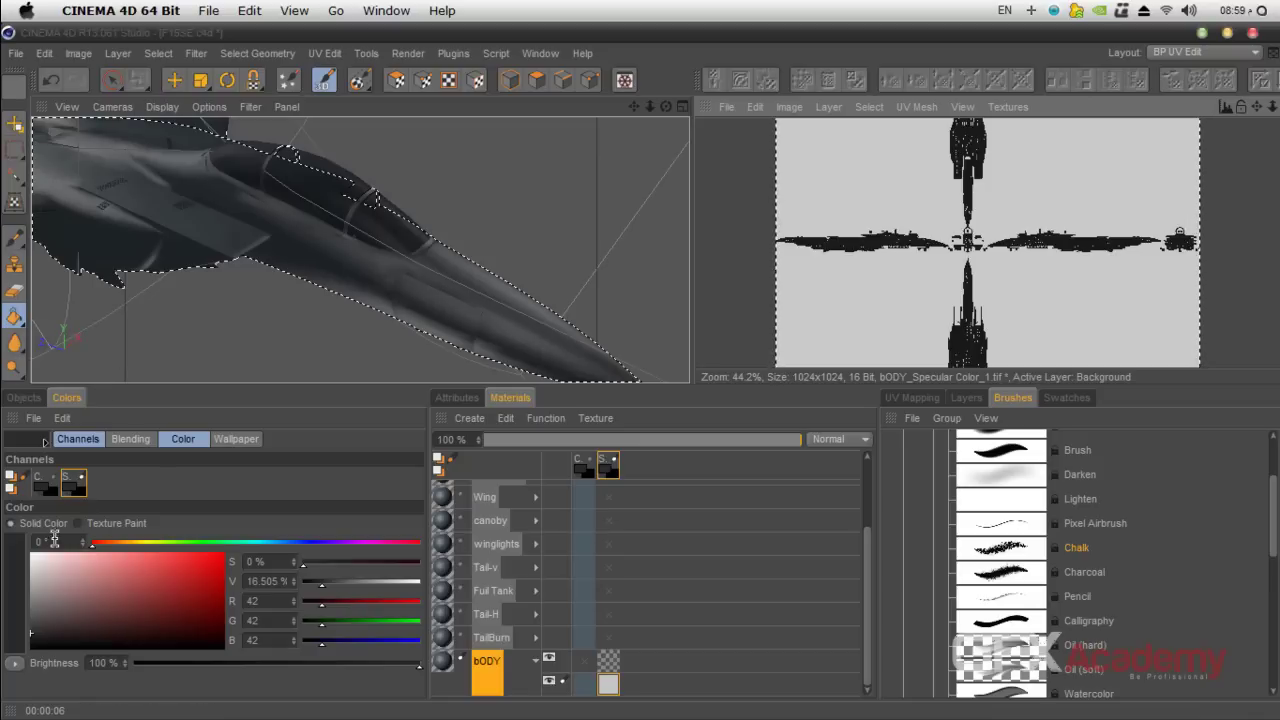
{"action": "left_click", "coordinate": [841, 195]}
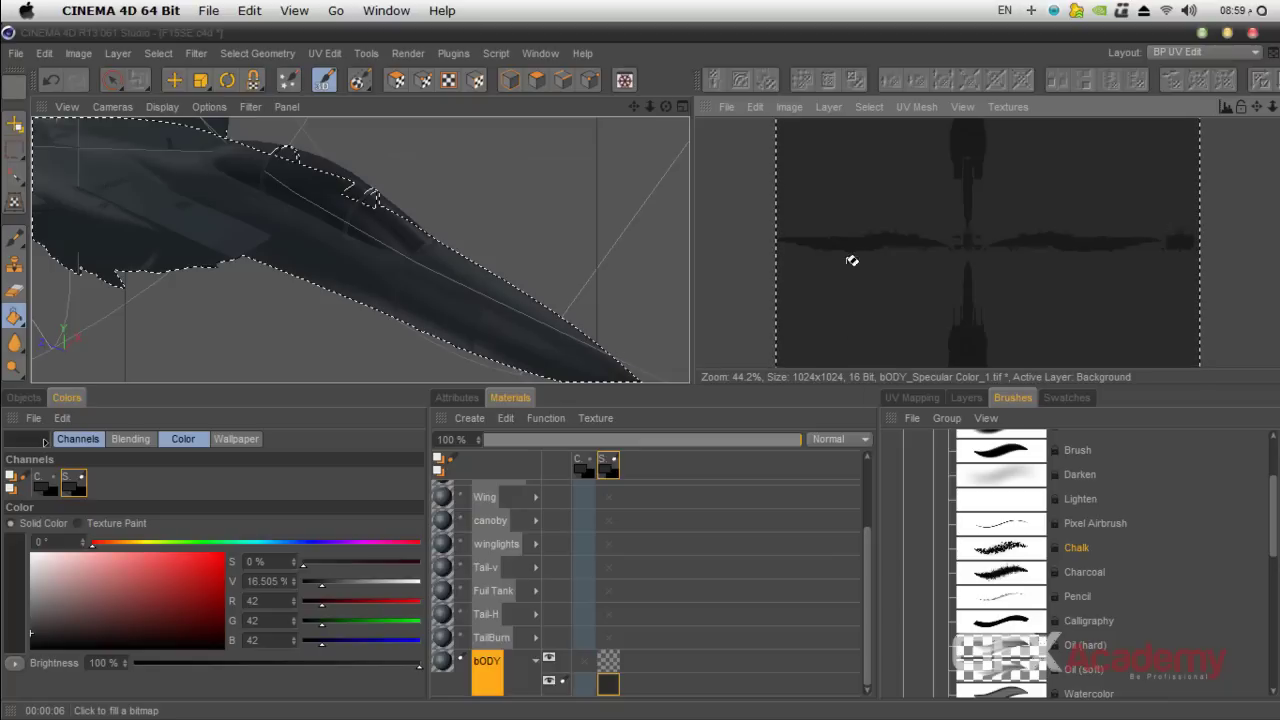
{"action": "left_click", "coordinate": [863, 106]}
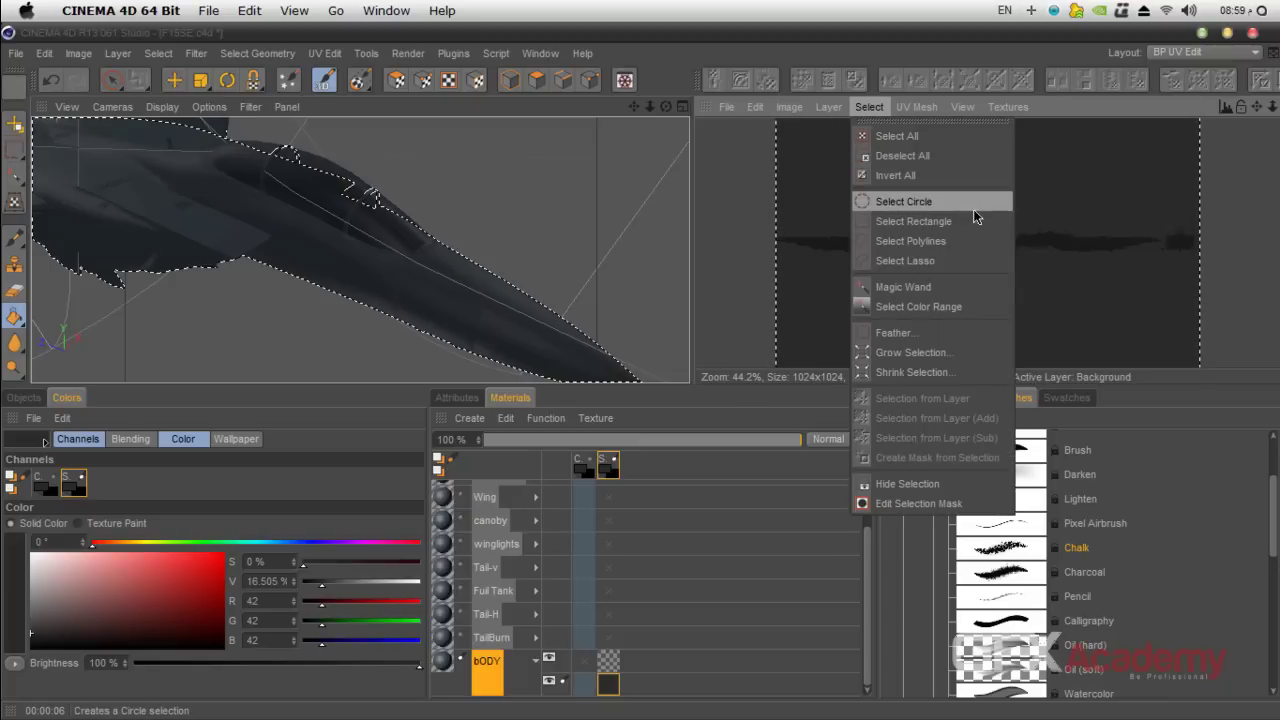
{"action": "left_click", "coordinate": [902, 155]}
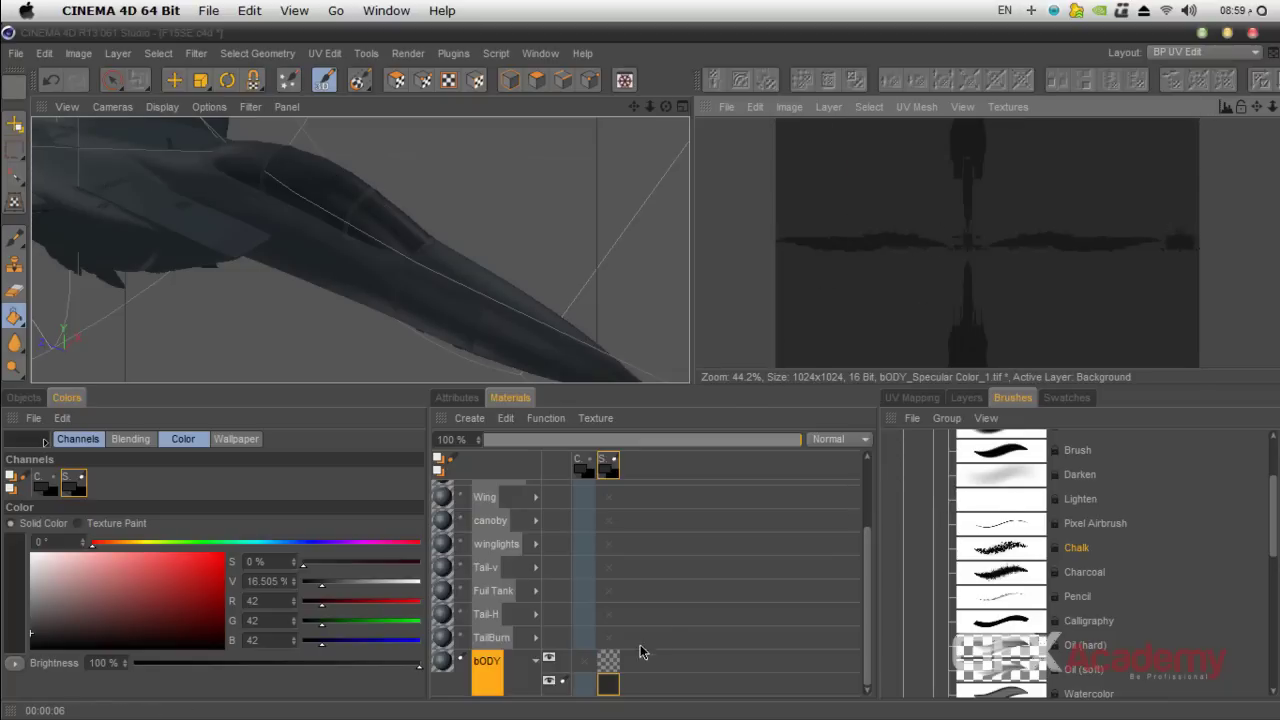
- Make the upper layer of bODY's specular colour texture active and switch from the fill tool back to the Chalk brush
{"action": "left_click", "coordinate": [608, 660]}
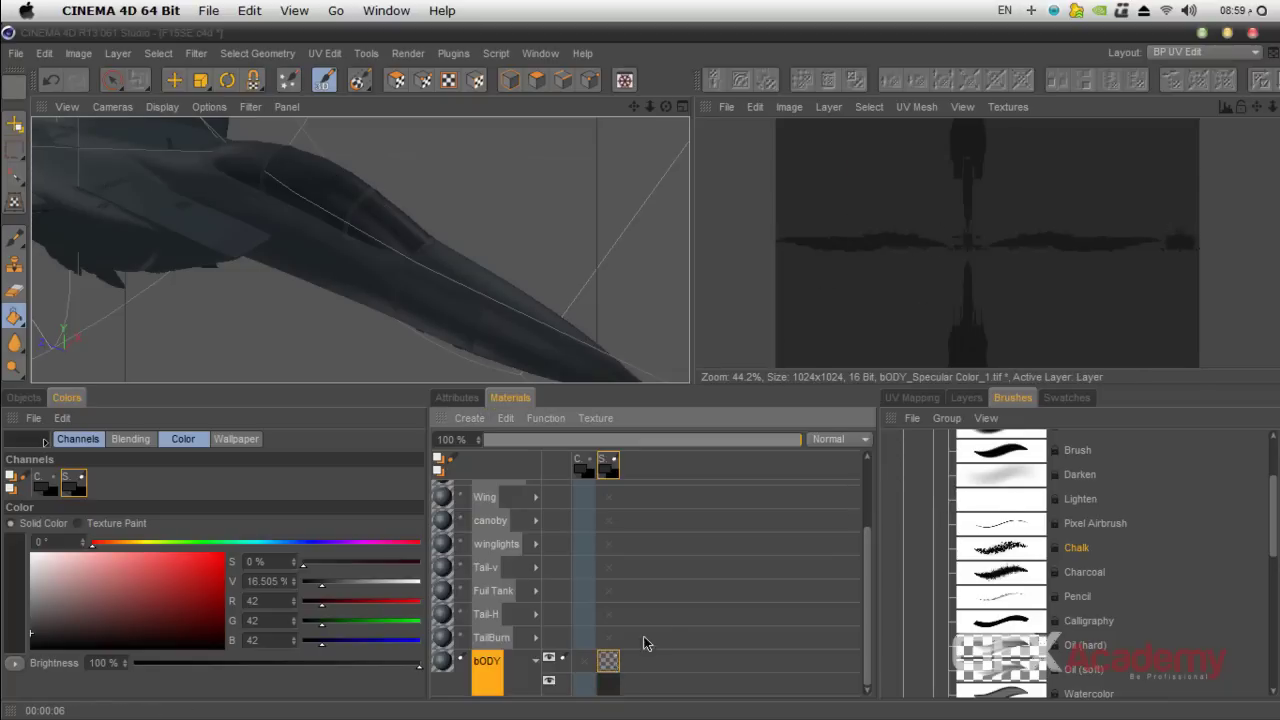
{"action": "left_click", "coordinate": [1014, 553]}
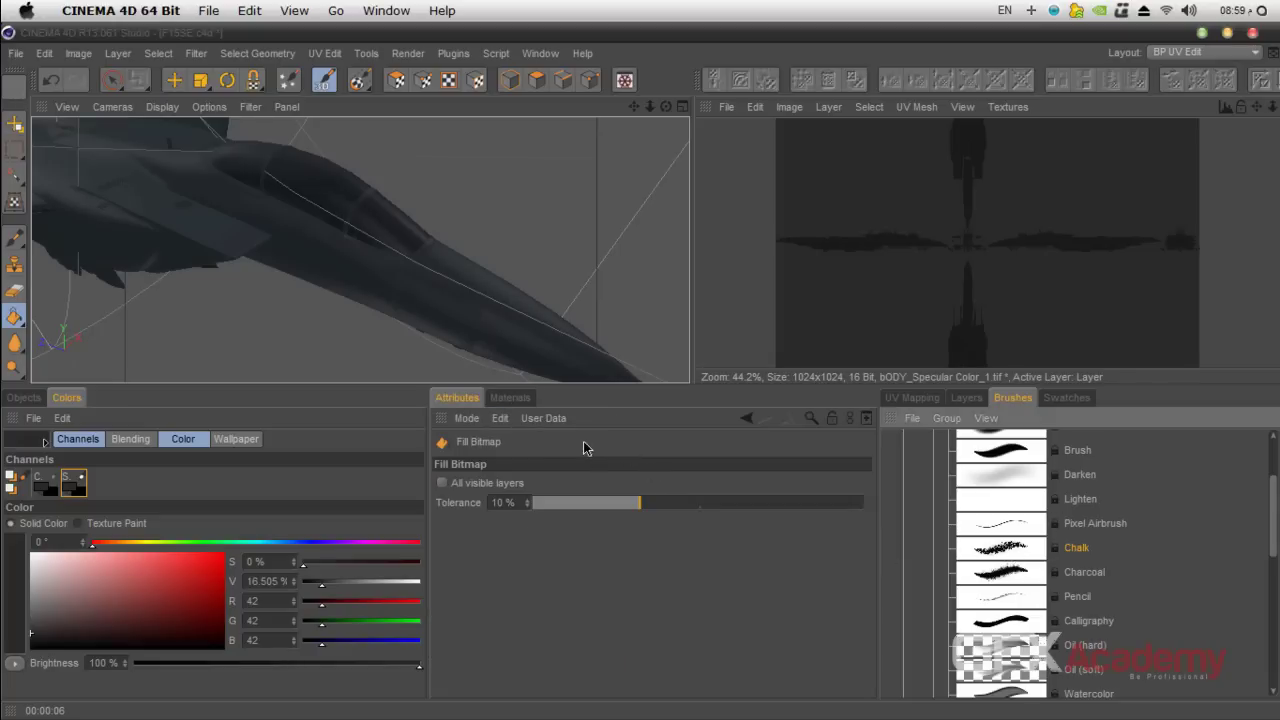
{"action": "left_click", "coordinate": [14, 239]}
{"action": "left_click_drag", "start_coordinate": [858, 568], "coordinate": [857, 591]}
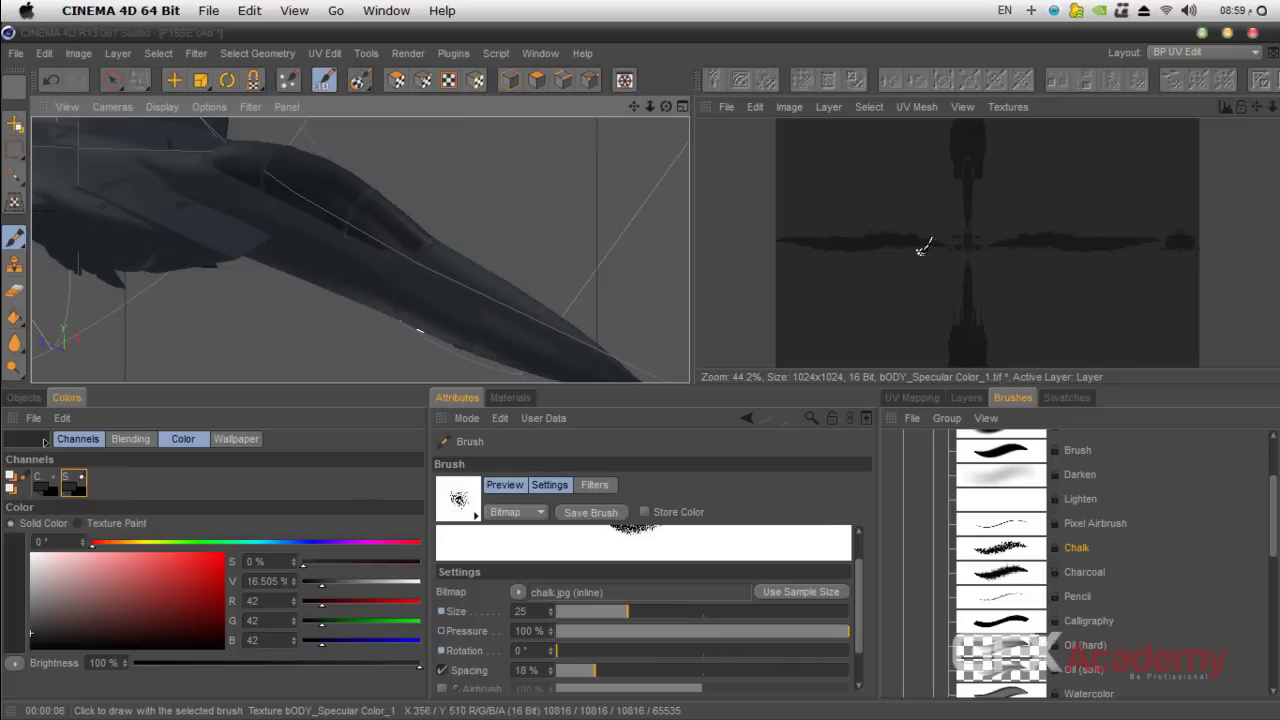
{"action": "scroll", "coordinate": [921, 249], "scroll_direction": "up", "scroll_amount": 3}
{"action": "scroll", "coordinate": [921, 249], "scroll_direction": "up", "scroll_amount": 1}
{"action": "left_click_drag", "start_coordinate": [1256, 107], "coordinate": [697, 375]}
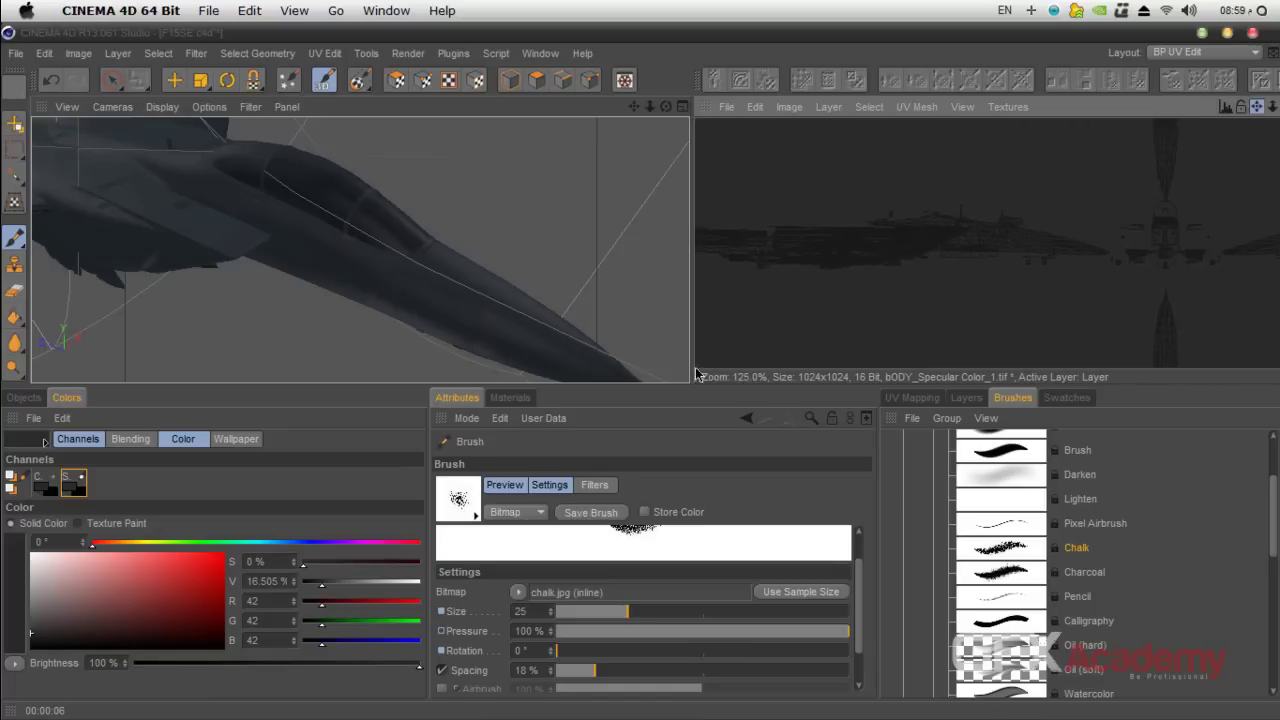
{"action": "left_click", "coordinate": [510, 398]}
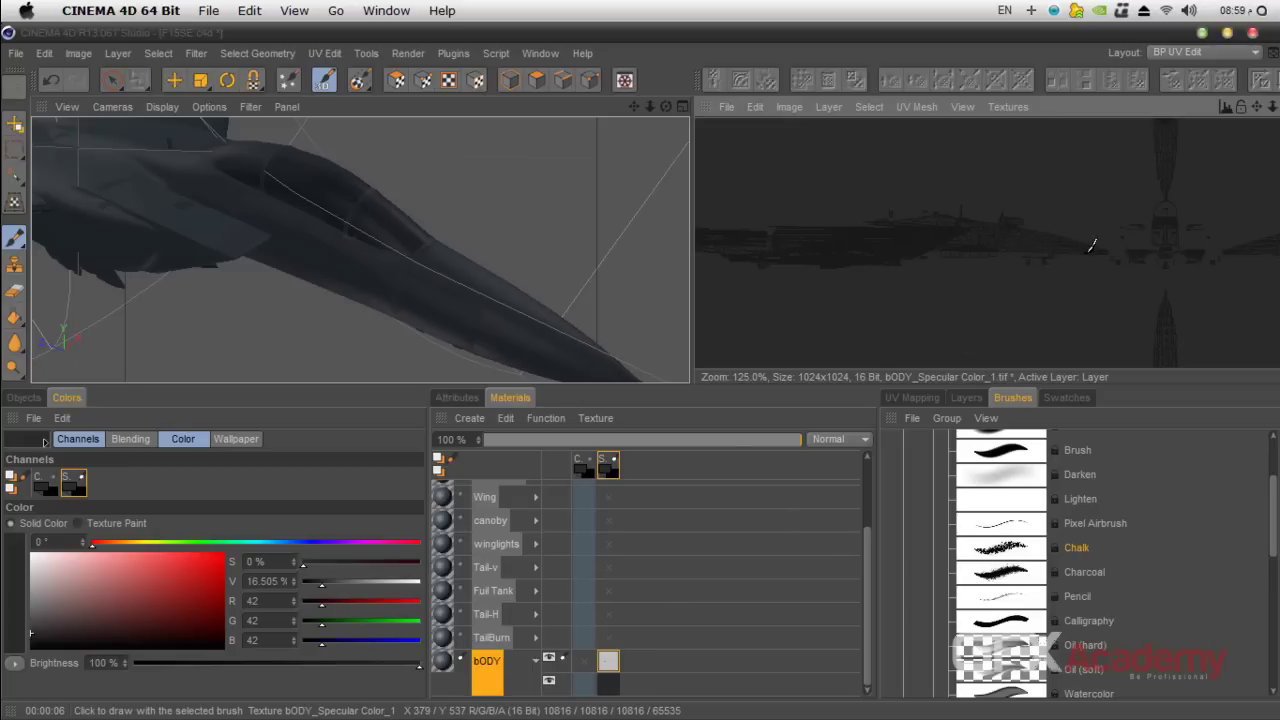
- Set the Chalk brush size to 53 and the paint colour to grey 153, 153, 153
{"action": "scroll", "coordinate": [1069, 273], "scroll_direction": "up", "scroll_amount": 2}
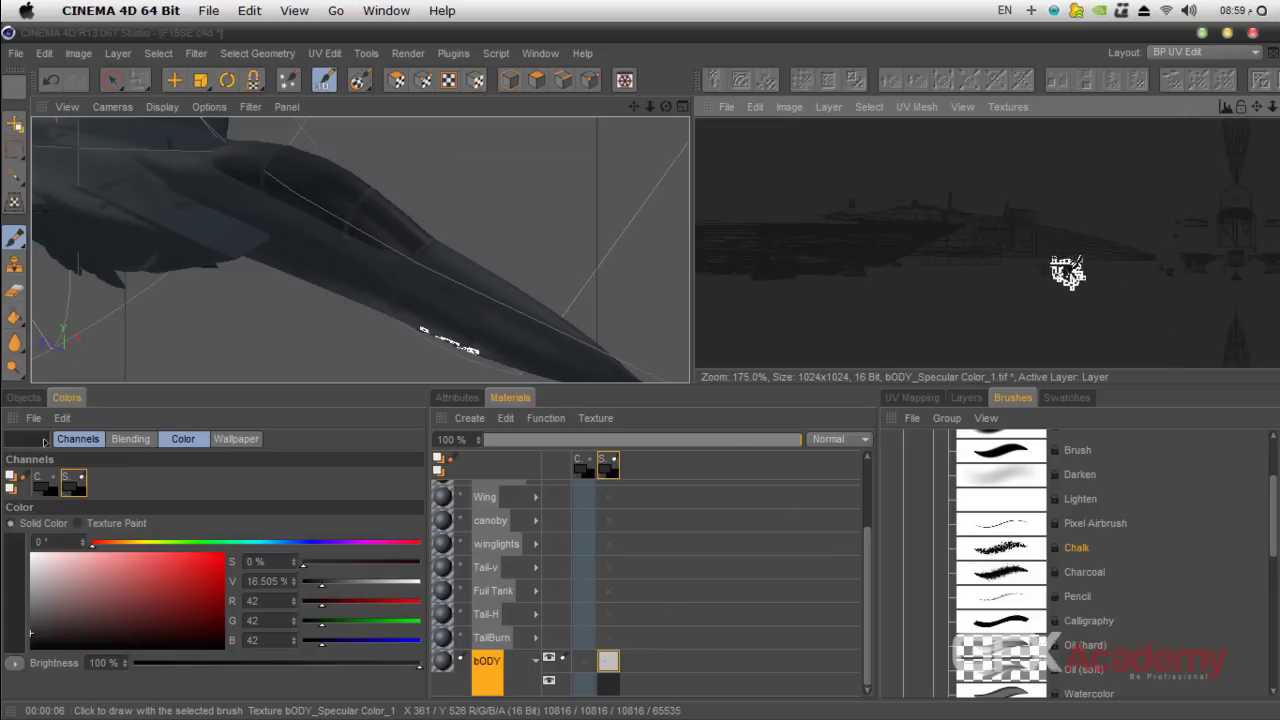
{"action": "scroll", "coordinate": [1067, 275], "scroll_direction": "down", "scroll_amount": 1}
{"action": "scroll", "coordinate": [1068, 276], "scroll_direction": "up", "scroll_amount": 4}
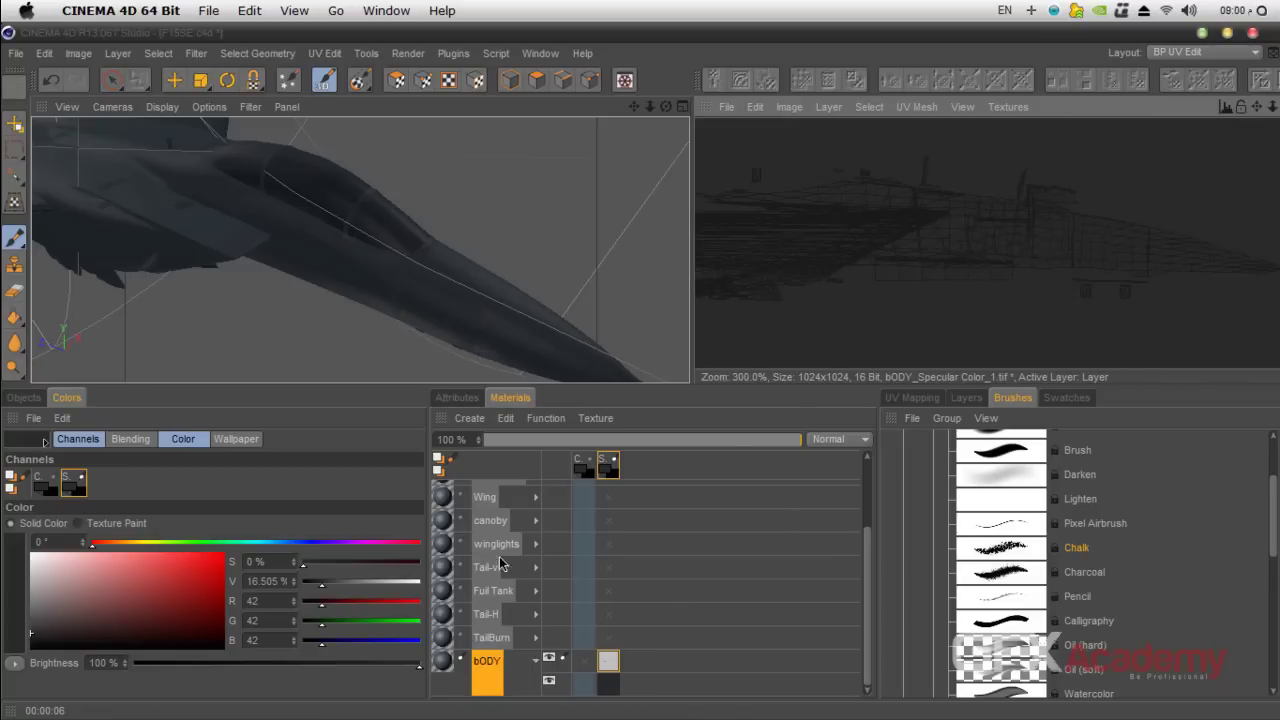
{"action": "left_click", "coordinate": [457, 398]}
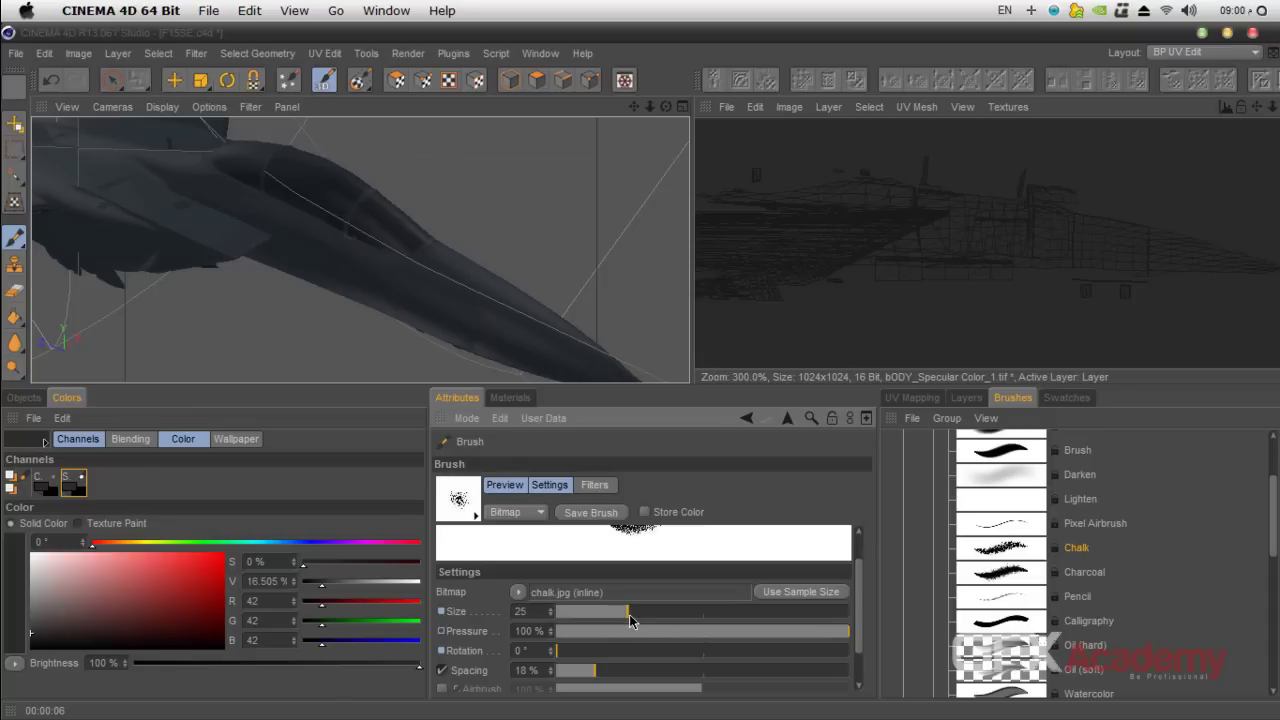
{"action": "left_click_drag", "start_coordinate": [630, 620], "coordinate": [663, 620]}
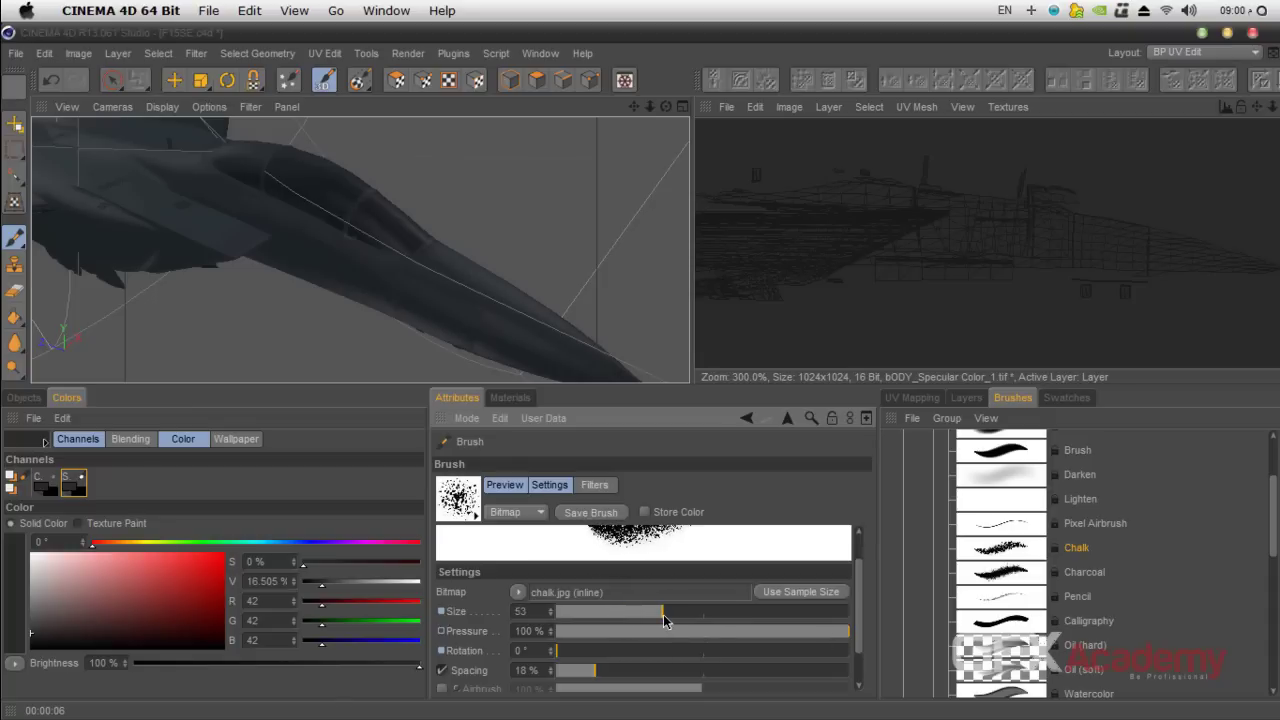
{"action": "left_click", "coordinate": [71, 402]}
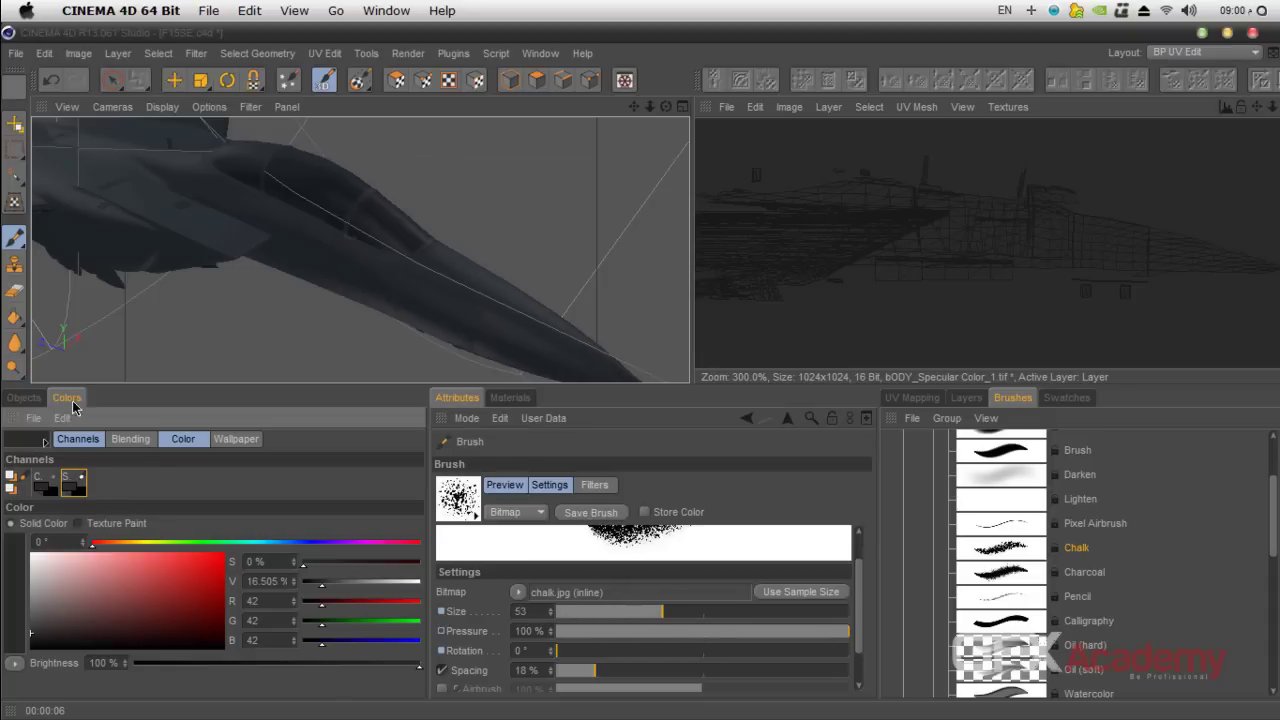
{"action": "mouse_move", "coordinate": [12, 600]}
{"action": "left_mouse_down"}
{"action": "mouse_move", "coordinate": [6, 558]}
{"action": "mouse_move", "coordinate": [4, 594]}
{"action": "left_mouse_up"}
- Try painting chalk strokes over the nose and cockpit area of the jet's side view in the specular texture
{"action": "mouse_move", "coordinate": [1160, 300]}
{"action": "left_mouse_down"}
{"action": "mouse_move", "coordinate": [1190, 300]}
{"action": "mouse_move", "coordinate": [1215, 280]}
{"action": "mouse_move", "coordinate": [1010, 215]}
{"action": "mouse_move", "coordinate": [950, 230]}
{"action": "mouse_move", "coordinate": [950, 320]}
{"action": "left_mouse_up"}
{"action": "key", "text": "super+z"}
{"action": "key", "text": "super+z"}
{"action": "key", "text": "super+z"}
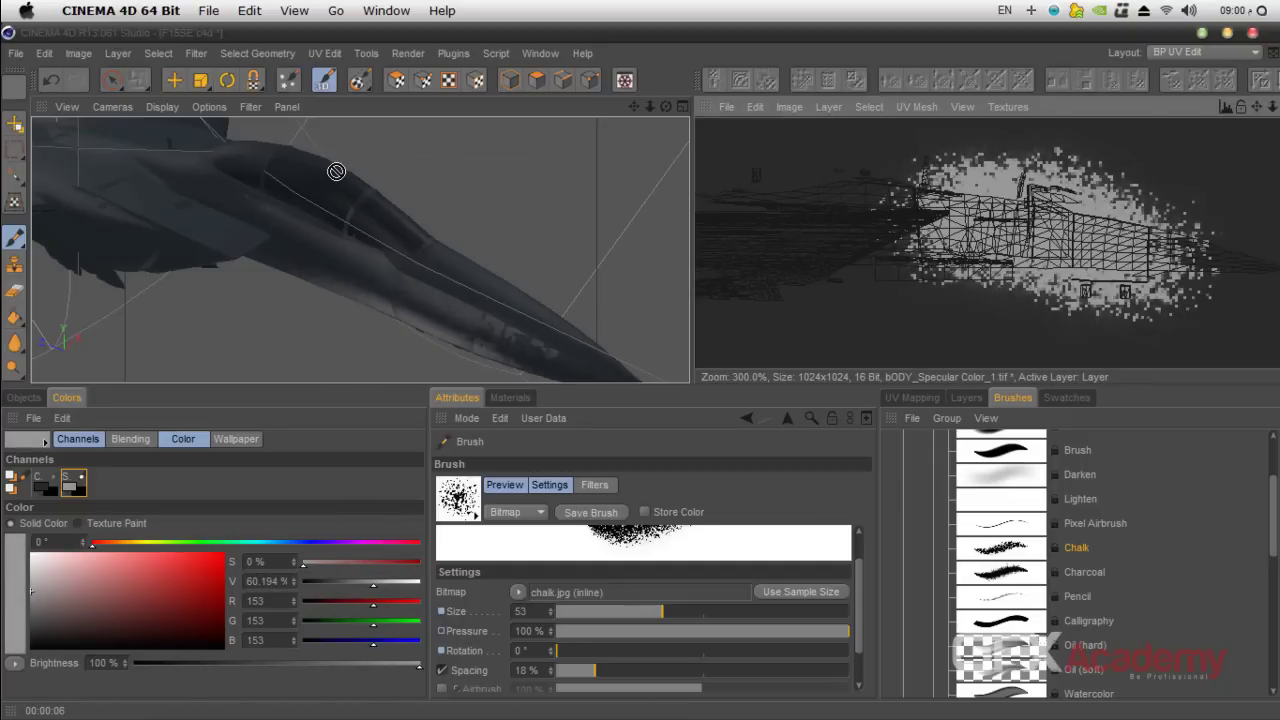
- Render the jet in the Picture Viewer, examine the painted specular patches along the nose, and stop and close the render
{"action": "key", "text": "shift+r"}
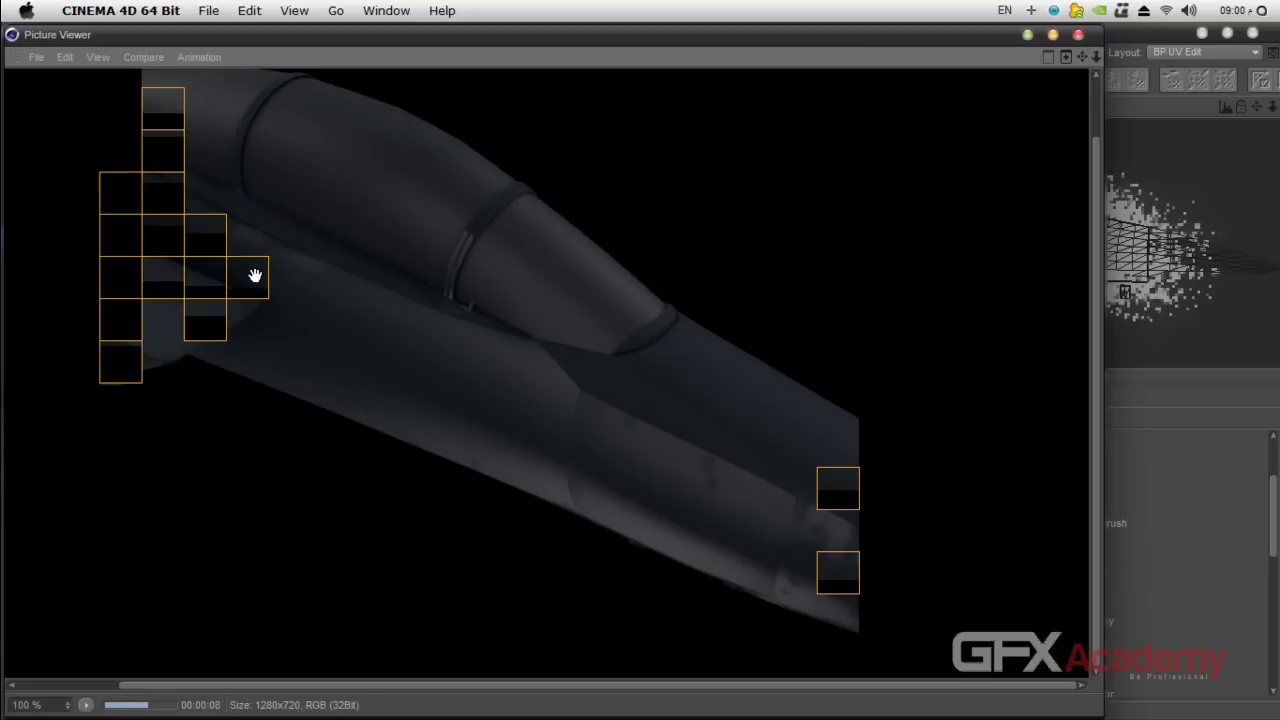
{"action": "left_click_drag", "start_coordinate": [394, 377], "coordinate": [407, 340]}
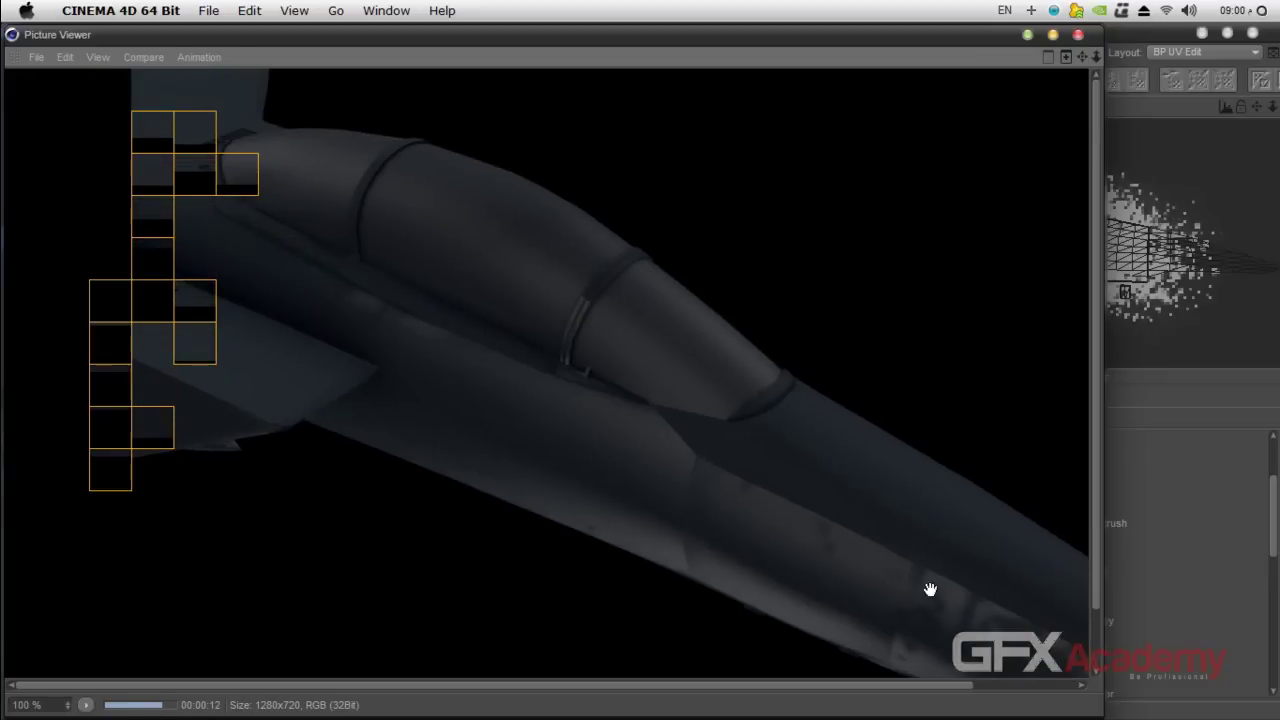
{"action": "left_click_drag", "start_coordinate": [953, 612], "coordinate": [546, 357]}
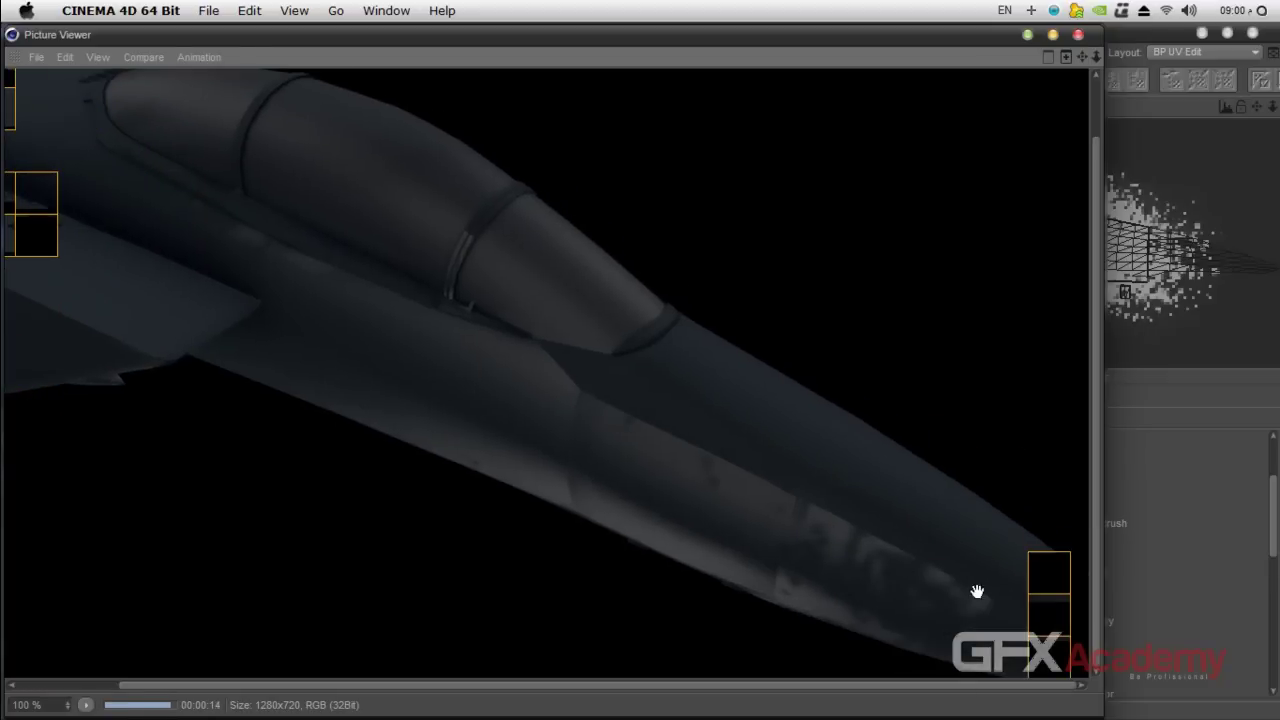
{"action": "left_click", "coordinate": [1078, 34]}
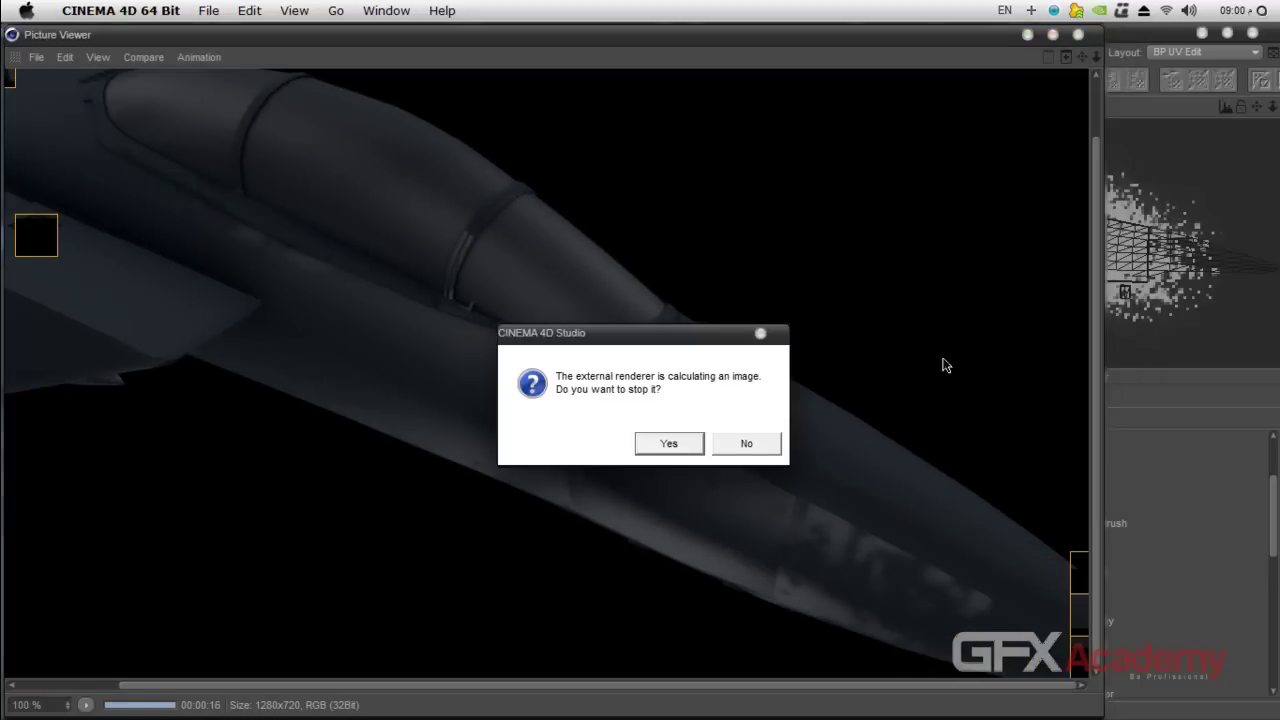
{"action": "left_click", "coordinate": [686, 449]}
- Undo the chalk strokes on the specular colour texture
{"action": "key", "text": "super+z"}
{"action": "key", "text": "super+z"}
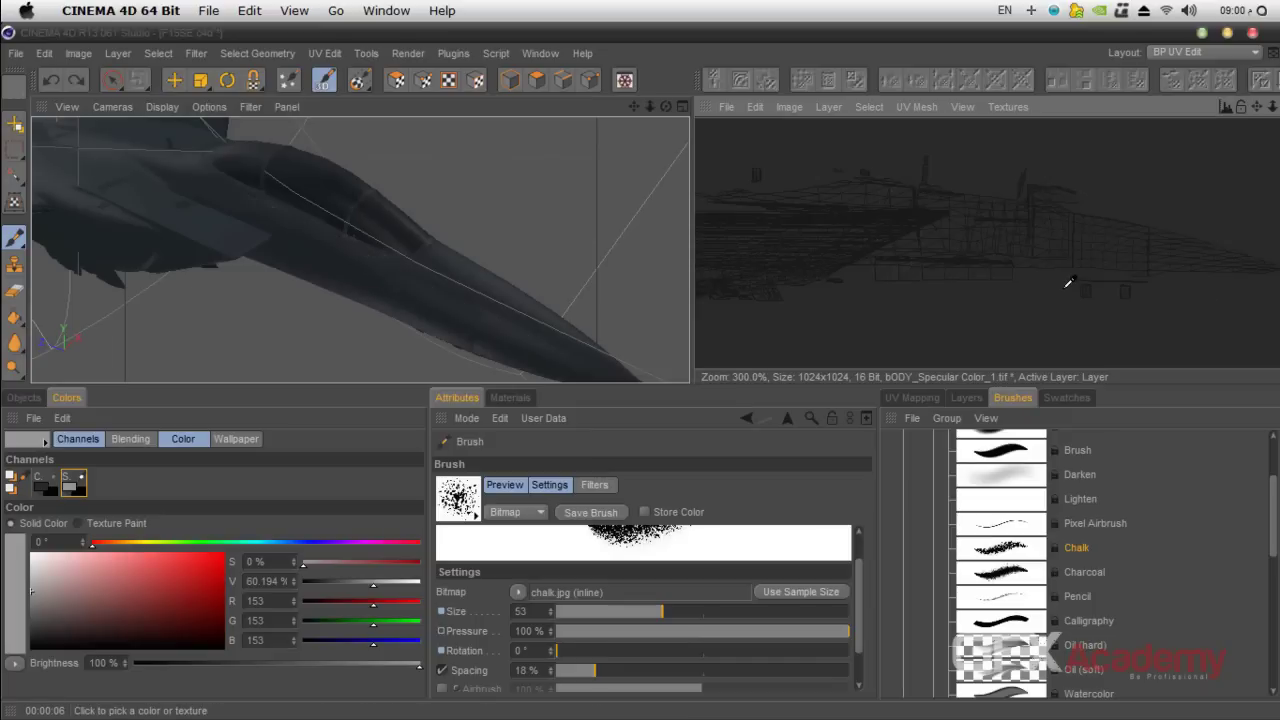
- Set the Chalk brush's pressure to 10 % and its size to 20
{"action": "mouse_move", "coordinate": [633, 632]}
{"action": "left_mouse_down"}
{"action": "mouse_move", "coordinate": [660, 632]}
{"action": "mouse_move", "coordinate": [588, 642]}
{"action": "left_mouse_up"}
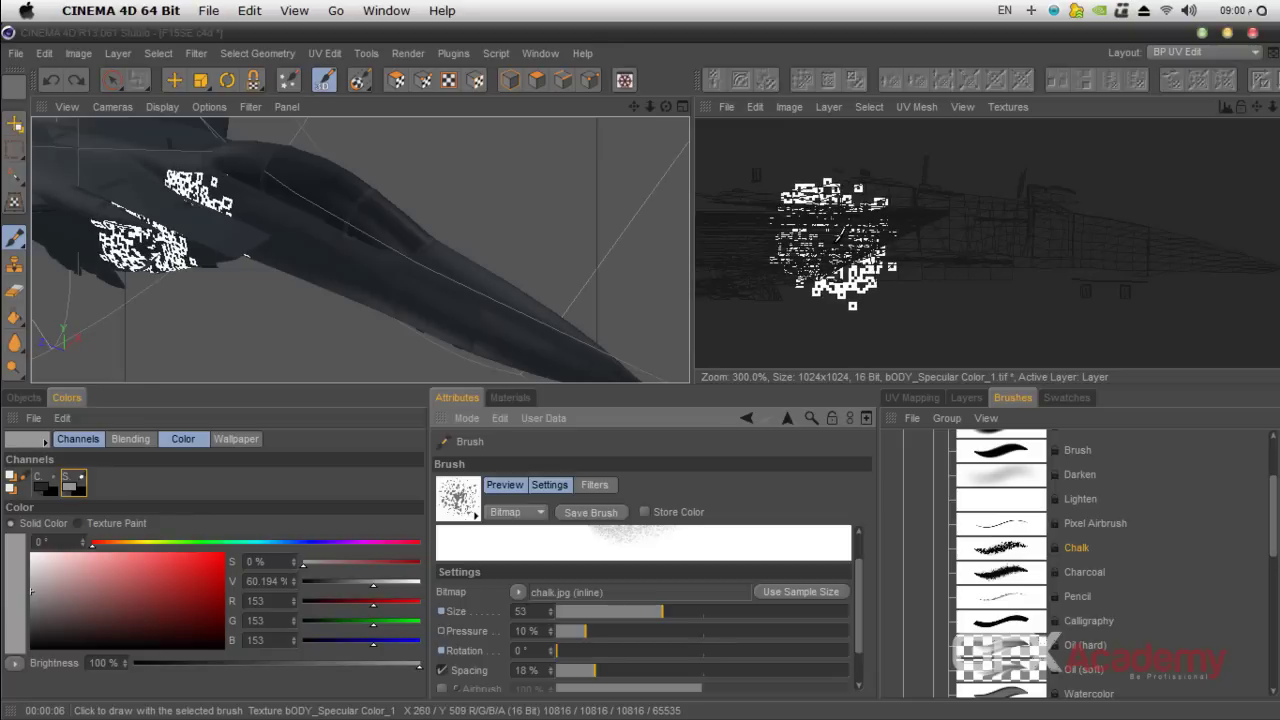
{"action": "key", "text": "bracketleft"}
{"action": "key", "text": "bracketleft"}
{"action": "key", "text": "bracketleft"}
{"action": "key", "text": "bracketleft"}
{"action": "key", "text": "bracketleft"}
{"action": "key", "text": "bracketleft"}
{"action": "key", "text": "bracketleft"}
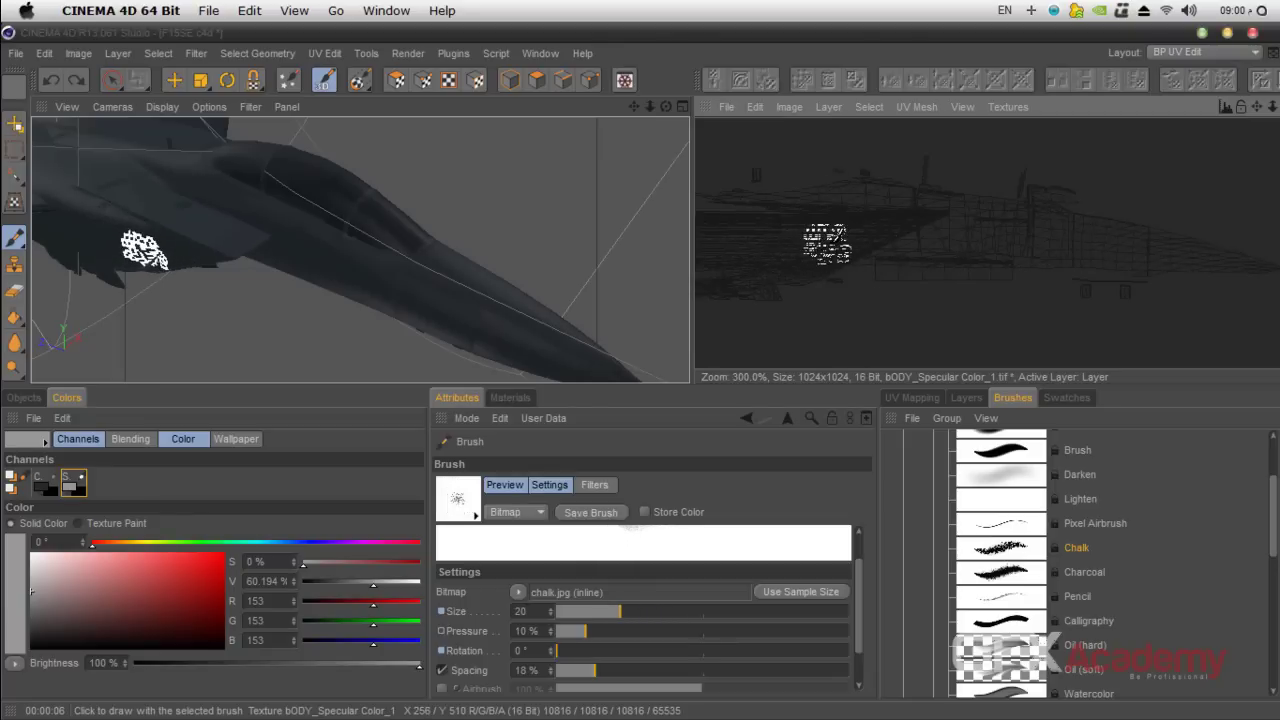
- Set the Chalk brush's pressure to 7 %, its spacing to 11 % and the paint colour to grey 170, 170, 170
{"action": "left_click_drag", "start_coordinate": [652, 108], "coordinate": [660, 150]}
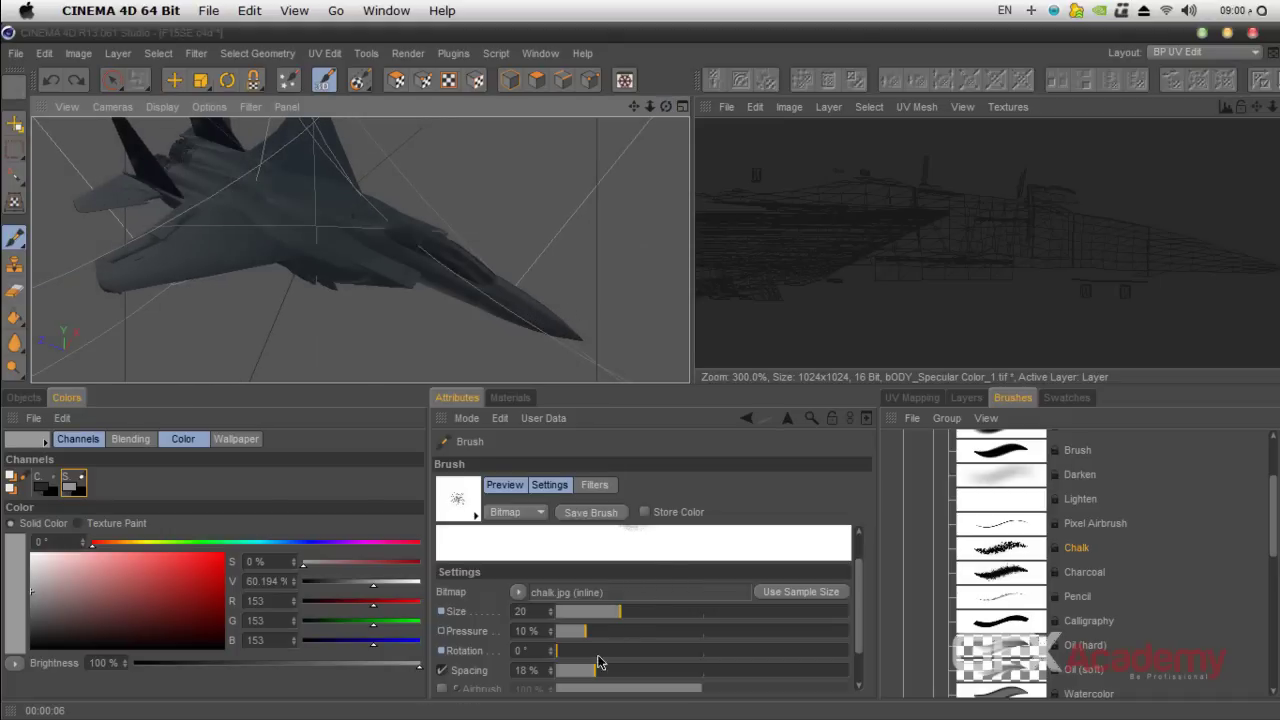
{"action": "left_click_drag", "start_coordinate": [587, 640], "coordinate": [579, 637]}
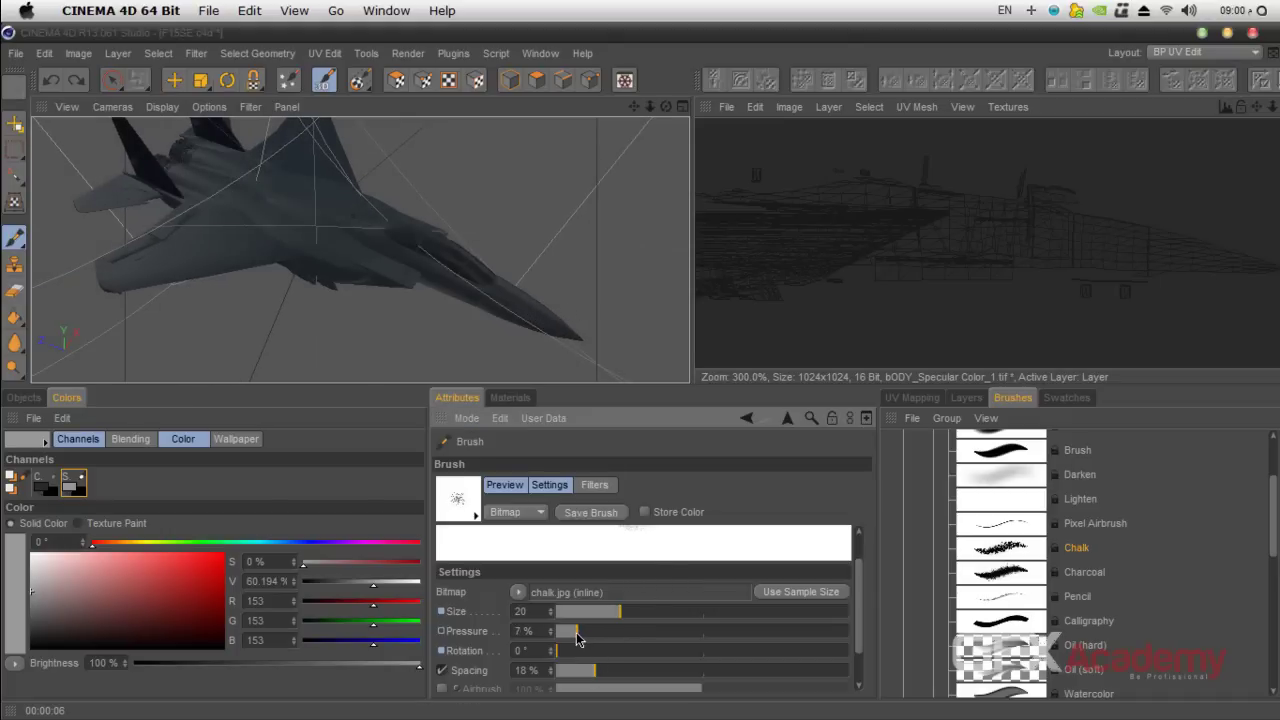
{"action": "left_click_drag", "start_coordinate": [575, 633], "coordinate": [577, 633]}
{"action": "left_click", "coordinate": [12, 590]}
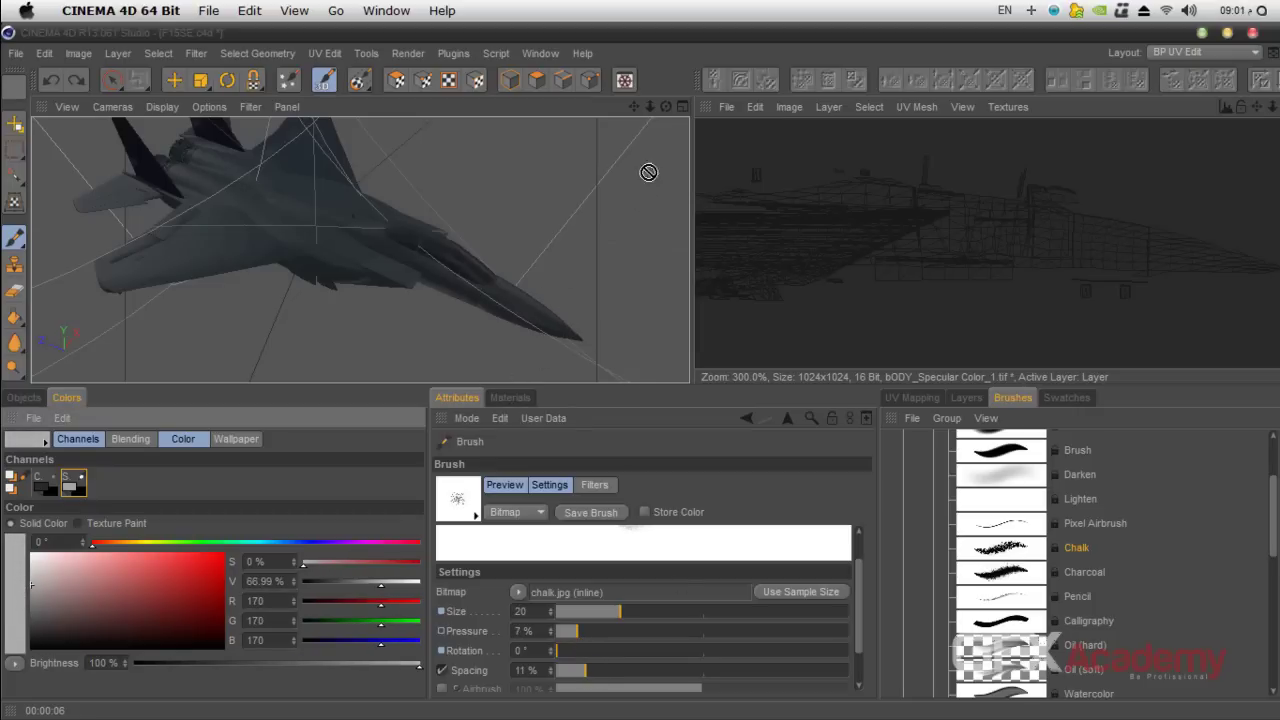
- Paint faint chalk strokes from the nose back along the fuselage side of the jet in the 3D view
{"action": "left_click_drag", "start_coordinate": [650, 107], "coordinate": [600, 75]}
{"action": "scroll", "coordinate": [559, 287], "scroll_direction": "up", "scroll_amount": 3}
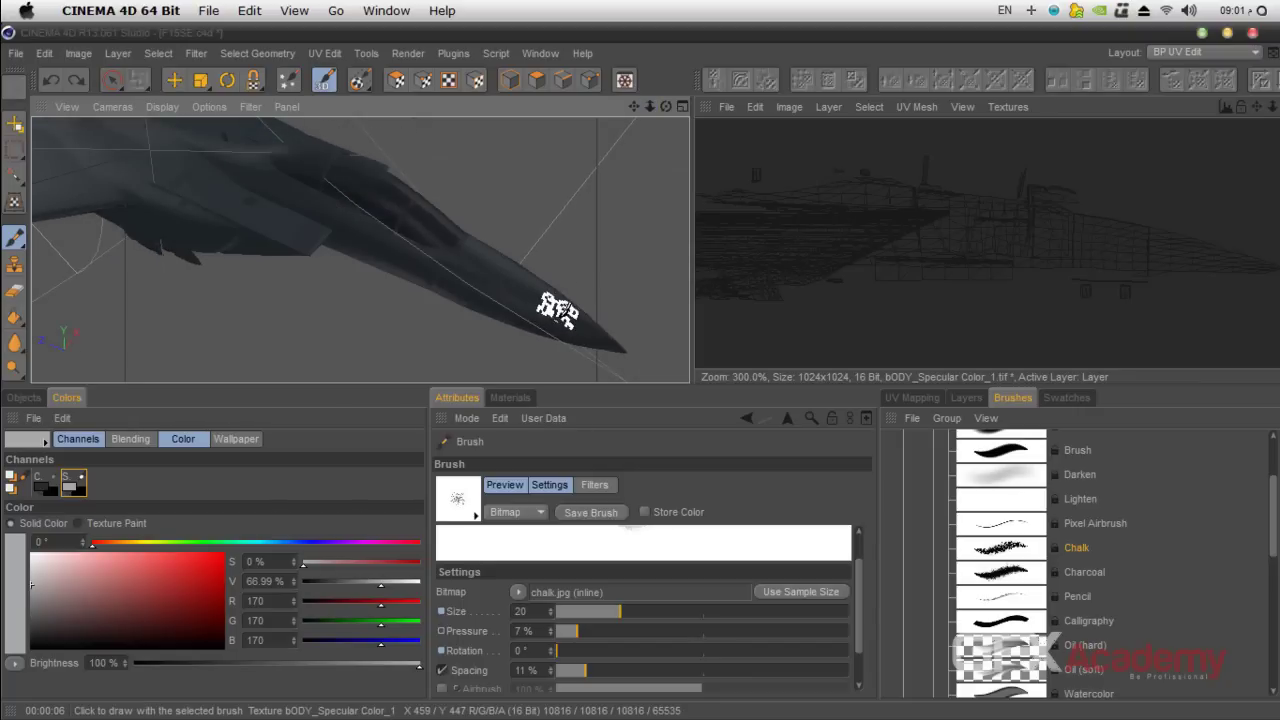
{"action": "mouse_move", "coordinate": [508, 283]}
{"action": "left_mouse_down"}
{"action": "mouse_move", "coordinate": [311, 211]}
{"action": "mouse_move", "coordinate": [166, 137]}
{"action": "mouse_move", "coordinate": [195, 204]}
{"action": "left_mouse_up"}
{"action": "right_click_drag", "start_coordinate": [195, 204], "coordinate": [528, 144], "text": "alt"}
{"action": "left_click_drag", "start_coordinate": [634, 106], "coordinate": [854, 200]}
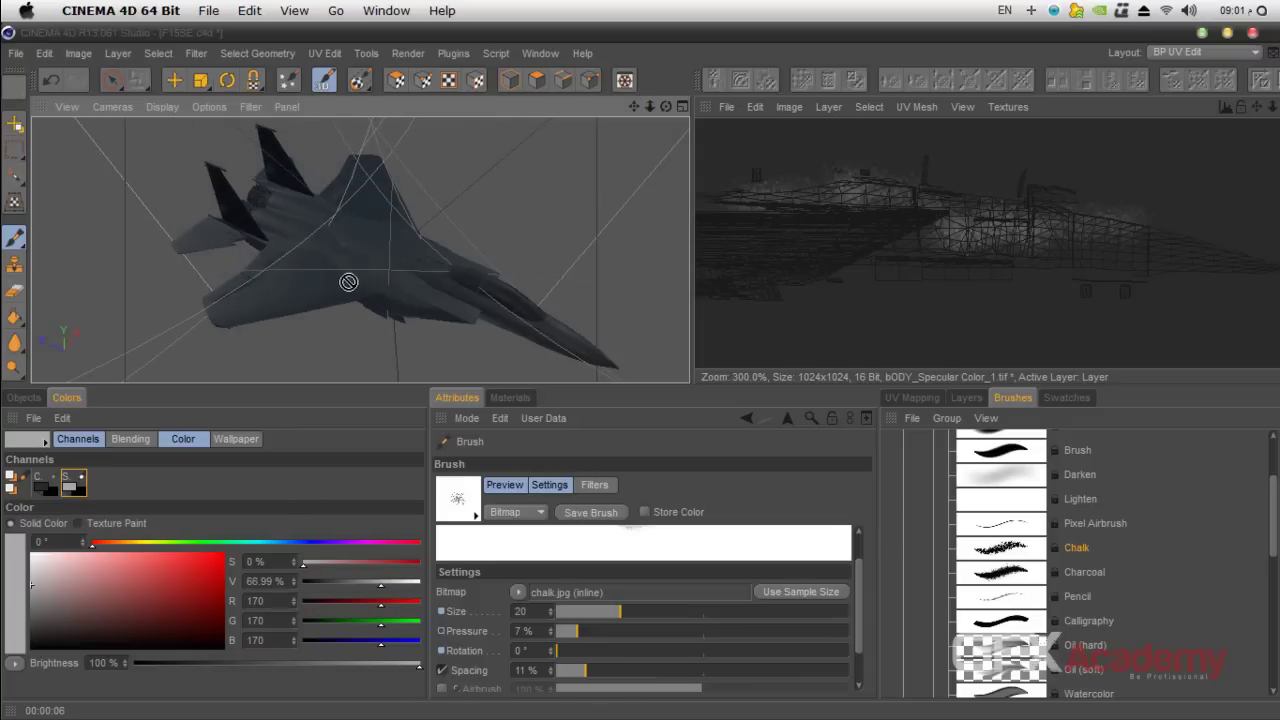
- Paint faint chalk strokes over the opposite side view and along the edges of the vertical body views in the specular texture
{"action": "scroll", "coordinate": [843, 237], "scroll_direction": "down", "scroll_amount": 2}
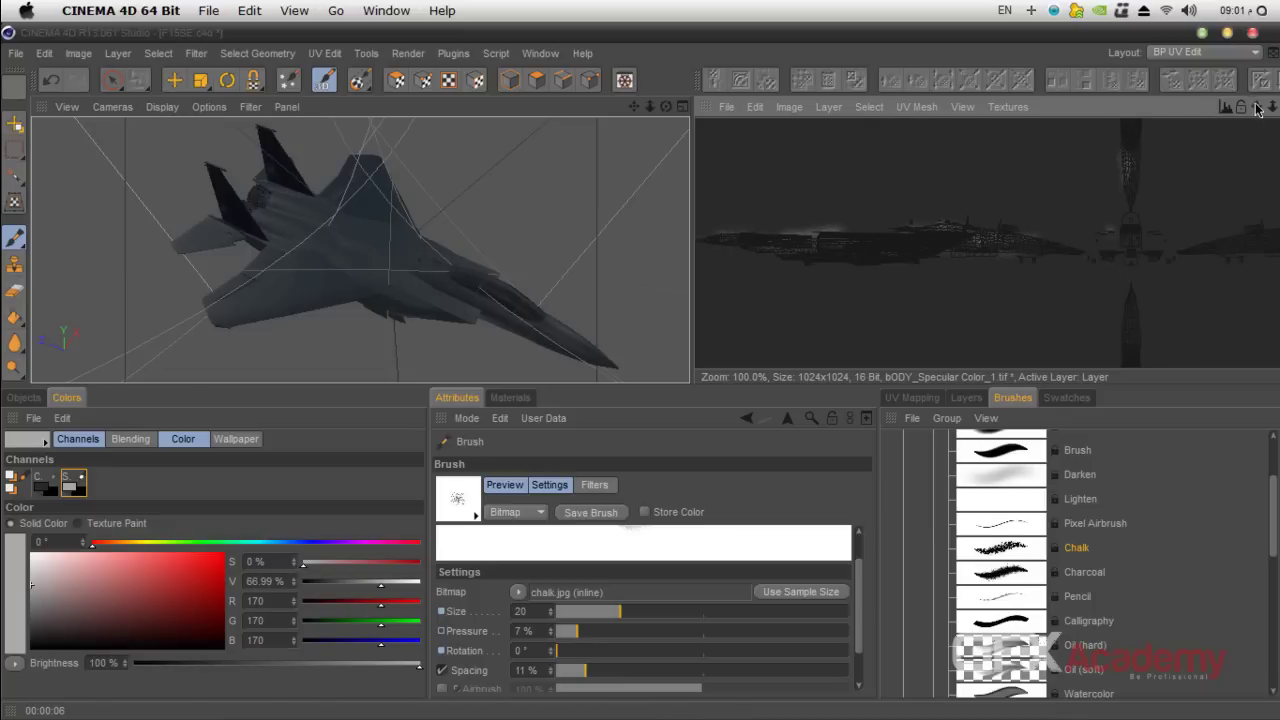
{"action": "left_click_drag", "start_coordinate": [1256, 107], "coordinate": [938, 102]}
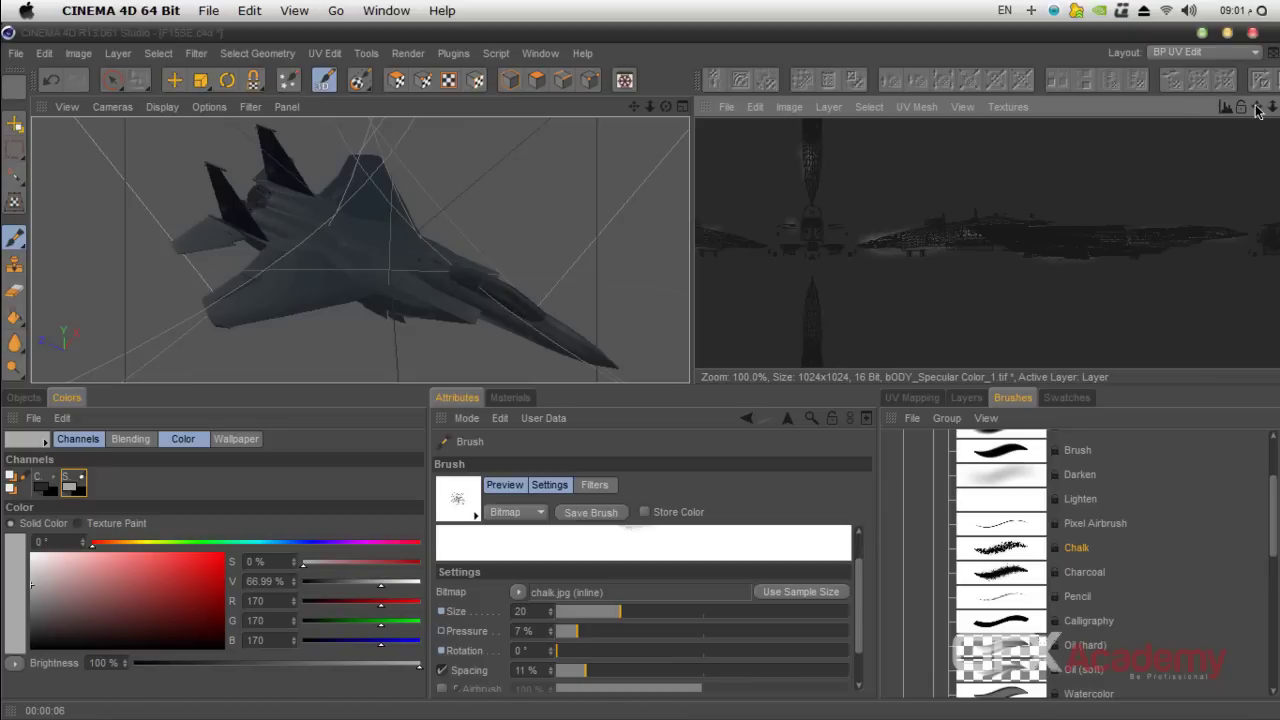
{"action": "left_click_drag", "start_coordinate": [1256, 106], "coordinate": [1245, 202]}
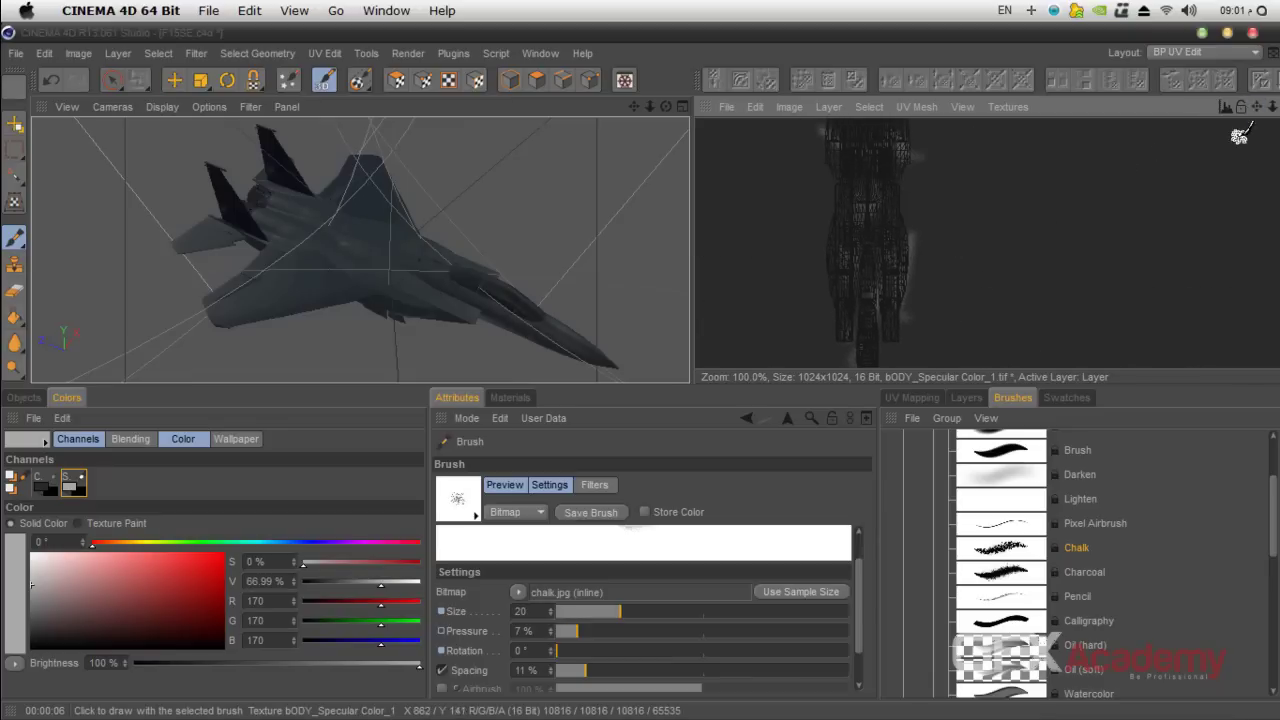
{"action": "left_click_drag", "start_coordinate": [1256, 106], "coordinate": [1246, 186]}
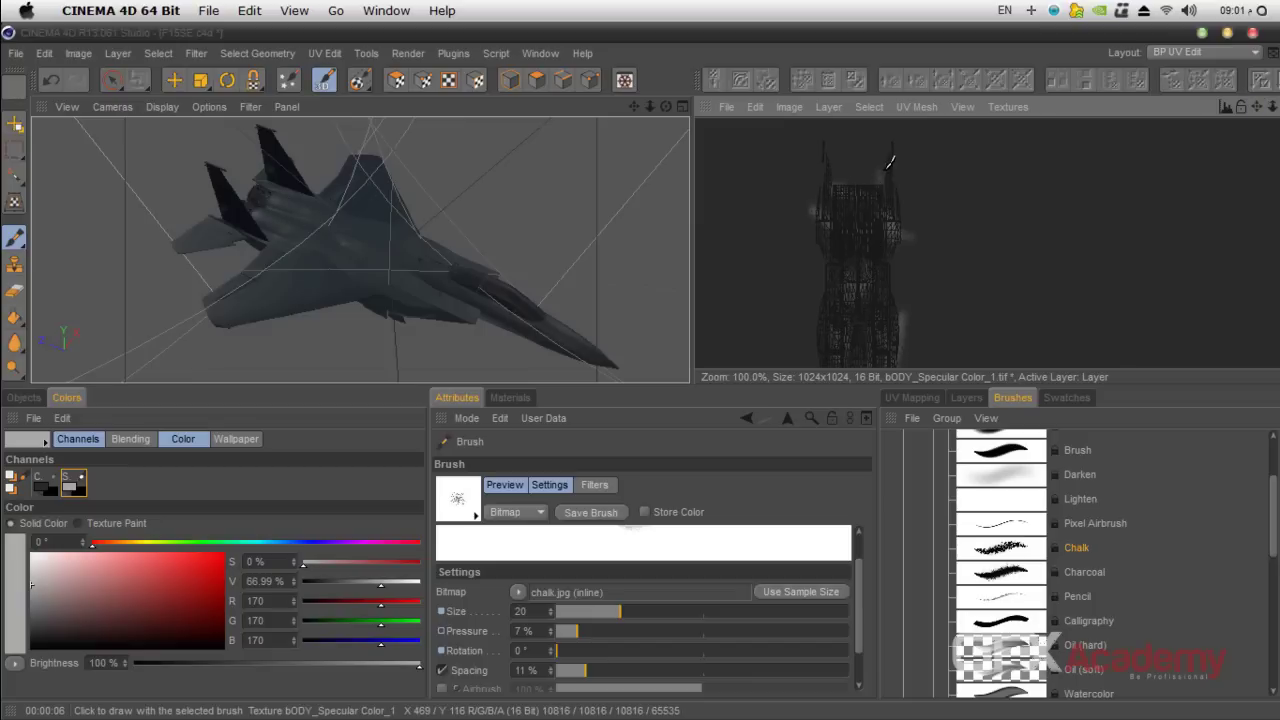
{"action": "left_click_drag", "start_coordinate": [1256, 107], "coordinate": [1238, 108]}
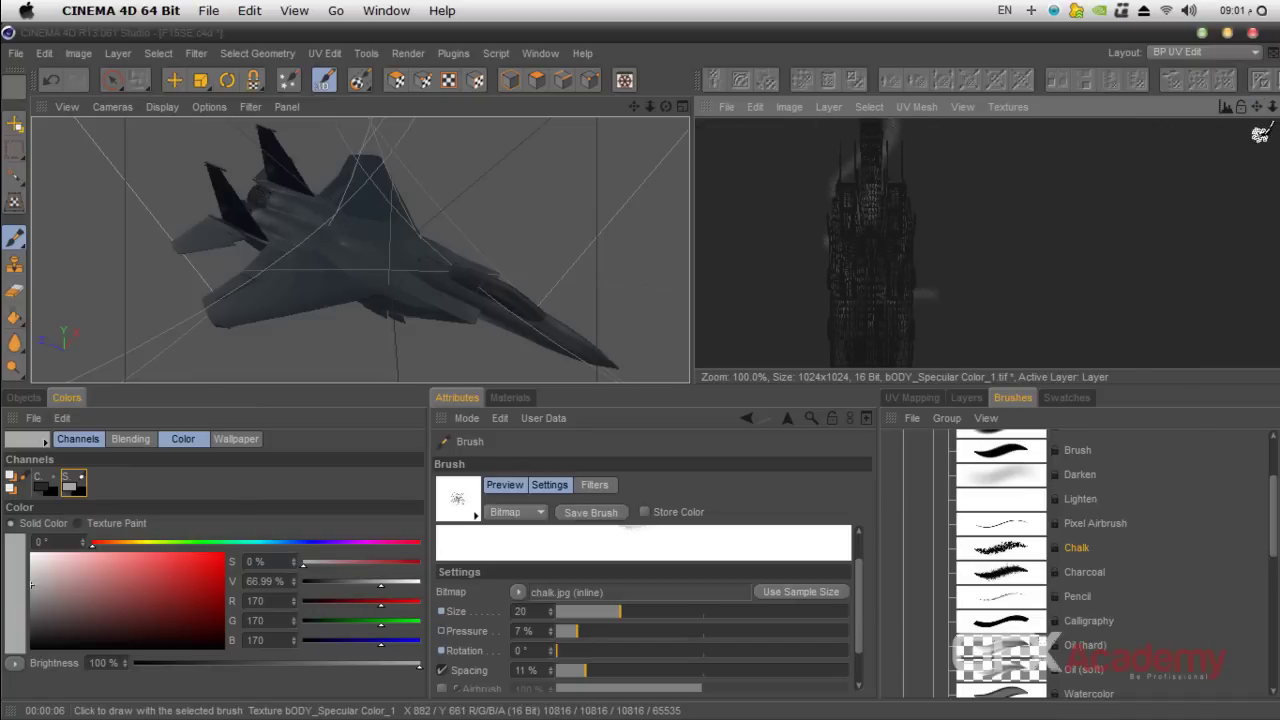
{"action": "left_click_drag", "start_coordinate": [1257, 107], "coordinate": [1263, 0]}
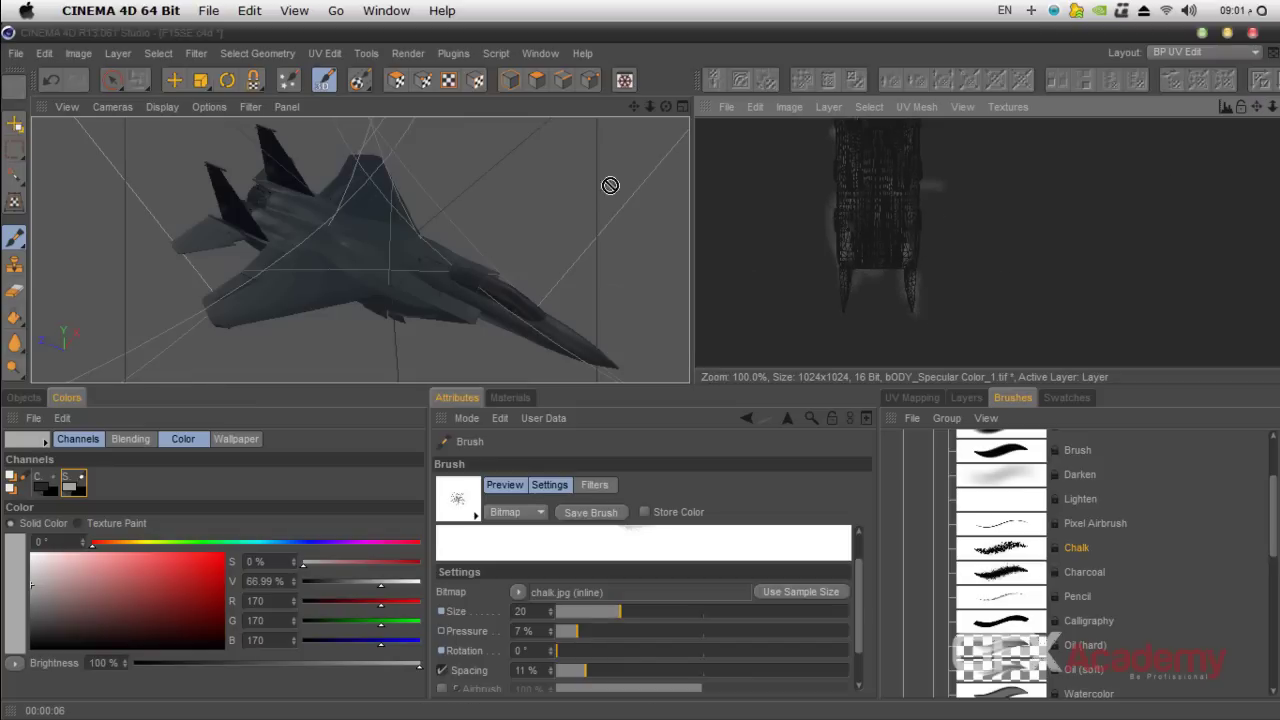
- Render a close view of the jet from above in the Picture Viewer, examine the body's highlights, and stop and close the render
{"action": "left_click_drag", "start_coordinate": [648, 108], "coordinate": [708, 108]}
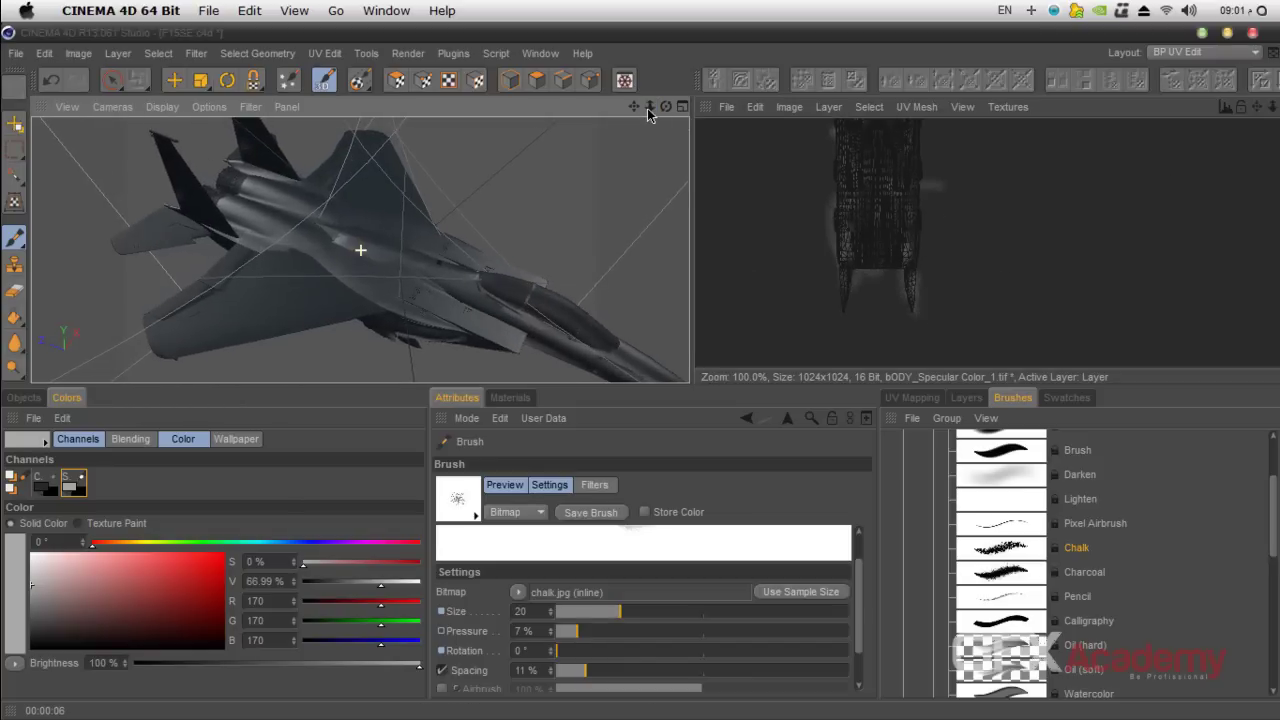
{"action": "key", "text": "shift+r"}
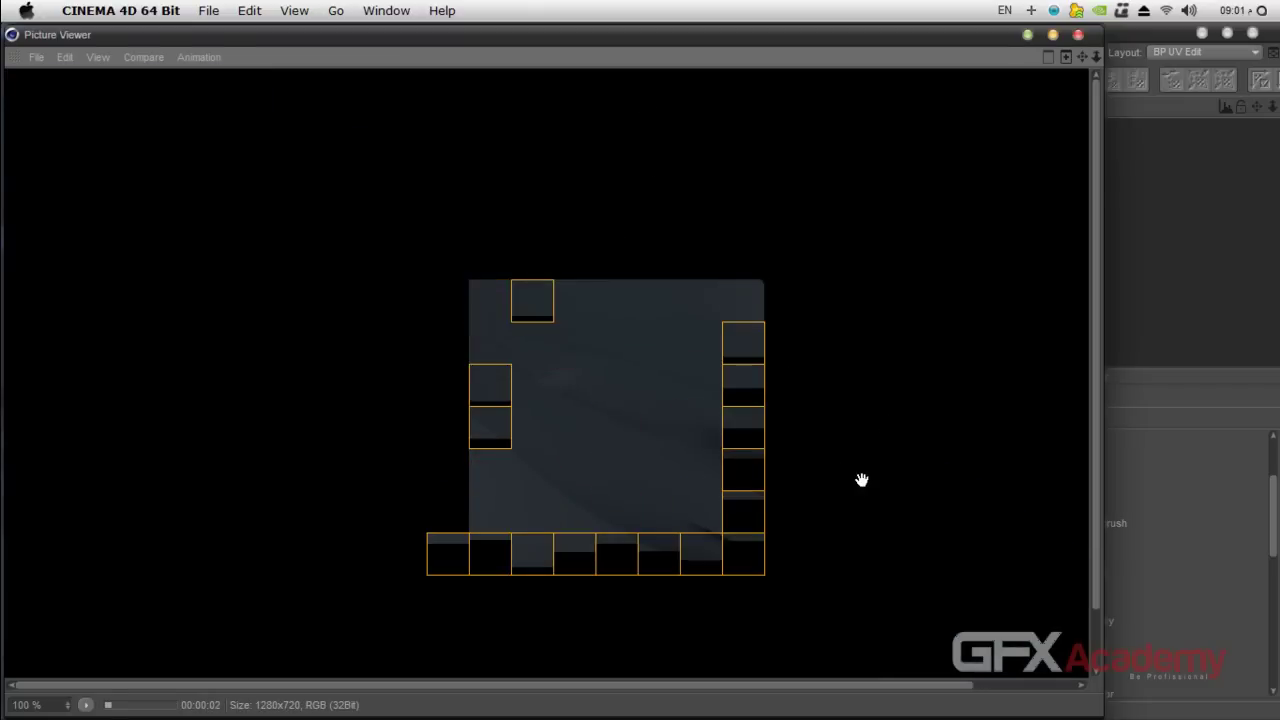
{"action": "left_click_drag", "start_coordinate": [943, 554], "coordinate": [554, 220]}
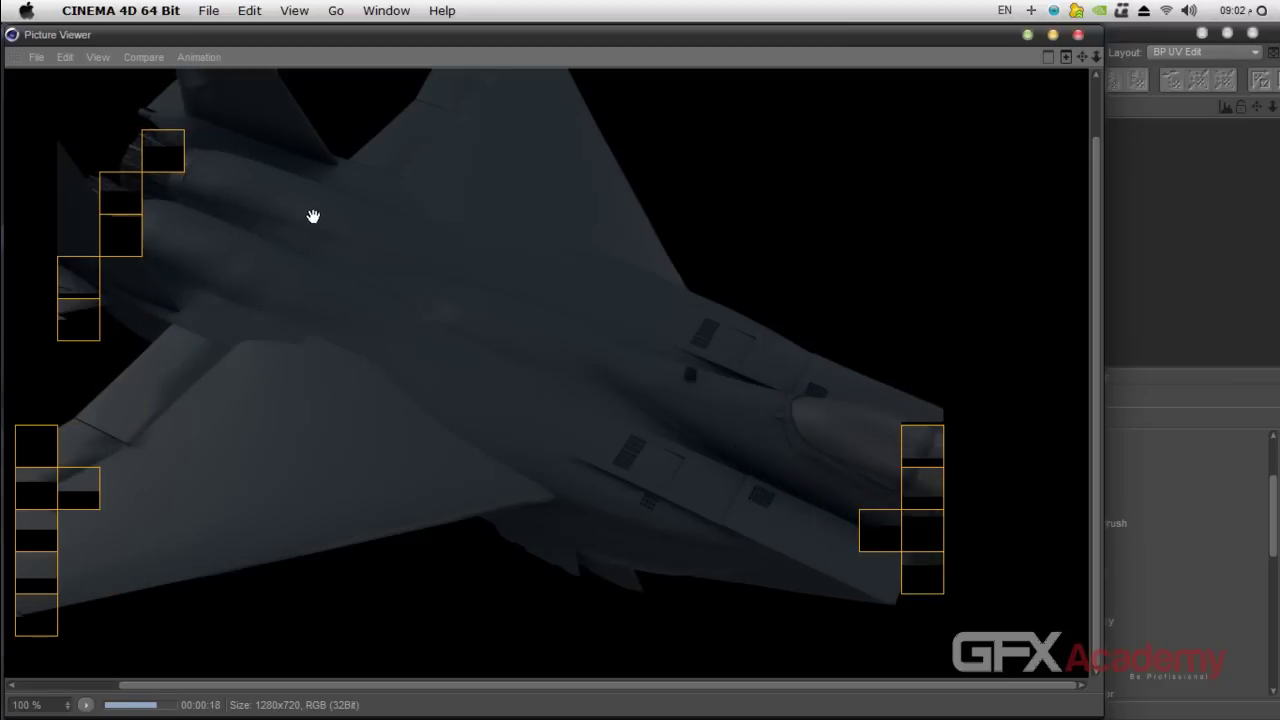
{"action": "left_click_drag", "start_coordinate": [381, 298], "coordinate": [329, 335]}
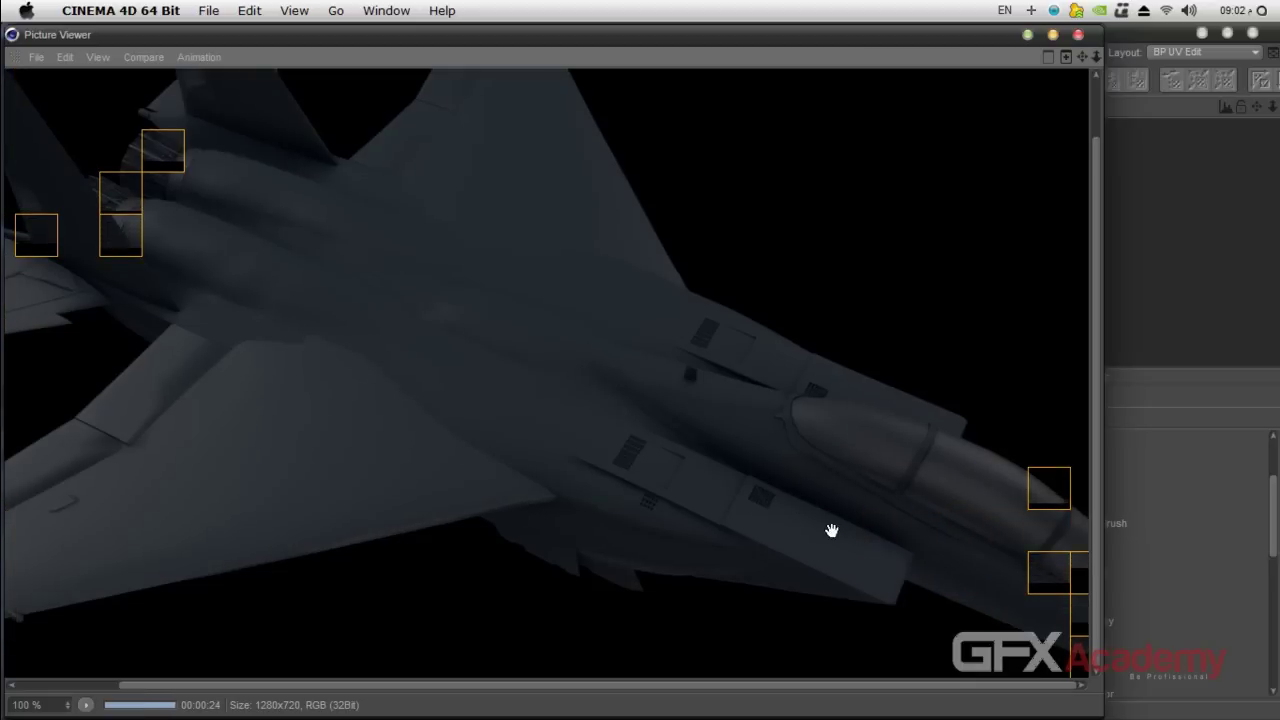
{"action": "left_click", "coordinate": [1077, 36]}
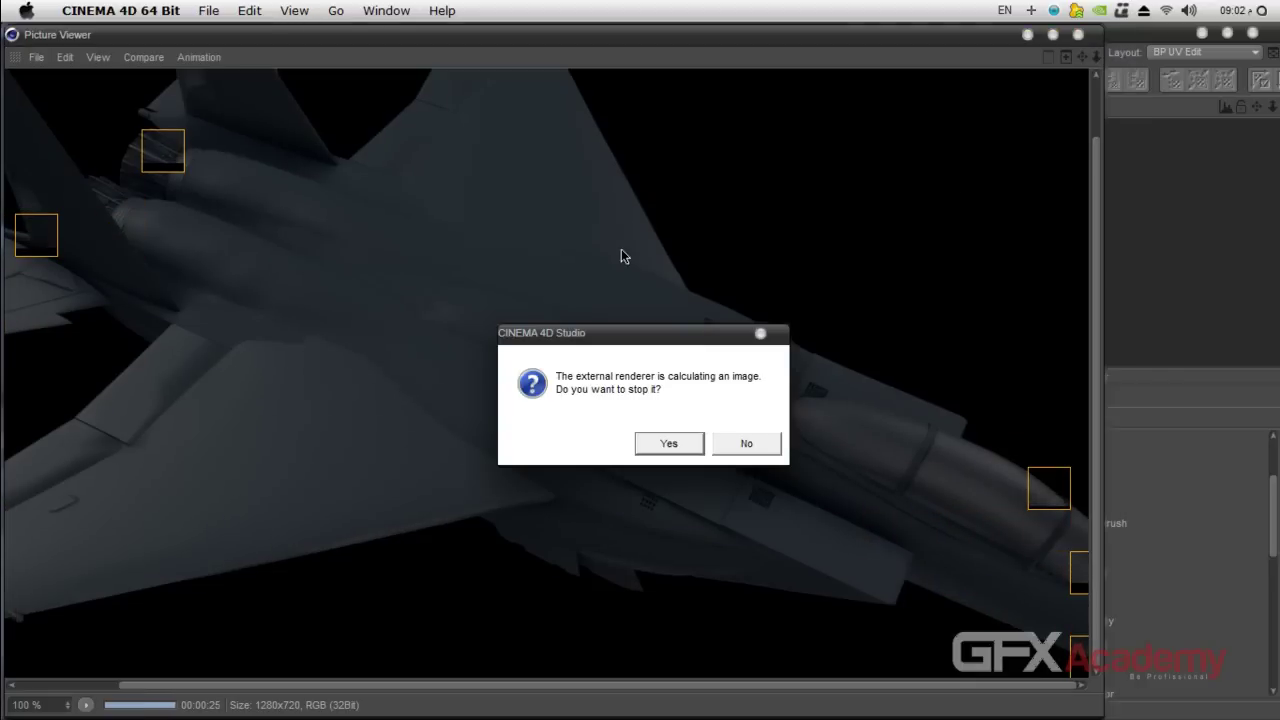
{"action": "left_click", "coordinate": [668, 442]}
- Enlarge the 3D view, render the jet from a front side angle, examine the nose and fuselage highlights, and close the render
{"action": "left_click_drag", "start_coordinate": [649, 107], "coordinate": [742, 79]}
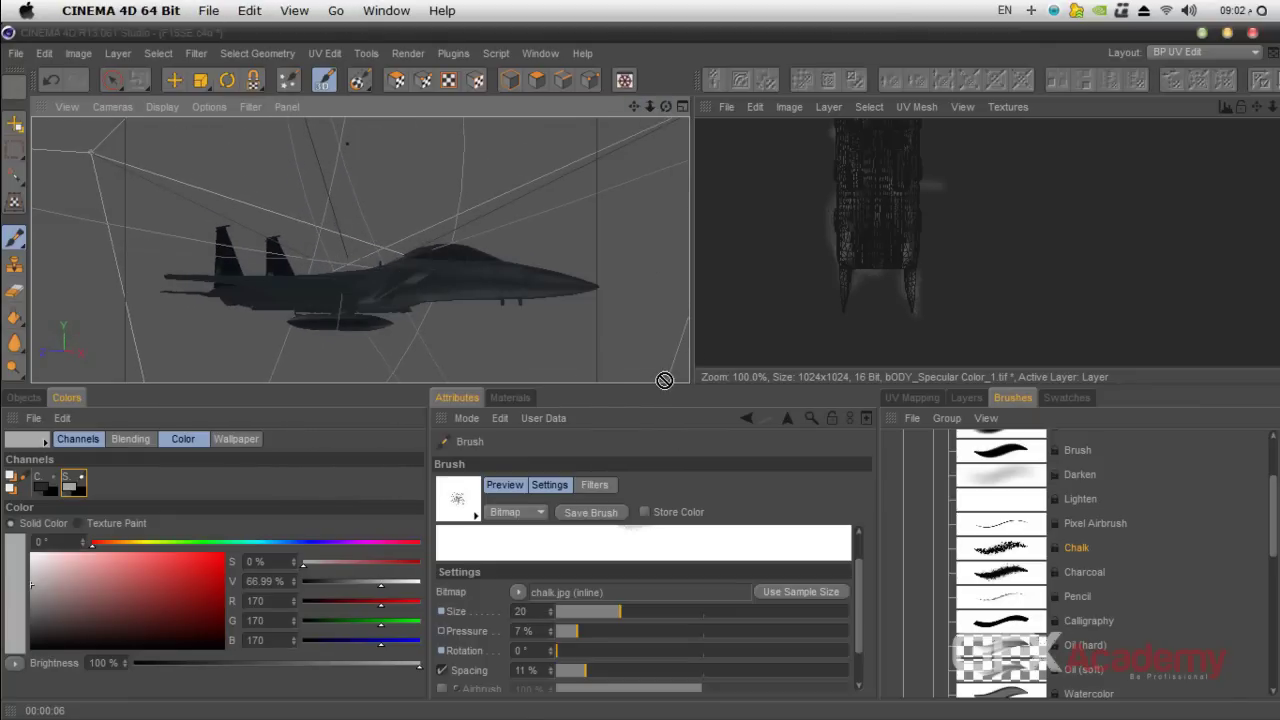
{"action": "left_click_drag", "start_coordinate": [663, 385], "coordinate": [663, 515]}
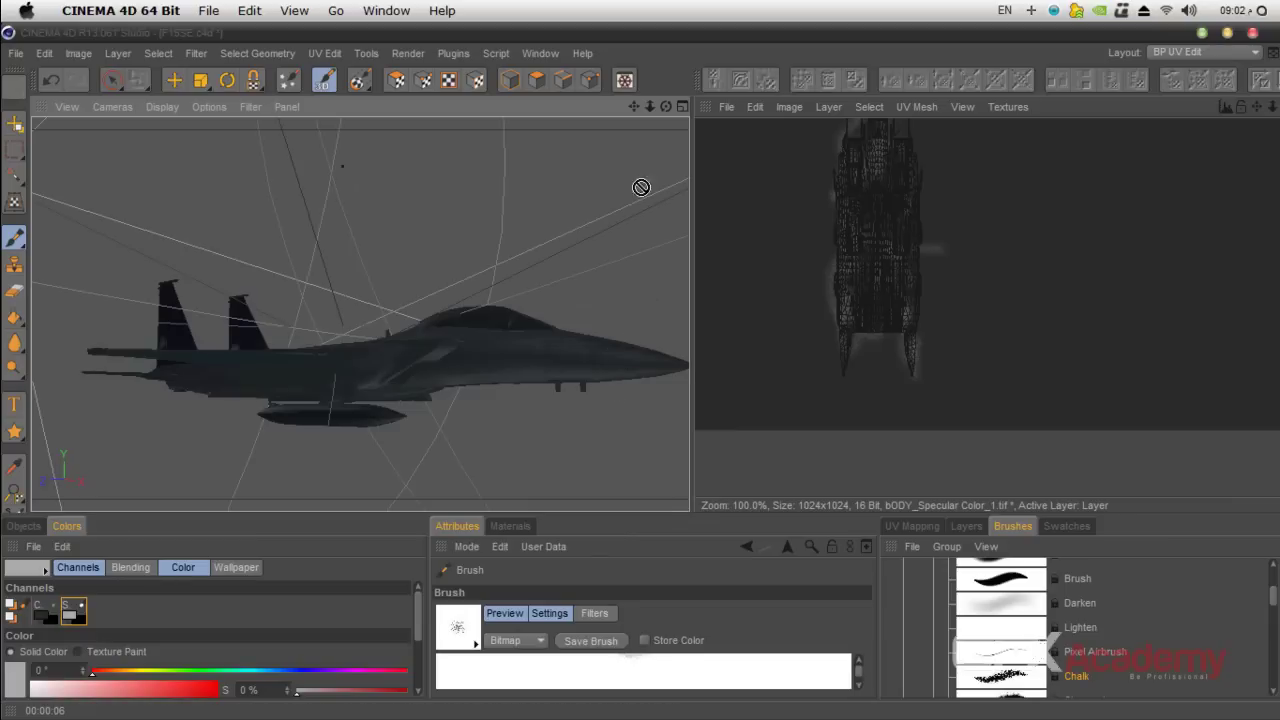
{"action": "left_click_drag", "start_coordinate": [634, 107], "coordinate": [584, 107]}
{"action": "left_click_drag", "start_coordinate": [665, 107], "coordinate": [594, 152]}
{"action": "left_click_drag", "start_coordinate": [634, 107], "coordinate": [645, 107]}
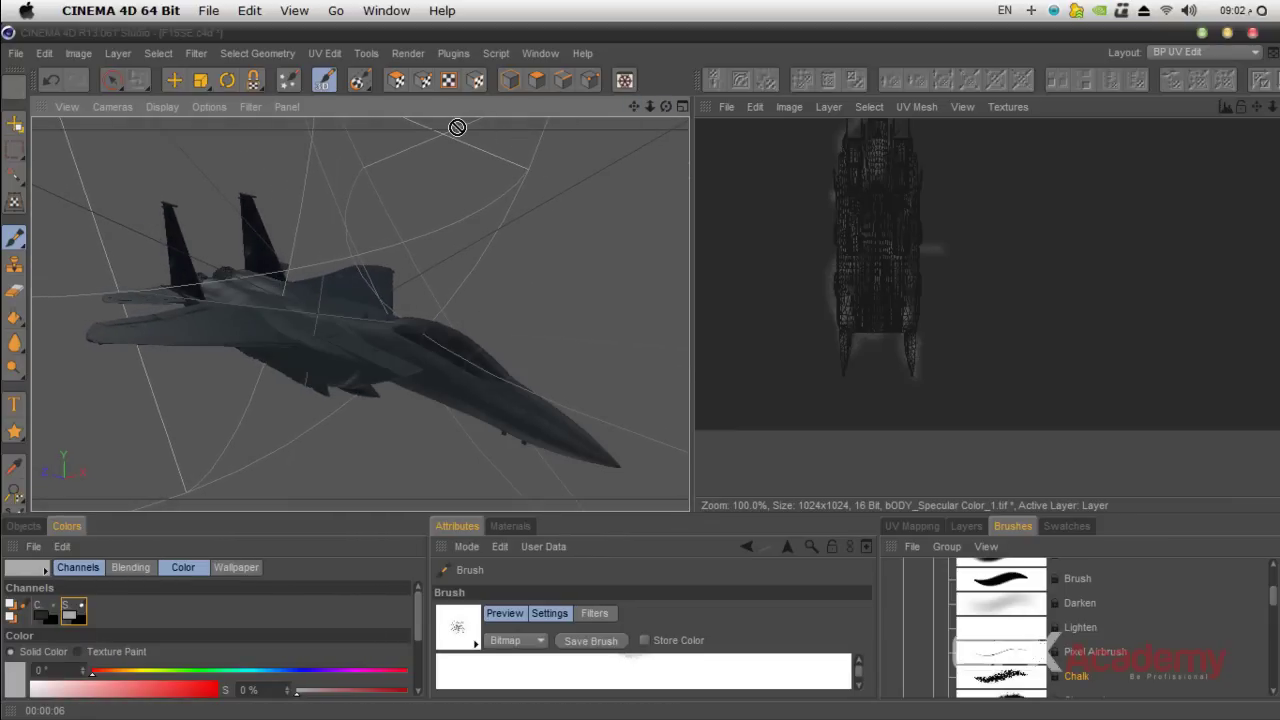
{"action": "key", "text": "shift+r"}
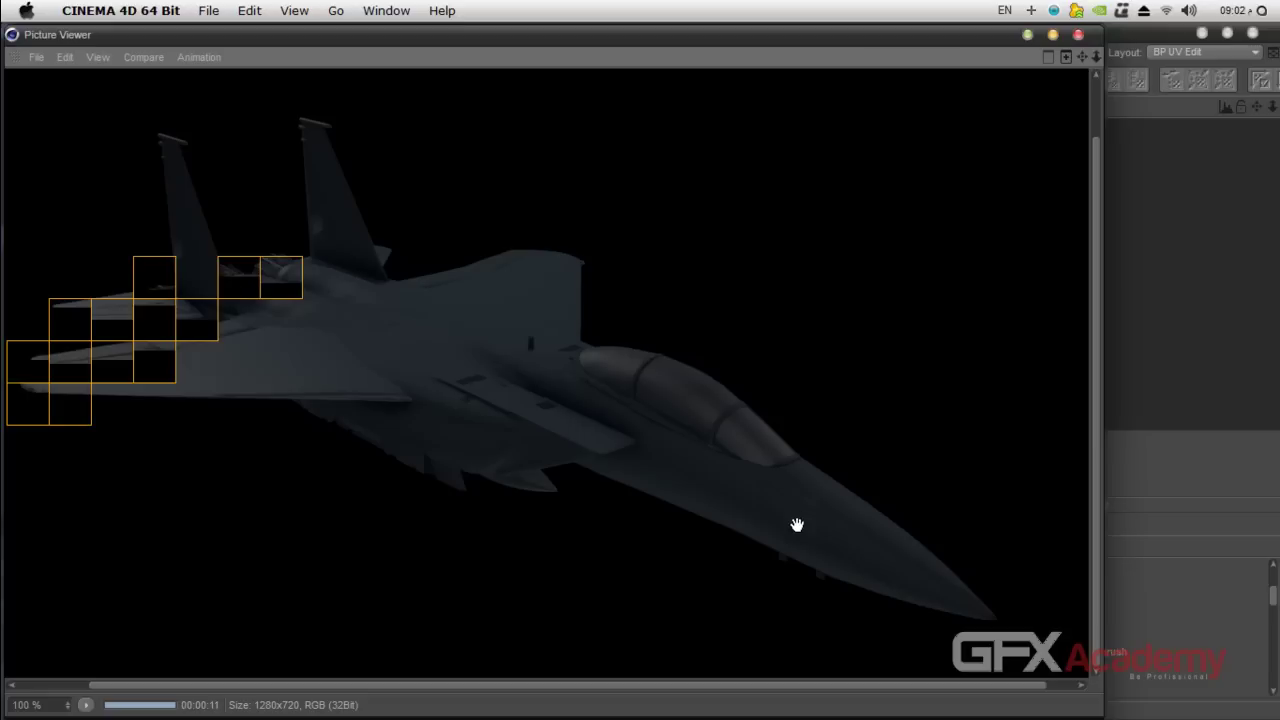
{"action": "scroll", "coordinate": [800, 521], "scroll_direction": "up", "scroll_amount": 3}
{"action": "scroll", "coordinate": [600, 440], "scroll_direction": "down", "scroll_amount": 4}
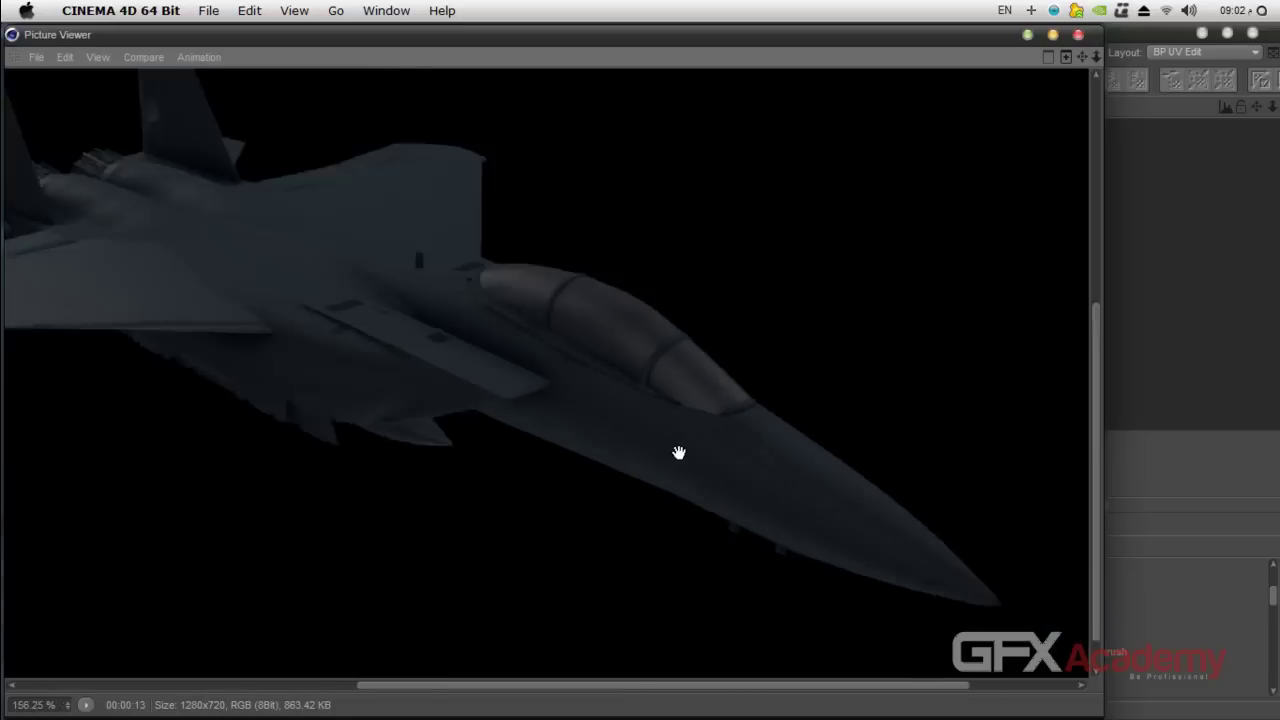
{"action": "scroll", "coordinate": [709, 493], "scroll_direction": "up", "scroll_amount": 1}
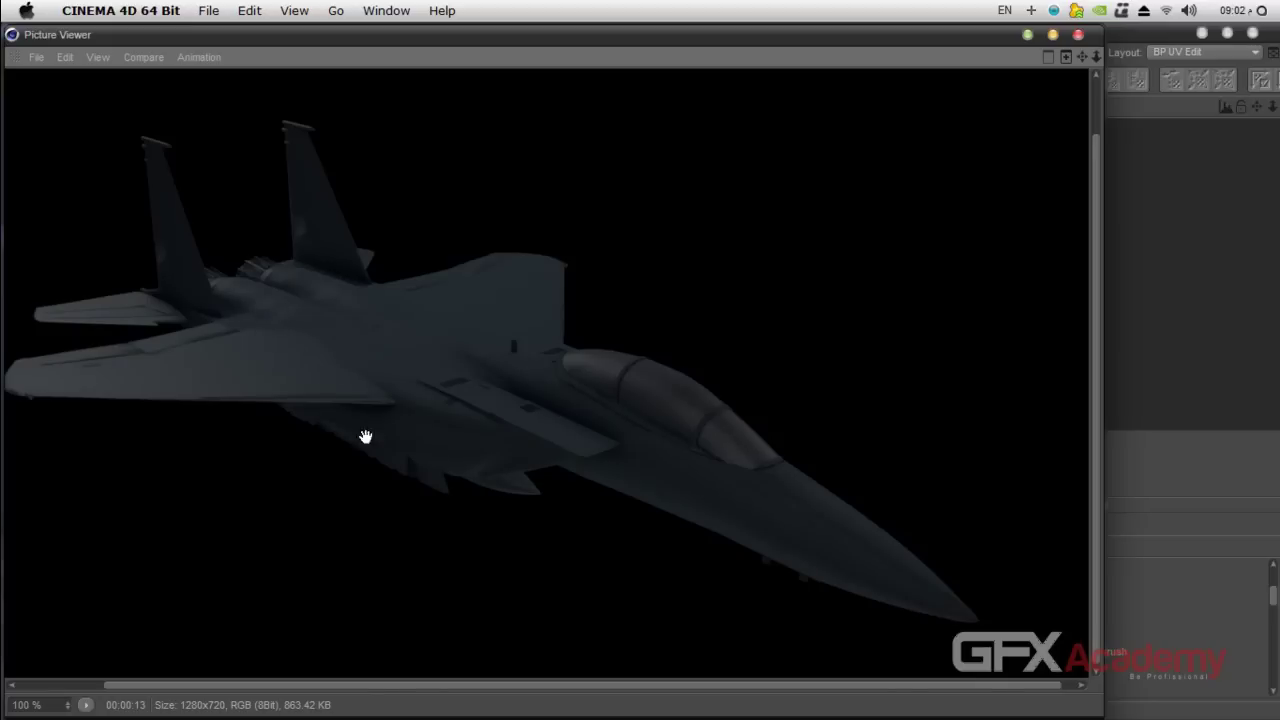
{"action": "left_click", "coordinate": [1078, 35]}
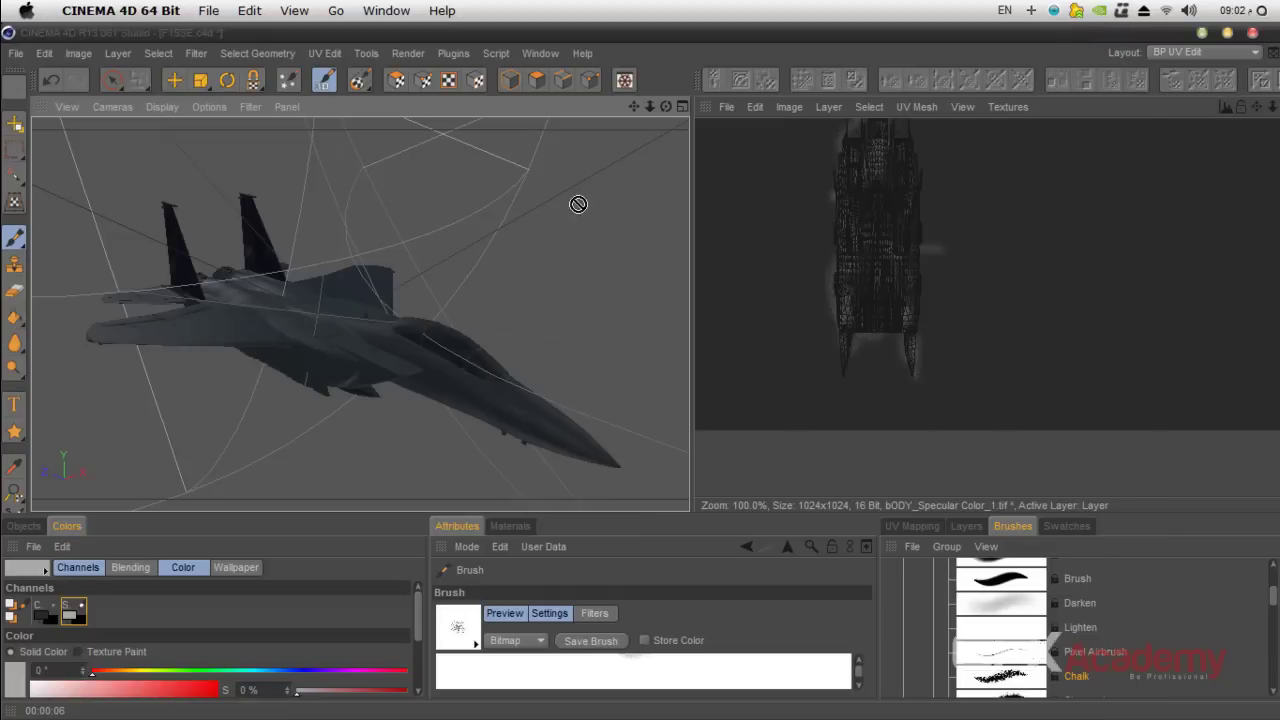
- Paint more chalk strokes over the fuselage side and the upper surfaces of both air intakes in the 3D view
{"action": "left_click", "coordinate": [1259, 107]}
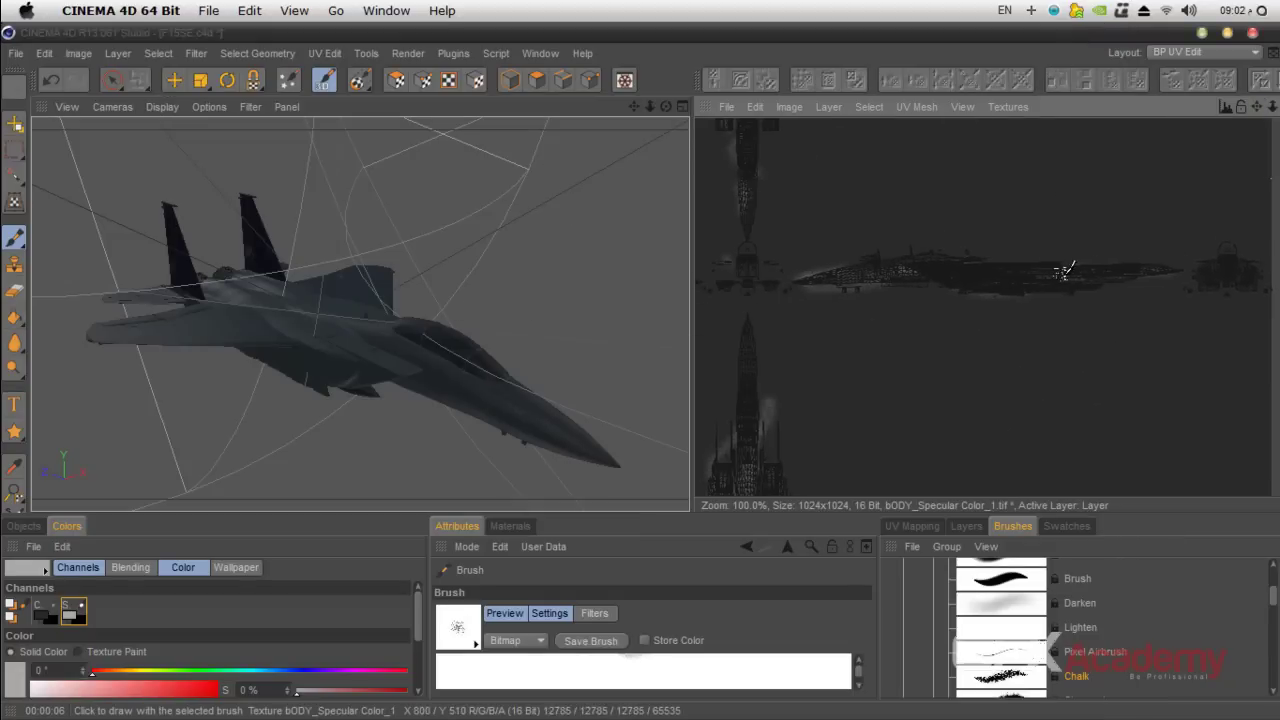
{"action": "left_click_drag", "start_coordinate": [666, 106], "coordinate": [756, 74]}
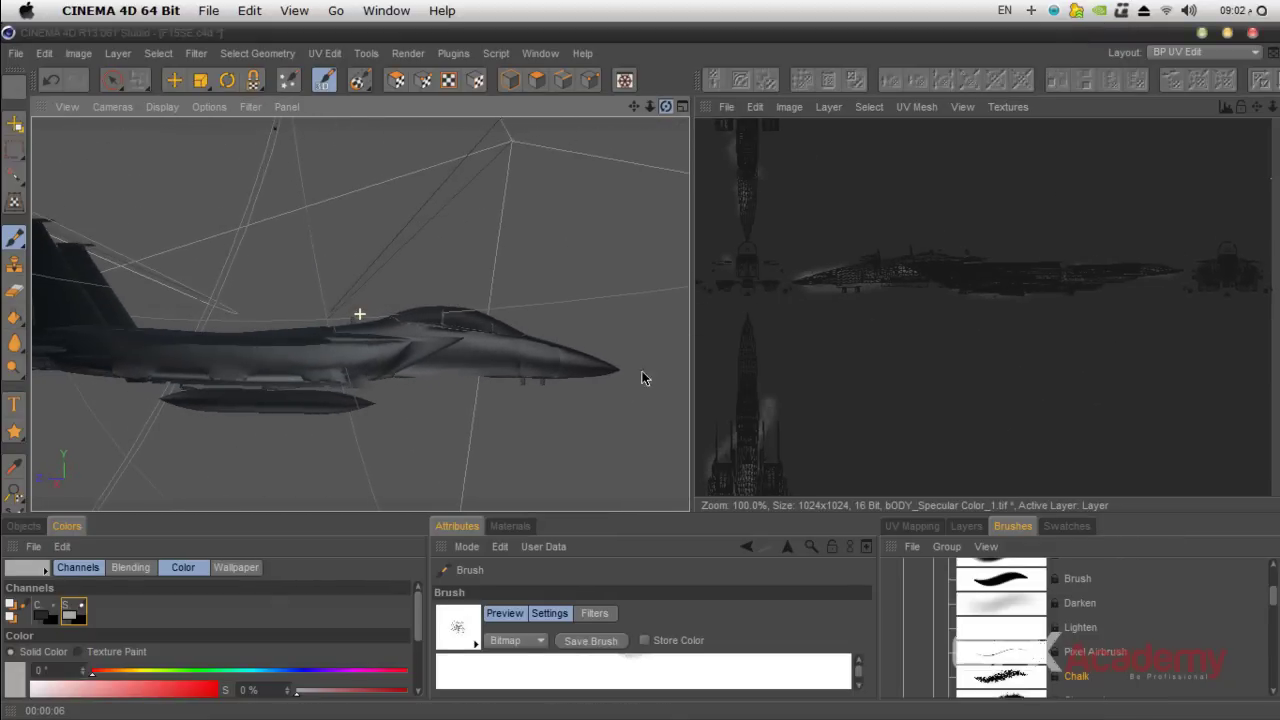
{"action": "left_click_drag", "start_coordinate": [636, 108], "coordinate": [715, 52]}
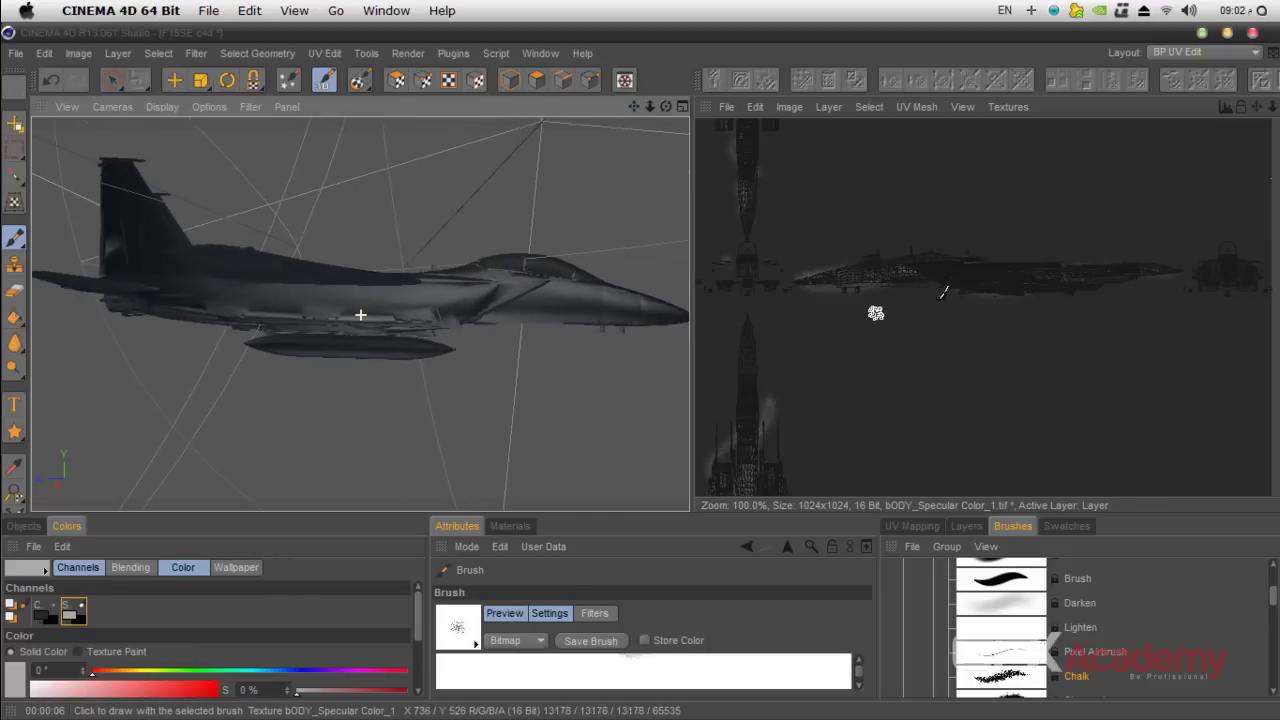
{"action": "scroll", "coordinate": [545, 295], "scroll_direction": "up", "scroll_amount": 4}
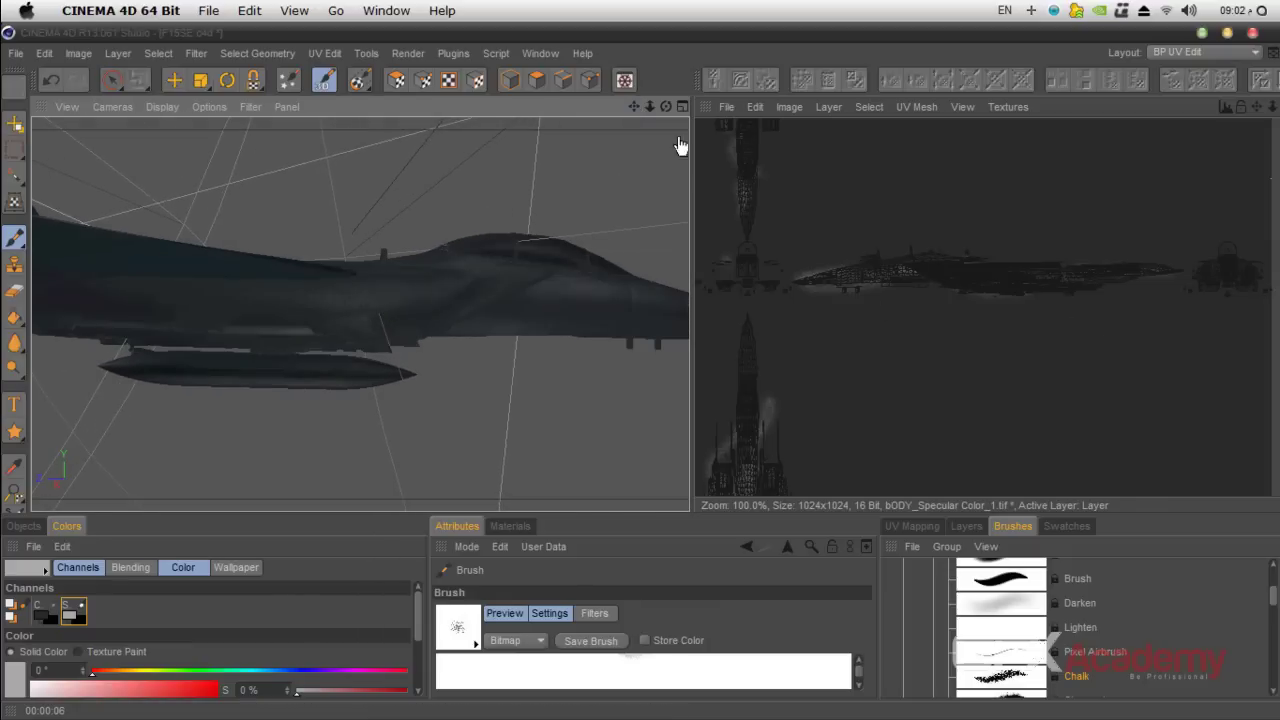
{"action": "left_click_drag", "start_coordinate": [632, 108], "coordinate": [360, 314]}
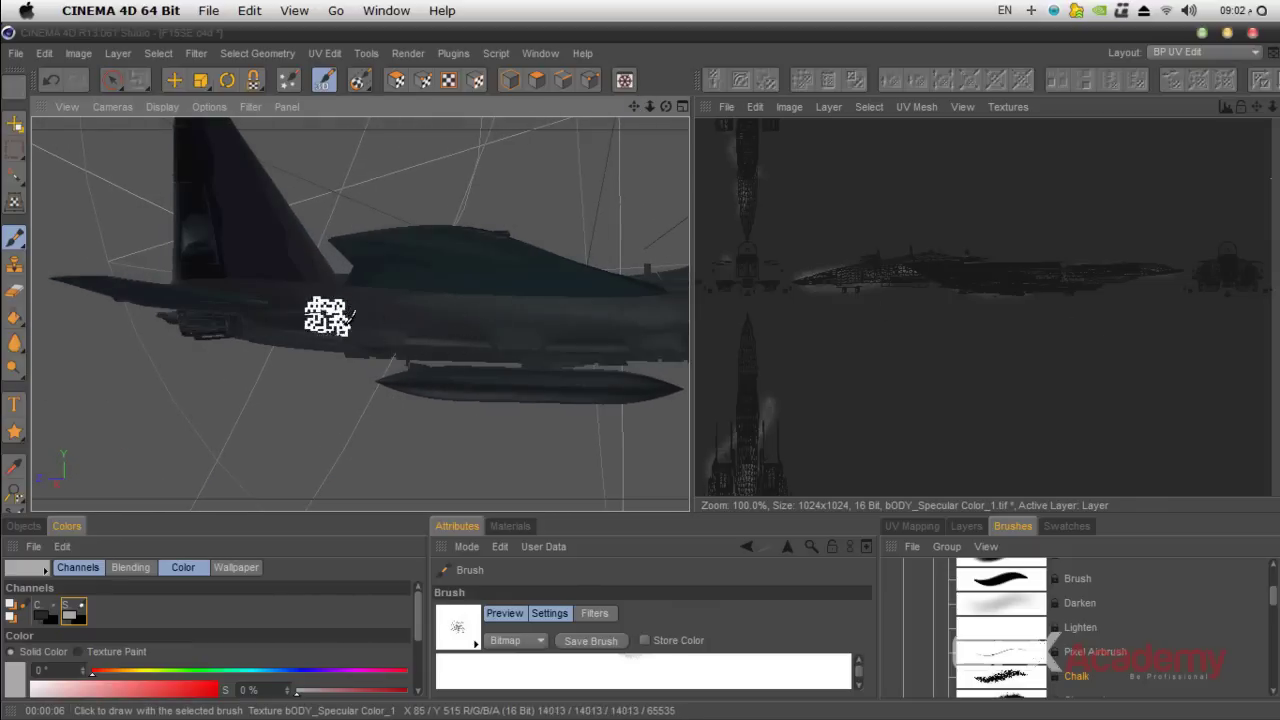
{"action": "mouse_move", "coordinate": [666, 106]}
{"action": "left_mouse_down"}
{"action": "mouse_move", "coordinate": [640, 140]}
{"action": "mouse_move", "coordinate": [671, 112]}
{"action": "mouse_move", "coordinate": [606, 245]}
{"action": "mouse_move", "coordinate": [594, 310]}
{"action": "left_mouse_up"}
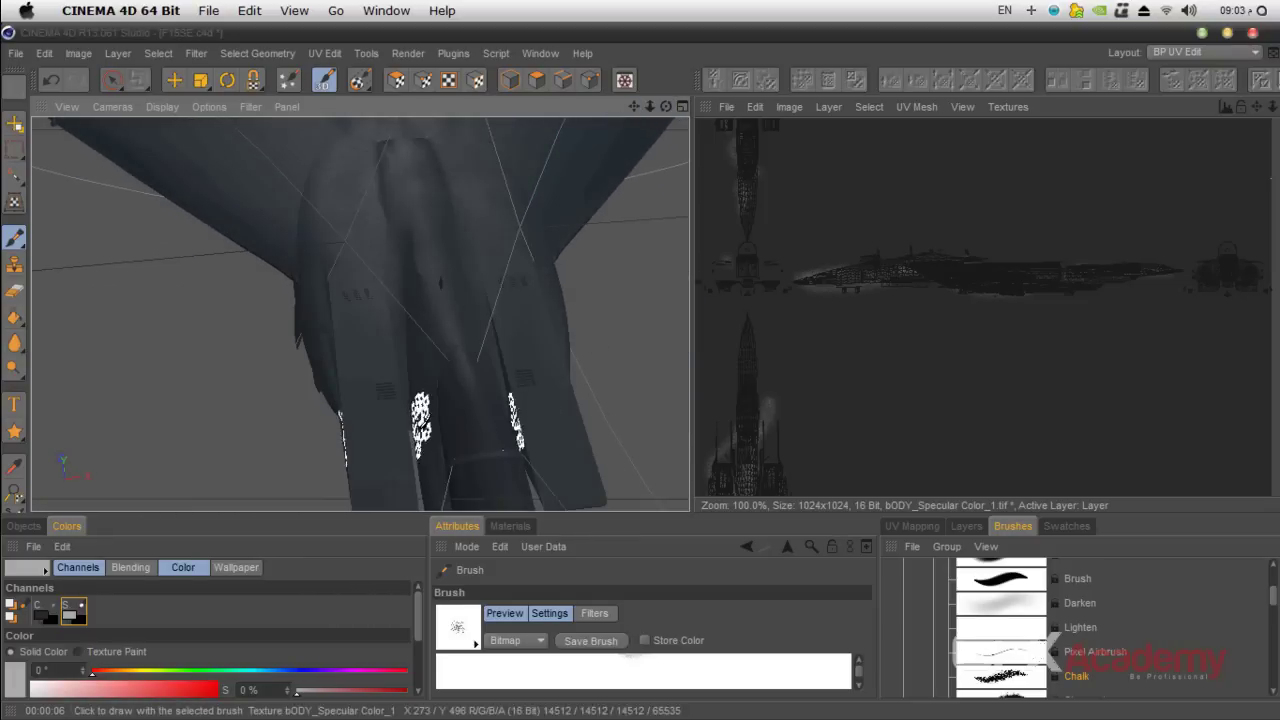
{"action": "left_click_drag", "start_coordinate": [371, 434], "coordinate": [369, 412]}
{"action": "left_click_drag", "start_coordinate": [568, 478], "coordinate": [550, 361]}
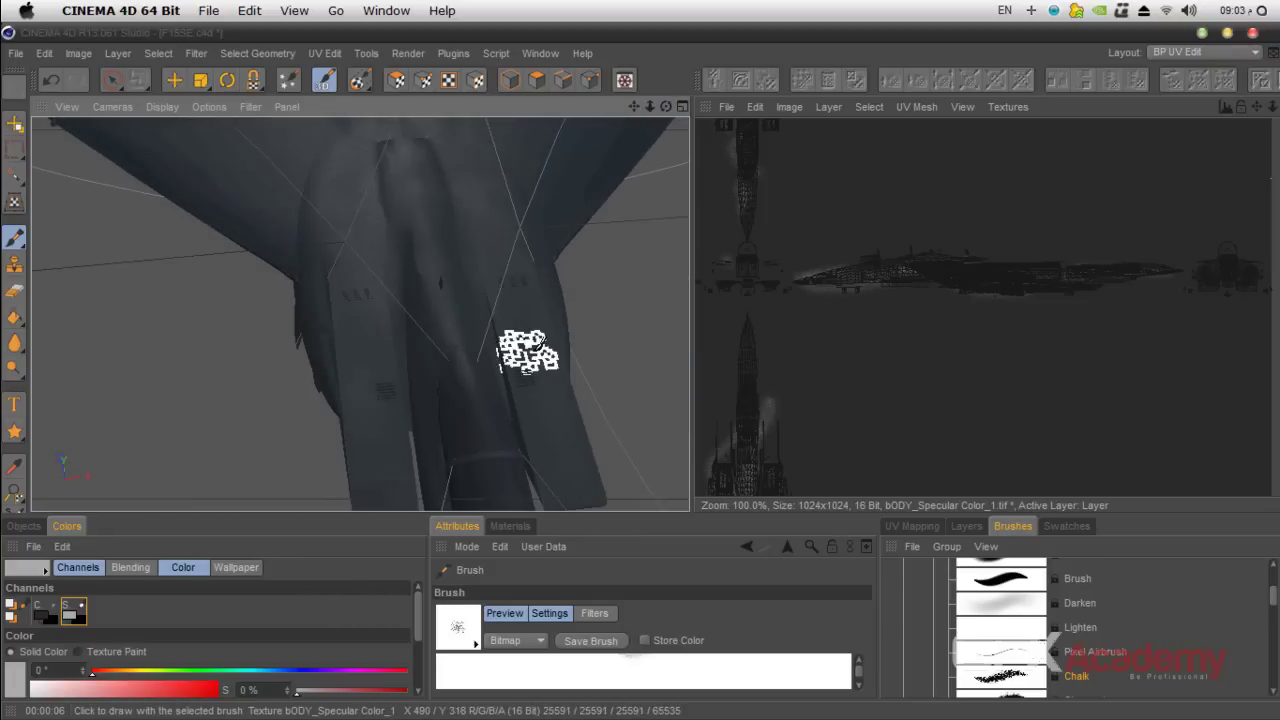
- Paint chalk strokes over the nose tip and along the sides of the nose in the 3D view
{"action": "left_click_drag", "start_coordinate": [660, 107], "coordinate": [625, 167]}
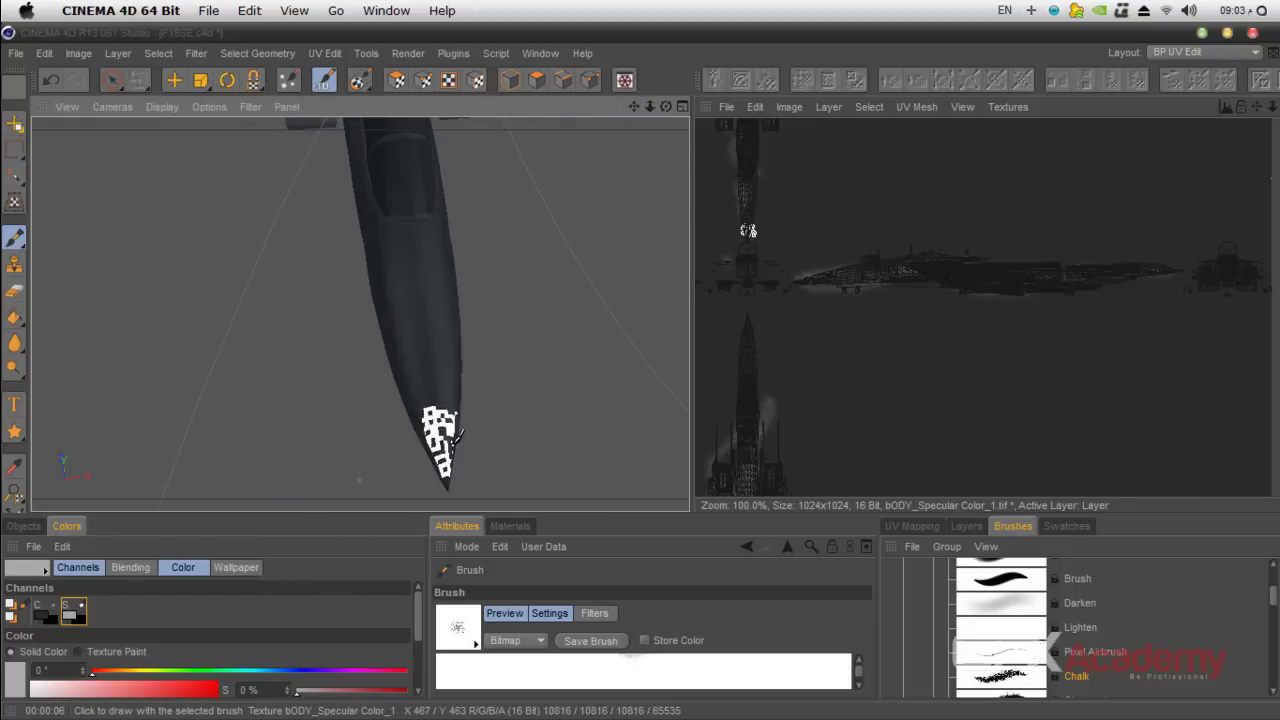
{"action": "mouse_move", "coordinate": [443, 440]}
{"action": "left_mouse_down"}
{"action": "mouse_move", "coordinate": [417, 380]}
{"action": "mouse_move", "coordinate": [423, 389]}
{"action": "left_mouse_up"}
{"action": "left_click_drag", "start_coordinate": [668, 108], "coordinate": [573, 204]}
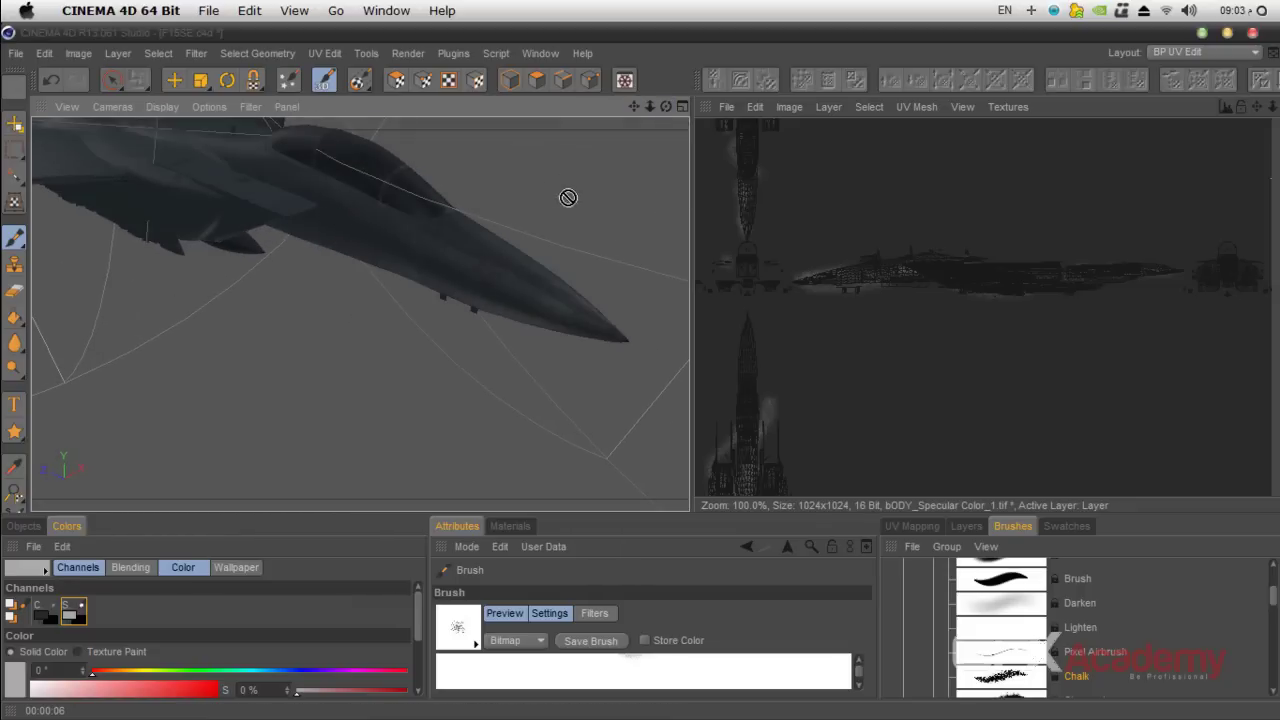
{"action": "mouse_move", "coordinate": [660, 110]}
{"action": "left_mouse_down"}
{"action": "mouse_move", "coordinate": [463, 223]}
{"action": "mouse_move", "coordinate": [402, 234]}
{"action": "left_mouse_up"}
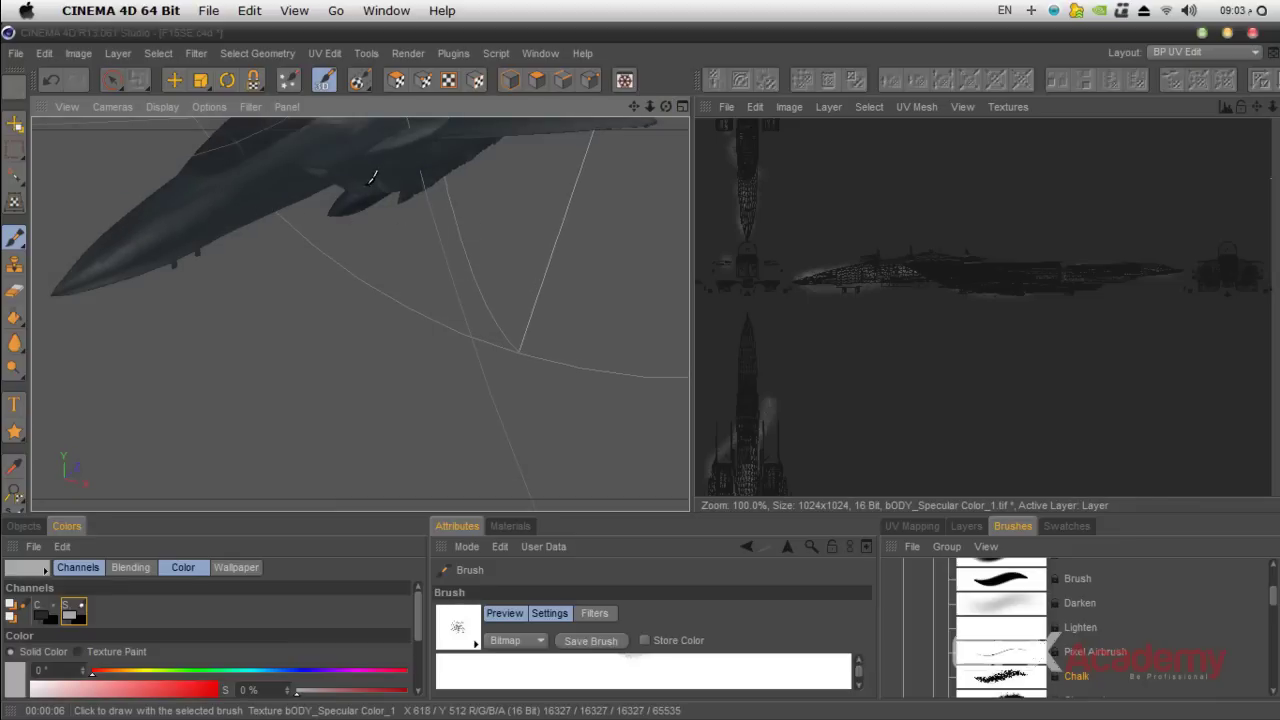
- Render a close view of the canopy and air intake from above, examine the highlights, and close the render
{"action": "left_click_drag", "start_coordinate": [634, 106], "coordinate": [708, 303]}
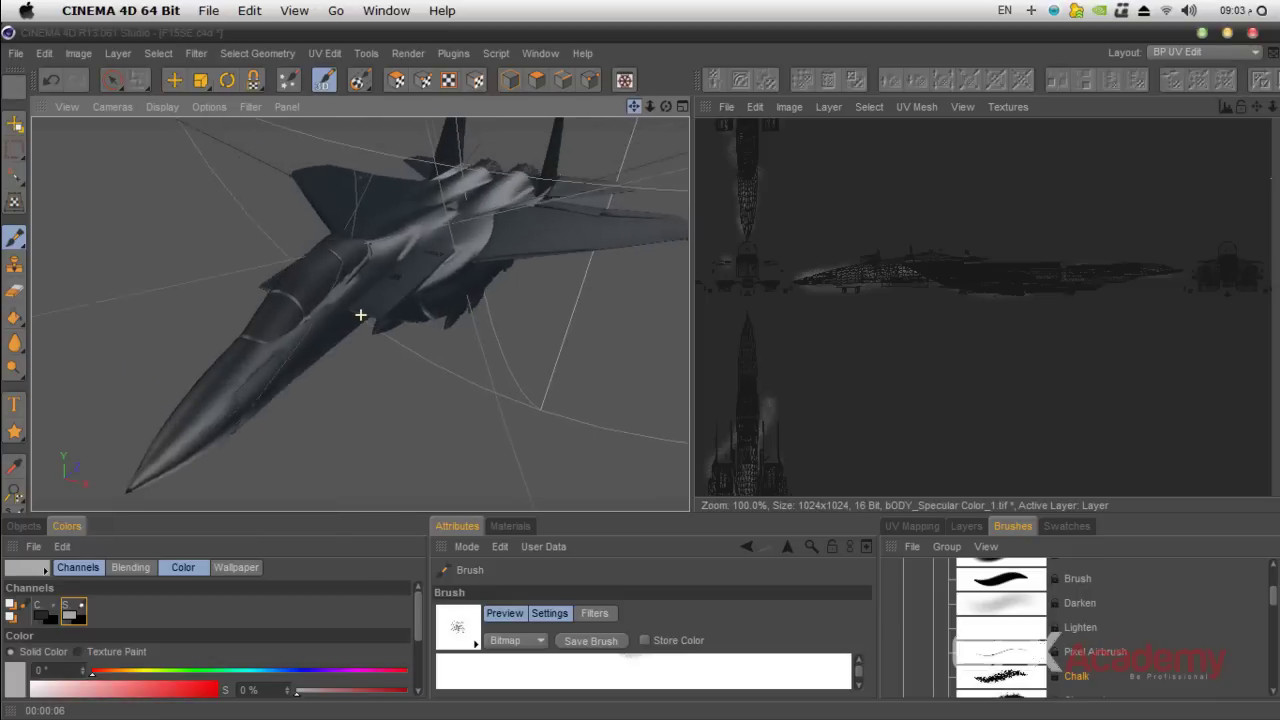
{"action": "scroll", "coordinate": [504, 330], "scroll_direction": "up", "scroll_amount": 3}
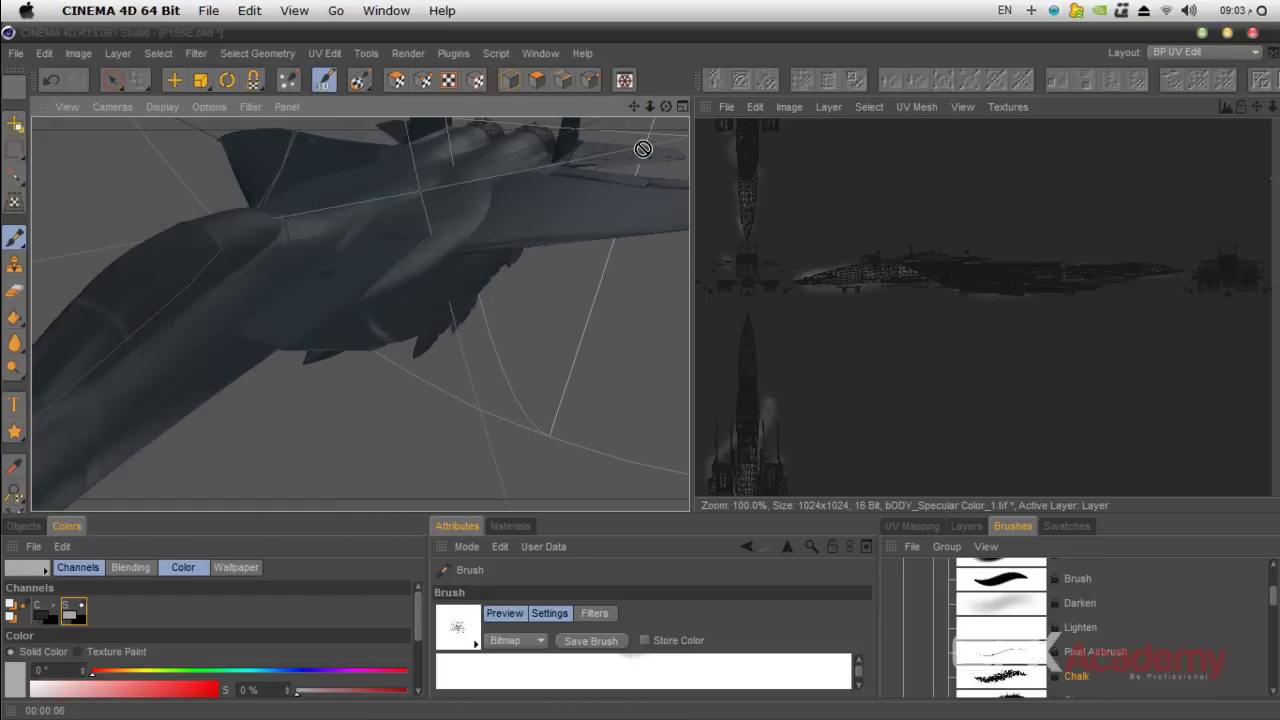
{"action": "key", "text": "shift+r"}
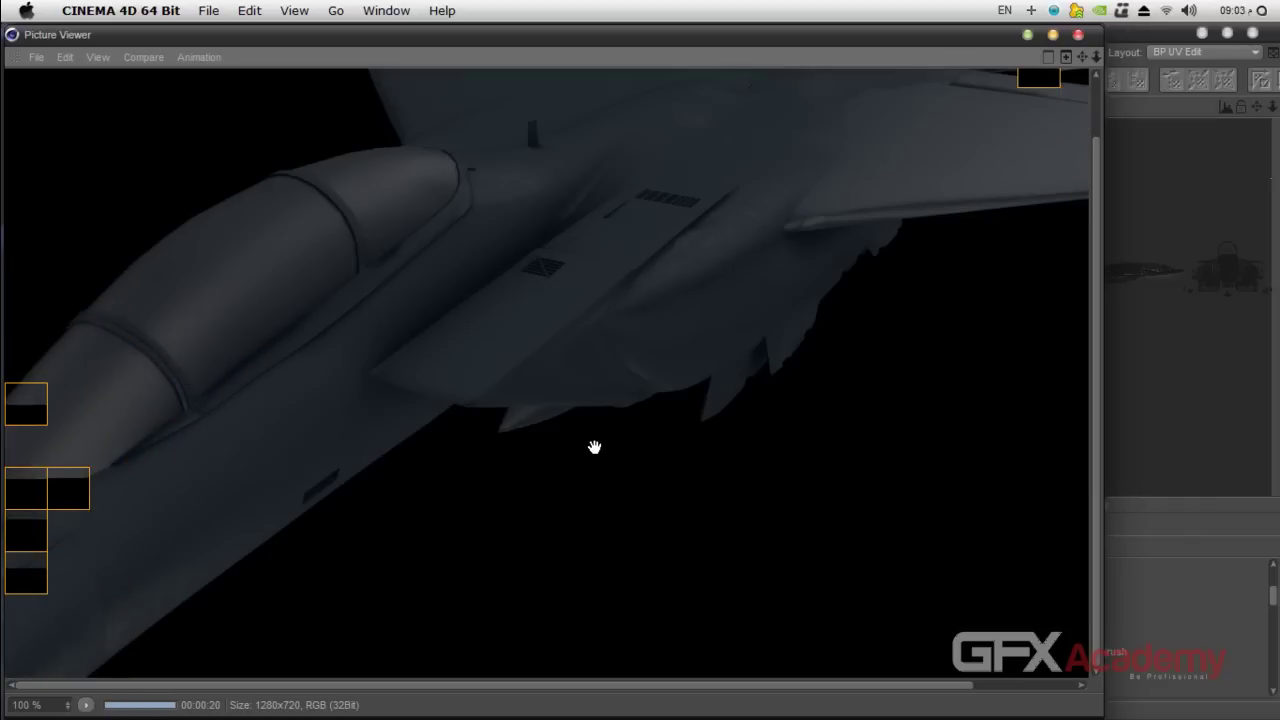
{"action": "scroll", "coordinate": [594, 448], "scroll_direction": "down", "scroll_amount": 3}
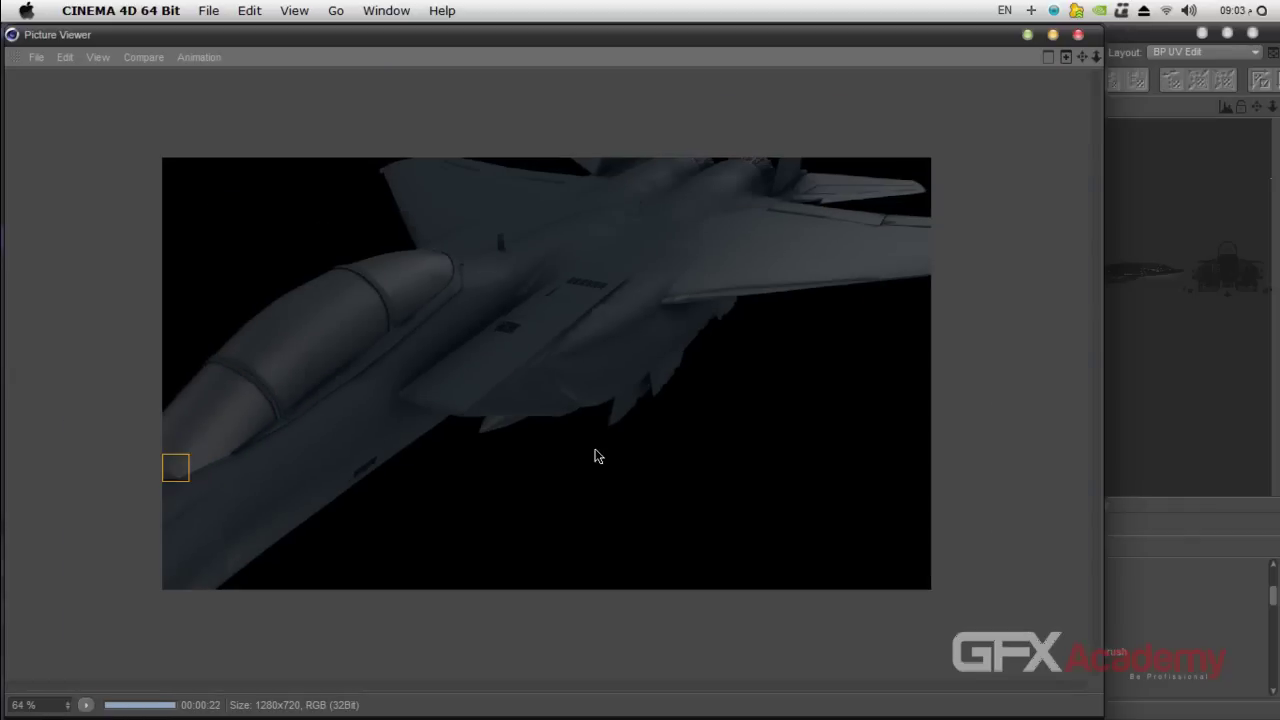
{"action": "left_click", "coordinate": [1078, 36]}
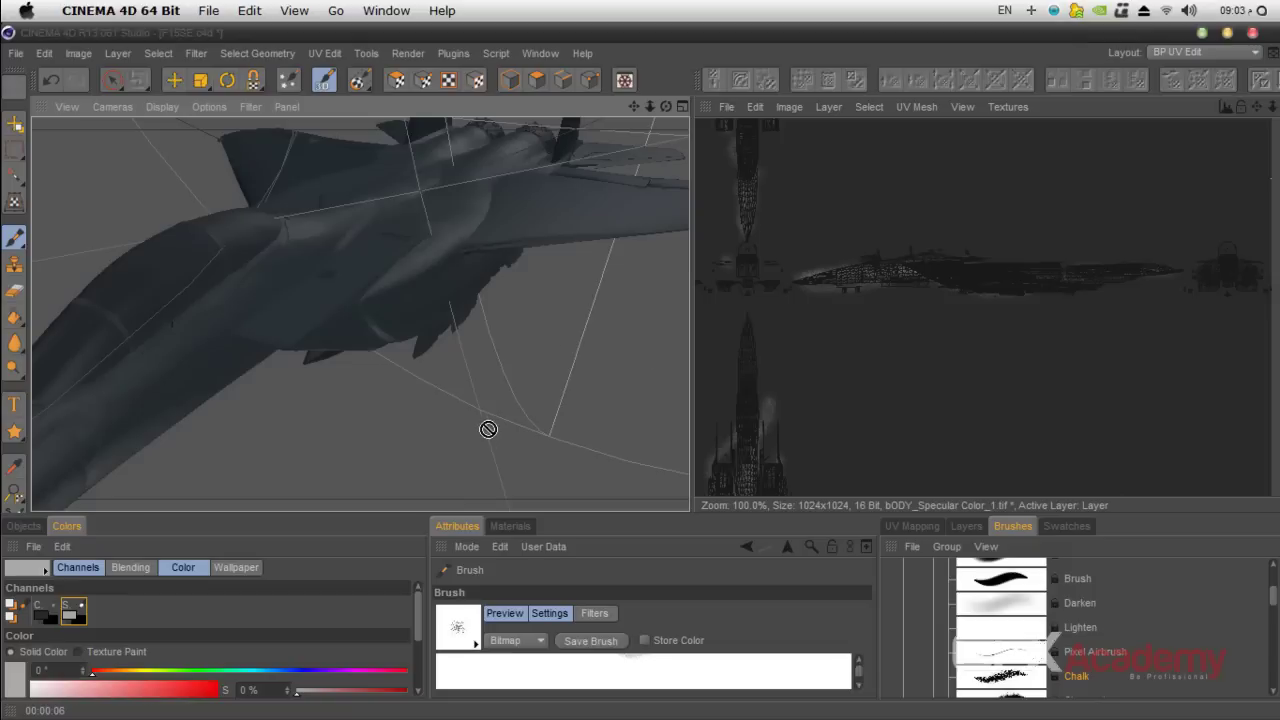
- Enlarge the lower panels and examine the painted specular texture up close over the jet's side-view UVs
{"action": "left_click_drag", "start_coordinate": [360, 314], "coordinate": [501, 348], "text": "alt"}
{"action": "left_click_drag", "start_coordinate": [634, 106], "coordinate": [590, 170]}
{"action": "left_click_drag", "start_coordinate": [634, 107], "coordinate": [361, 315]}
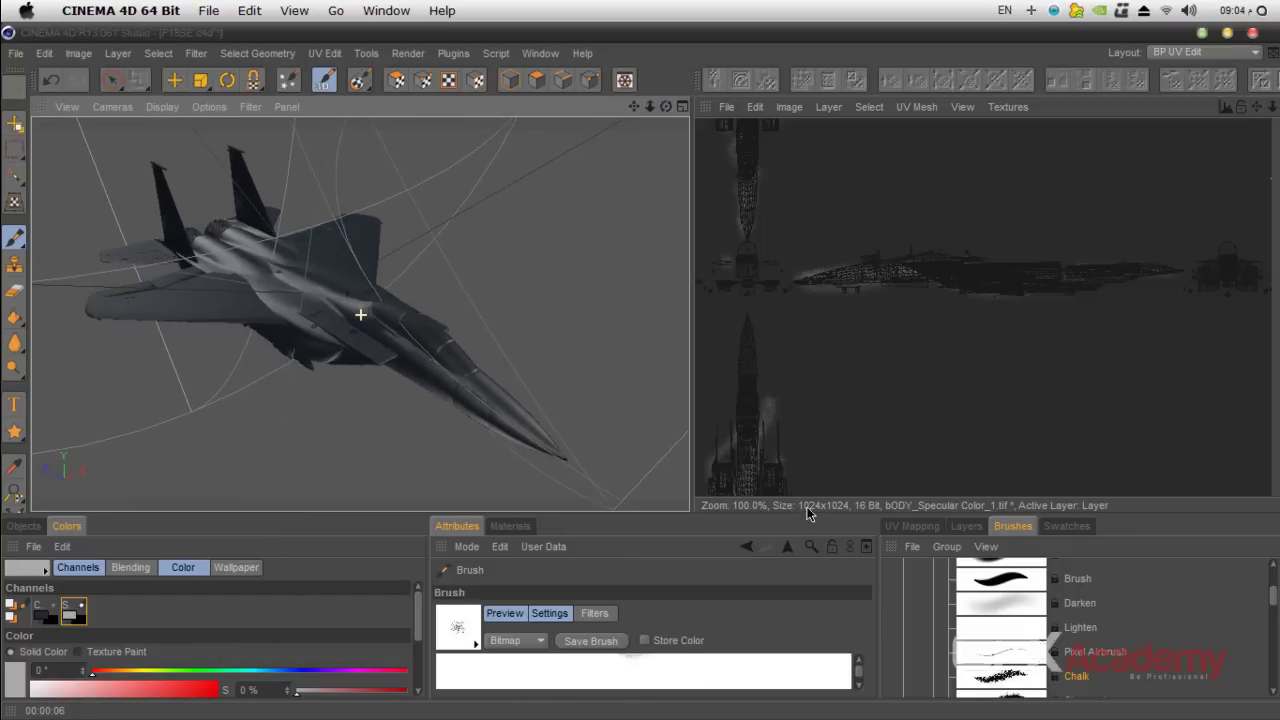
{"action": "left_click_drag", "start_coordinate": [686, 514], "coordinate": [663, 451]}
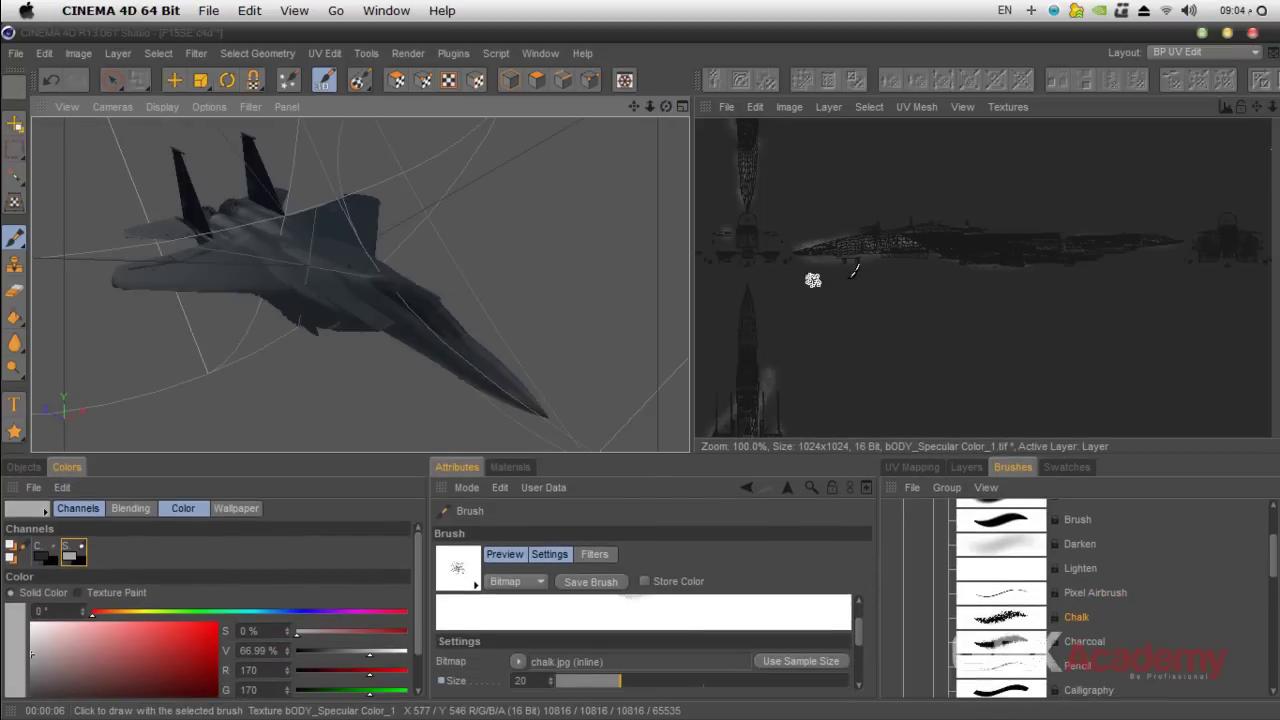
{"action": "scroll", "coordinate": [880, 357], "scroll_direction": "down", "scroll_amount": 1}
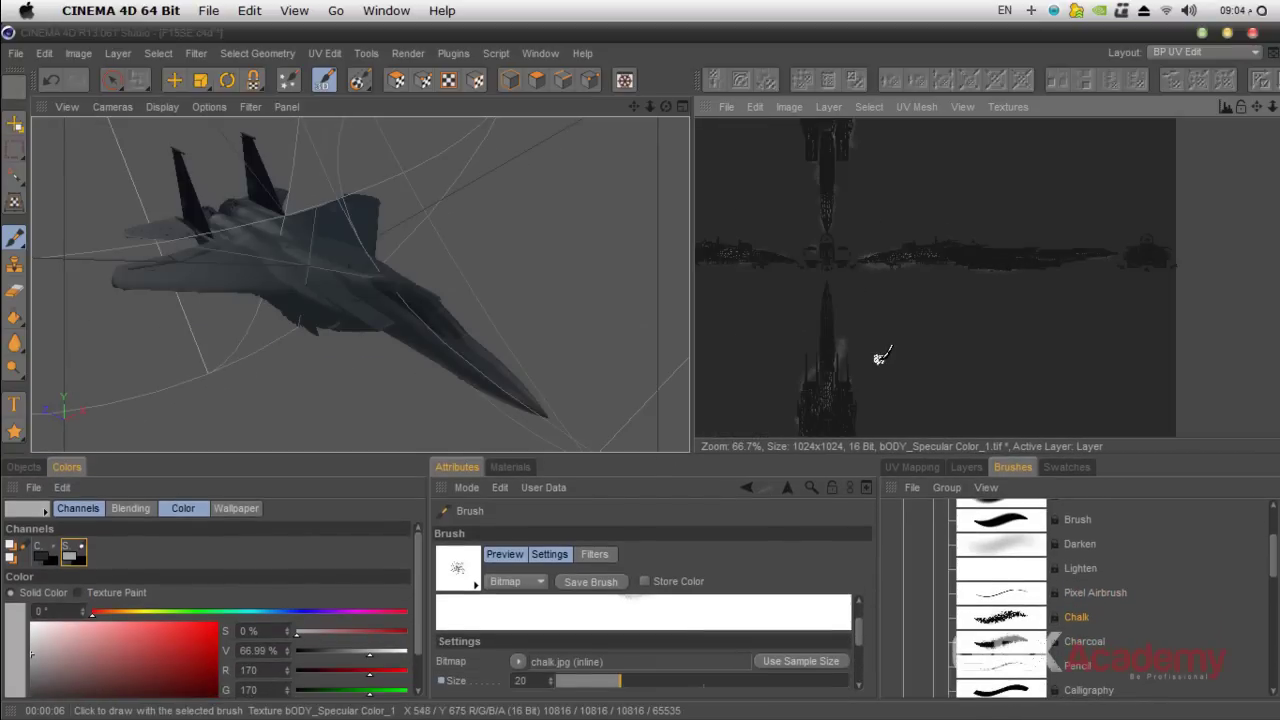
{"action": "mouse_move", "coordinate": [1257, 107]}
{"action": "left_mouse_down"}
{"action": "mouse_move", "coordinate": [1279, 0]}
{"action": "mouse_move", "coordinate": [1279, 178]}
{"action": "left_mouse_up"}
{"action": "scroll", "coordinate": [911, 326], "scroll_direction": "up", "scroll_amount": 2}
{"action": "scroll", "coordinate": [890, 303], "scroll_direction": "up", "scroll_amount": 1}
{"action": "mouse_move", "coordinate": [1257, 107]}
{"action": "left_mouse_down"}
{"action": "mouse_move", "coordinate": [1066, 98]}
{"action": "mouse_move", "coordinate": [1091, 102]}
{"action": "left_mouse_up"}
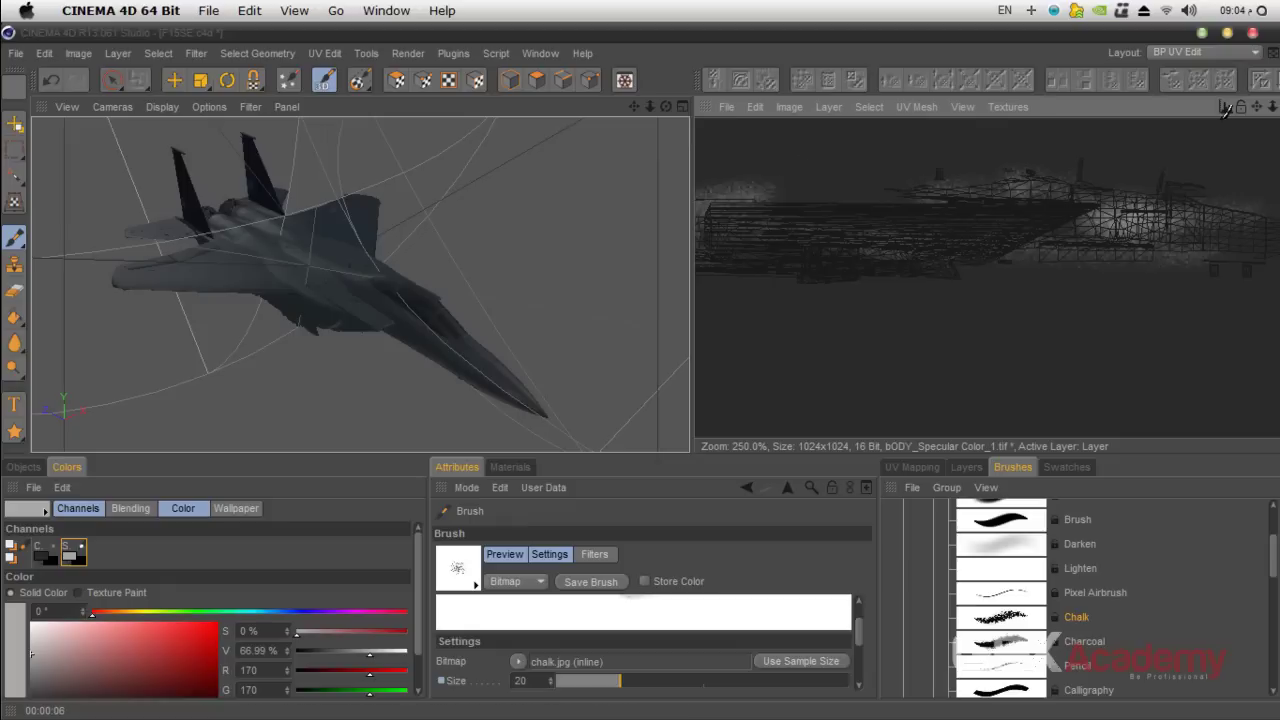
{"action": "left_click_drag", "start_coordinate": [666, 106], "coordinate": [540, 112]}
- Add a Diffusion channel to the bODY material with a new 1024 x 1024 pixel, 16-bit grayscale texture in light grey
{"action": "left_click", "coordinate": [510, 467]}
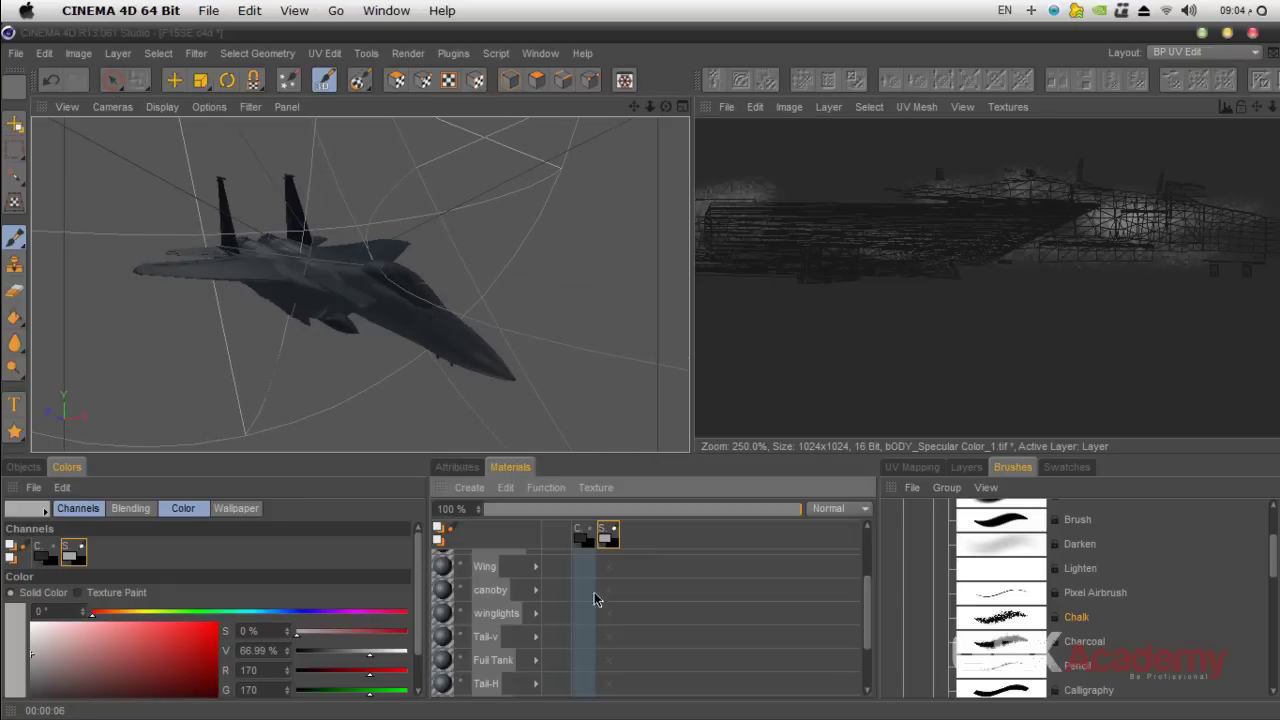
{"action": "left_click_drag", "start_coordinate": [870, 604], "coordinate": [868, 571]}
{"action": "left_click_drag", "start_coordinate": [868, 618], "coordinate": [871, 655]}
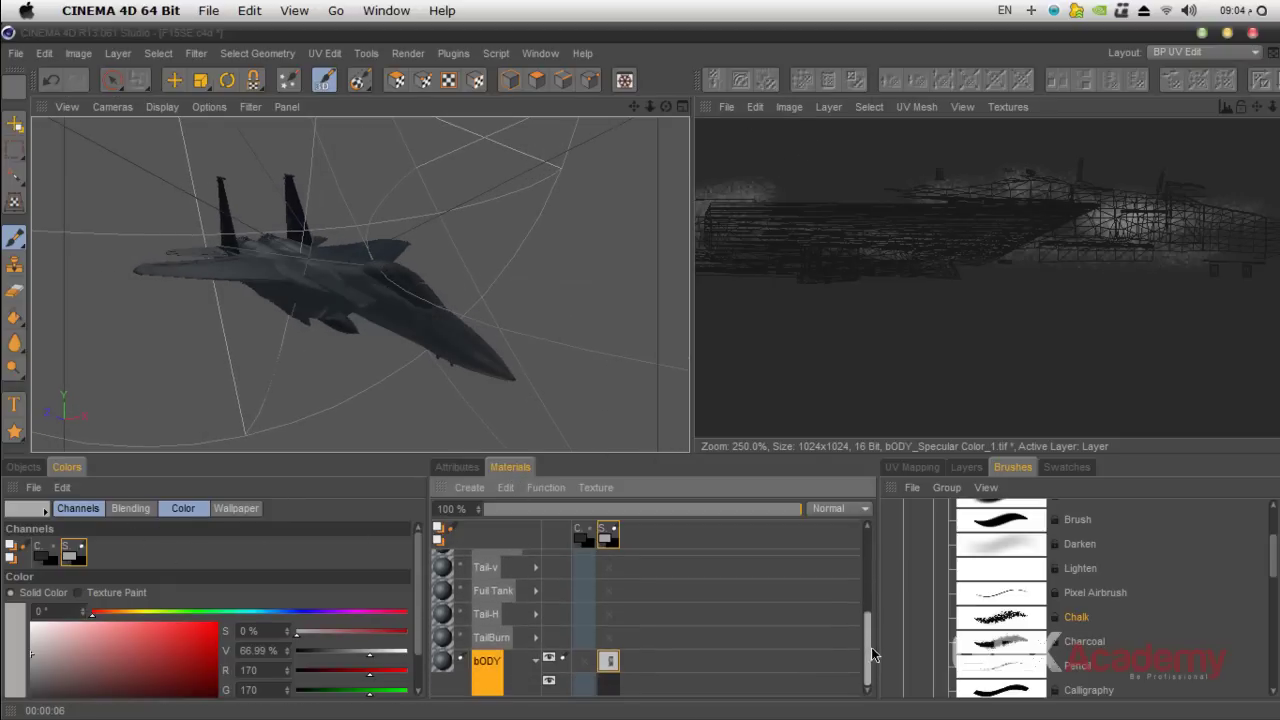
{"action": "left_click_drag", "start_coordinate": [650, 106], "coordinate": [360, 285]}
{"action": "left_click_drag", "start_coordinate": [667, 108], "coordinate": [358, 286]}
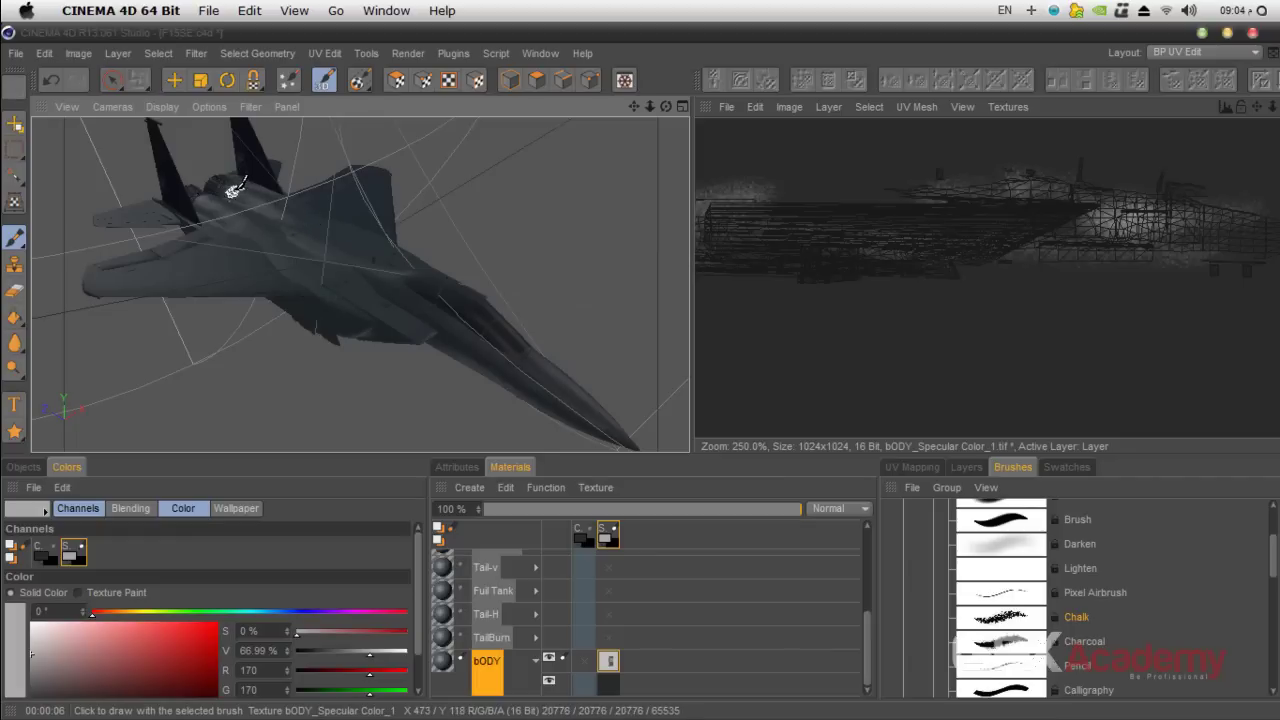
{"action": "left_click_drag", "start_coordinate": [666, 106], "coordinate": [360, 285]}
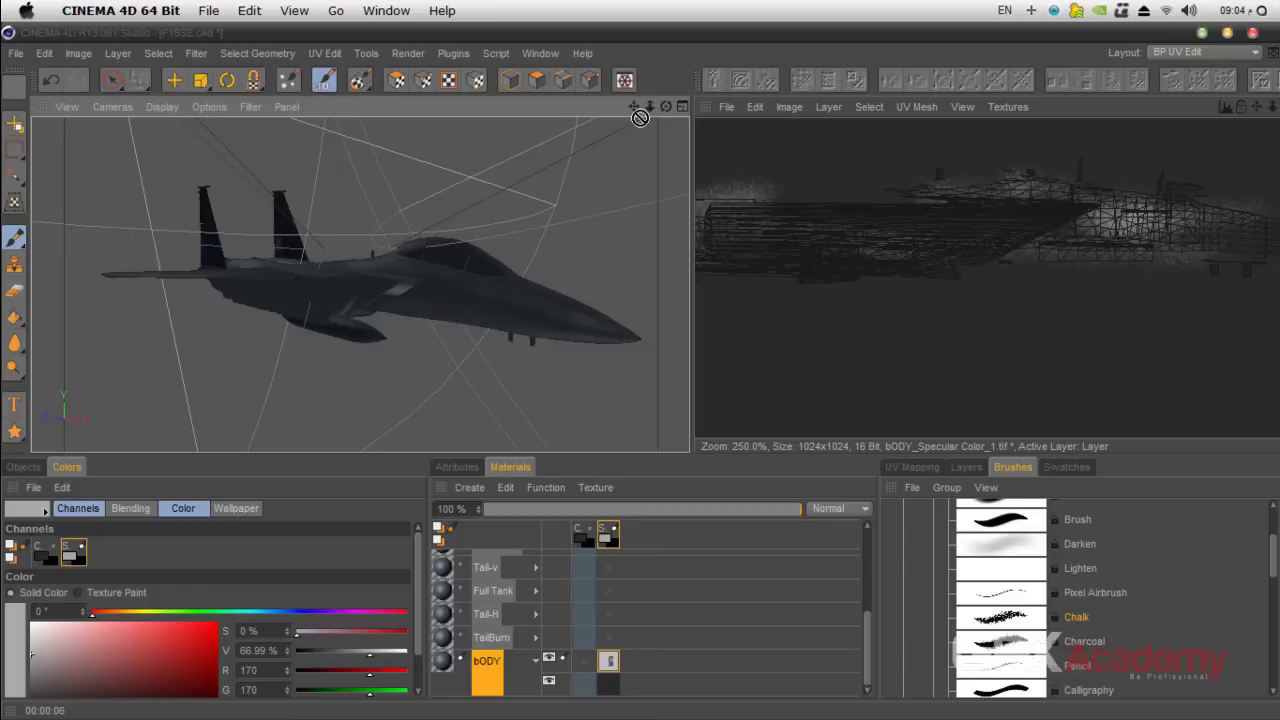
{"action": "left_click_drag", "start_coordinate": [634, 106], "coordinate": [690, 107]}
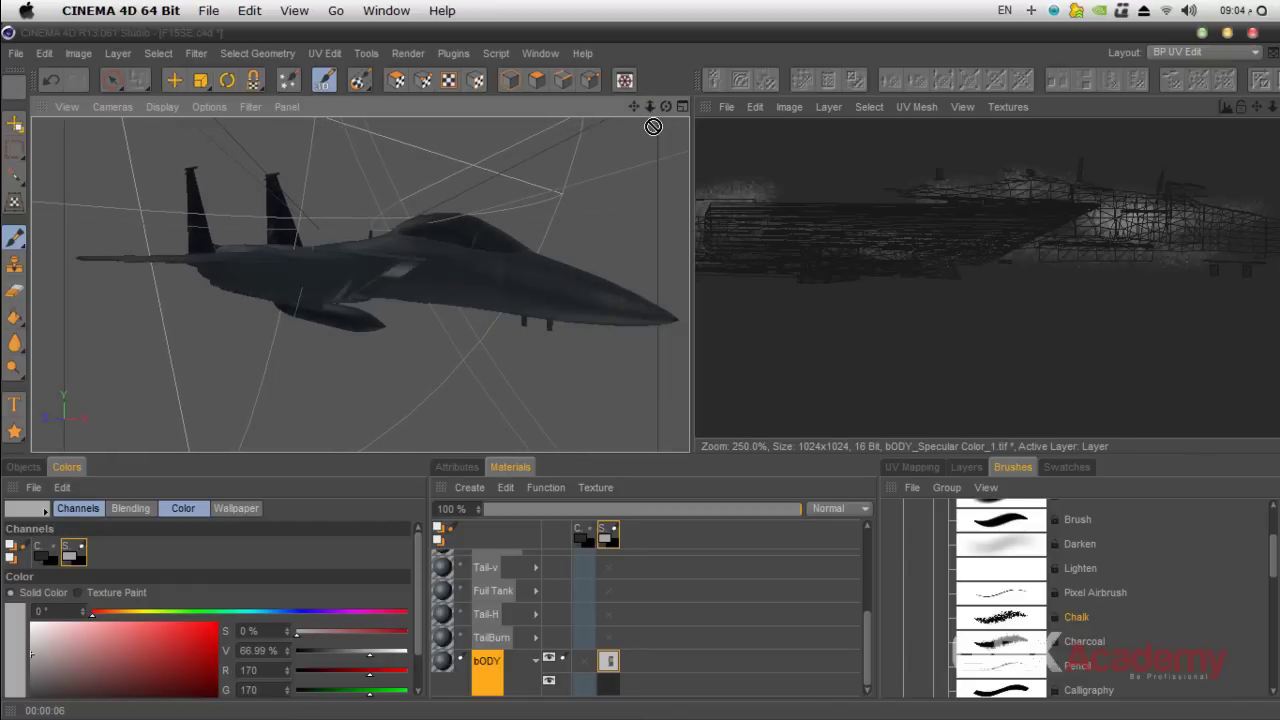
{"action": "left_click", "coordinate": [603, 541]}
{"action": "right_click", "coordinate": [450, 678]}
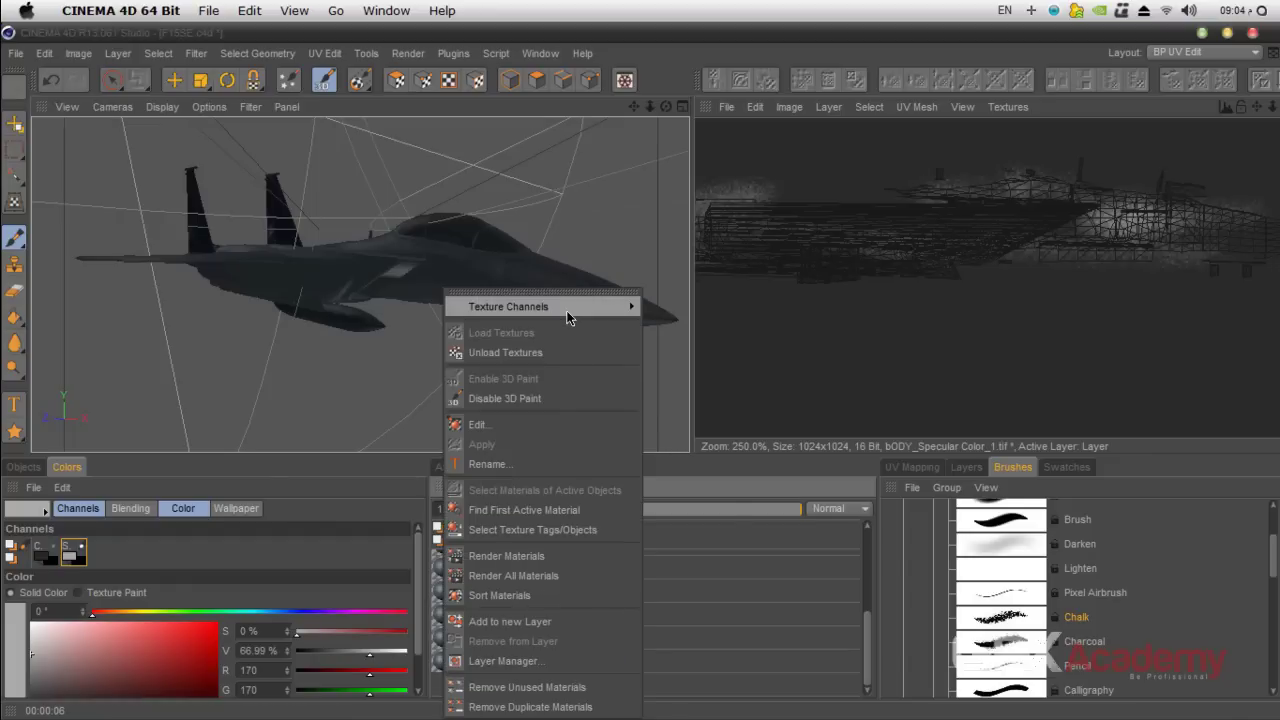
{"action": "mouse_move", "coordinate": [566, 310]}
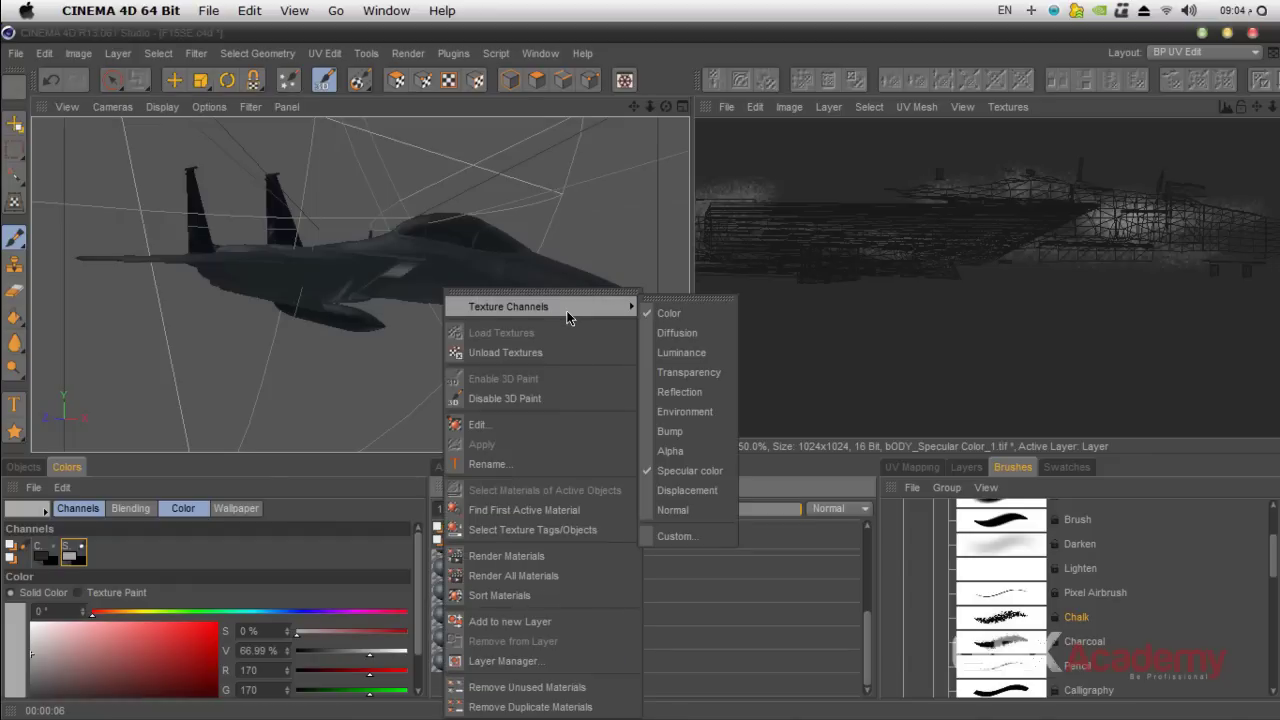
{"action": "left_click", "coordinate": [670, 336]}
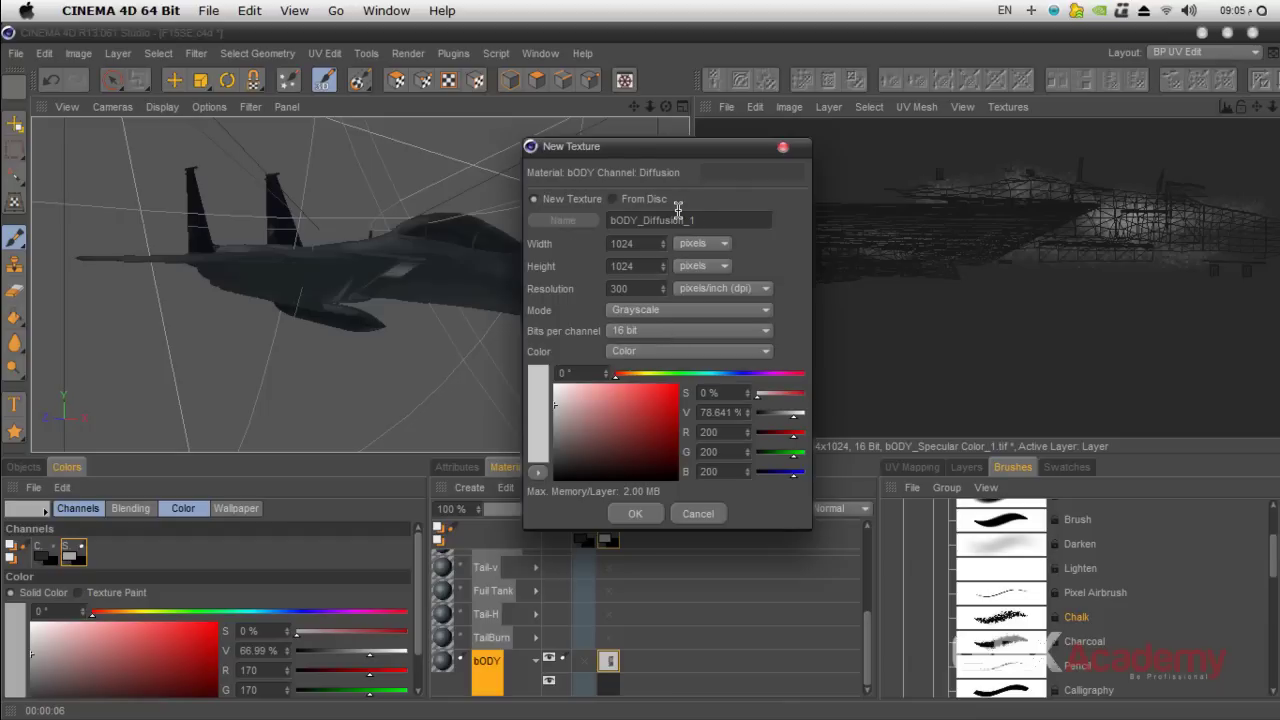
{"action": "left_click", "coordinate": [634, 514]}
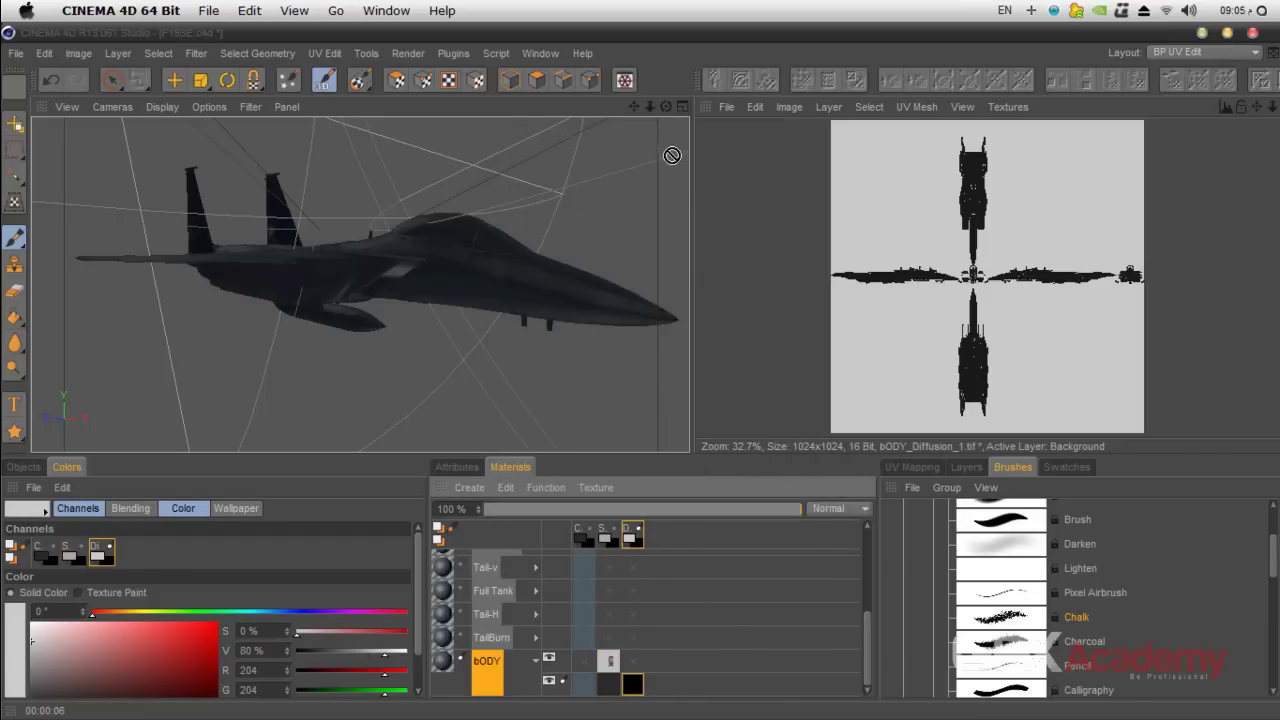
- Add a new layer above the Background of the bODY diffusion texture and check it in the layer list
{"action": "mouse_move", "coordinate": [668, 109]}
{"action": "left_mouse_down"}
{"action": "mouse_move", "coordinate": [615, 170]}
{"action": "mouse_move", "coordinate": [617, 157]}
{"action": "left_mouse_up"}
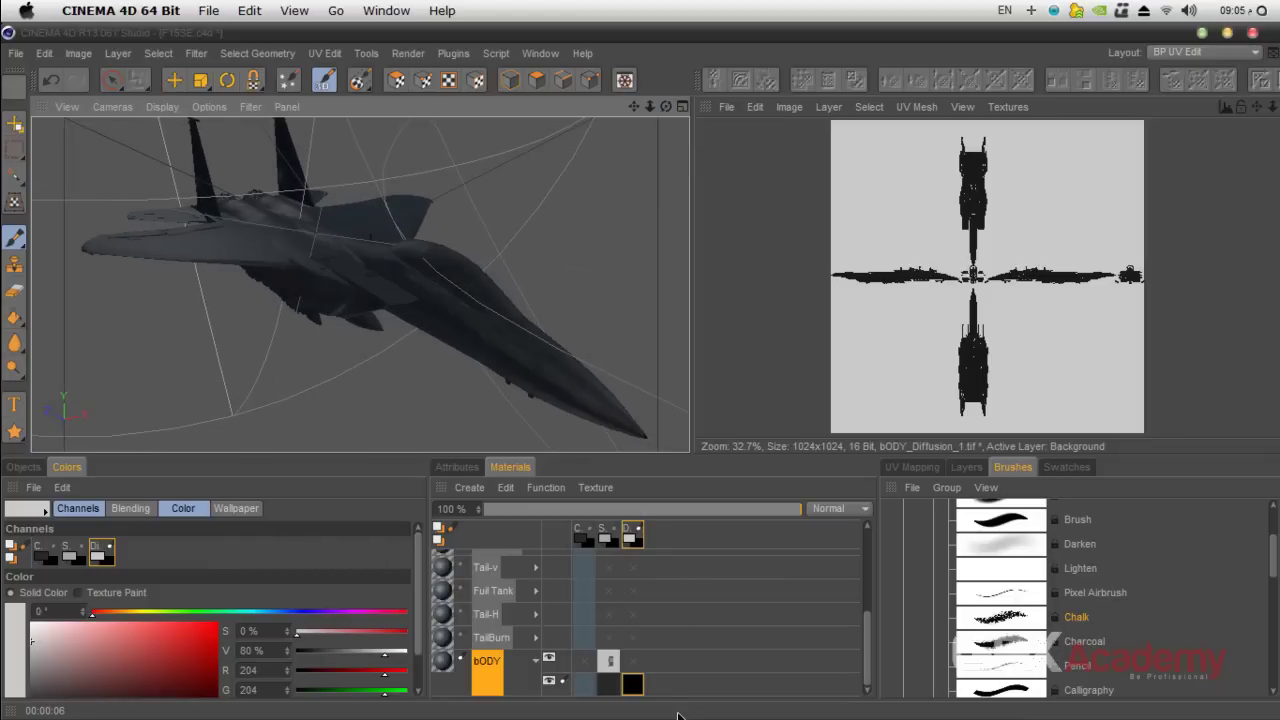
{"action": "right_click", "coordinate": [636, 689]}
{"action": "left_click", "coordinate": [724, 413]}
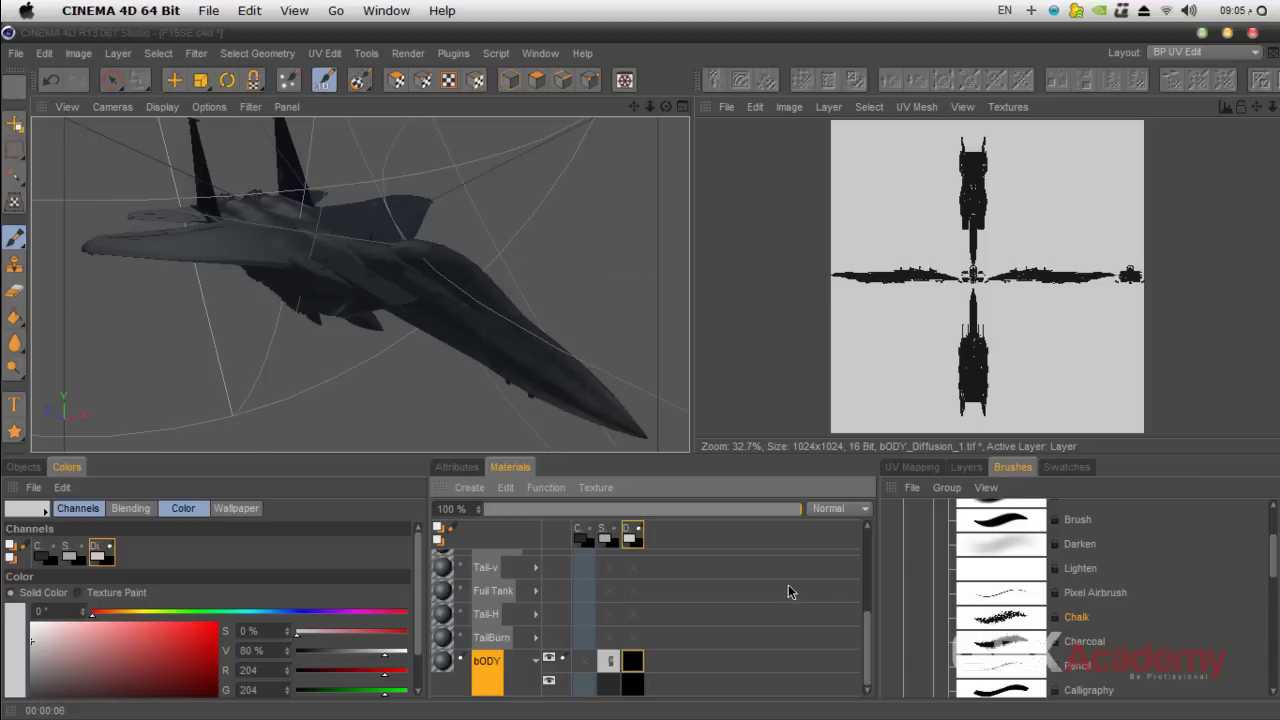
{"action": "left_click", "coordinate": [966, 470]}
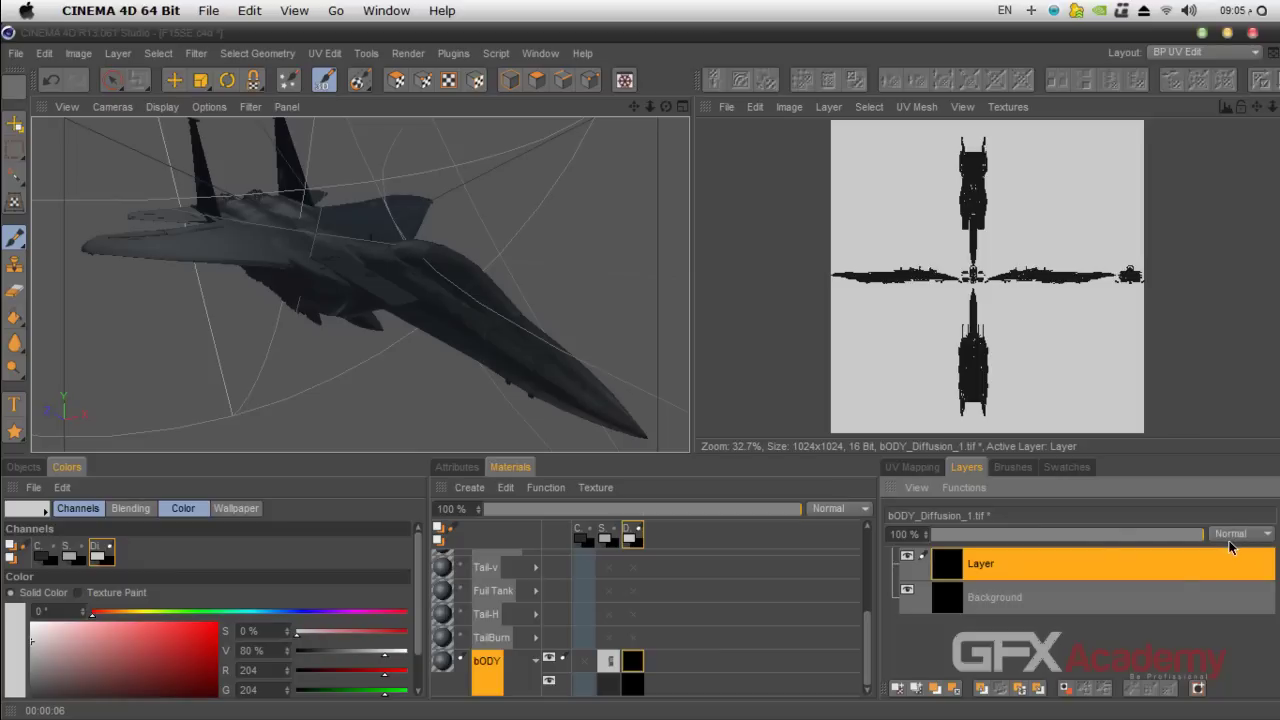
{"action": "left_click", "coordinate": [931, 468]}
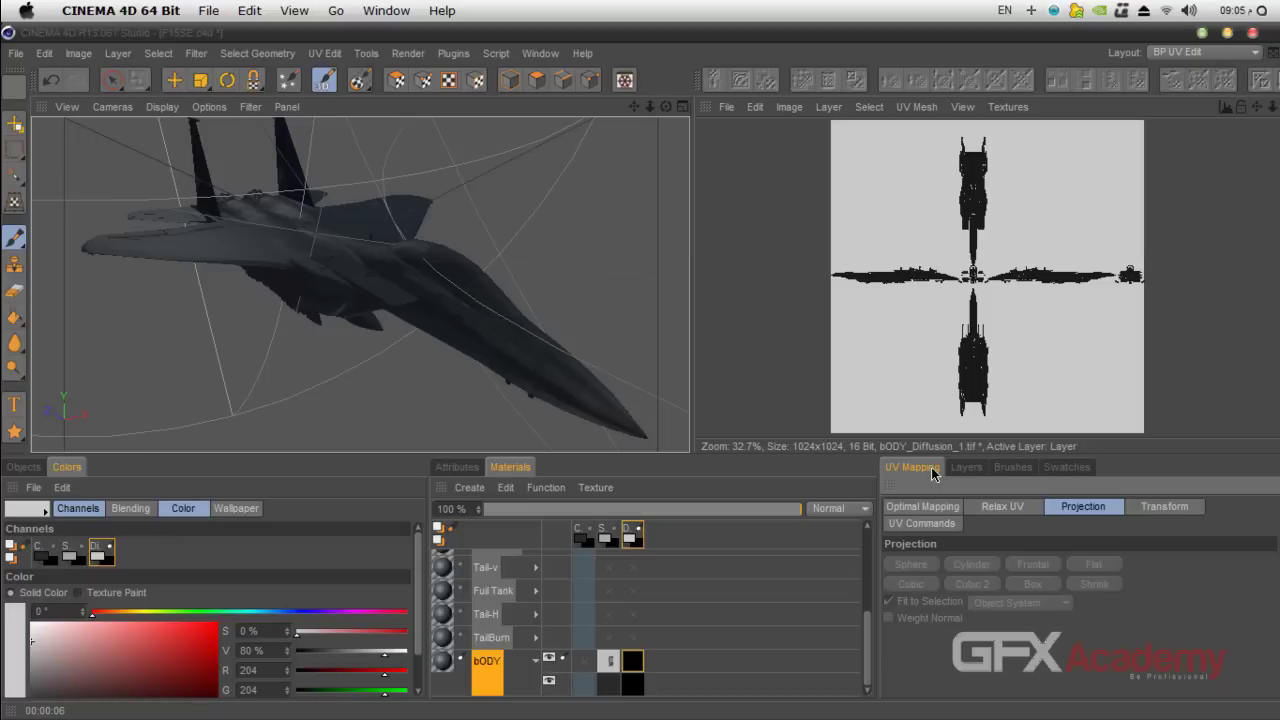
- Review the jet from above with the bODY specular color texture active, and return to the new diffusion layer
{"action": "left_click", "coordinate": [610, 660]}
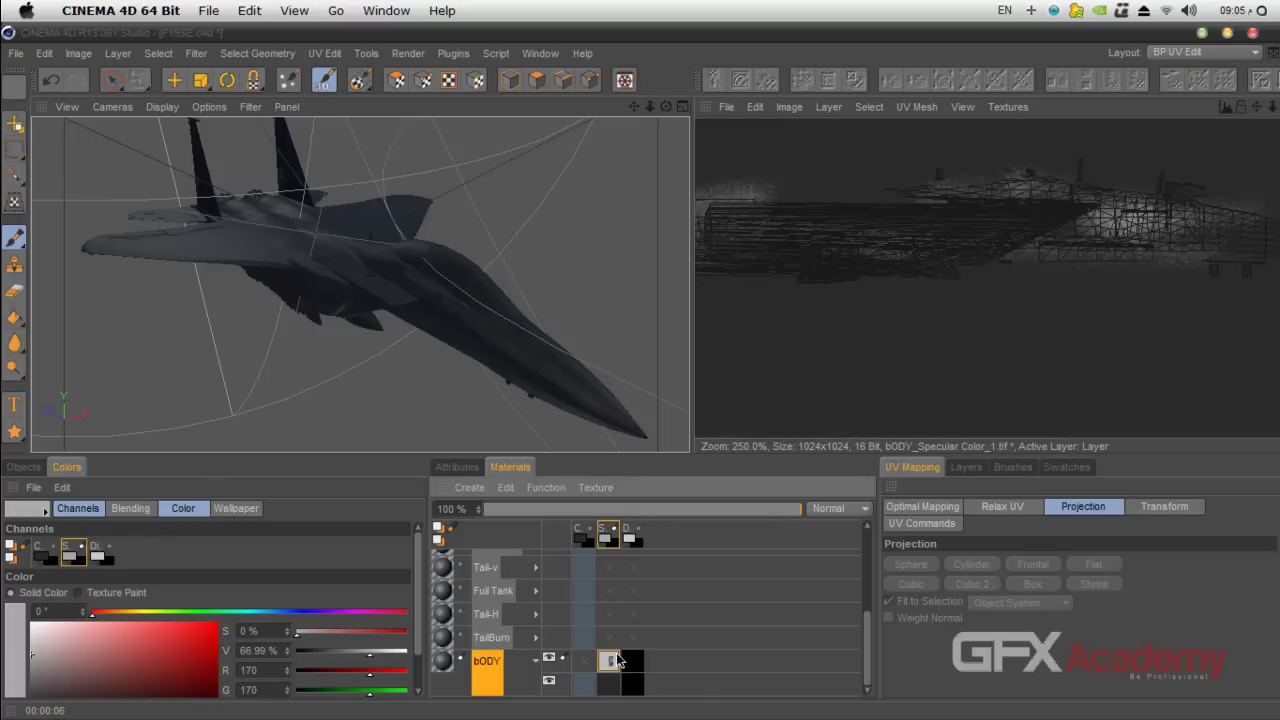
{"action": "left_click_drag", "start_coordinate": [668, 108], "coordinate": [643, 374]}
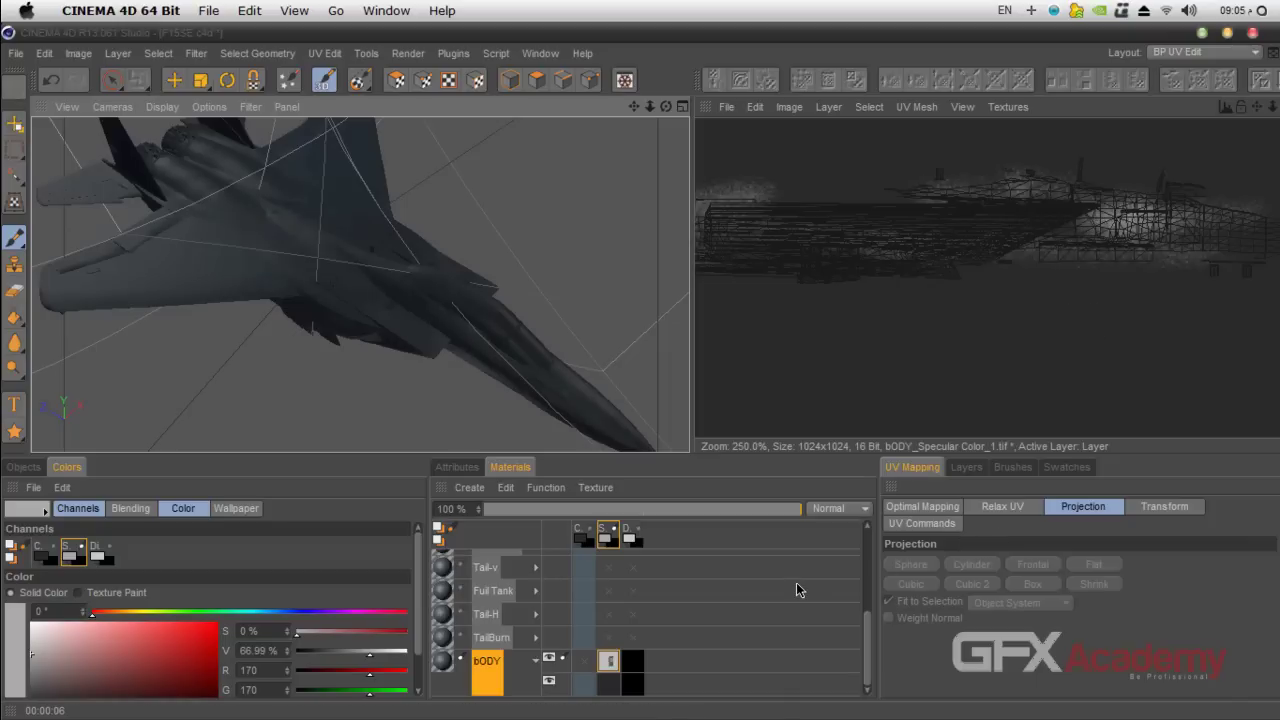
{"action": "left_click", "coordinate": [632, 661]}
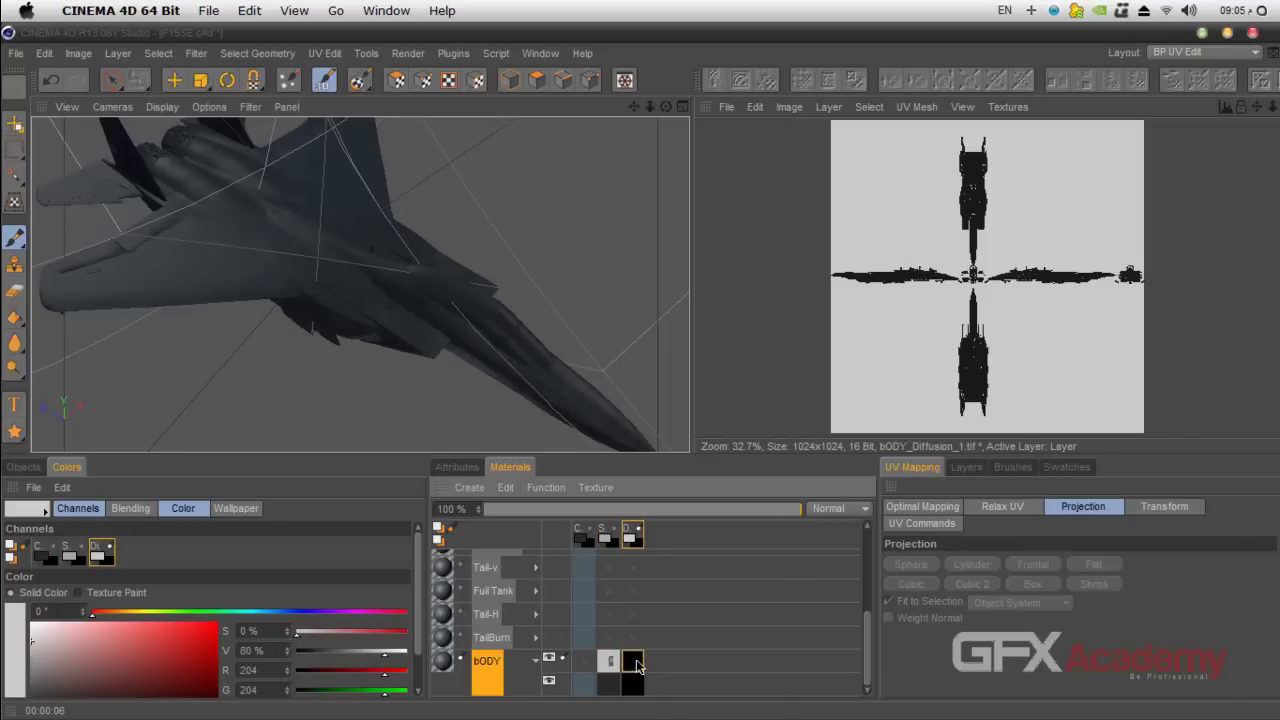
- Activate the Brush tool with the Airbrush preset and set its pressure to 10%
{"action": "left_click", "coordinate": [458, 467]}
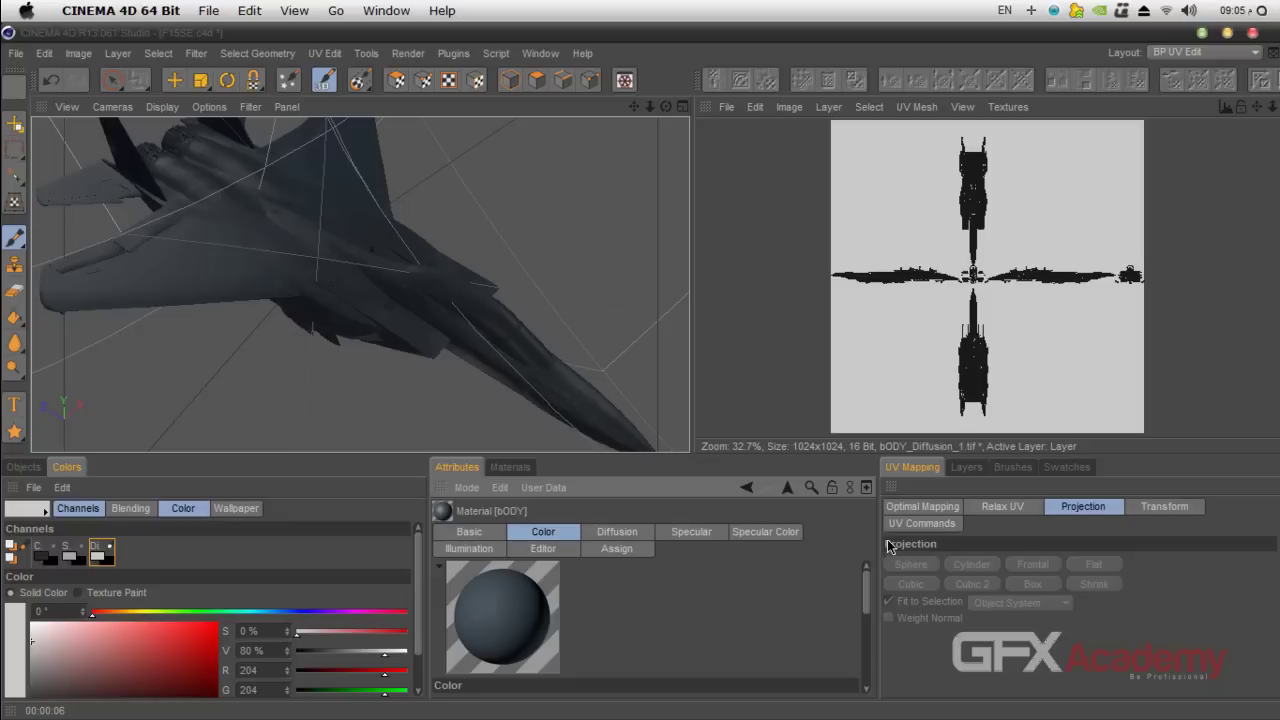
{"action": "left_click", "coordinate": [15, 238]}
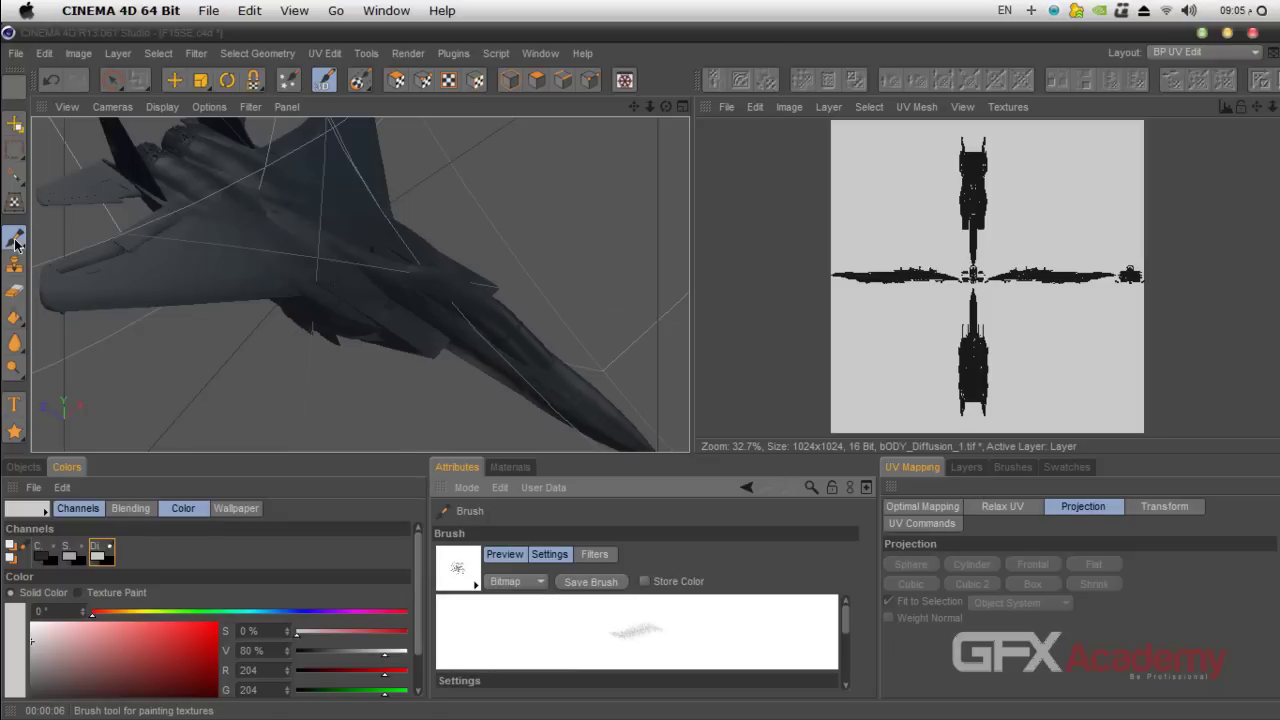
{"action": "left_click", "coordinate": [1008, 467]}
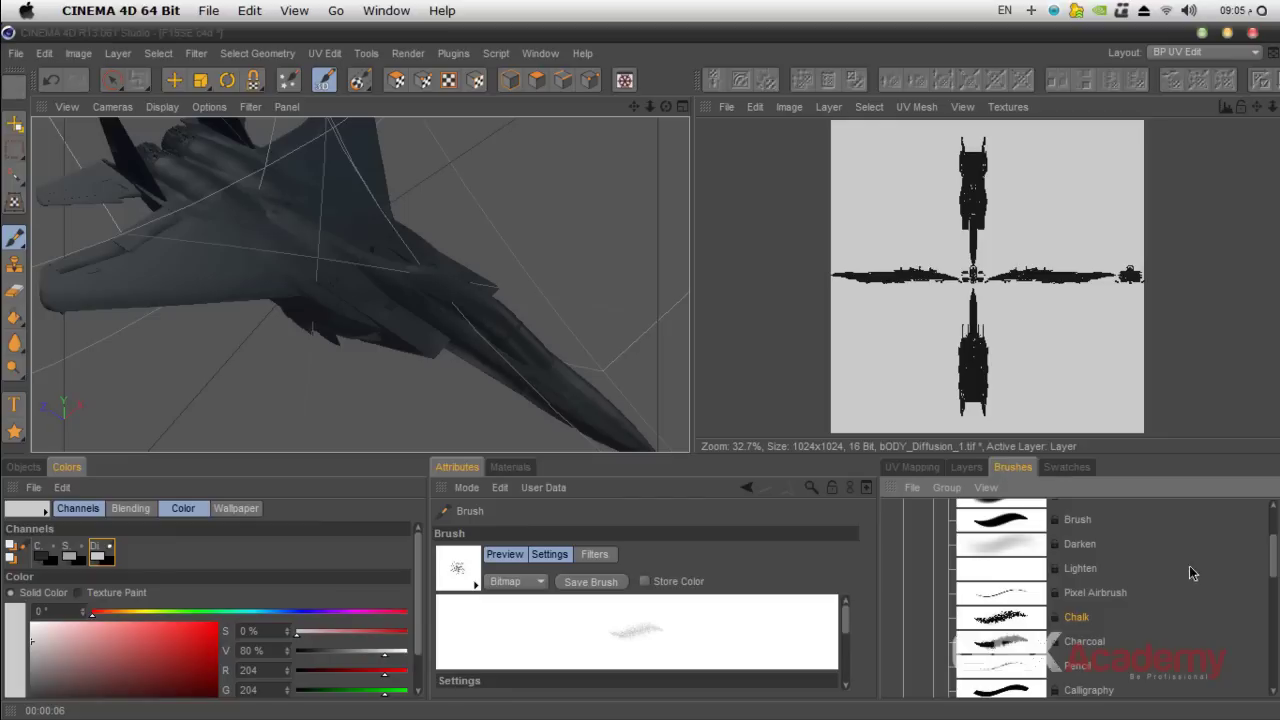
{"action": "scroll", "coordinate": [1272, 568], "scroll_direction": "up", "scroll_amount": 2}
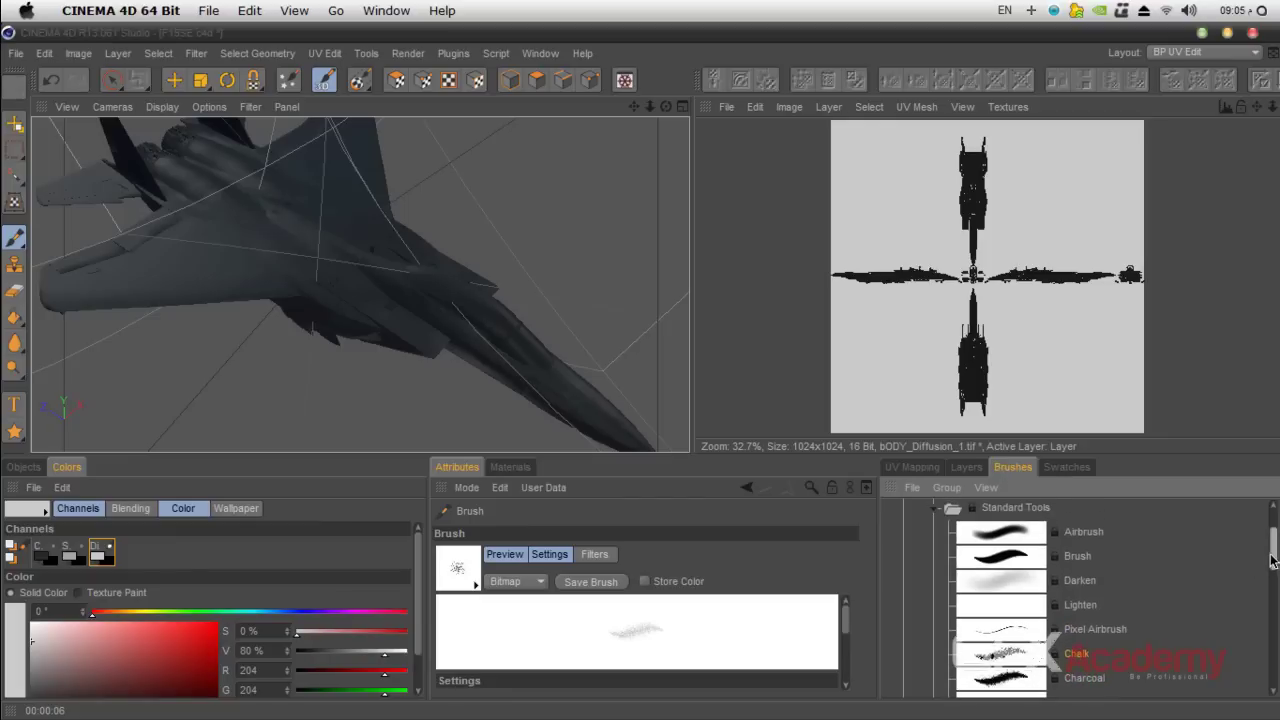
{"action": "left_click", "coordinate": [1030, 537]}
{"action": "mouse_move", "coordinate": [849, 612]}
{"action": "left_mouse_down"}
{"action": "mouse_move", "coordinate": [846, 648]}
{"action": "mouse_move", "coordinate": [590, 654]}
{"action": "left_mouse_up"}
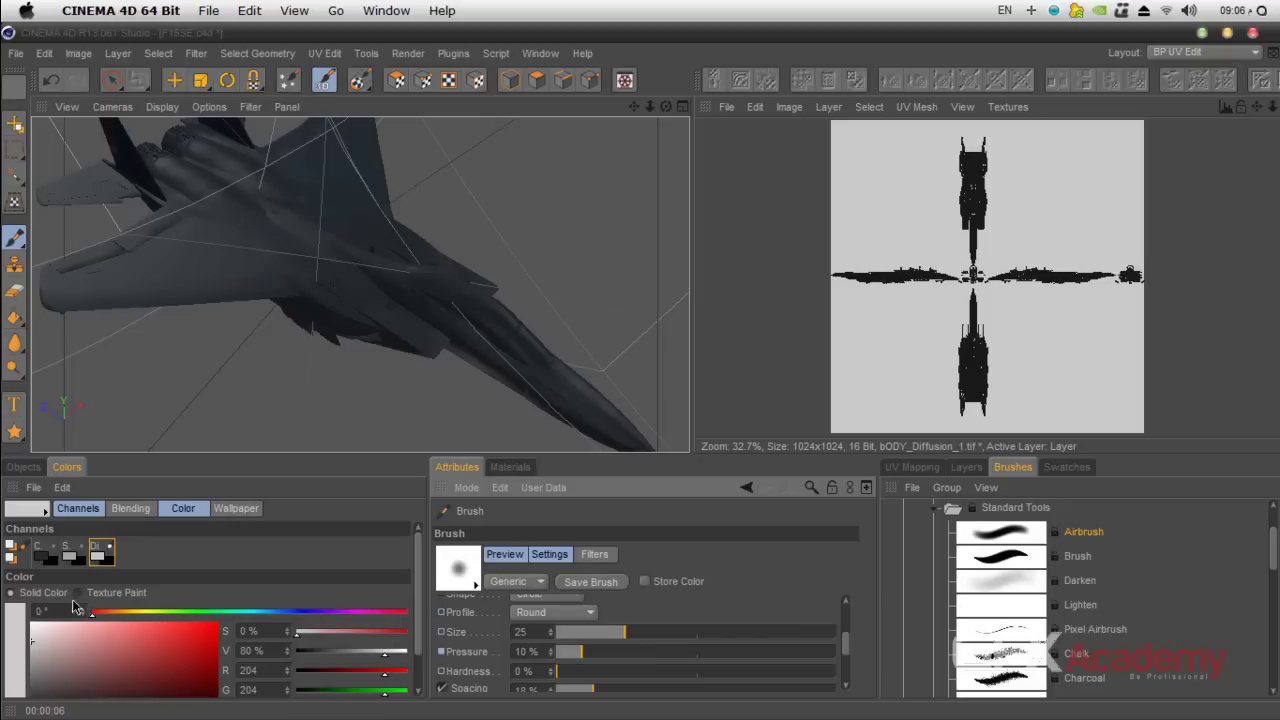
- Switch the diffusion channel's paint source to Texture Paint and start loading a pattern image from disc
{"action": "left_click", "coordinate": [79, 593]}
{"action": "left_click", "coordinate": [47, 612]}
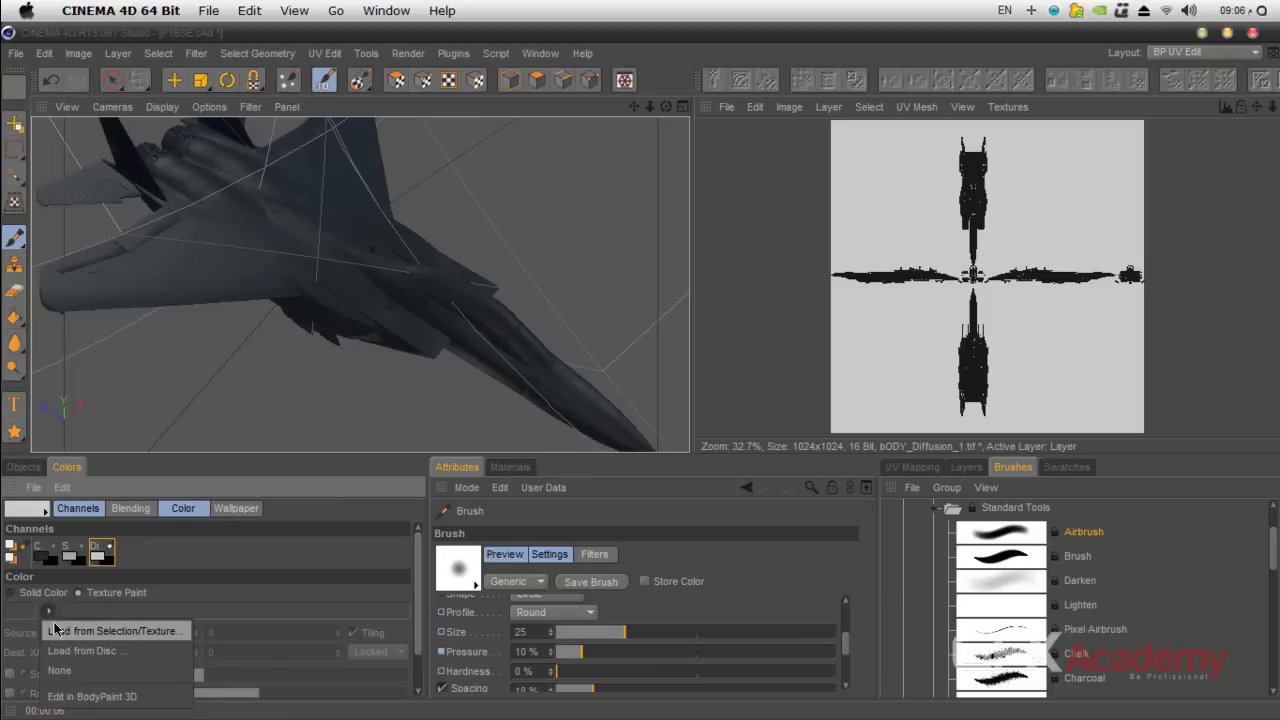
{"action": "left_click", "coordinate": [120, 656]}
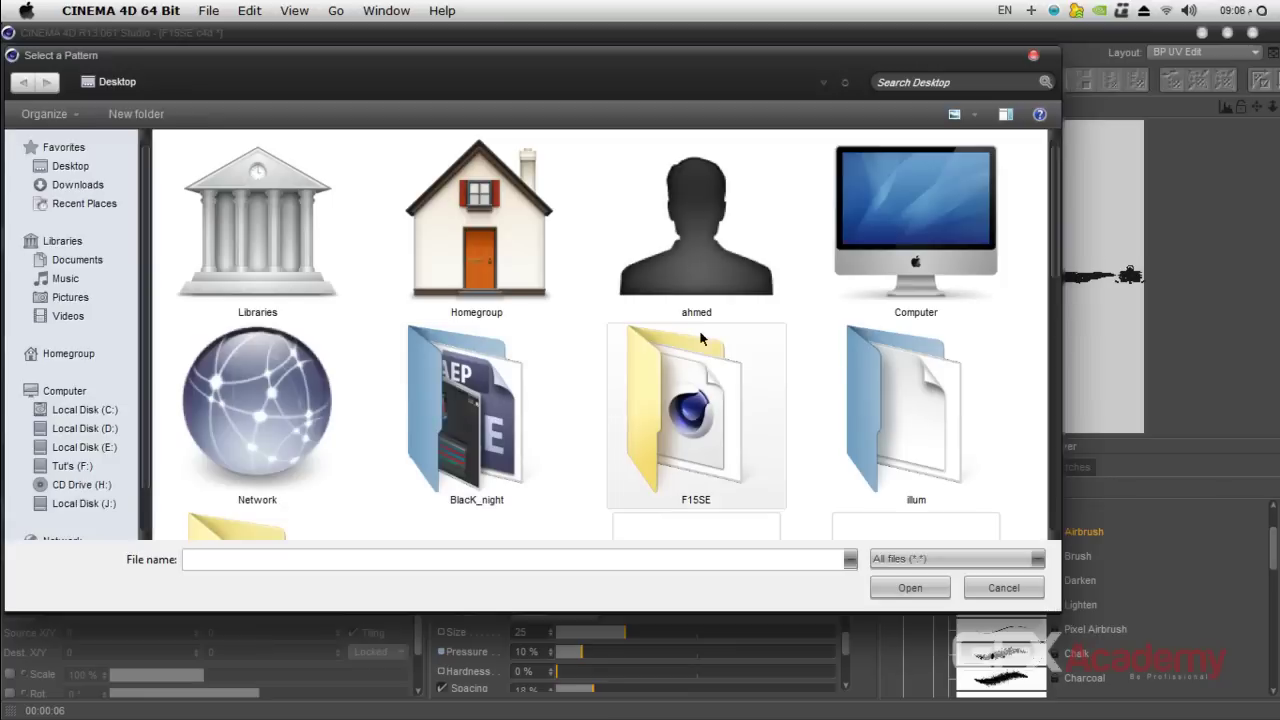
{"action": "scroll", "coordinate": [1060, 257], "scroll_direction": "down", "scroll_amount": 1}
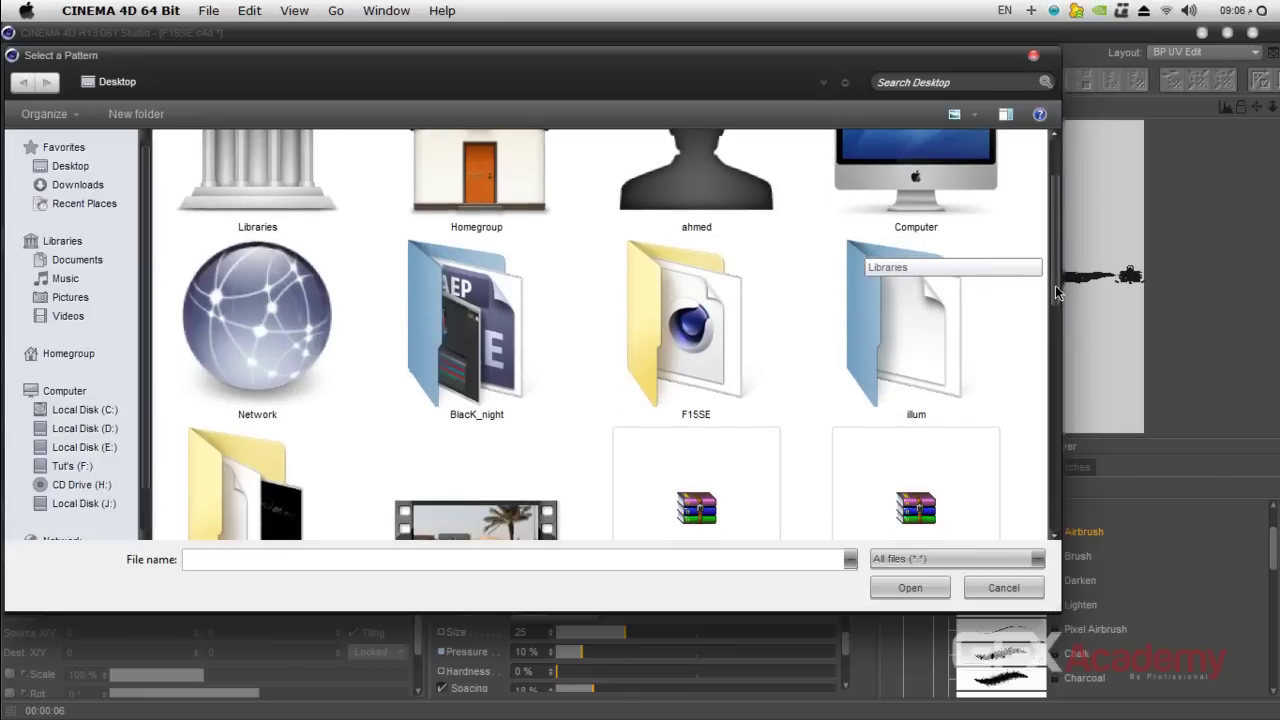
{"action": "double_click", "coordinate": [715, 370]}
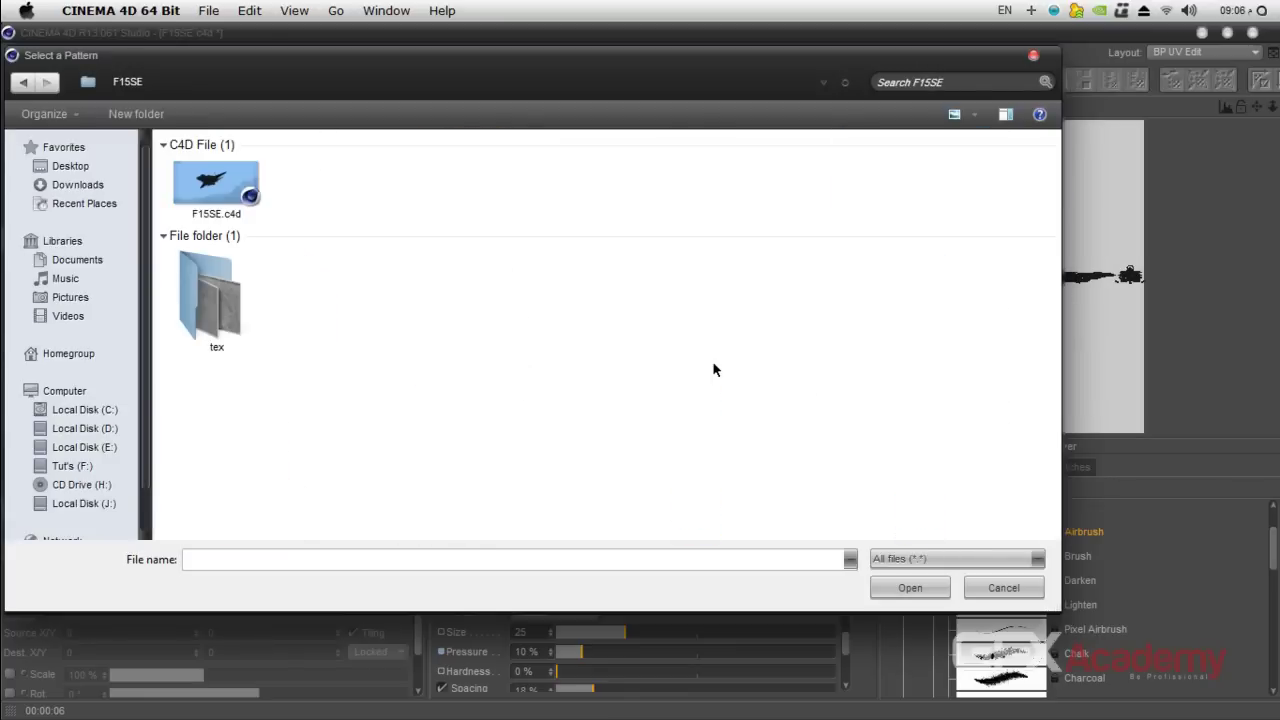
{"action": "double_click", "coordinate": [208, 318]}
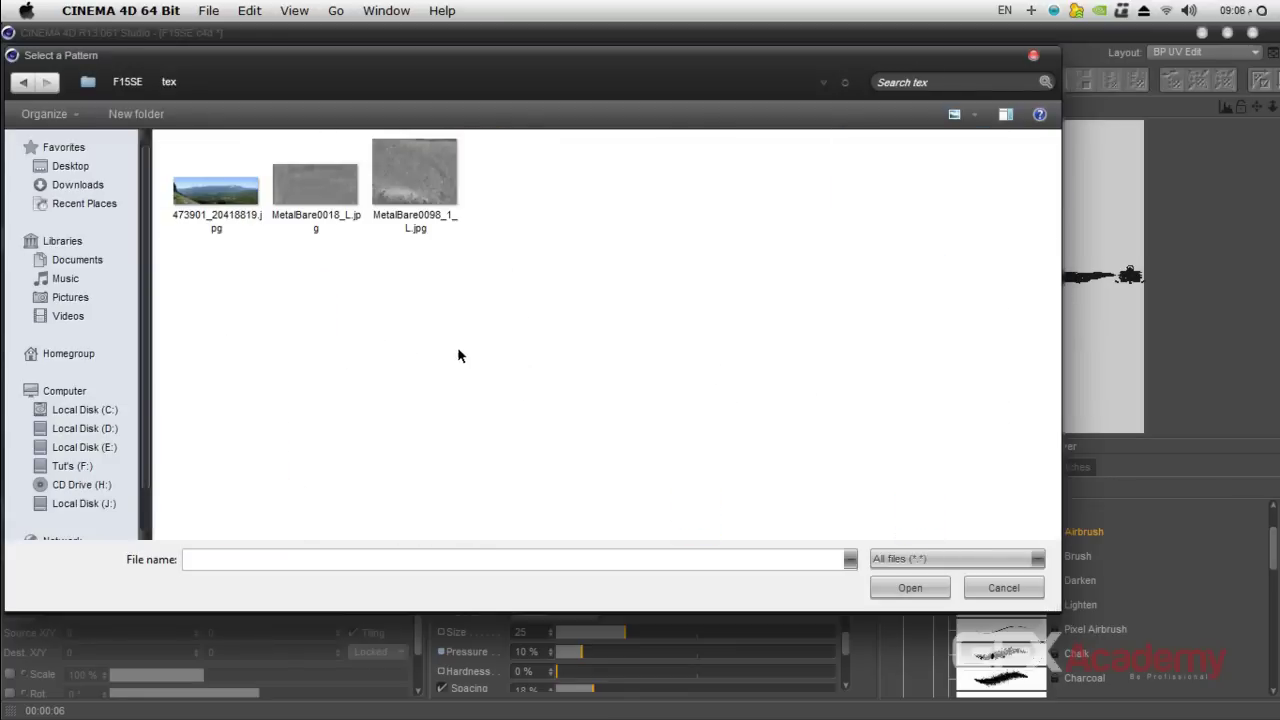
{"action": "left_click", "coordinate": [408, 198]}
{"action": "left_click", "coordinate": [355, 197]}
{"action": "left_click", "coordinate": [414, 193]}
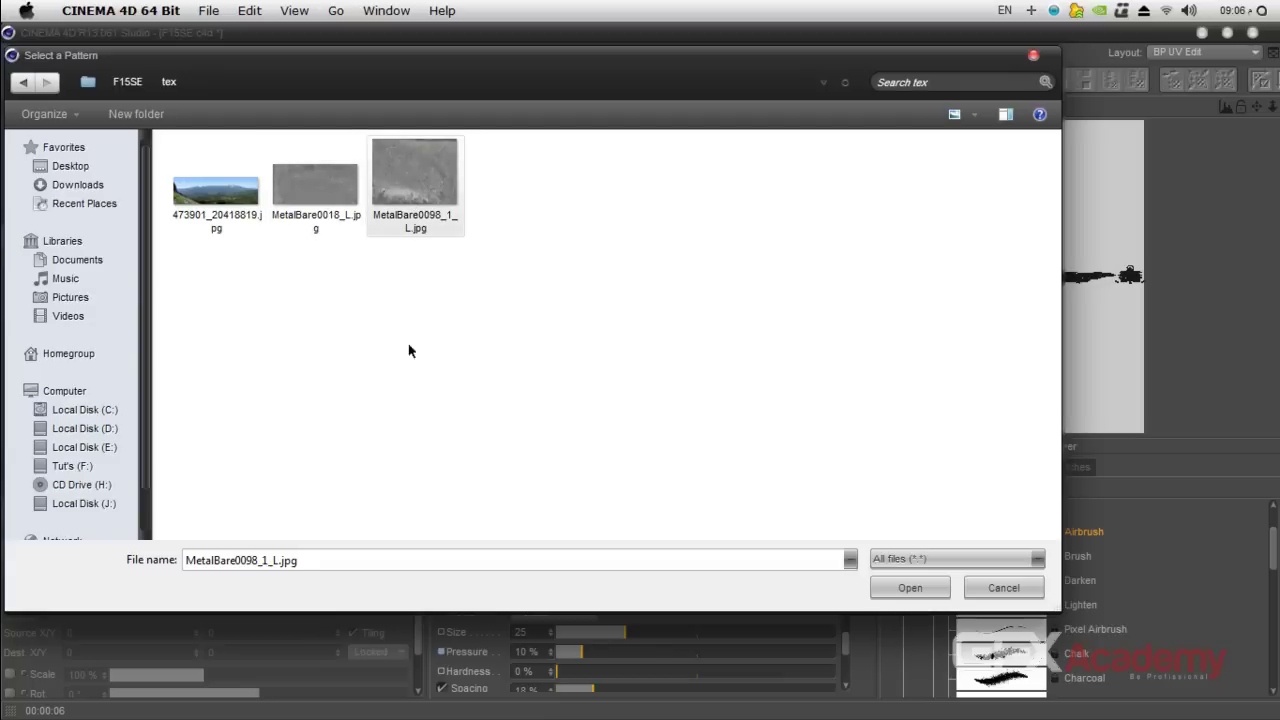
- Load MetalBare0159_M.jpg from the BEL-WS/BEL-Project/tex folder on the Tut's drive as the paint pattern
{"action": "left_click", "coordinate": [80, 466]}
{"action": "double_click", "coordinate": [400, 218]}
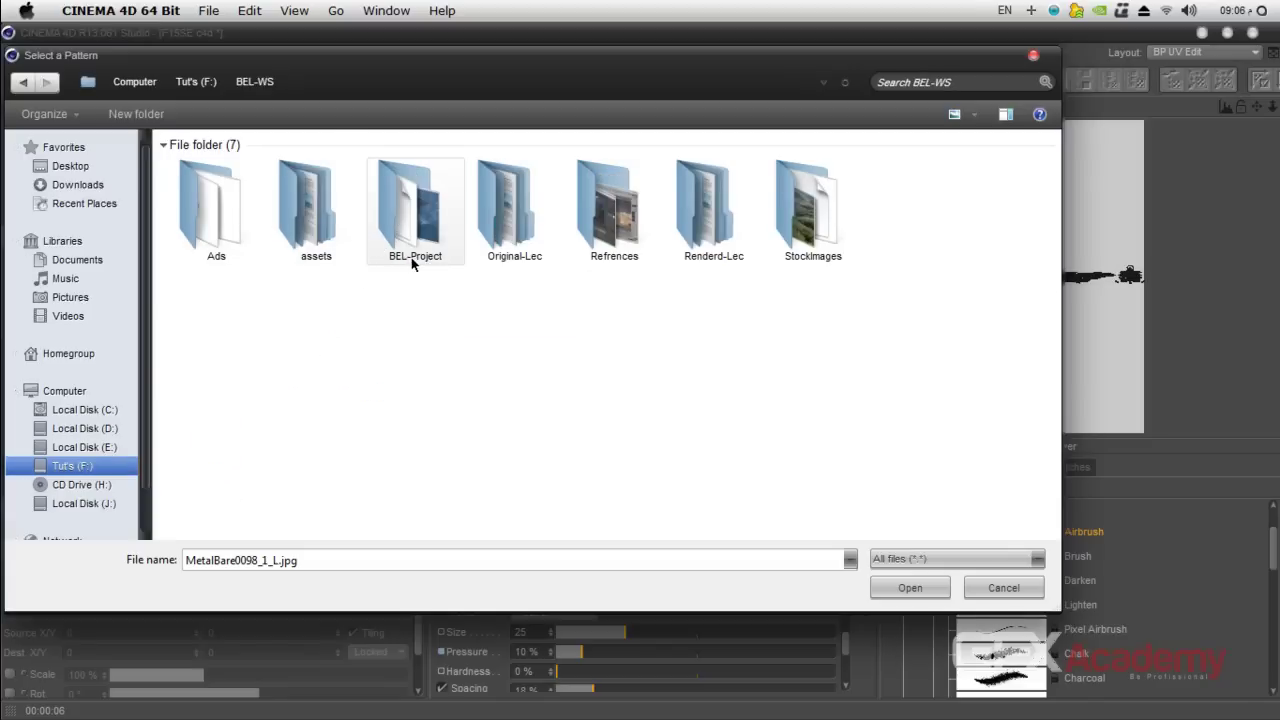
{"action": "double_click", "coordinate": [411, 257]}
{"action": "double_click", "coordinate": [299, 325]}
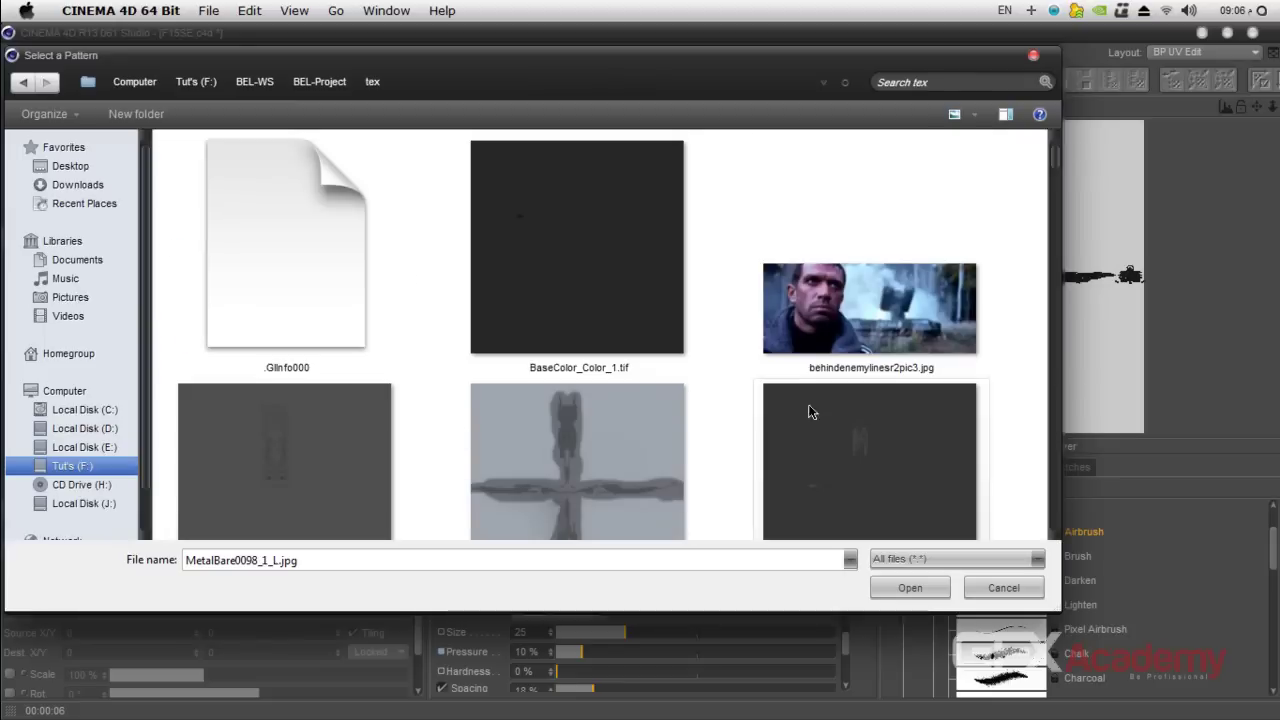
{"action": "scroll", "coordinate": [953, 269], "scroll_direction": "down", "scroll_amount": 5}
{"action": "scroll", "coordinate": [909, 297], "scroll_direction": "down", "scroll_amount": 15}
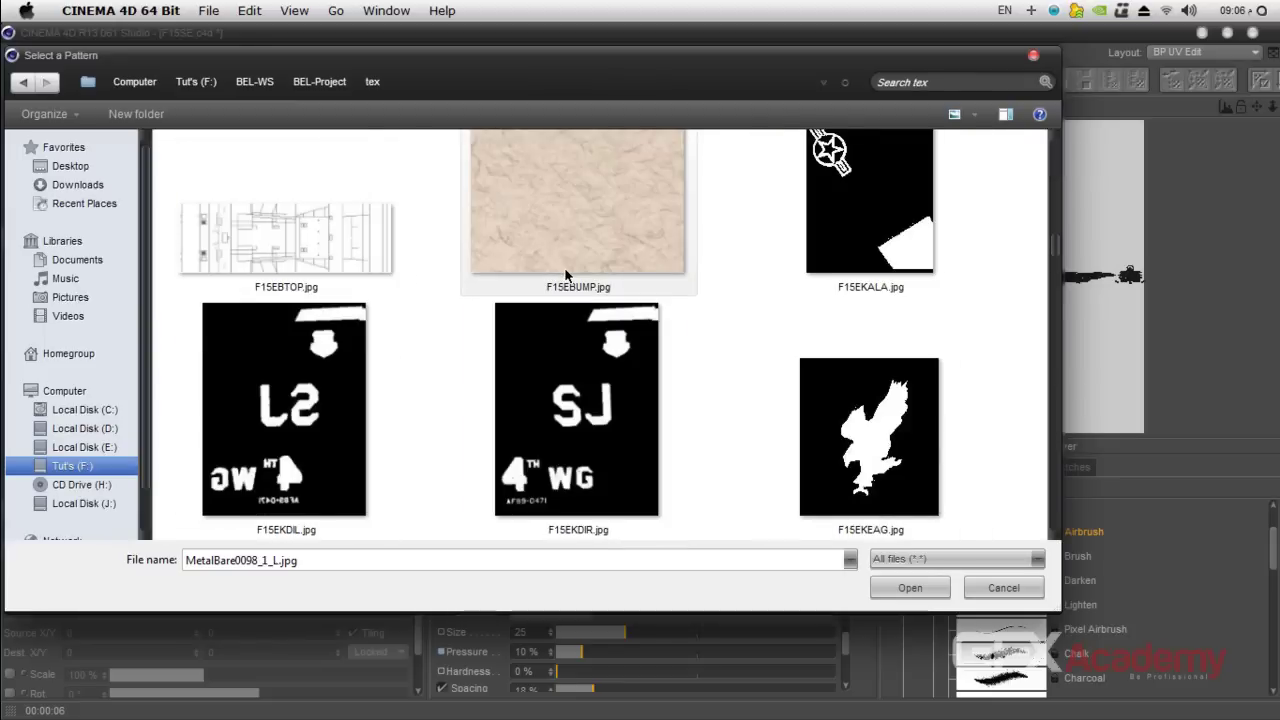
{"action": "scroll", "coordinate": [566, 277], "scroll_direction": "down", "scroll_amount": 10}
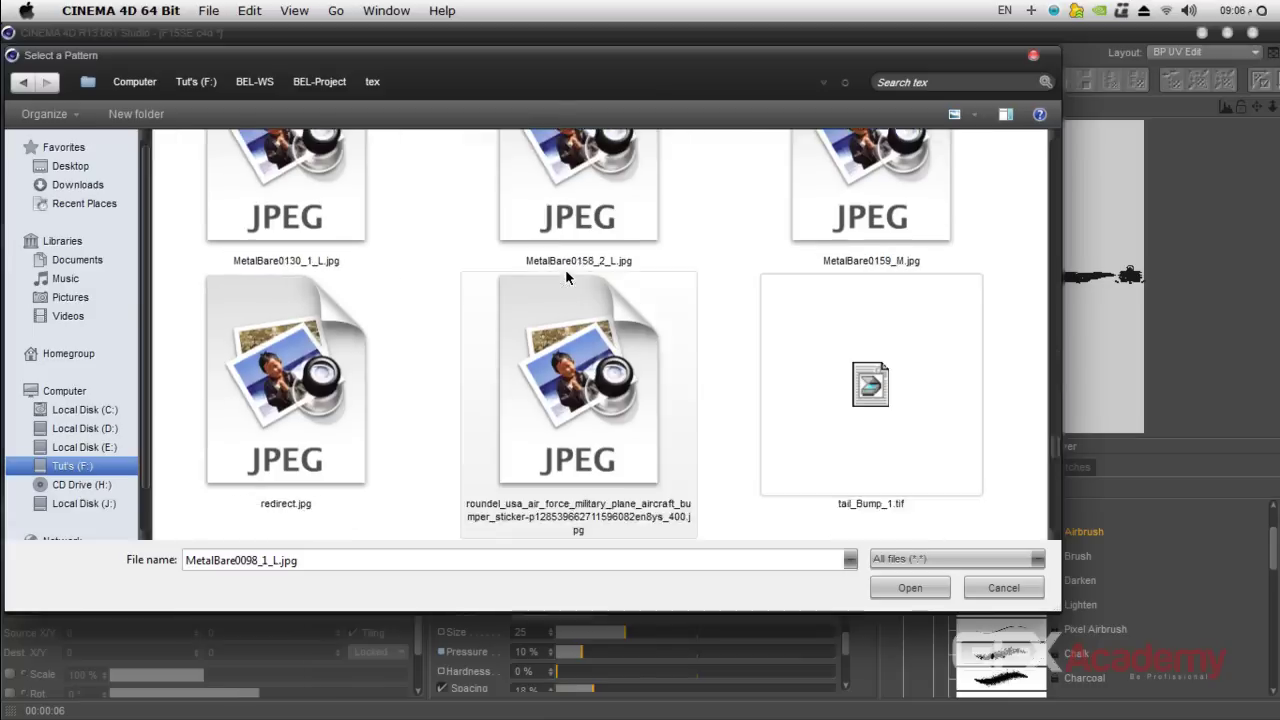
{"action": "scroll", "coordinate": [620, 290], "scroll_direction": "up", "scroll_amount": 3}
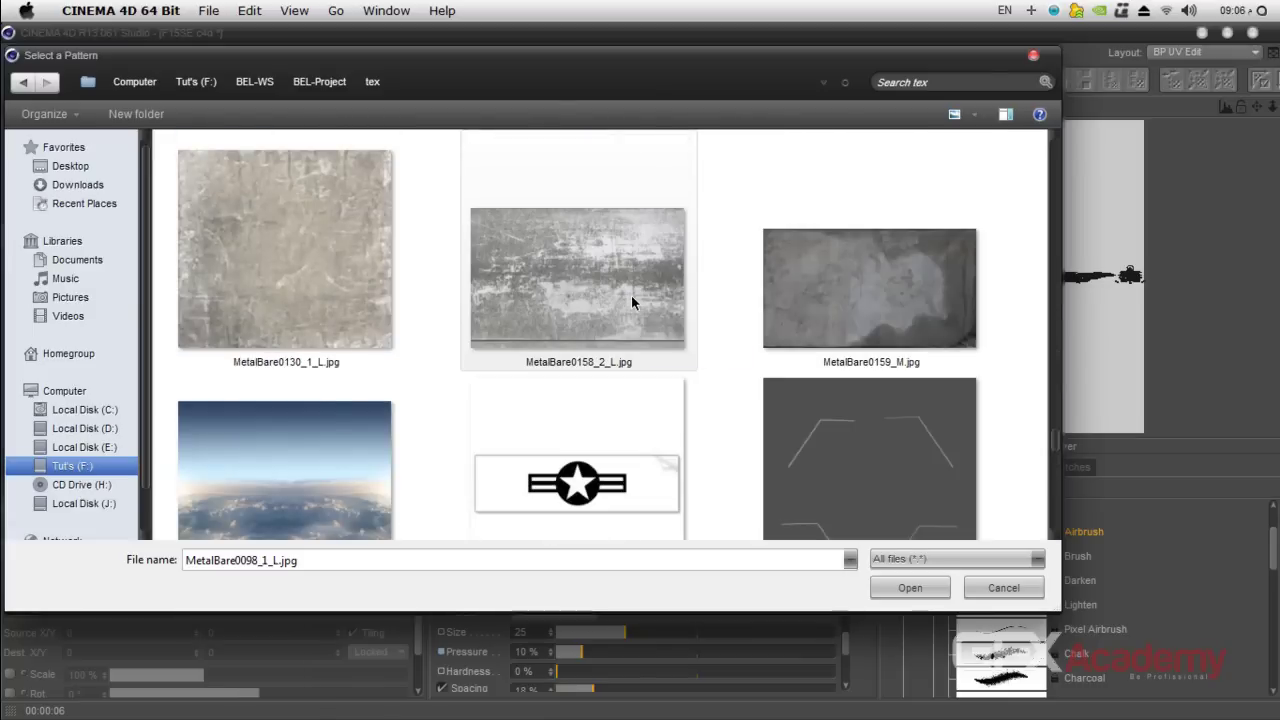
{"action": "double_click", "coordinate": [870, 295]}
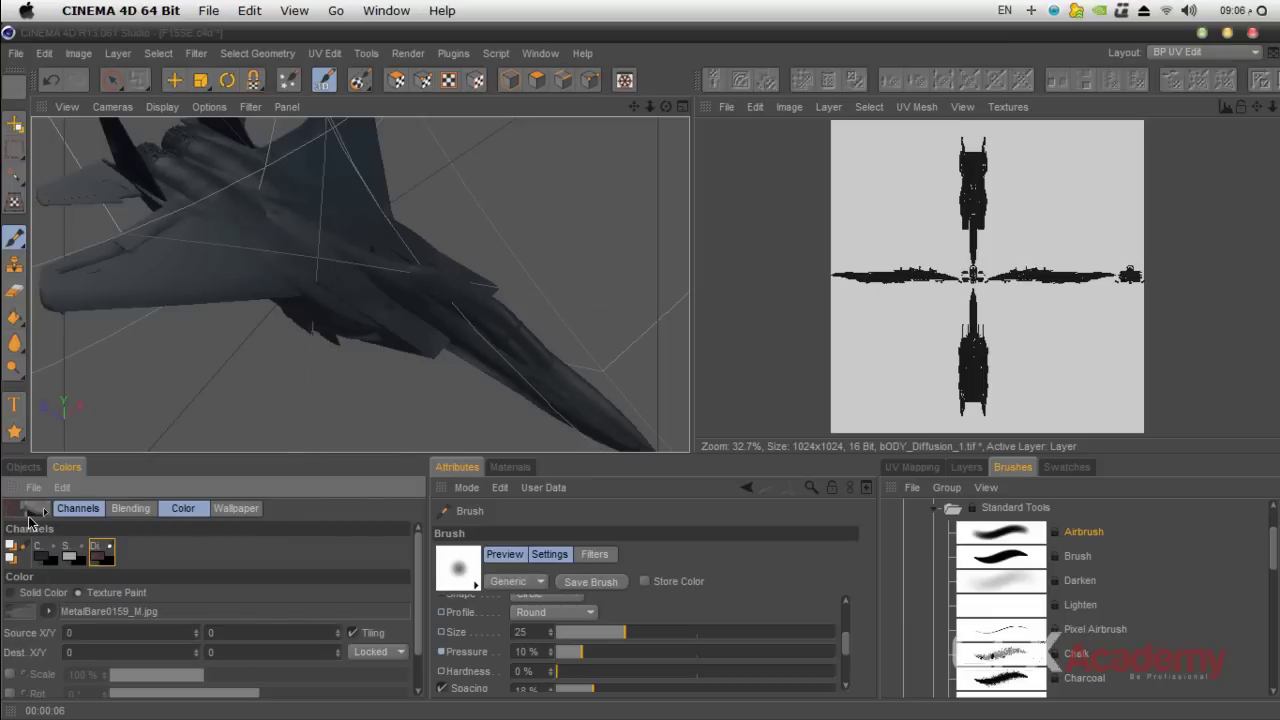
- Enable scaling for the metal paint pattern and set its scale to 47%
{"action": "scroll", "coordinate": [422, 637], "scroll_direction": "down", "scroll_amount": 2}
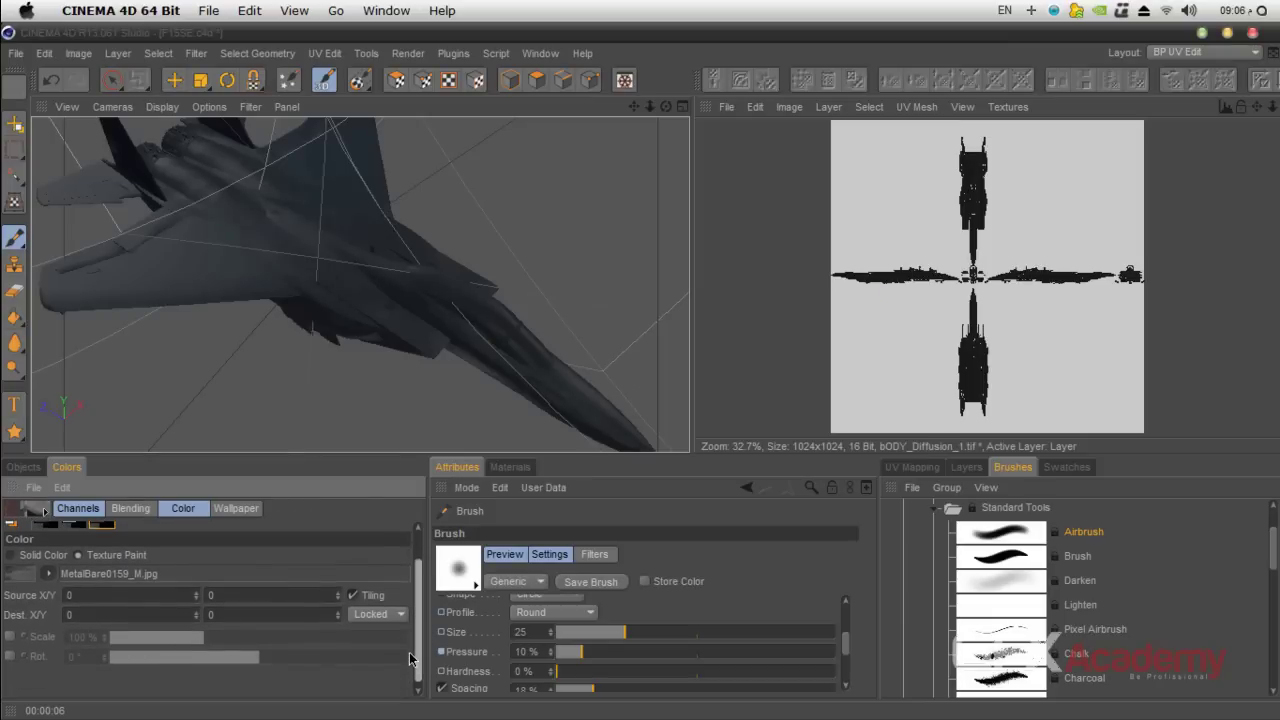
{"action": "left_click", "coordinate": [11, 637]}
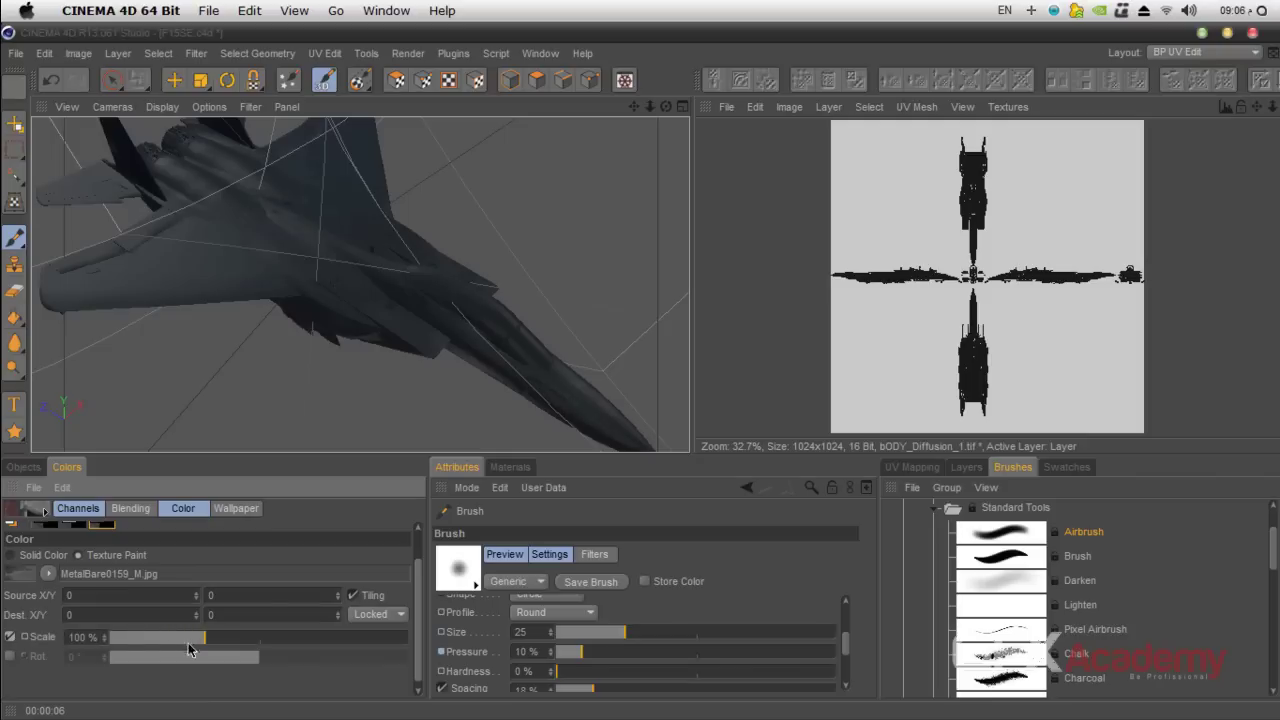
{"action": "mouse_move", "coordinate": [188, 649]}
{"action": "left_mouse_down"}
{"action": "mouse_move", "coordinate": [238, 646]}
{"action": "mouse_move", "coordinate": [152, 646]}
{"action": "mouse_move", "coordinate": [268, 646]}
{"action": "mouse_move", "coordinate": [177, 647]}
{"action": "left_mouse_up"}
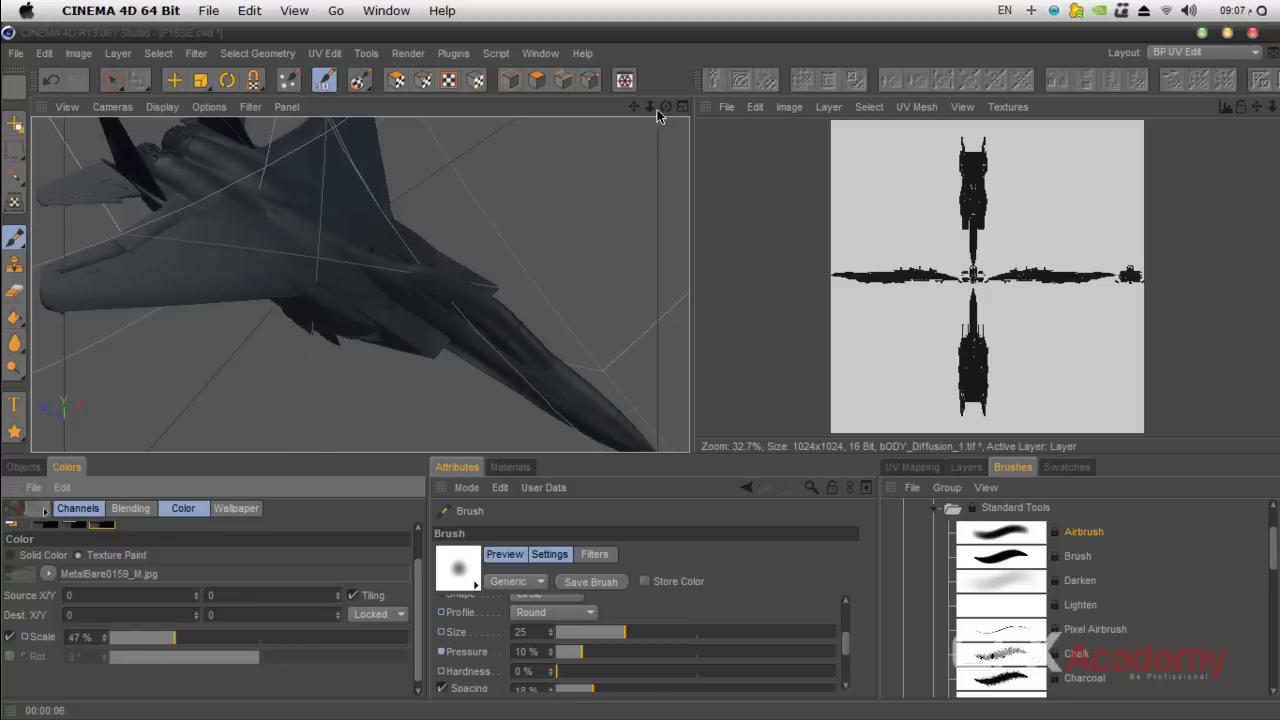
- Render a close view of the jet's upper fuselage in the Picture Viewer to check the diffusion, and close the viewer
{"action": "left_click_drag", "start_coordinate": [651, 107], "coordinate": [810, 290]}
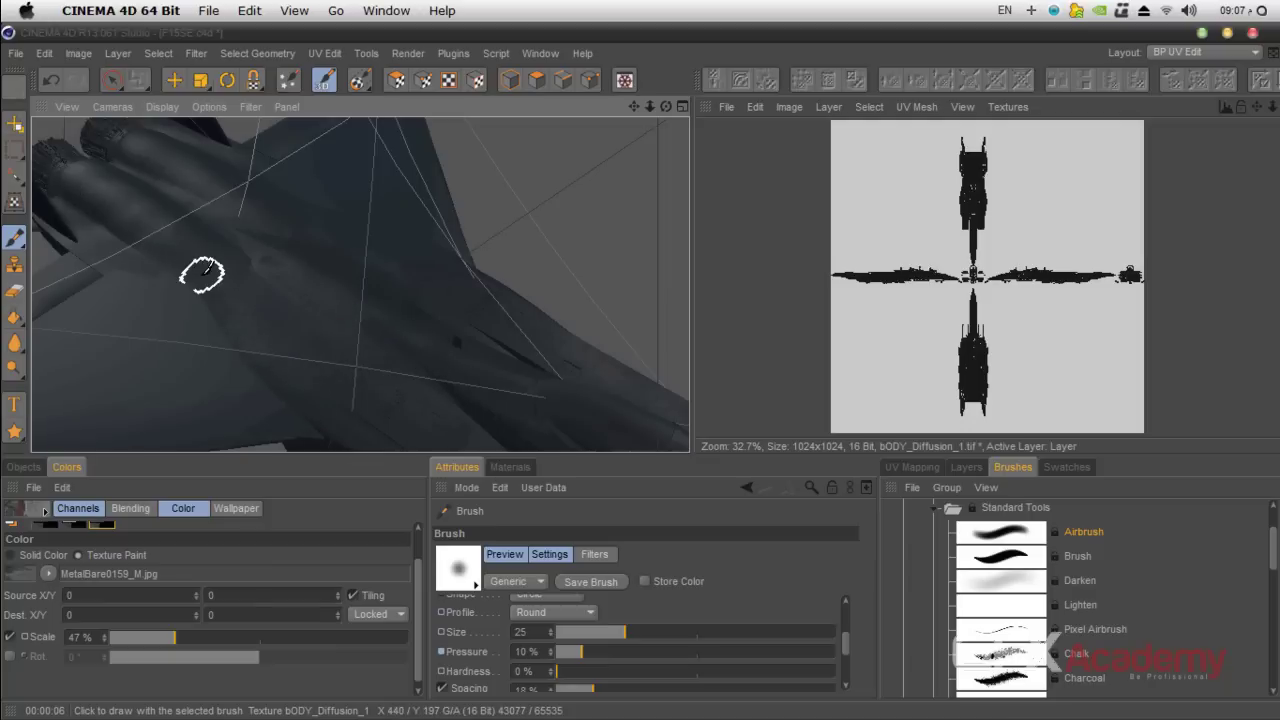
{"action": "key", "text": "shift+r"}
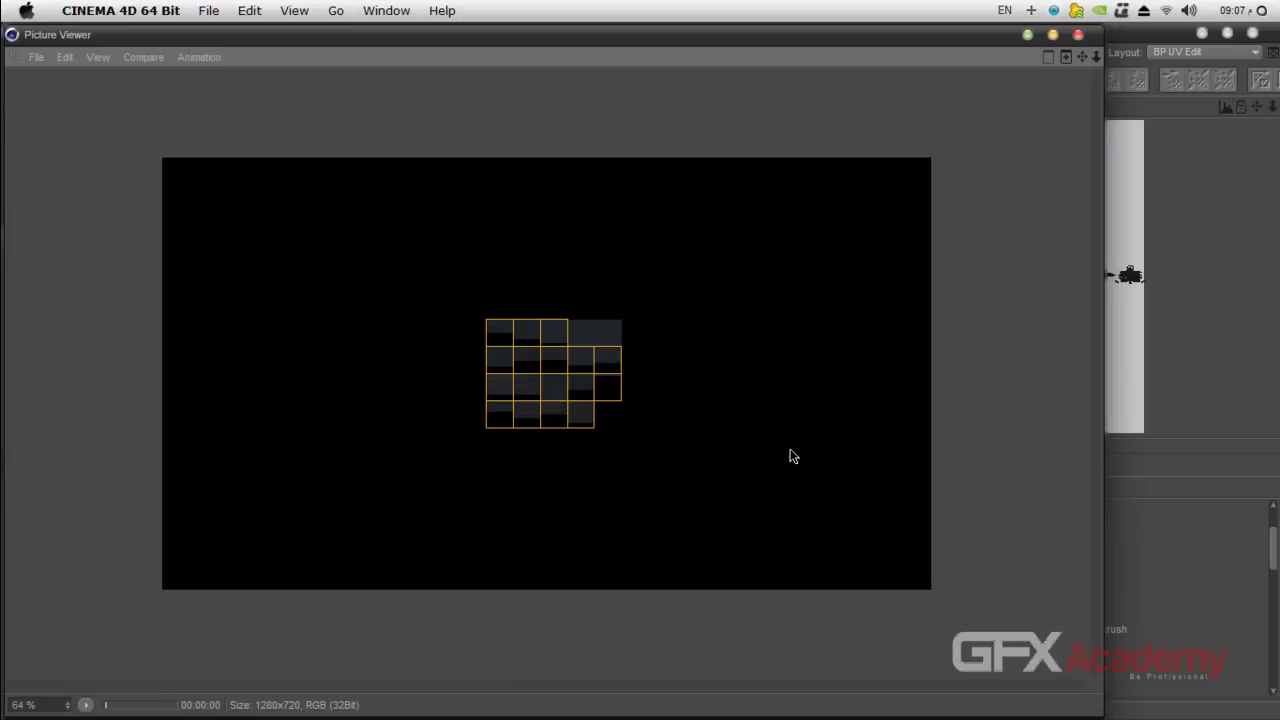
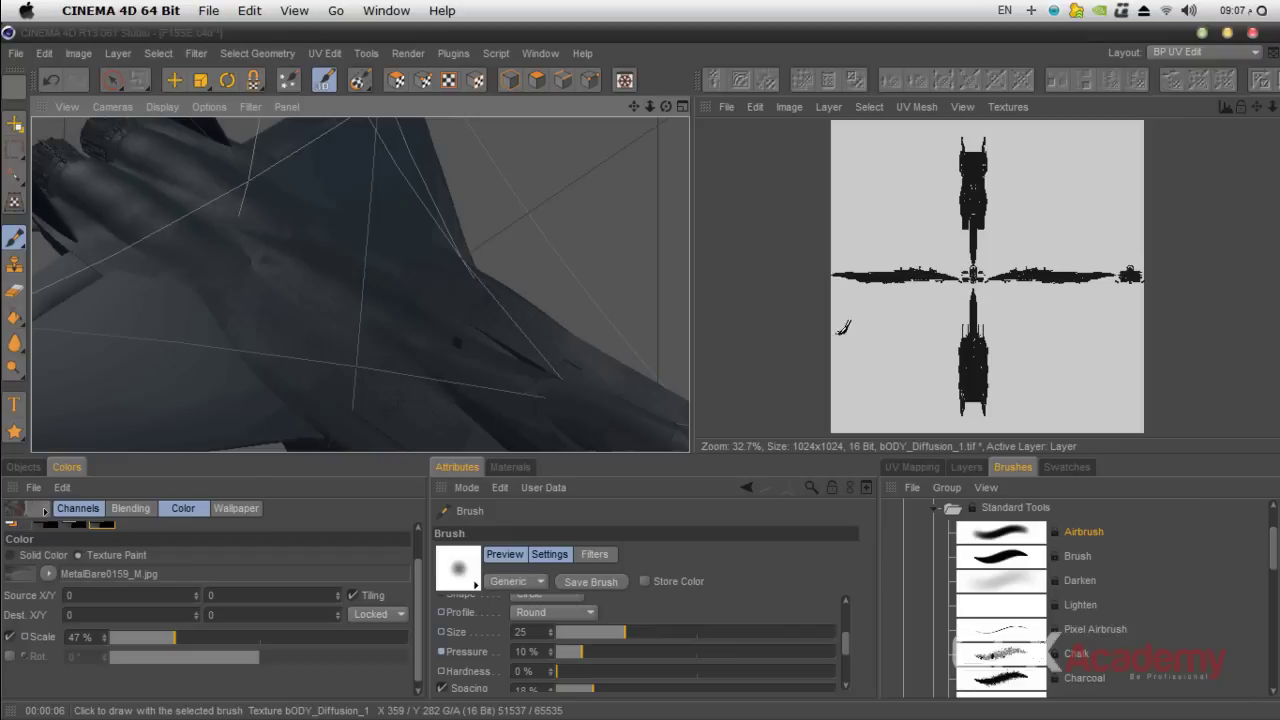
{"action": "left_click", "coordinate": [1078, 37]}
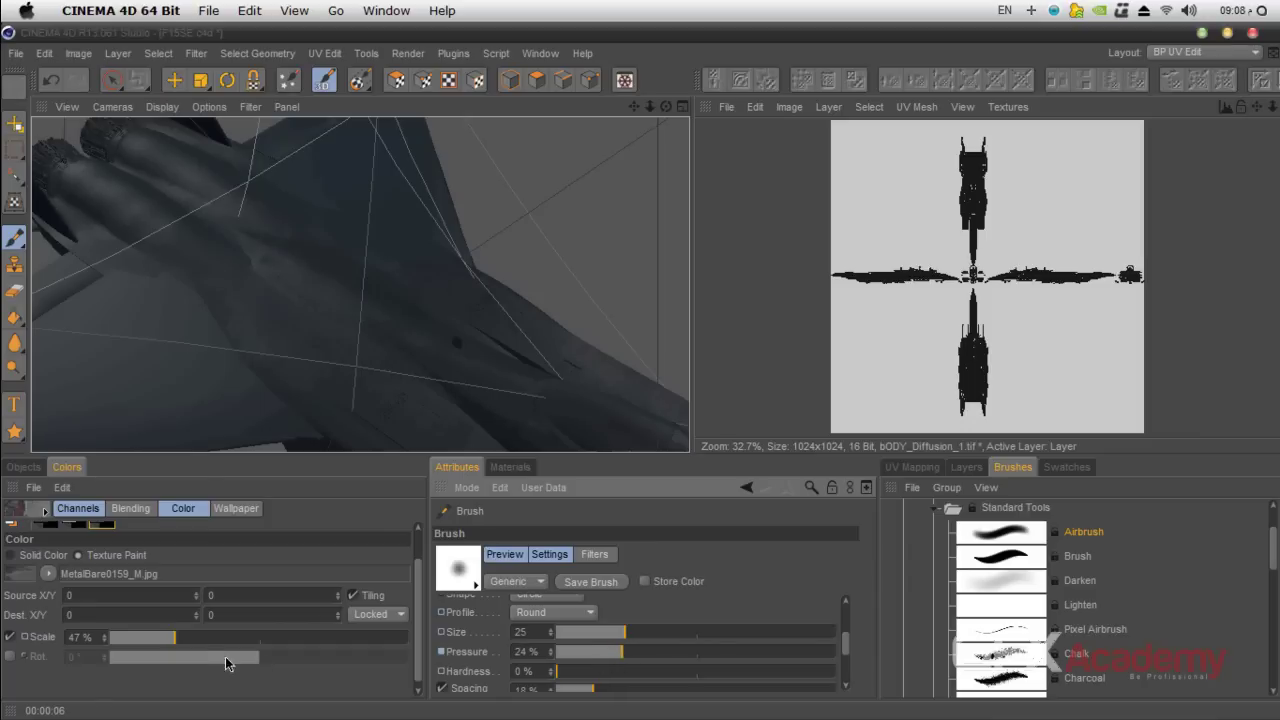
- Set the metal pattern's scale to 95% and the upper diffusion layer's blend mode to Multiply
{"action": "left_click_drag", "start_coordinate": [177, 646], "coordinate": [203, 649]}
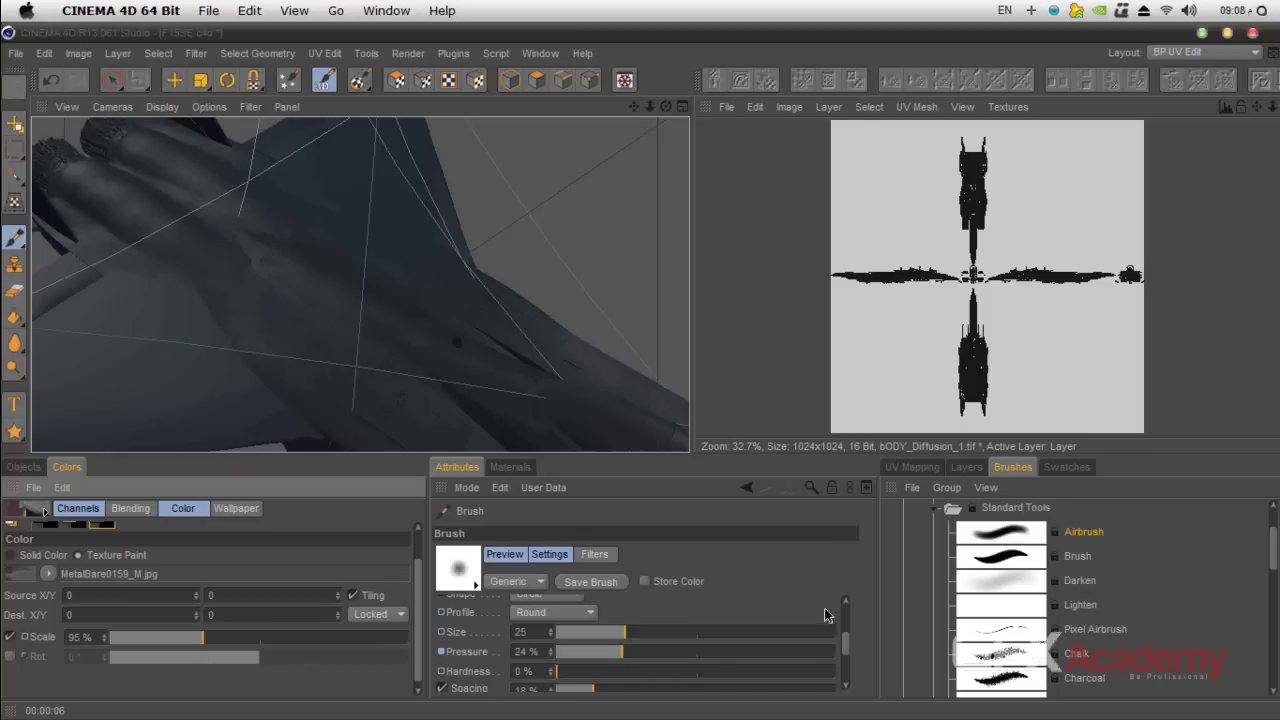
{"action": "left_click", "coordinate": [967, 467]}
{"action": "left_click", "coordinate": [1218, 537]}
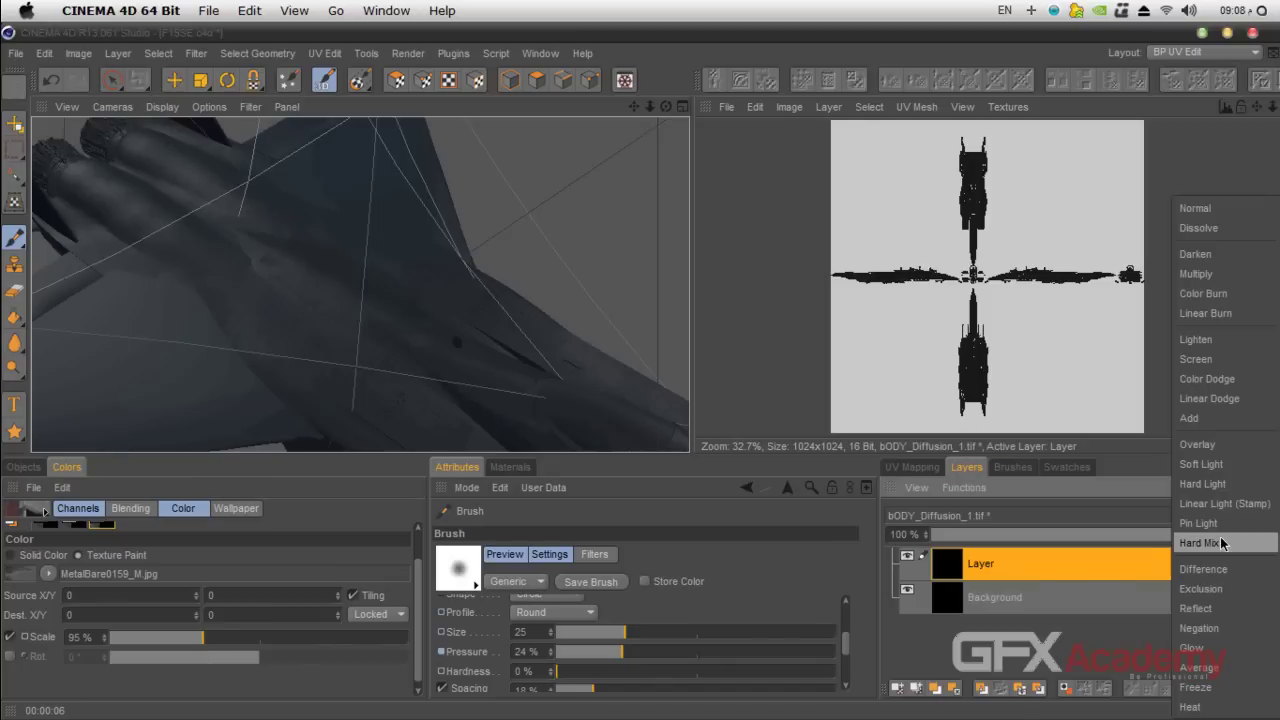
{"action": "left_click", "coordinate": [1211, 284]}
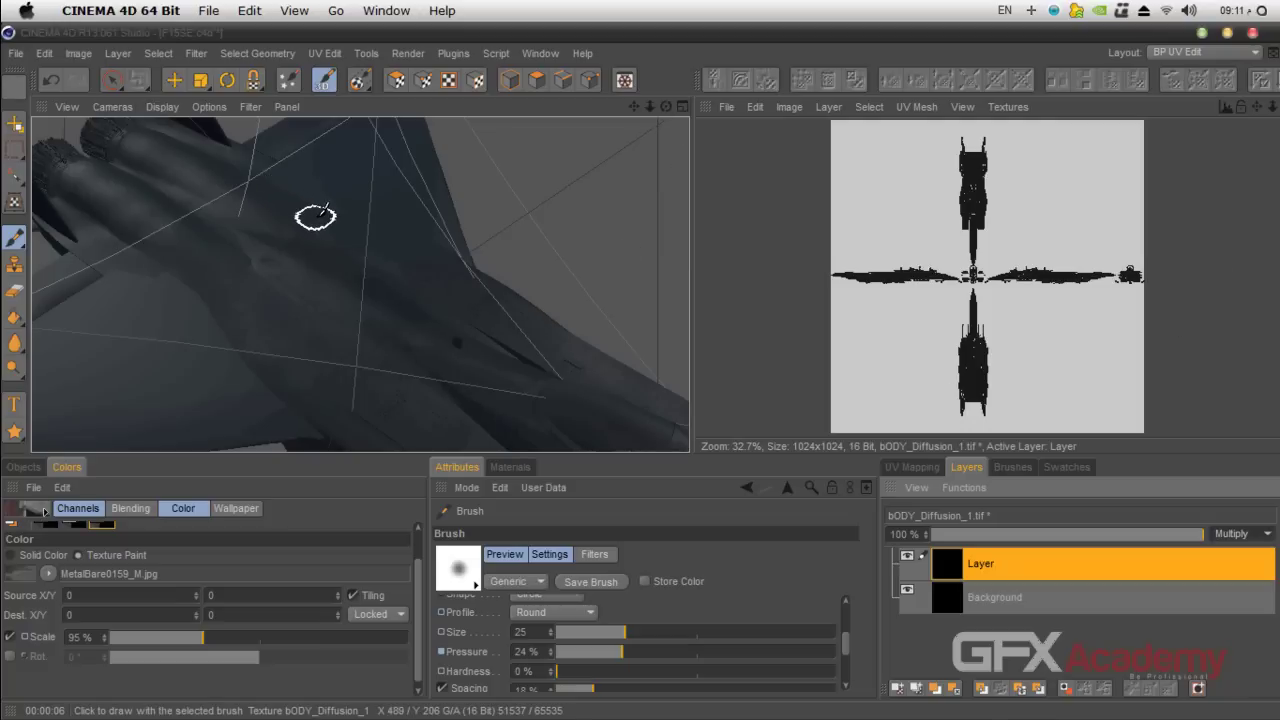
- Render the fuselage with the Multiply diffusion layer in the Picture Viewer, and close the viewer
{"action": "key", "text": "shift+r"}
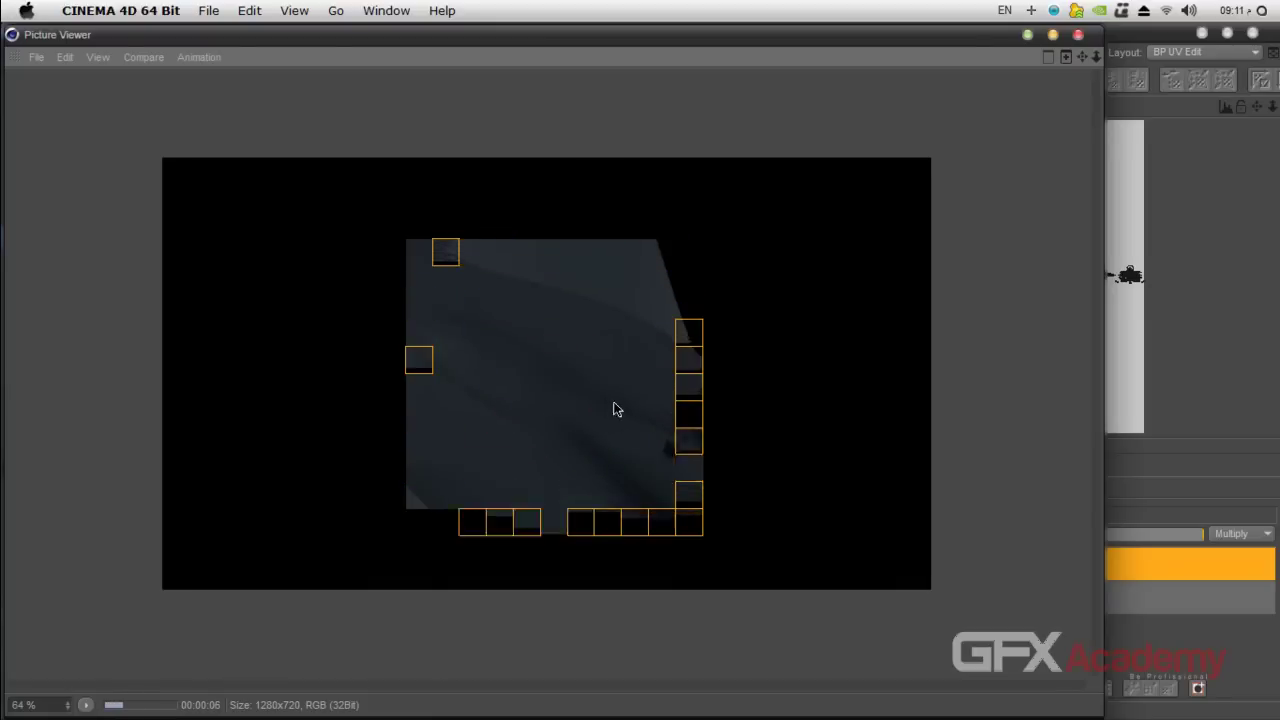
{"action": "left_click", "coordinate": [1078, 34]}
{"action": "left_click", "coordinate": [668, 443]}
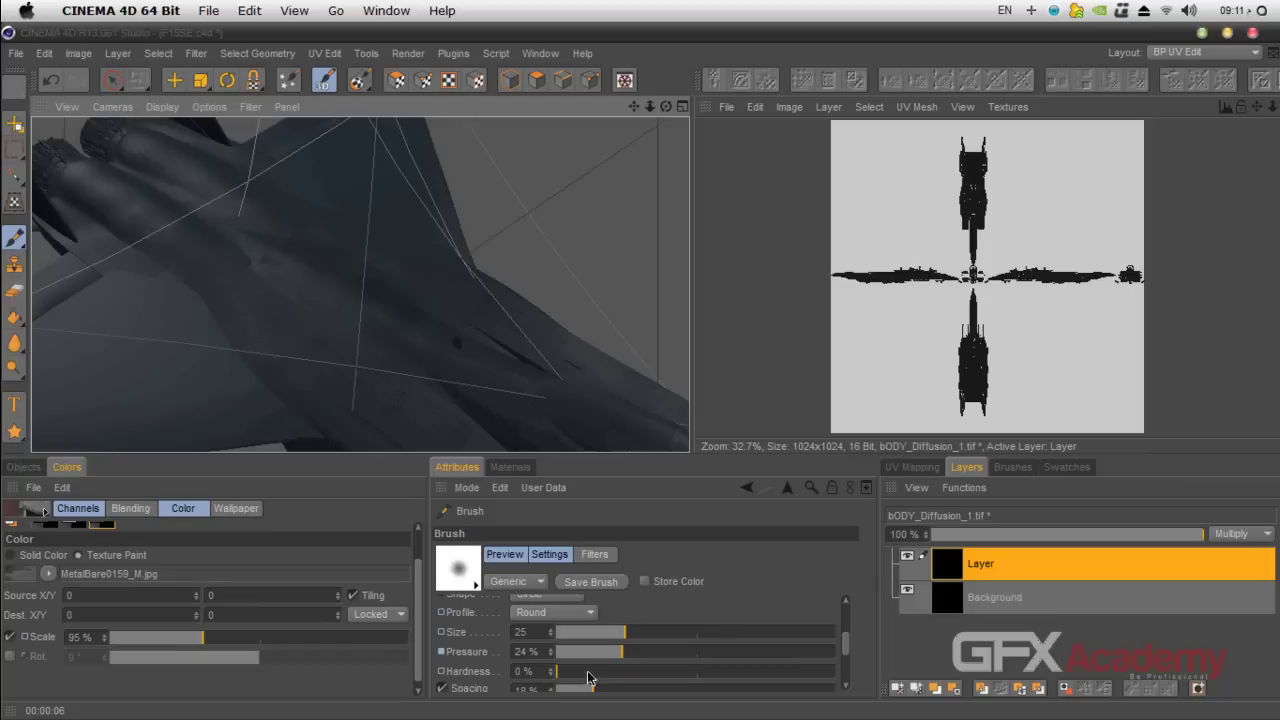
- Set the brush pressure to 33% and paint the metal pattern onto the upper fuselage around the wing root
{"action": "left_click_drag", "start_coordinate": [614, 658], "coordinate": [624, 652]}
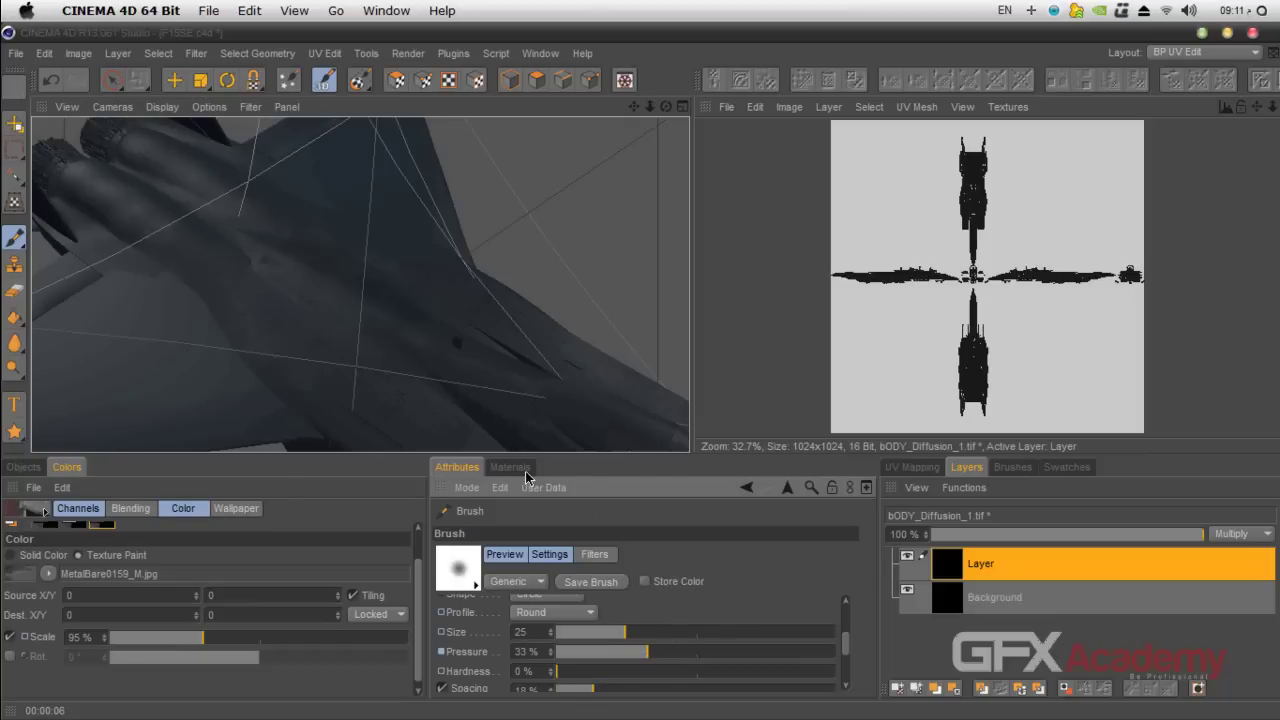
{"action": "left_click_drag", "start_coordinate": [424, 360], "coordinate": [437, 313]}
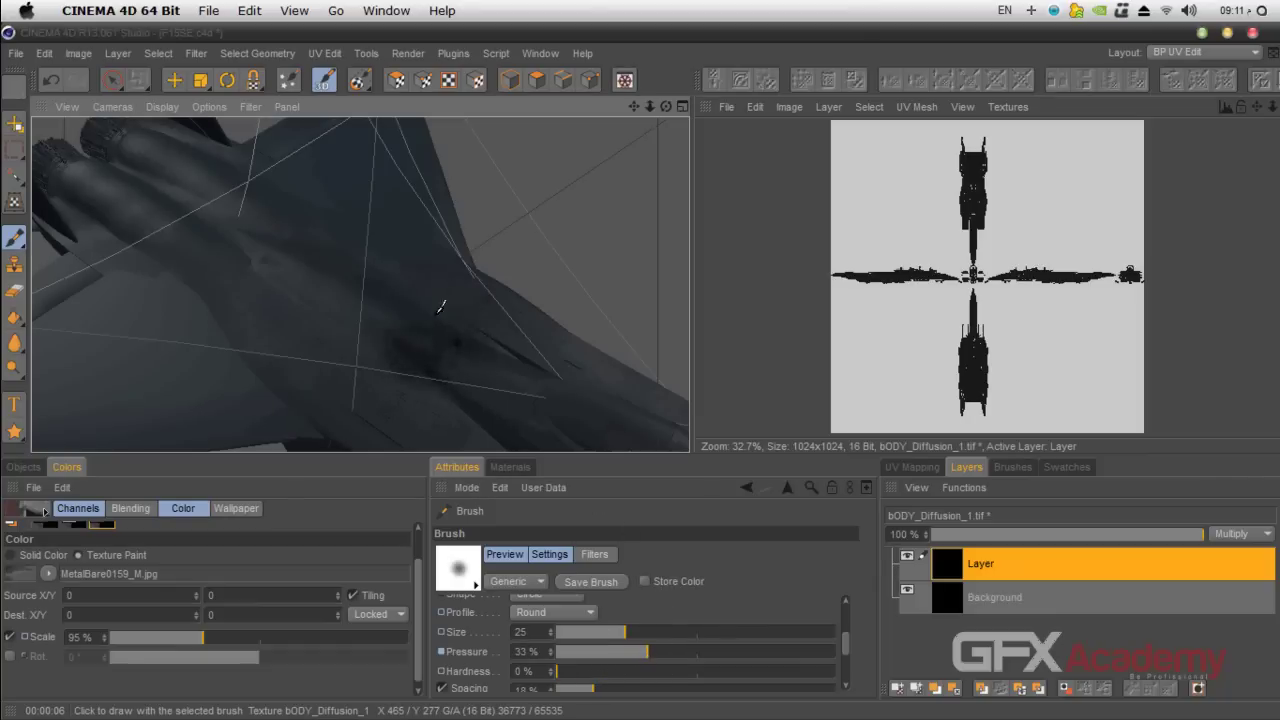
{"action": "left_click", "coordinate": [209, 106]}
{"action": "left_click", "coordinate": [241, 206]}
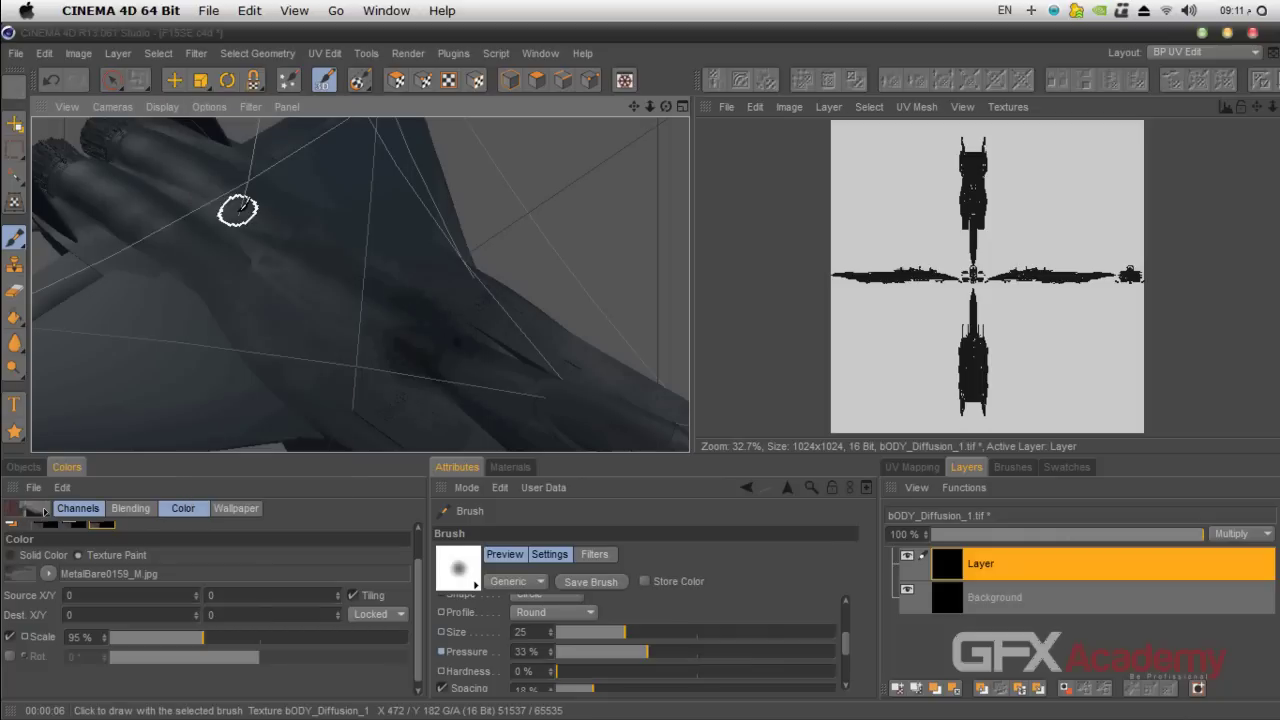
{"action": "left_click", "coordinate": [209, 106]}
{"action": "left_click", "coordinate": [246, 210]}
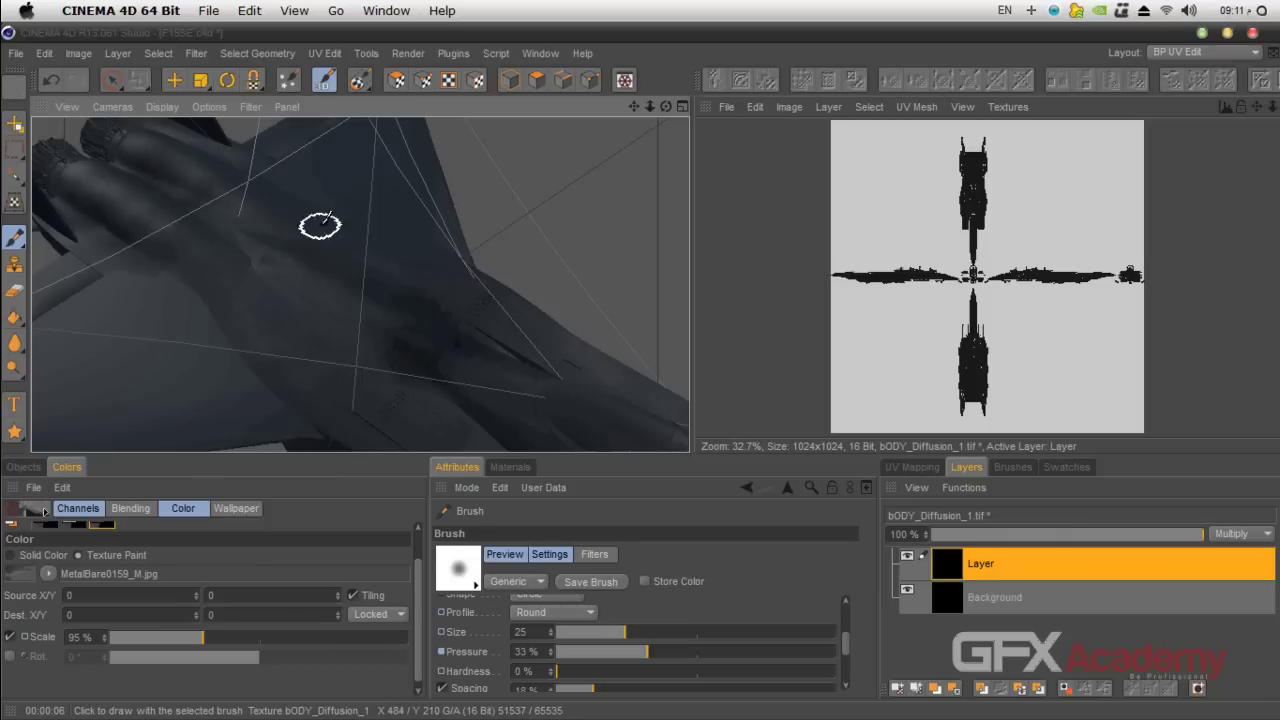
- Reduce the brush size to 7 and paint the metal pattern along the side of the fuselage just below the cockpit canopy
{"action": "left_click_drag", "start_coordinate": [634, 106], "coordinate": [360, 284]}
{"action": "middle_click_drag", "start_coordinate": [360, 284], "coordinate": [300, 240], "text": "alt"}
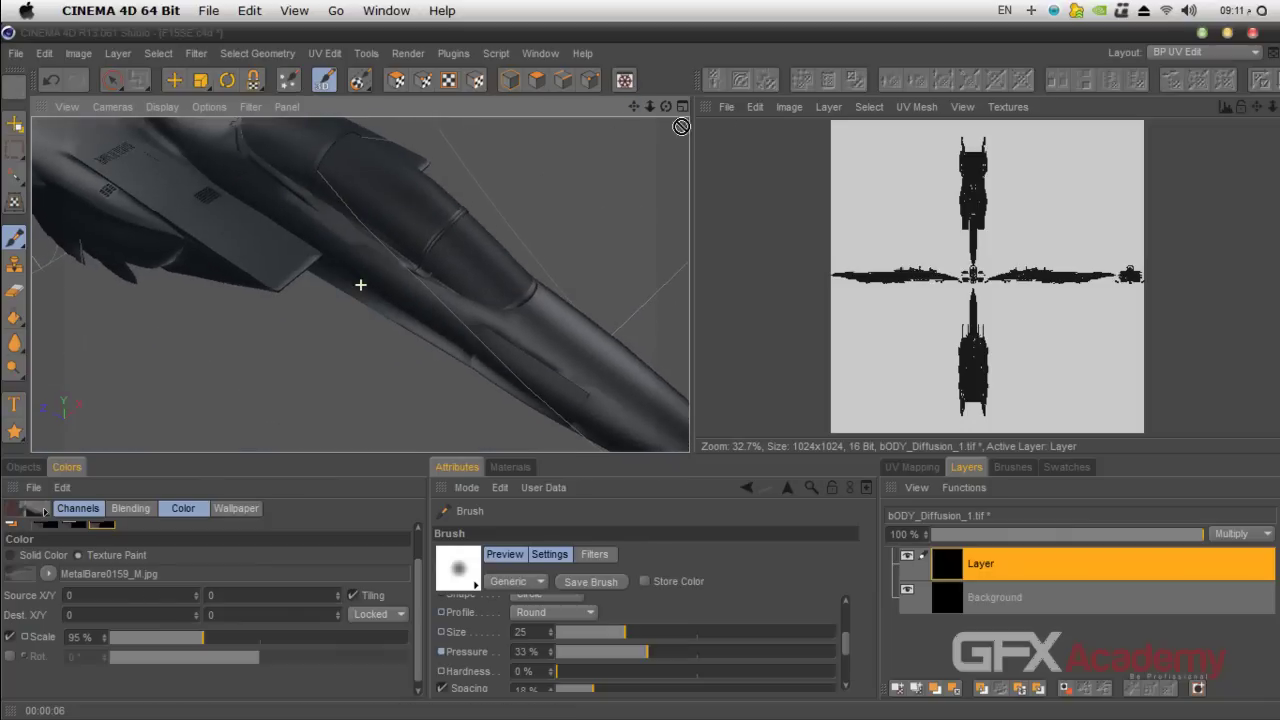
{"action": "left_click_drag", "start_coordinate": [360, 284], "coordinate": [460, 380], "text": "alt"}
{"action": "middle_click_drag", "start_coordinate": [360, 284], "coordinate": [362, 296], "text": "alt"}
{"action": "left_click_drag", "start_coordinate": [360, 284], "coordinate": [496, 406]}
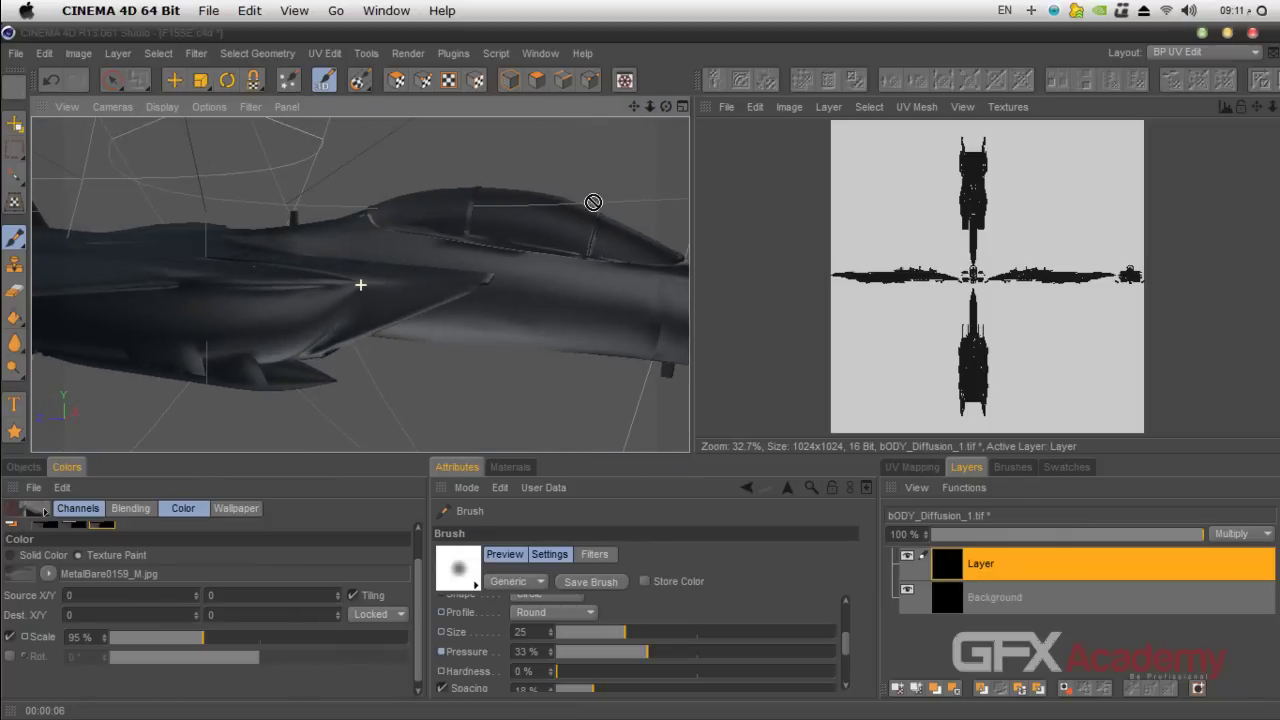
{"action": "scroll", "coordinate": [589, 249], "scroll_direction": "up", "scroll_amount": 4}
{"action": "left_click_drag", "start_coordinate": [634, 107], "coordinate": [493, 102]}
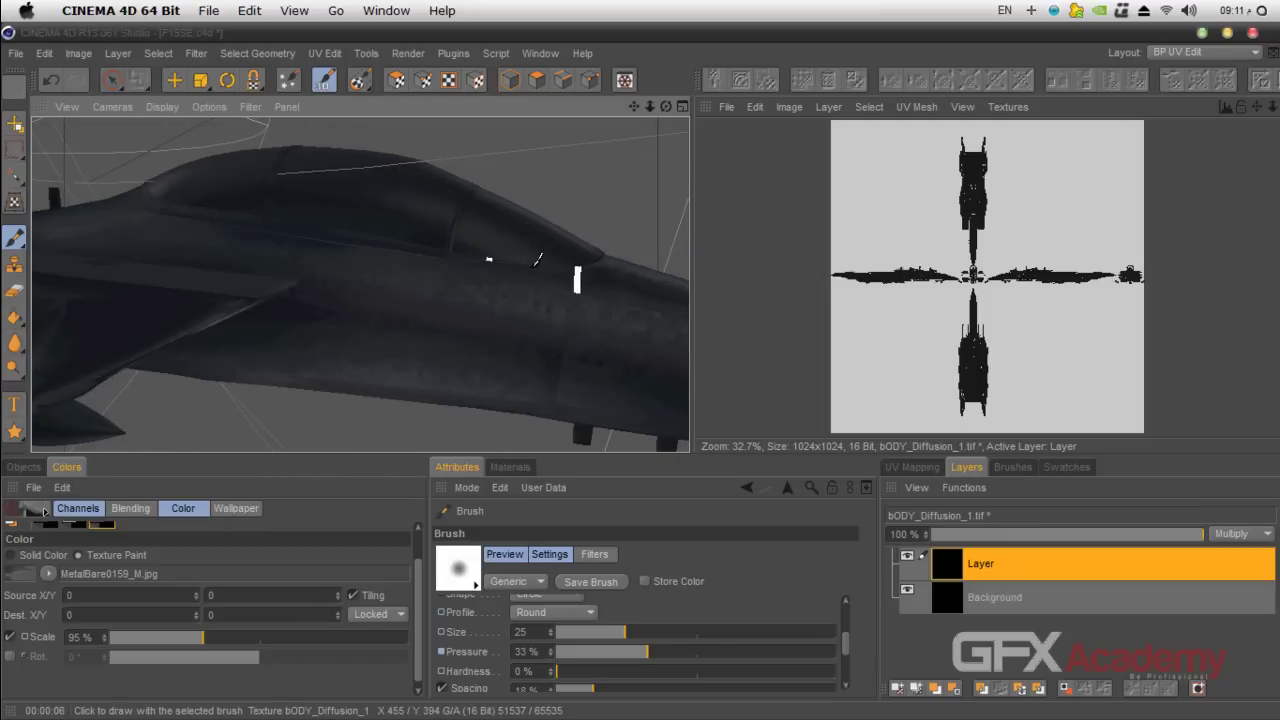
{"action": "key", "text": "bracketleft"}
{"action": "key", "text": "bracketleft"}
{"action": "key", "text": "bracketleft"}
{"action": "key", "text": "bracketleft"}
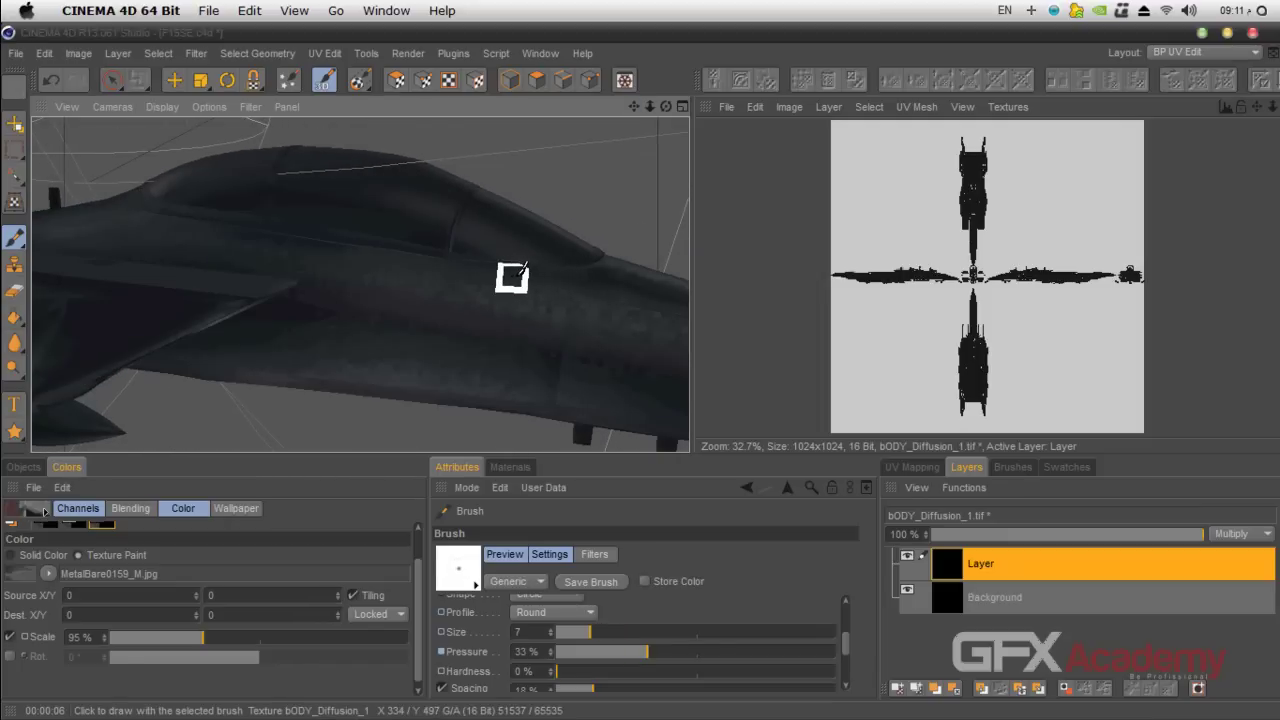
{"action": "left_click_drag", "start_coordinate": [516, 276], "coordinate": [462, 269]}
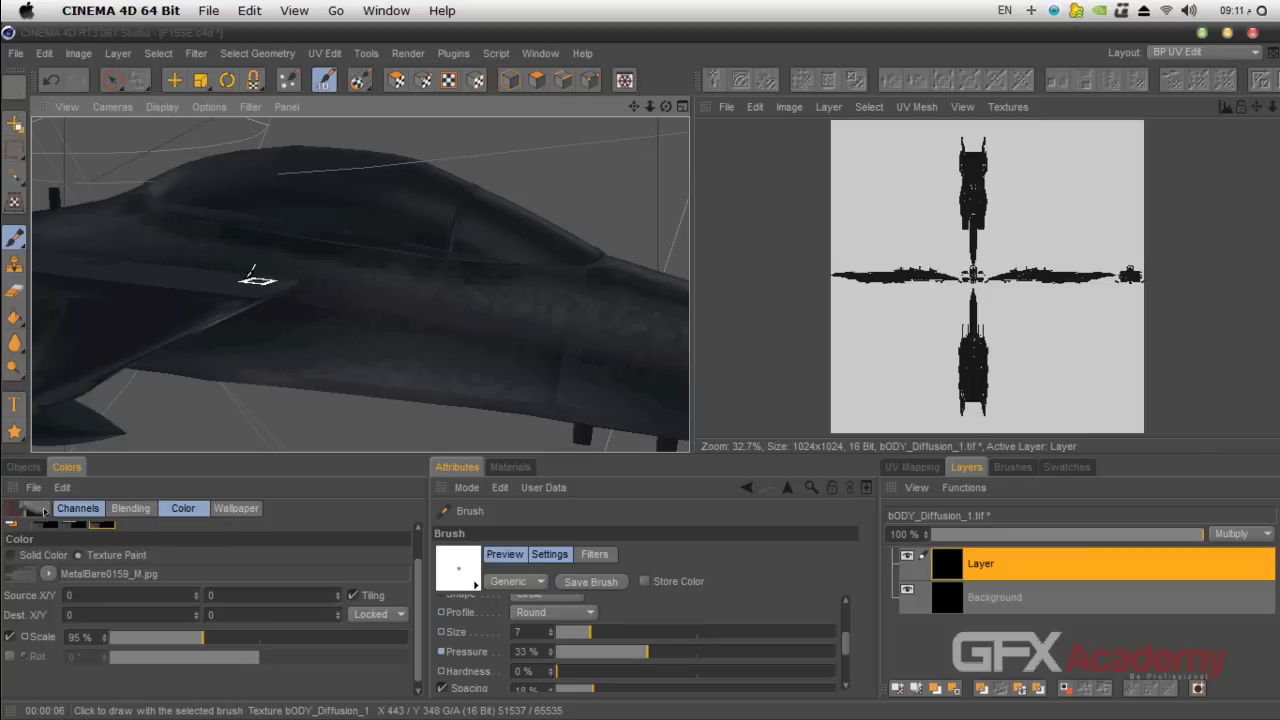
- Paint the metal pattern along the lower edge of the cockpit canopy on the other side of the fuselage
{"action": "mouse_move", "coordinate": [667, 107]}
{"action": "left_mouse_down"}
{"action": "mouse_move", "coordinate": [357, 286]}
{"action": "mouse_move", "coordinate": [351, 334]}
{"action": "left_mouse_up"}
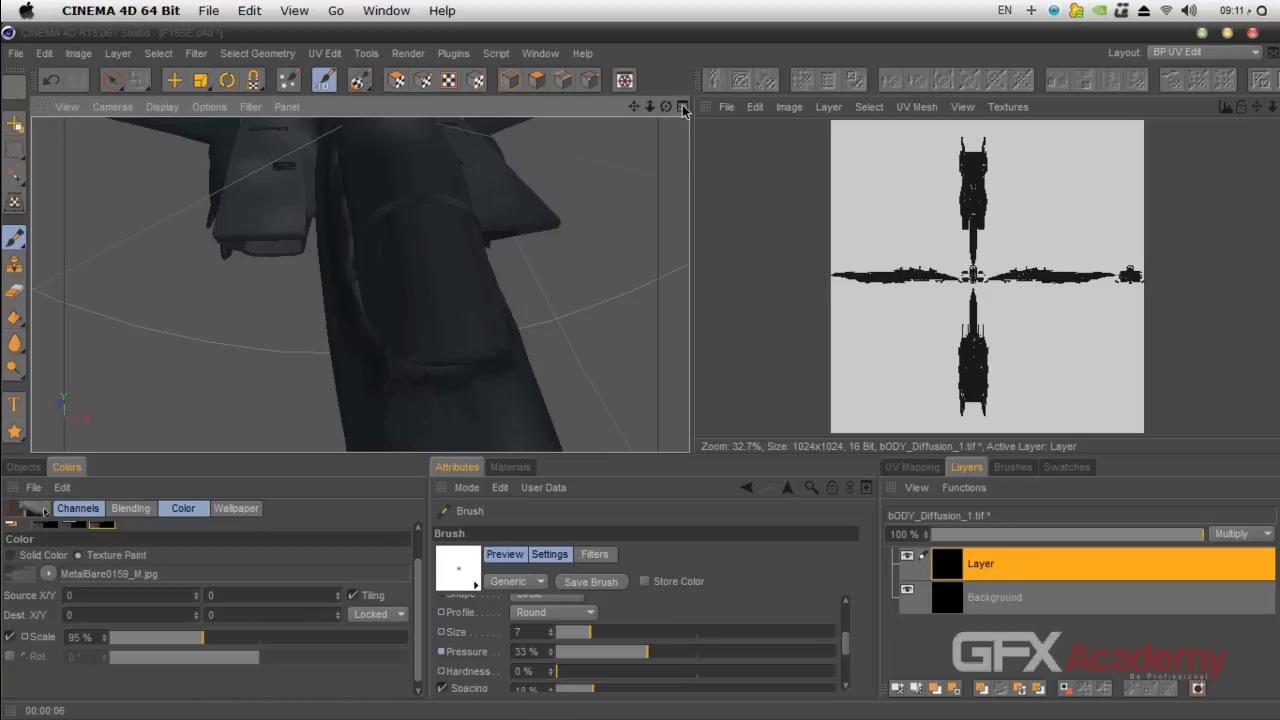
{"action": "left_click_drag", "start_coordinate": [667, 107], "coordinate": [359, 285]}
{"action": "left_click_drag", "start_coordinate": [659, 202], "coordinate": [651, 200]}
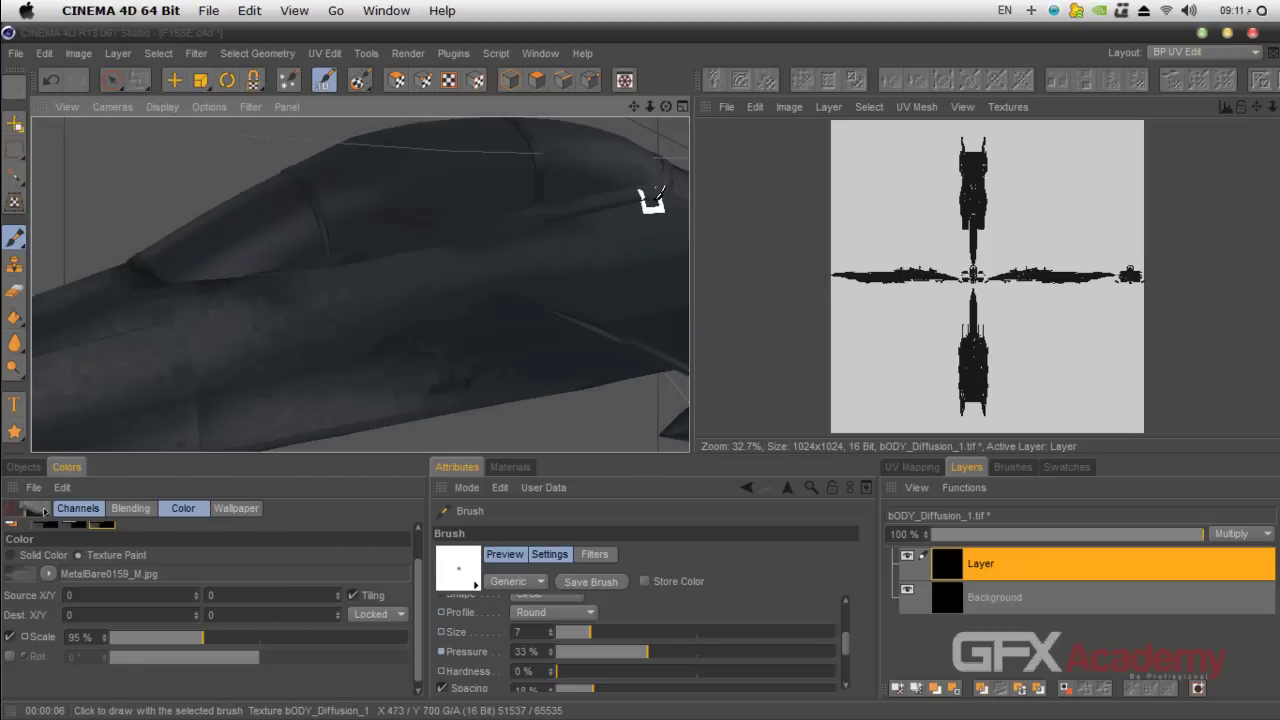
{"action": "left_click_drag", "start_coordinate": [495, 247], "coordinate": [267, 282]}
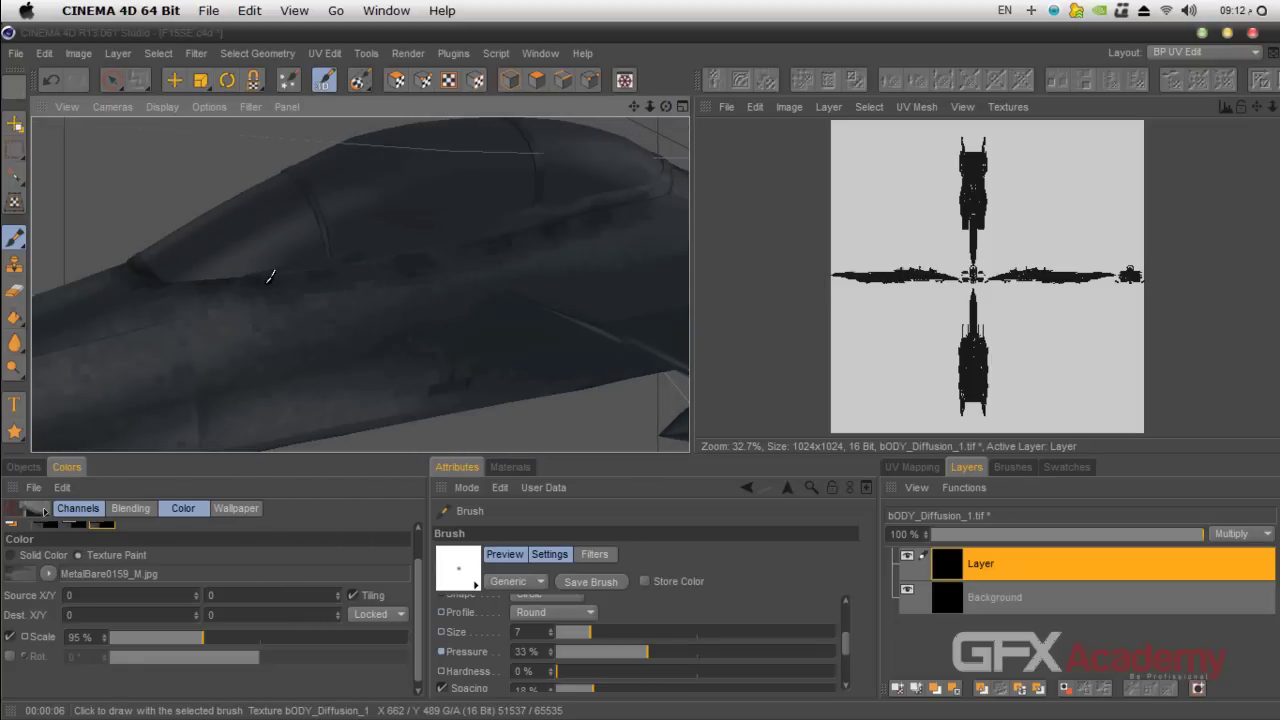
- Paint the metal pattern onto the side of the fuselage ahead of the wing, above the drop tank
{"action": "left_click_drag", "start_coordinate": [664, 107], "coordinate": [546, 252]}
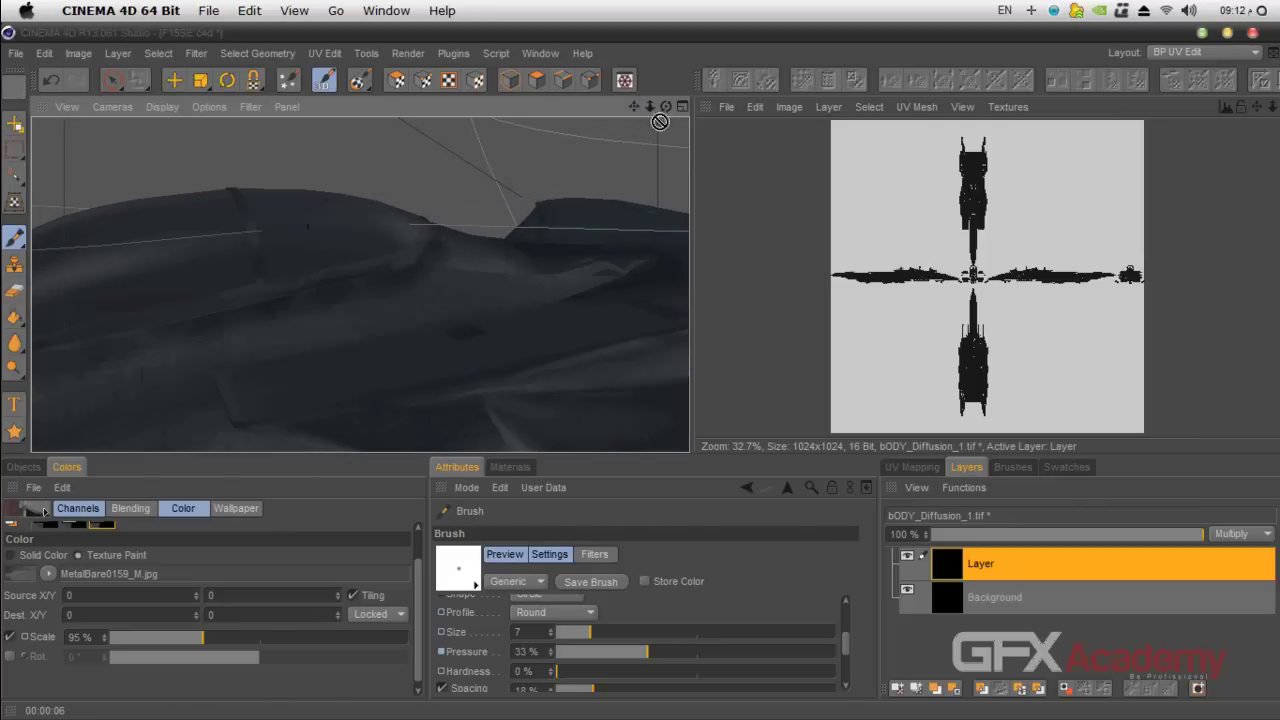
{"action": "mouse_move", "coordinate": [665, 106]}
{"action": "left_mouse_down"}
{"action": "mouse_move", "coordinate": [630, 120]}
{"action": "mouse_move", "coordinate": [511, 230]}
{"action": "left_mouse_up"}
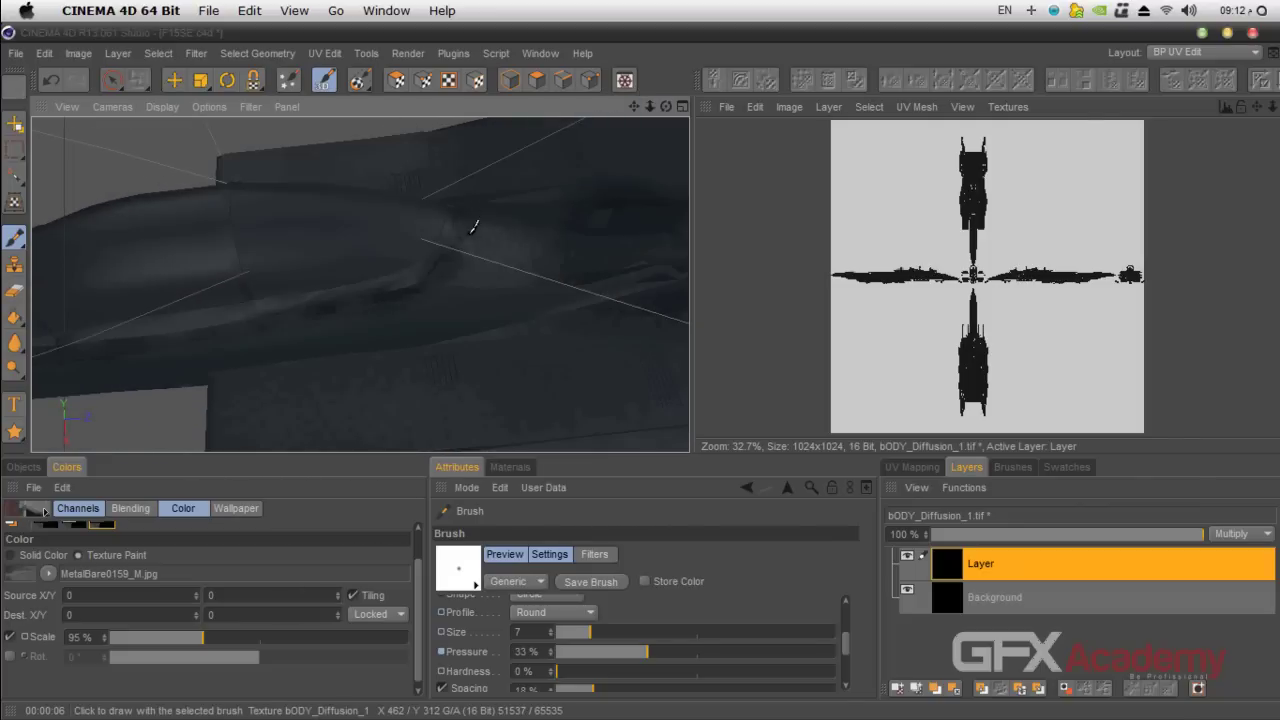
{"action": "left_click_drag", "start_coordinate": [635, 106], "coordinate": [633, 136]}
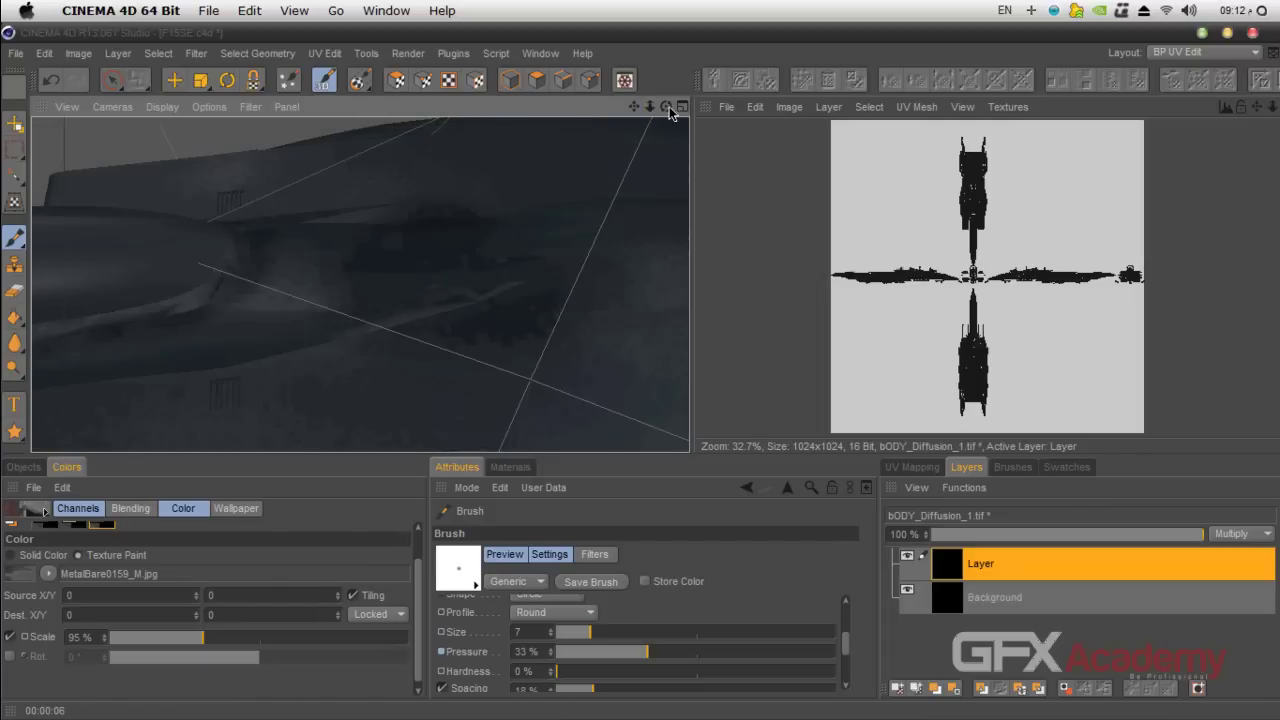
{"action": "mouse_move", "coordinate": [637, 106]}
{"action": "left_mouse_down"}
{"action": "mouse_move", "coordinate": [620, 112]}
{"action": "mouse_move", "coordinate": [660, 118]}
{"action": "mouse_move", "coordinate": [610, 130]}
{"action": "mouse_move", "coordinate": [644, 106]}
{"action": "mouse_move", "coordinate": [630, 110]}
{"action": "mouse_move", "coordinate": [646, 121]}
{"action": "left_mouse_up"}
{"action": "scroll", "coordinate": [485, 270], "scroll_direction": "down", "scroll_amount": 6}
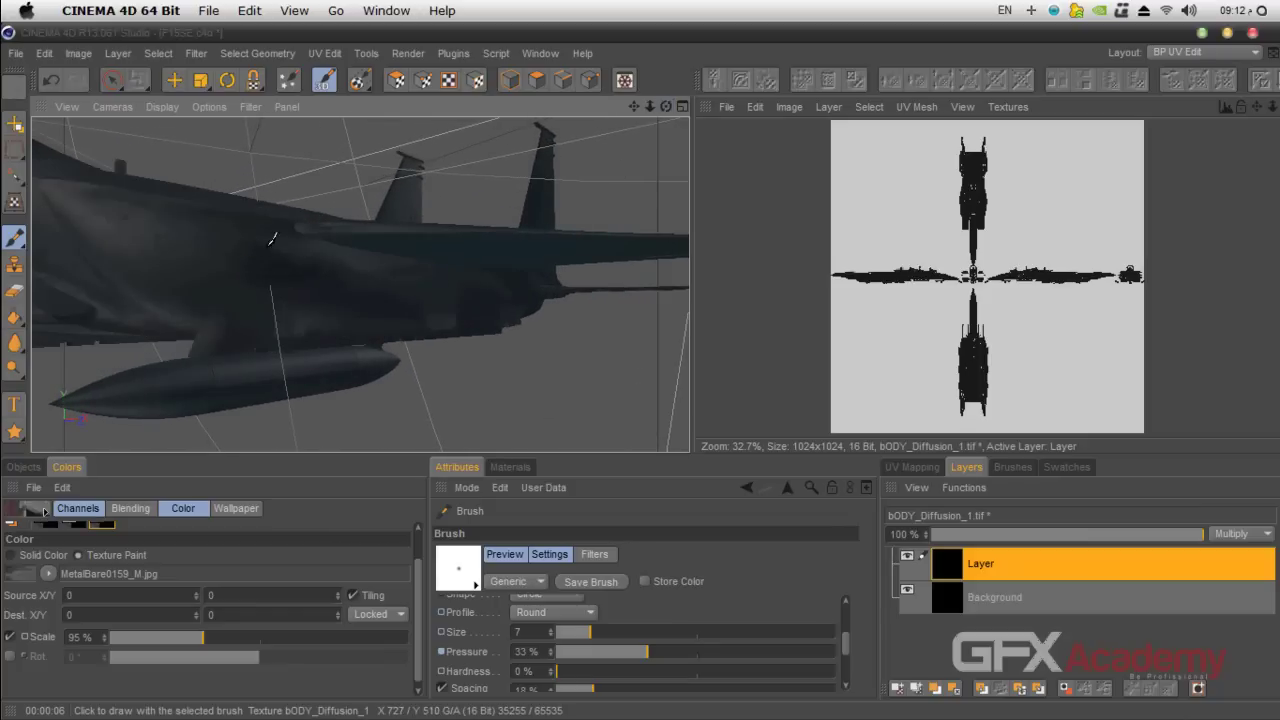
{"action": "left_click_drag", "start_coordinate": [100, 242], "coordinate": [152, 247]}
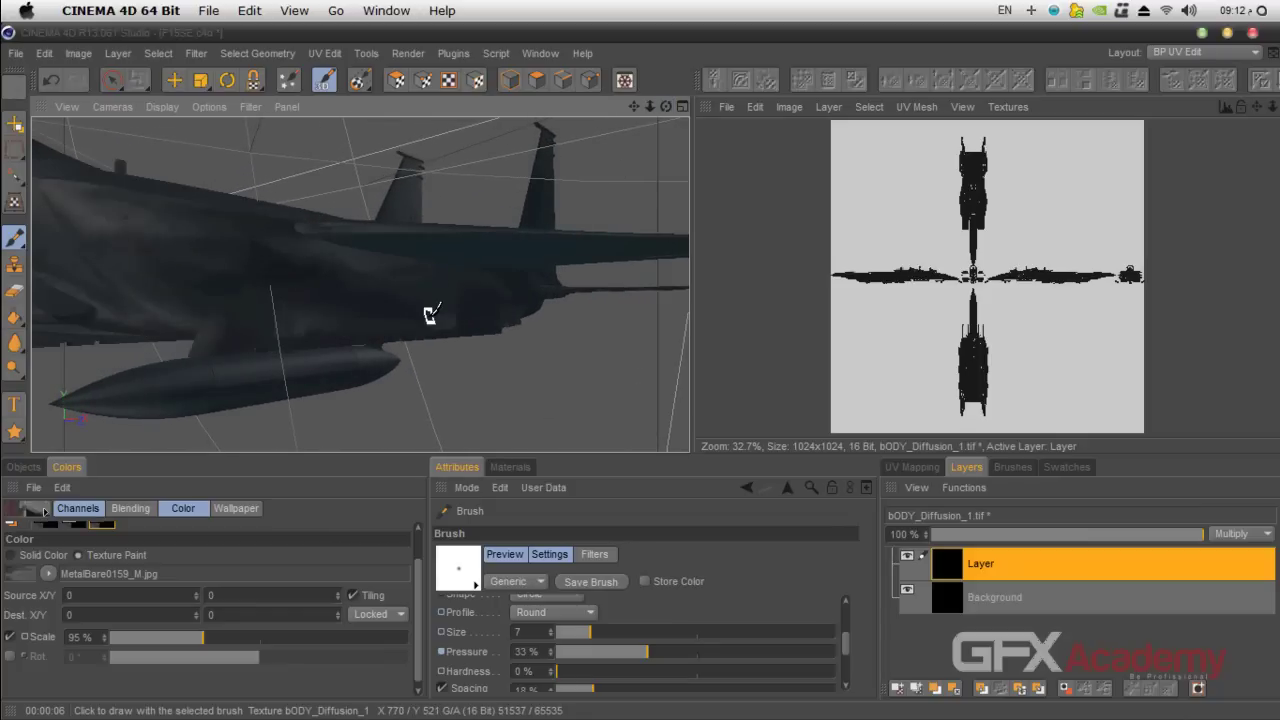
- Render the jet in the Picture Viewer from the side and from a raised front three-quarter view, closing the viewer after each render
{"action": "key", "text": "shift+r"}
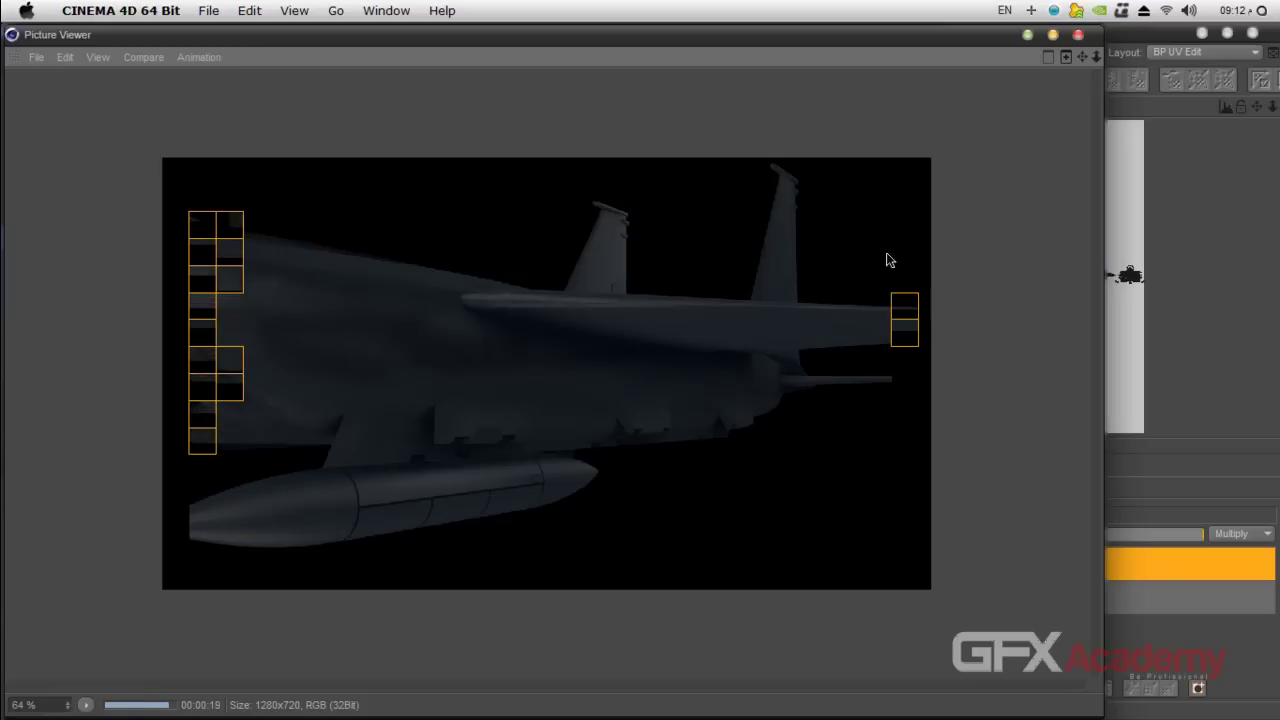
{"action": "left_click", "coordinate": [1078, 36]}
{"action": "left_click_drag", "start_coordinate": [666, 107], "coordinate": [562, 257]}
{"action": "scroll", "coordinate": [437, 340], "scroll_direction": "down", "scroll_amount": 3}
{"action": "left_click_drag", "start_coordinate": [635, 108], "coordinate": [575, 63]}
{"action": "key", "text": "shift+r"}
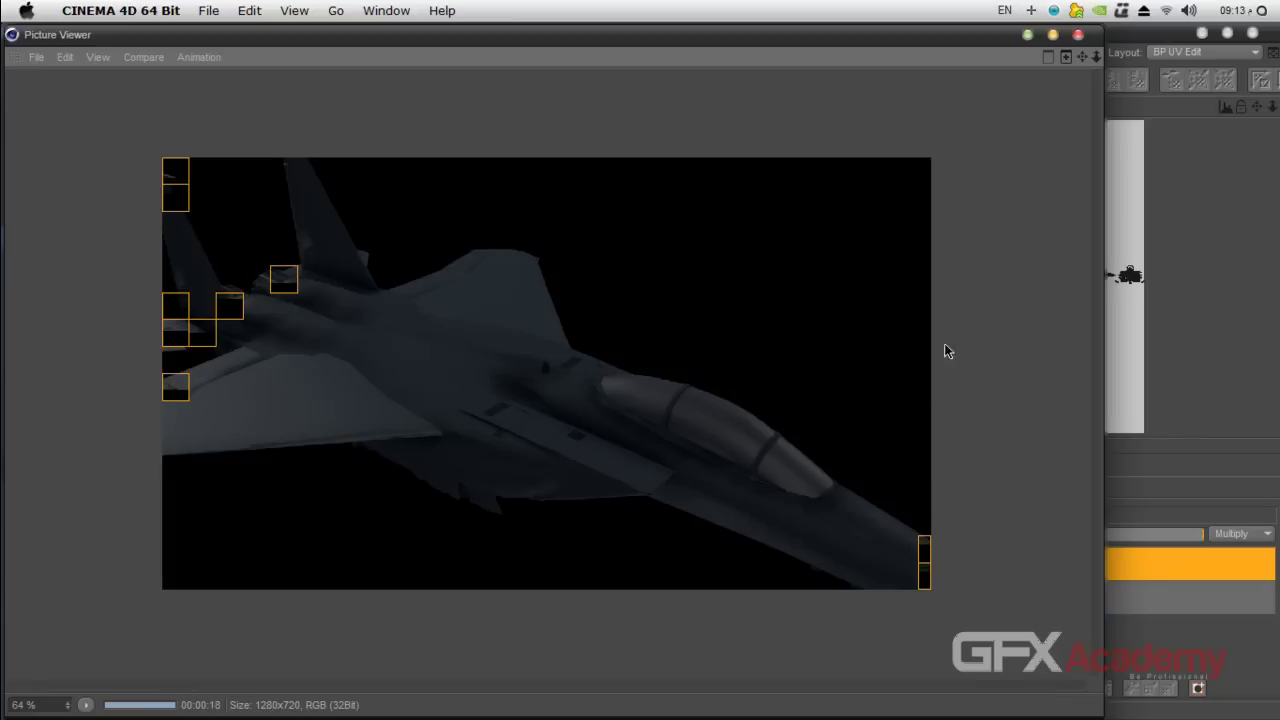
{"action": "left_click", "coordinate": [1078, 36]}
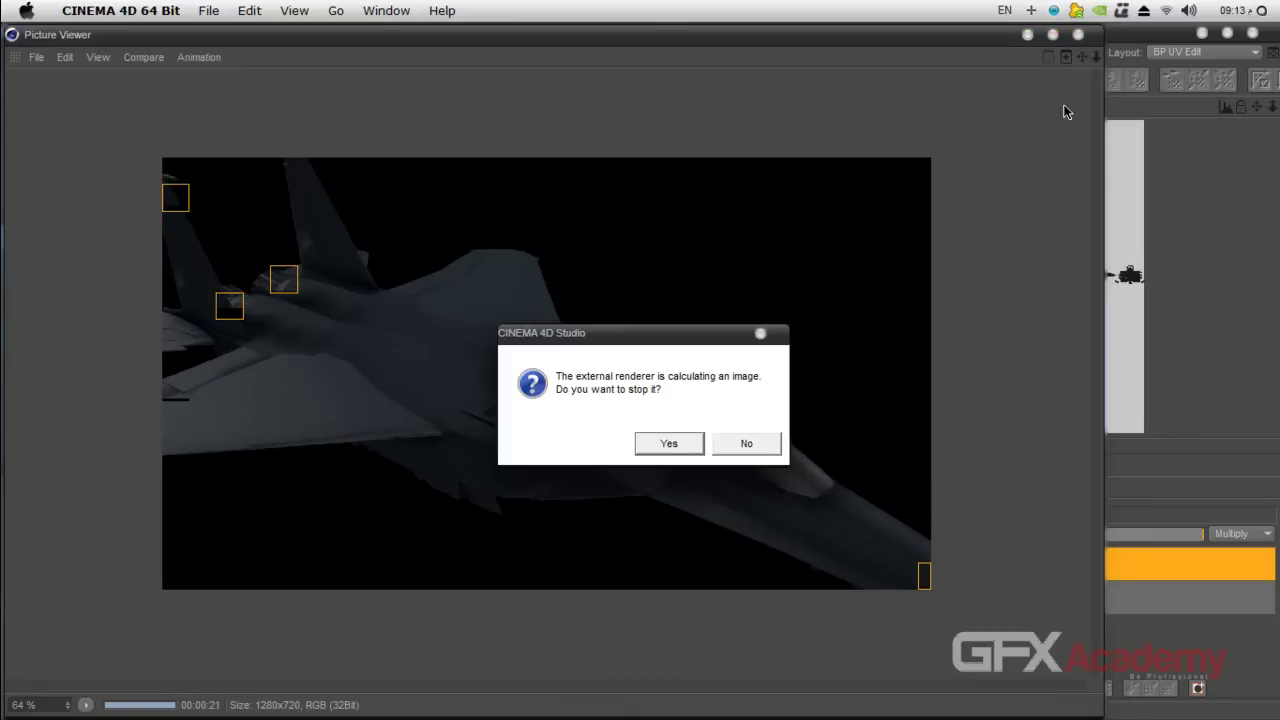
{"action": "left_click", "coordinate": [668, 444]}
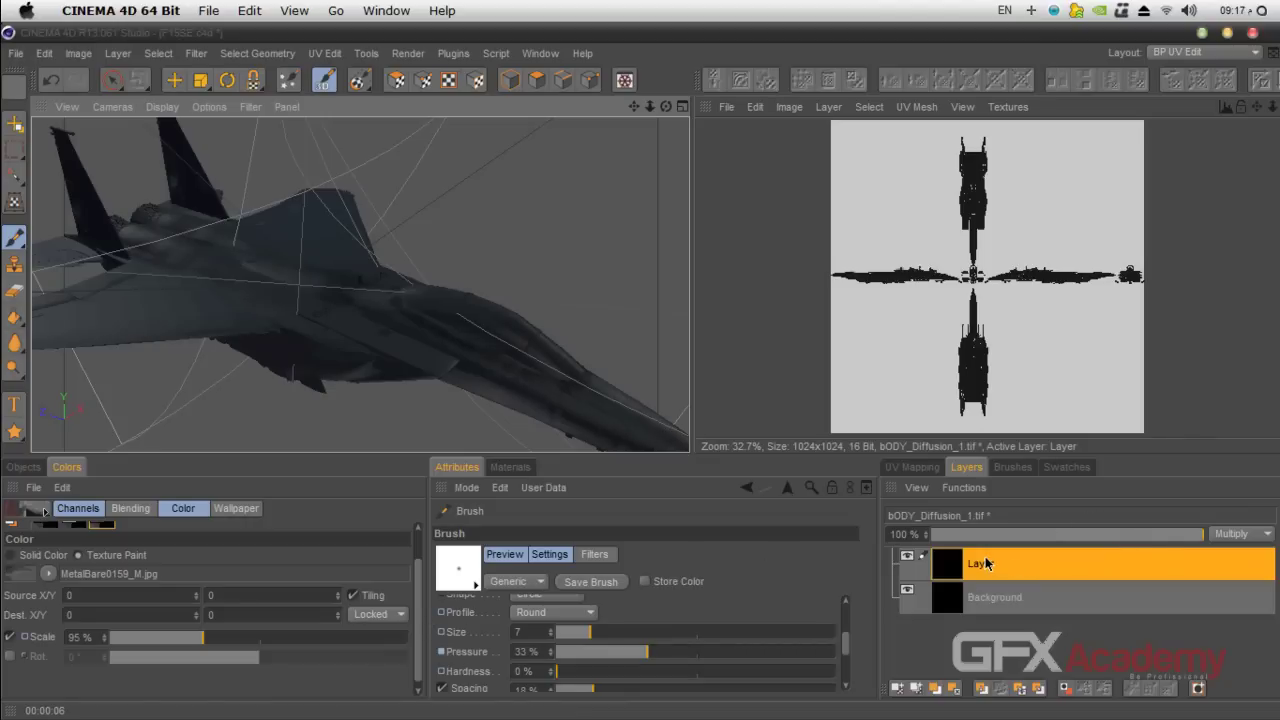
- Set the Multiply diffusion layer's opacity to 64% and check the fuselage and canopy in a Picture Viewer render at 100% zoom
{"action": "left_click_drag", "start_coordinate": [1171, 532], "coordinate": [1094, 540]}
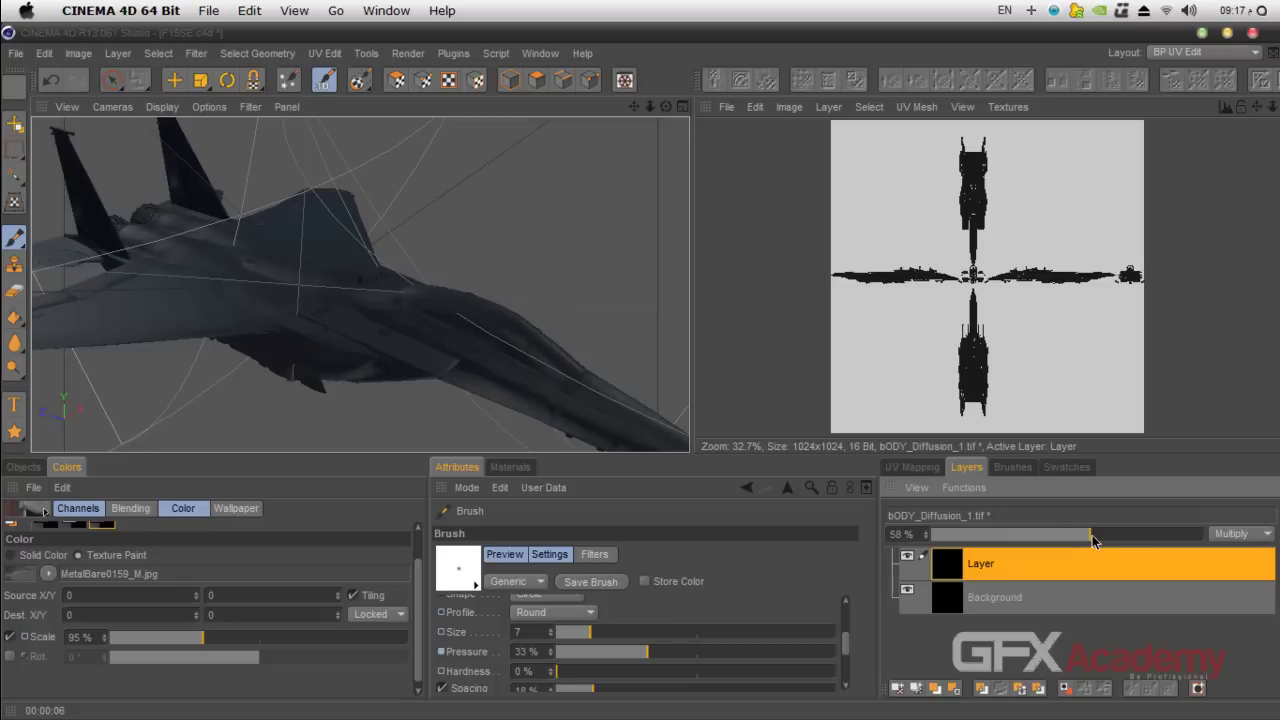
{"action": "key", "text": "shift+r"}
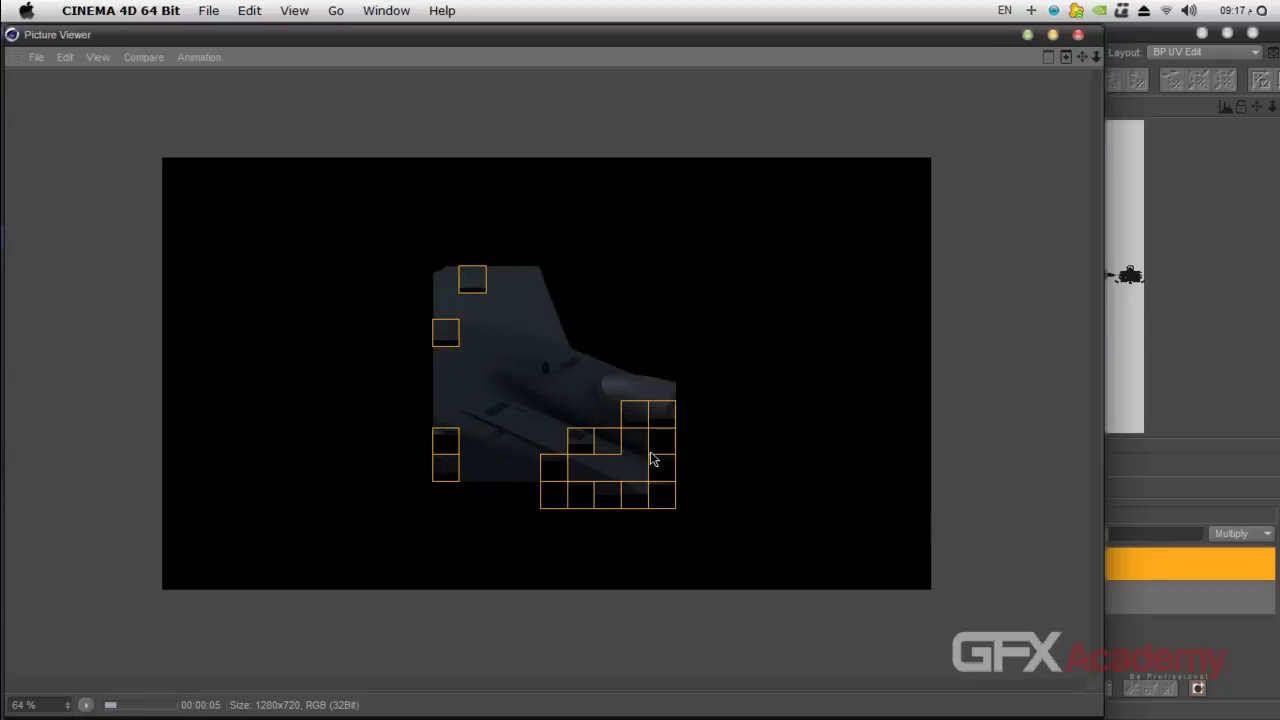
{"action": "scroll", "coordinate": [603, 443], "scroll_direction": "up", "scroll_amount": 4}
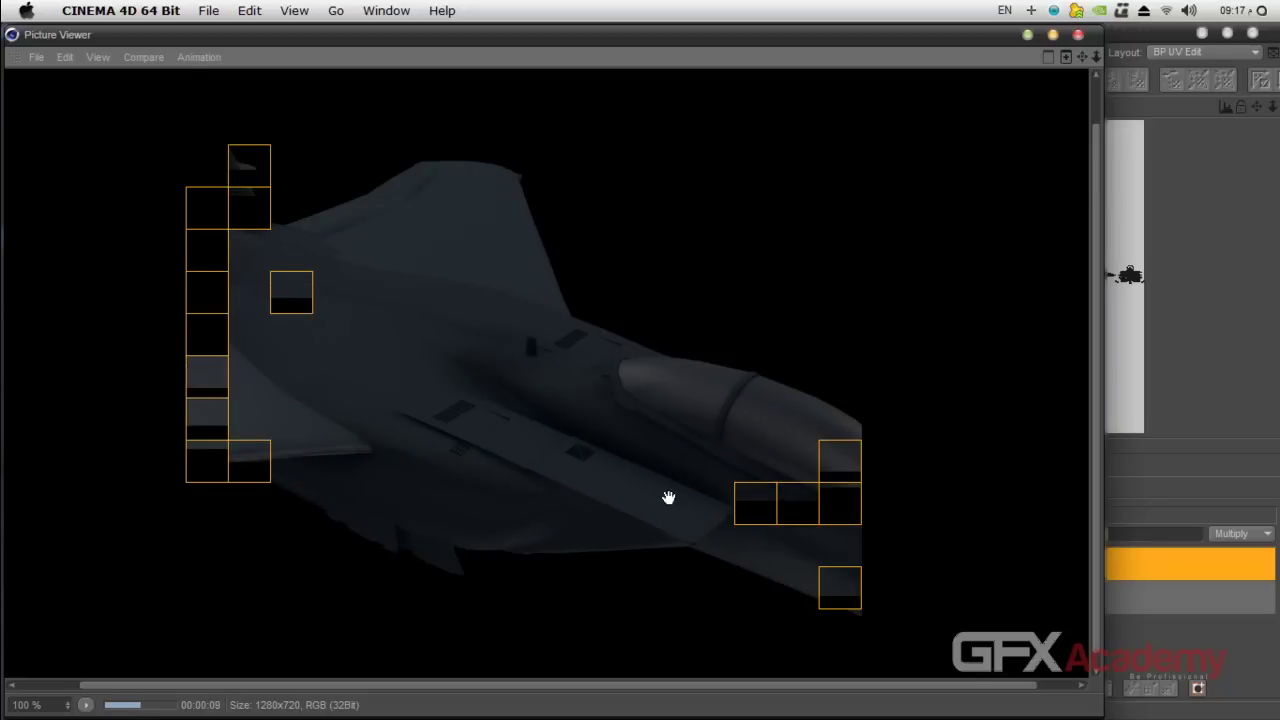
{"action": "left_click_drag", "start_coordinate": [366, 494], "coordinate": [557, 506]}
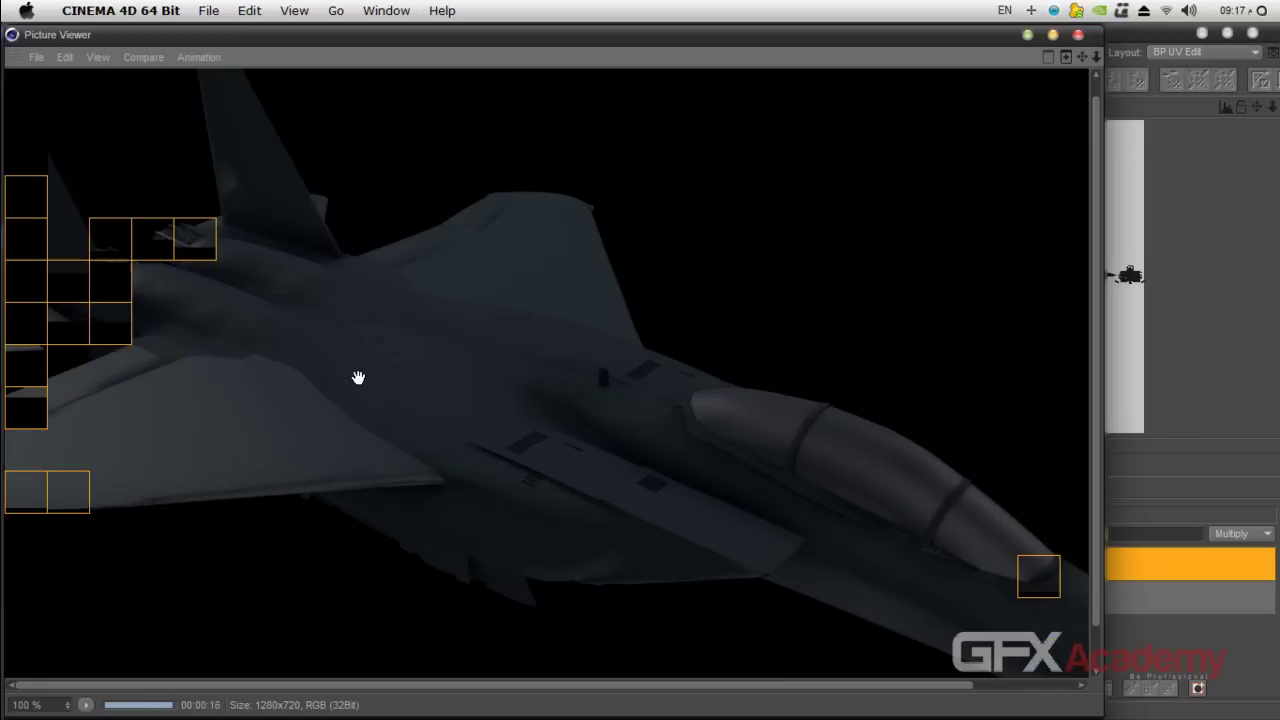
{"action": "left_click_drag", "start_coordinate": [847, 526], "coordinate": [657, 411]}
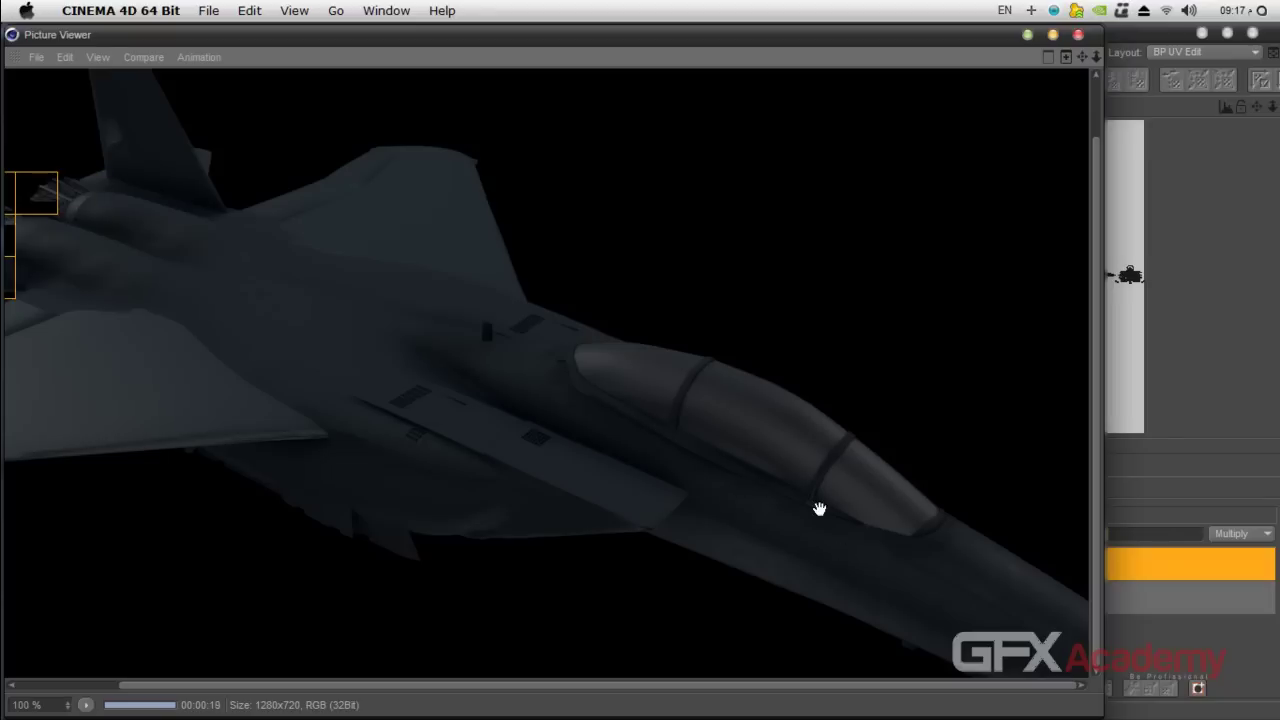
{"action": "left_click_drag", "start_coordinate": [600, 440], "coordinate": [746, 489]}
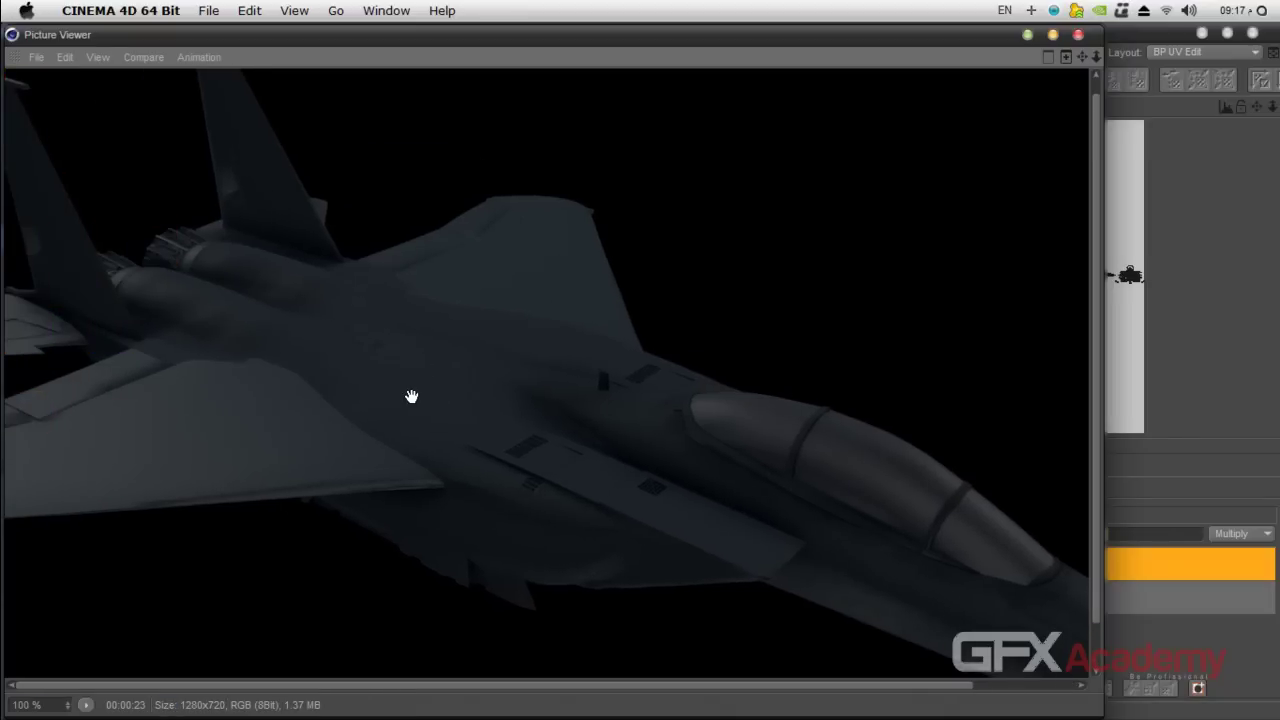
{"action": "left_click_drag", "start_coordinate": [640, 475], "coordinate": [480, 380]}
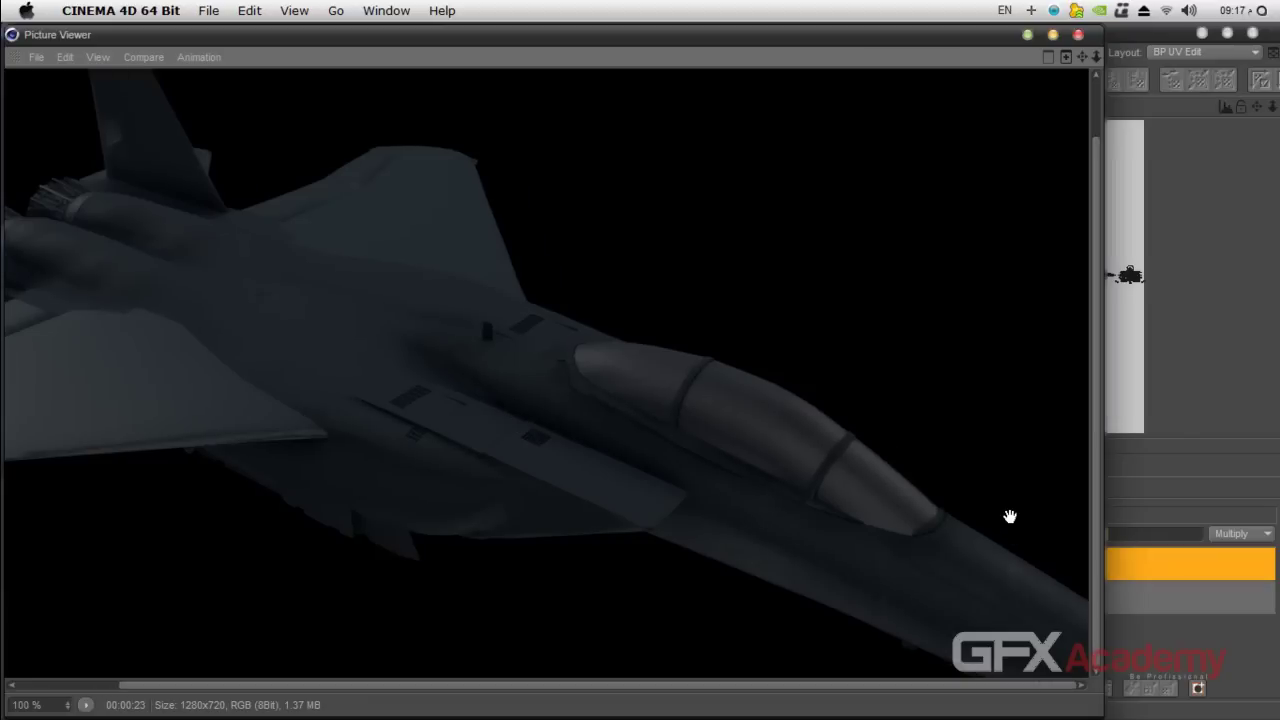
{"action": "left_click", "coordinate": [1078, 35]}
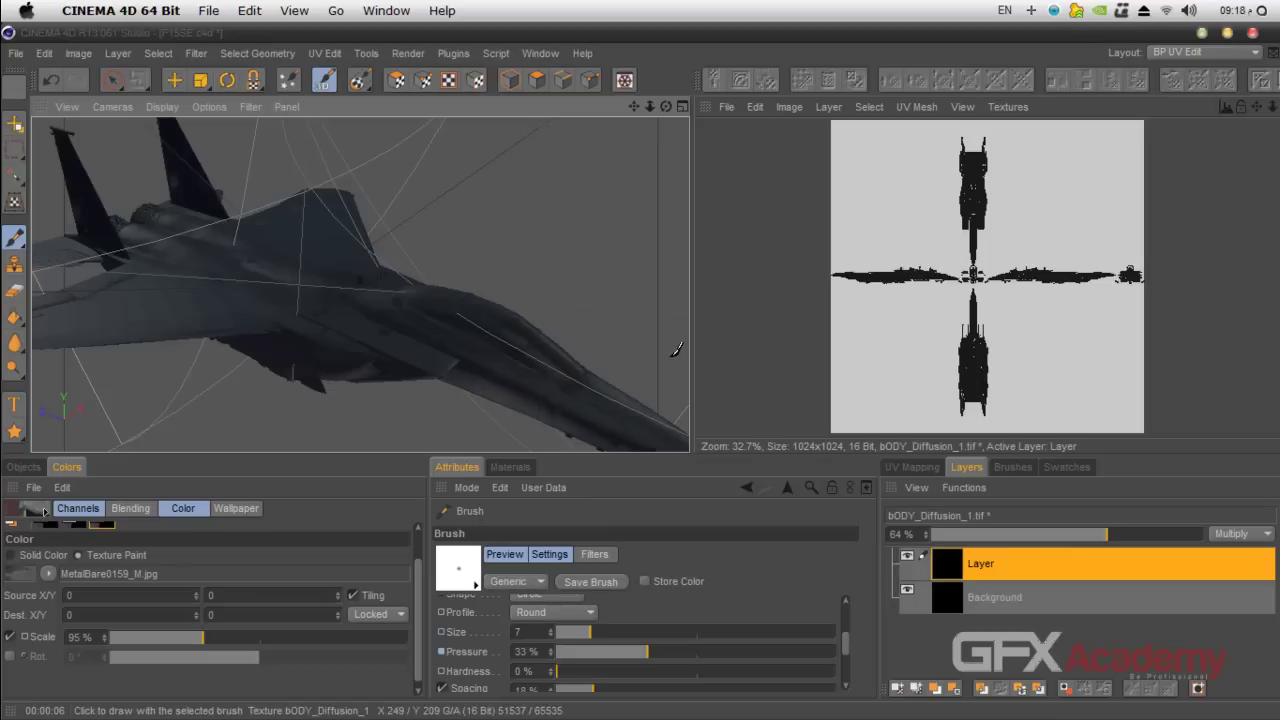